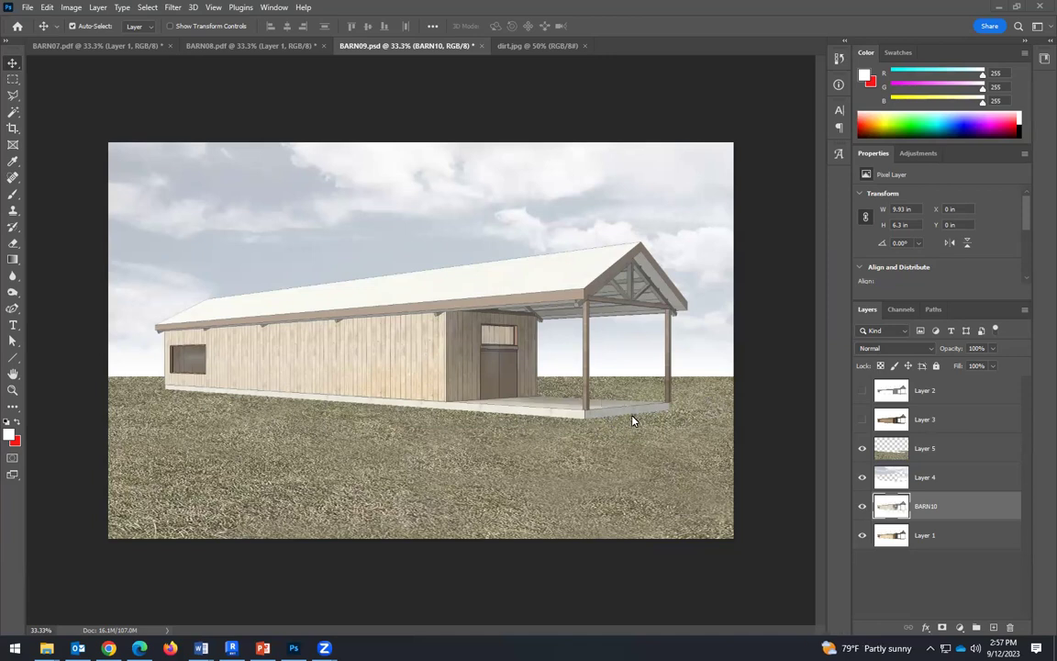
Hide the BARN10 and Layer 5 layers, and make Layer 2 visible and active.
{"action": "left_click", "coordinate": [861, 507]}
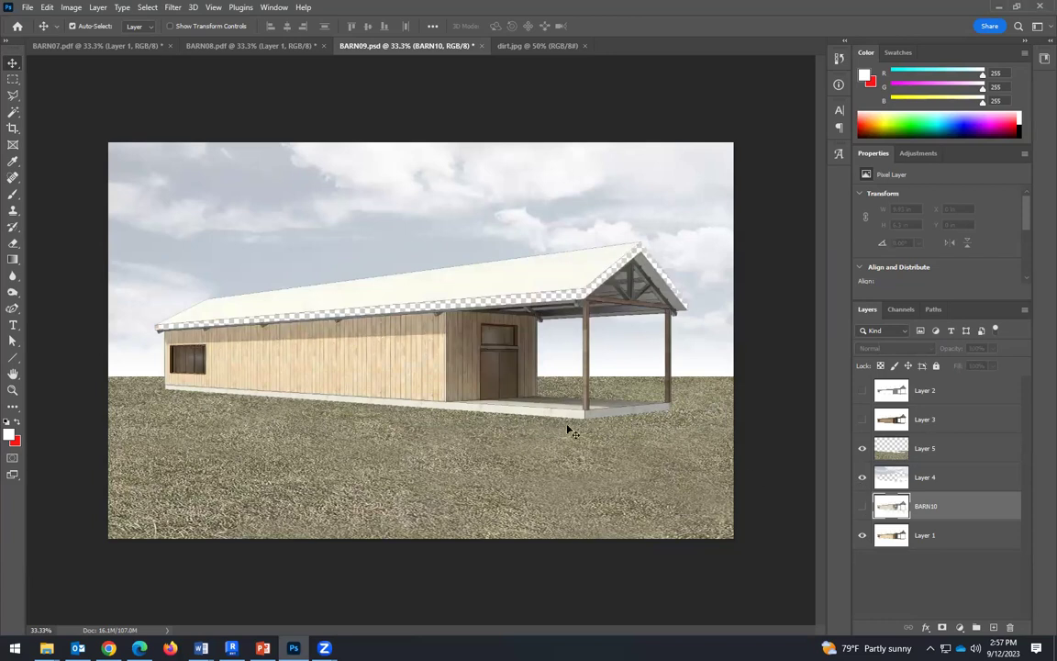
{"action": "left_click", "coordinate": [862, 449]}
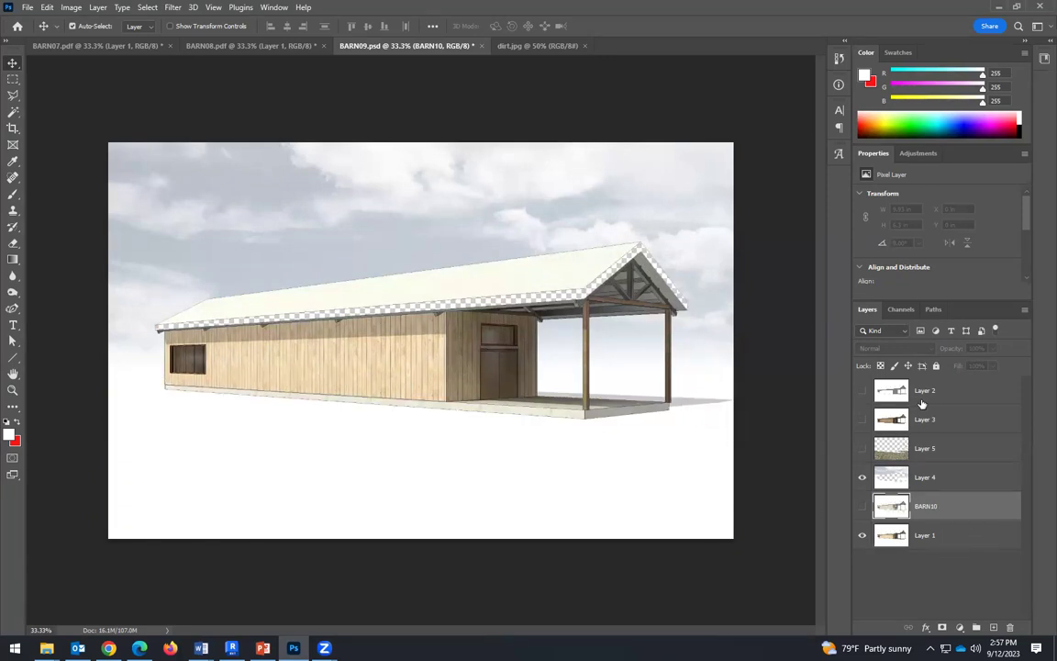
{"action": "left_click", "coordinate": [960, 395]}
{"action": "left_click", "coordinate": [862, 390]}
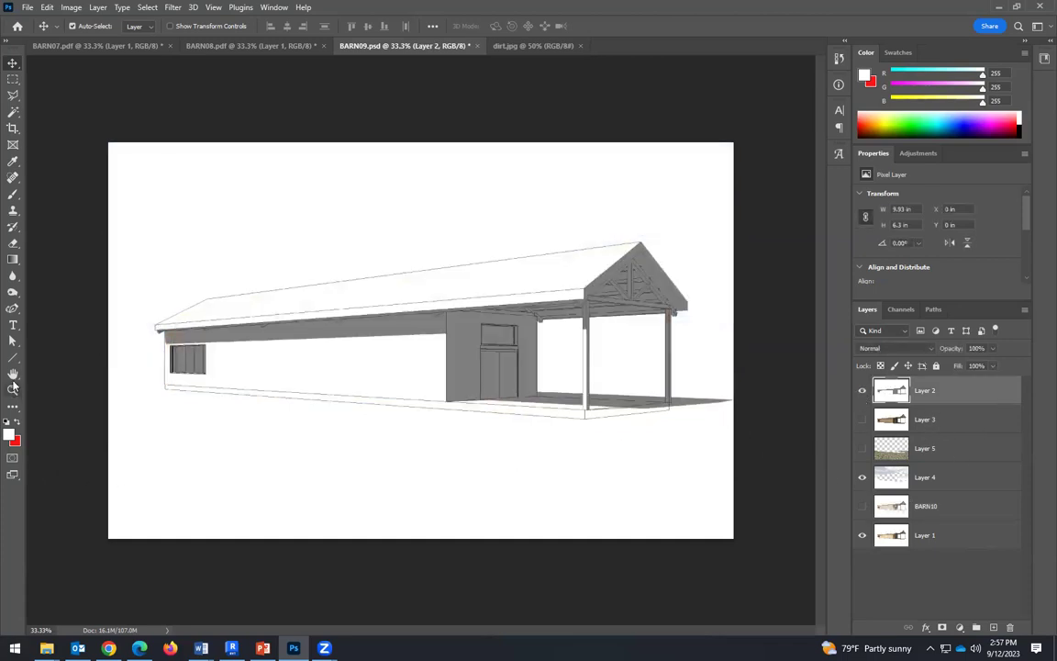
Select the grey shadow areas on the porch floor, the ground beside it and the long wall below the eave with the Magic Wand.
{"action": "left_click", "coordinate": [13, 111]}
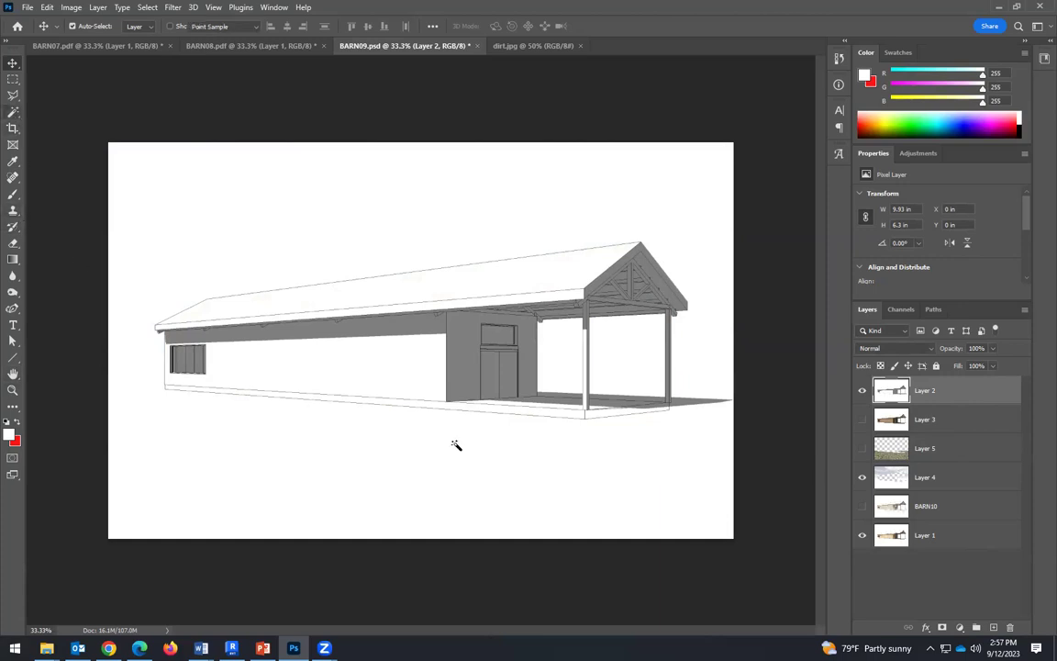
{"action": "left_click", "coordinate": [560, 402]}
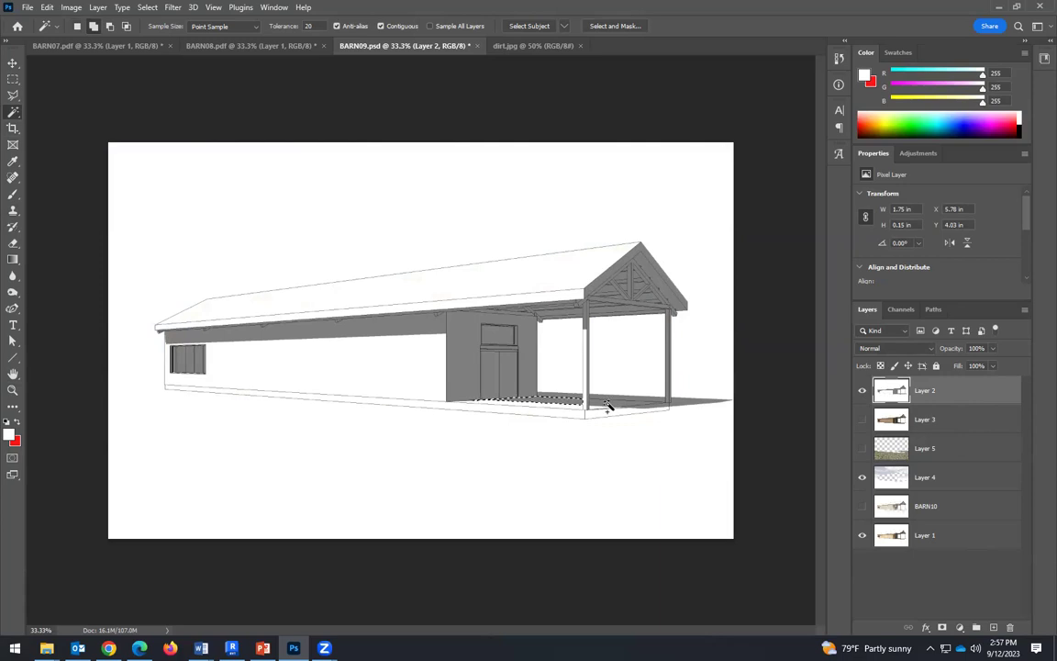
{"action": "left_click", "coordinate": [650, 407], "text": "shift"}
{"action": "left_click", "coordinate": [654, 405], "text": "shift"}
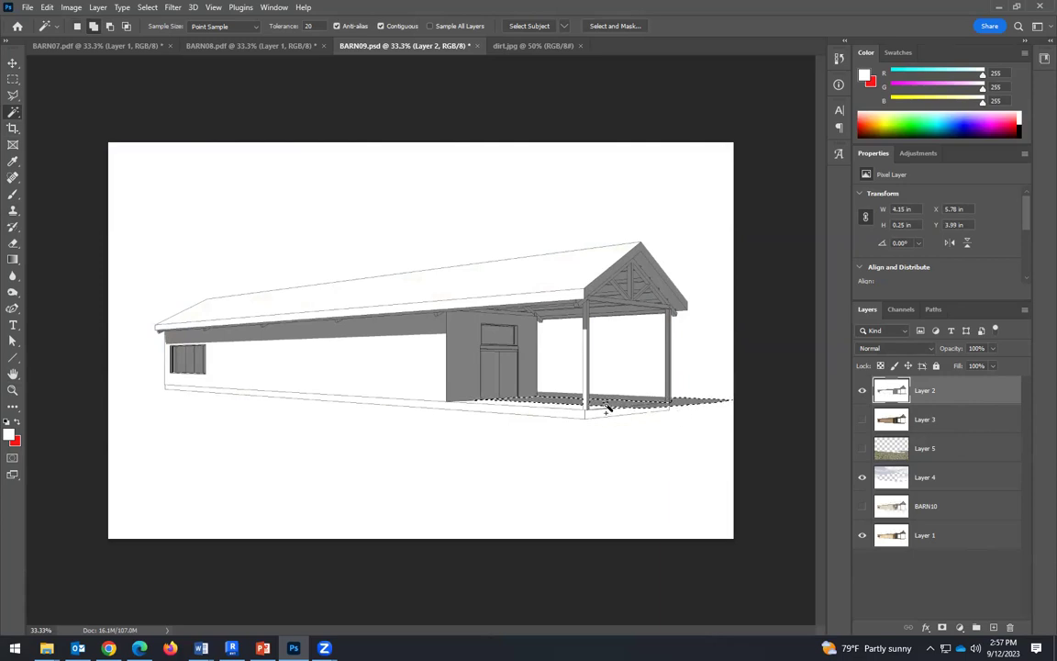
{"action": "left_click", "coordinate": [558, 423], "text": "shift"}
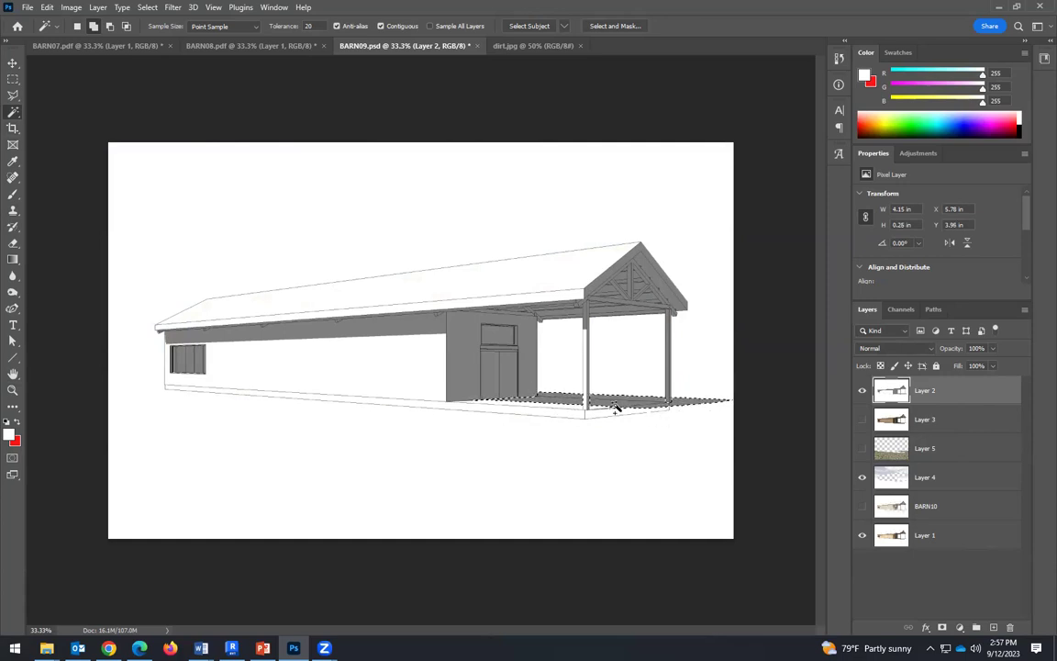
{"action": "left_click", "coordinate": [365, 336], "text": "shift"}
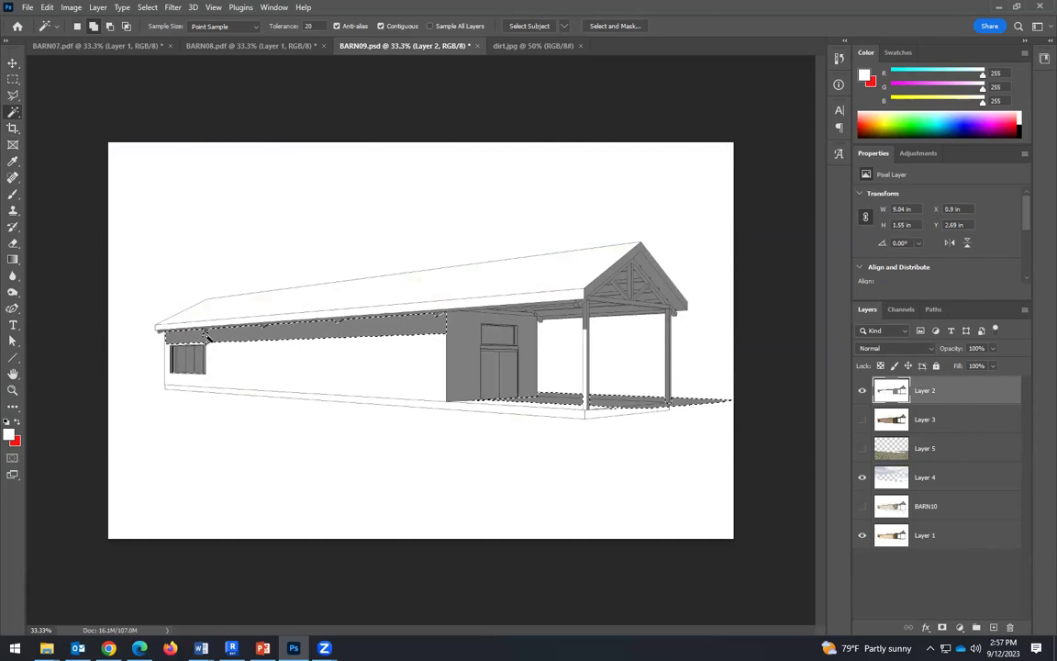
Add the small shadowed pieces under the eave along the long side of the barn to the selection.
{"action": "left_click", "coordinate": [14, 390]}
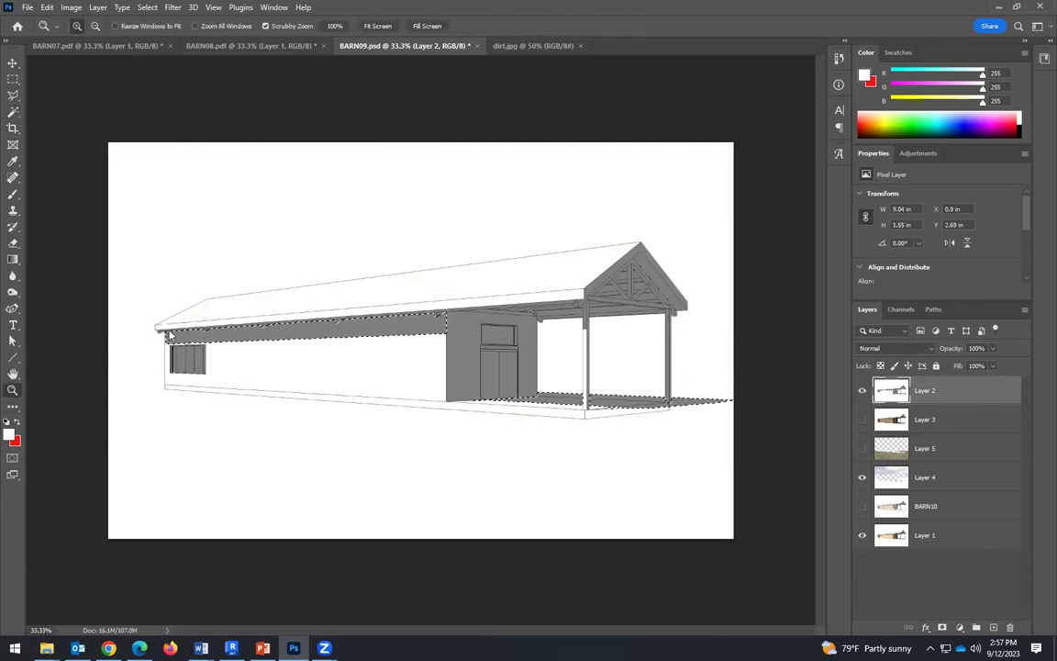
{"action": "left_click", "coordinate": [147, 340]}
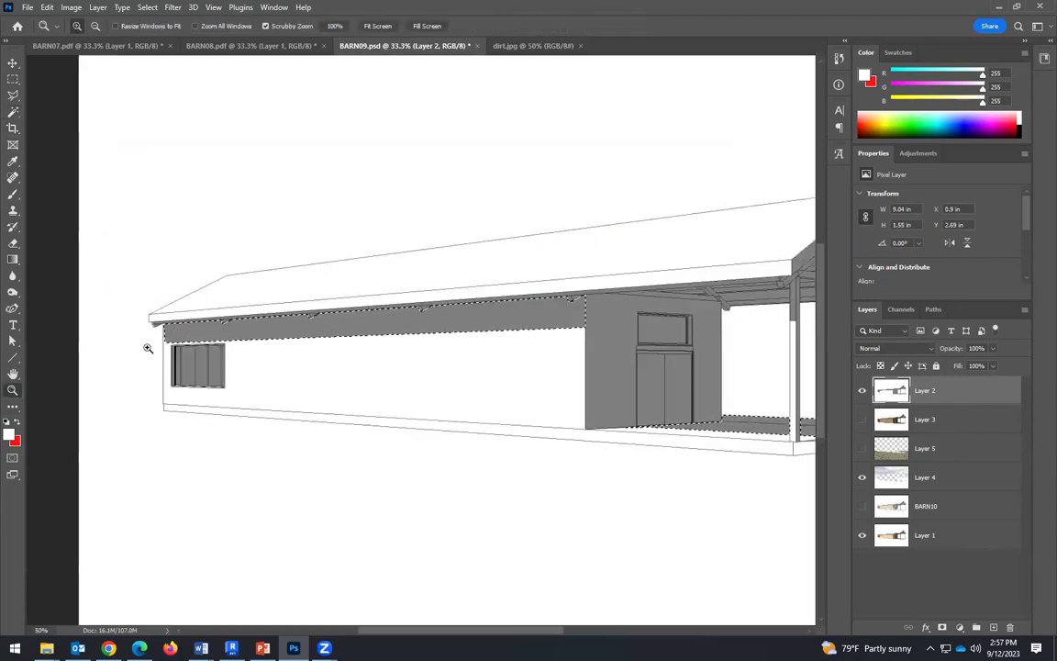
{"action": "left_click", "coordinate": [14, 113]}
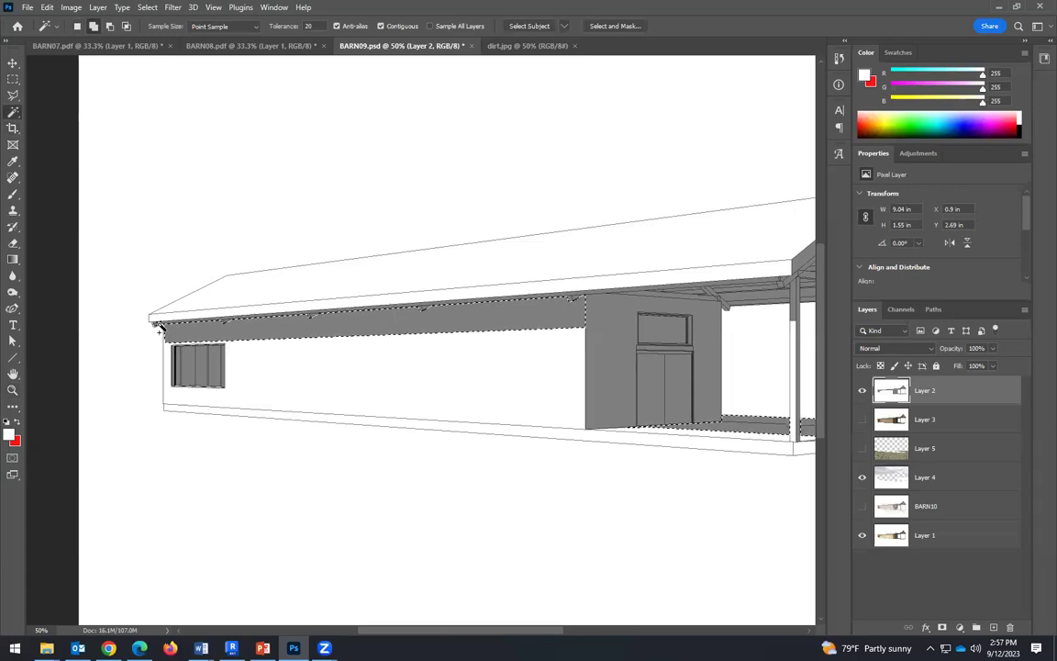
{"action": "left_click", "coordinate": [161, 326], "text": "shift"}
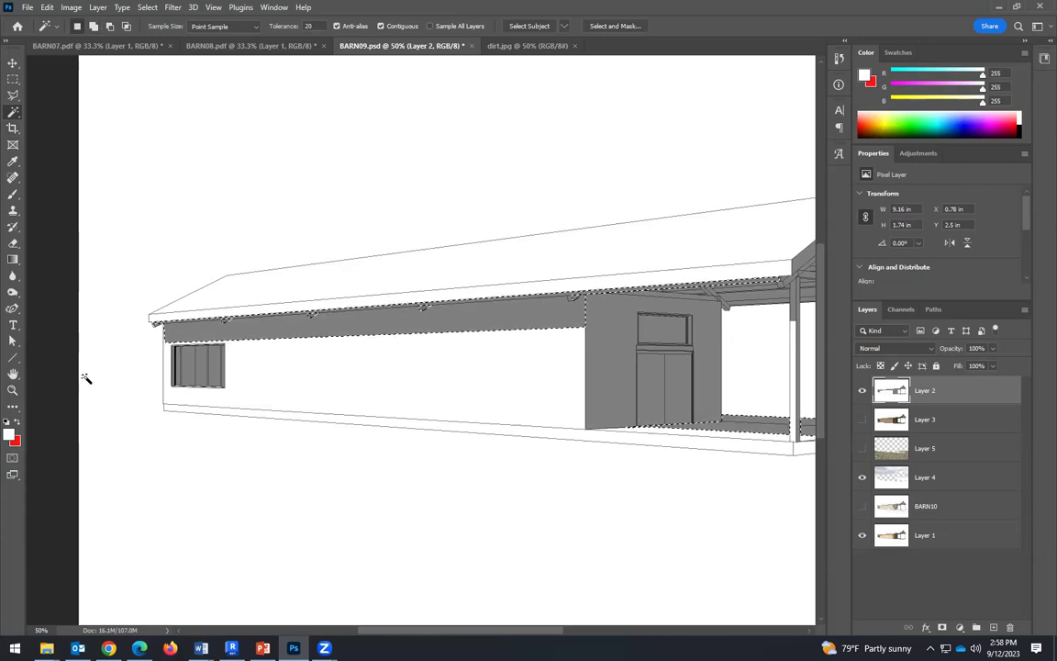
{"action": "left_click", "coordinate": [13, 389]}
{"action": "left_click", "coordinate": [402, 354], "text": "alt"}
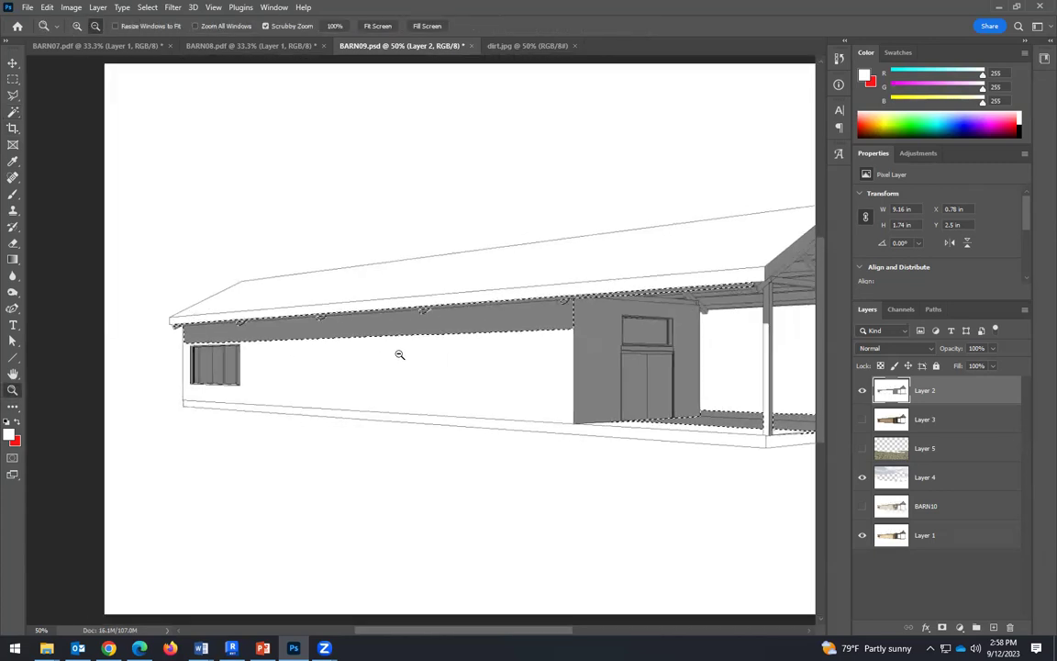
{"action": "left_click", "coordinate": [574, 306]}
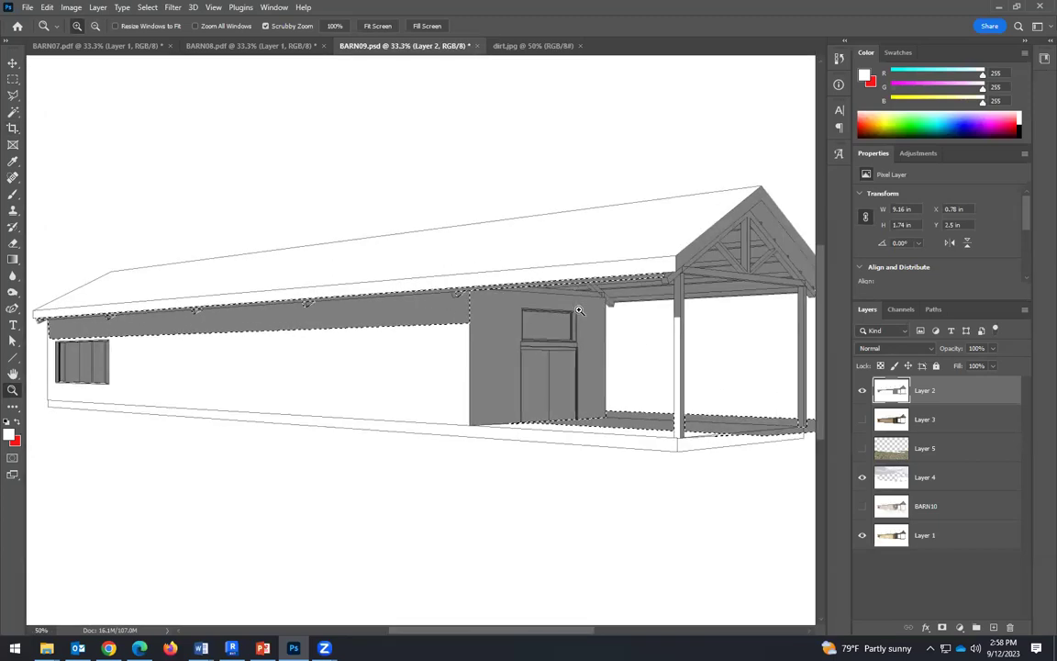
{"action": "left_click", "coordinate": [517, 292], "text": "alt"}
{"action": "left_click", "coordinate": [518, 292], "text": "alt"}
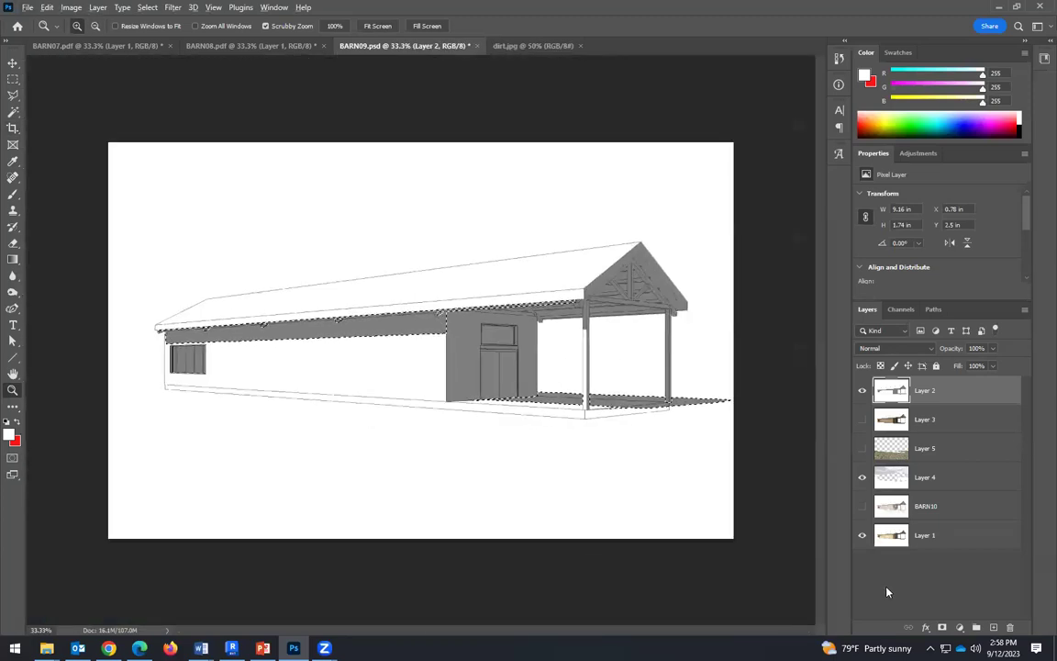
Show the BARN10 layer, hide Layer 2, and make BARN10 the active layer.
{"action": "left_click", "coordinate": [862, 506]}
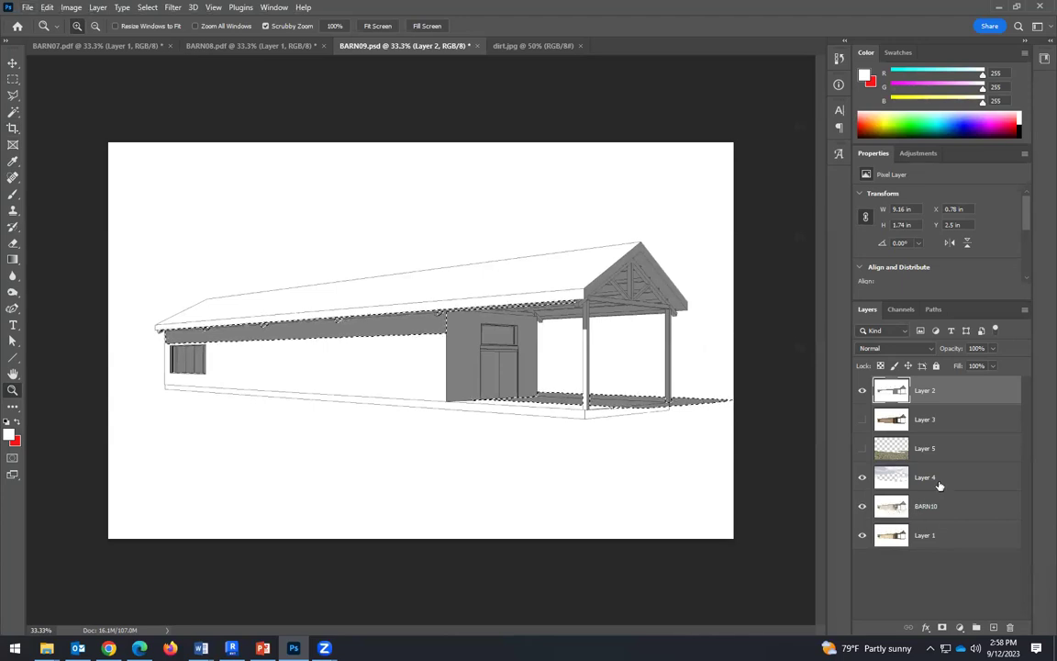
{"action": "left_click", "coordinate": [862, 390]}
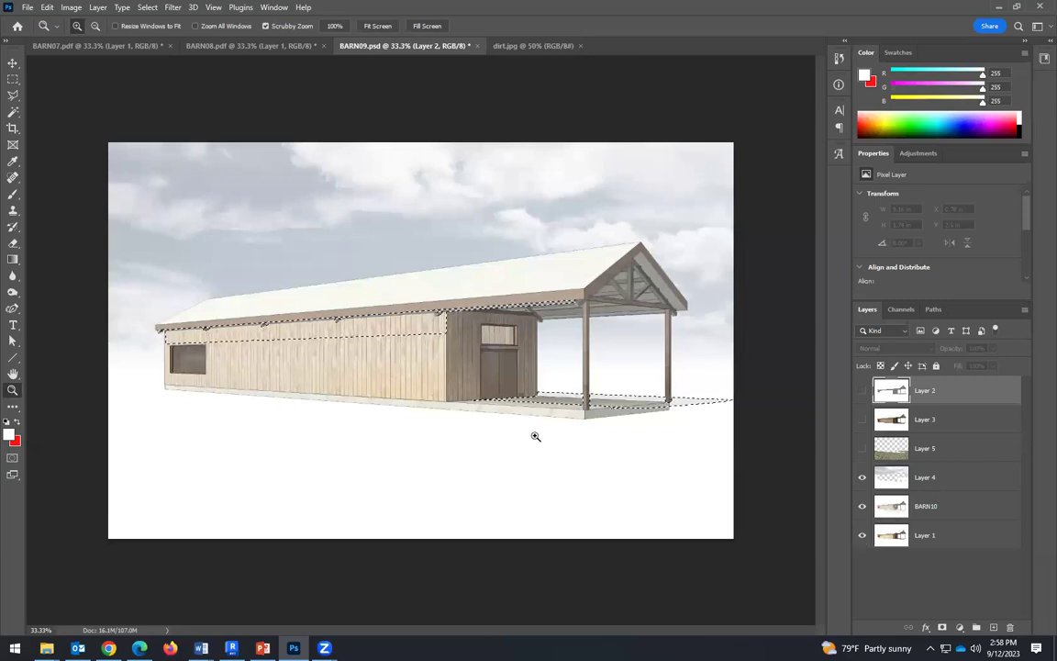
{"action": "left_click", "coordinate": [74, 7]}
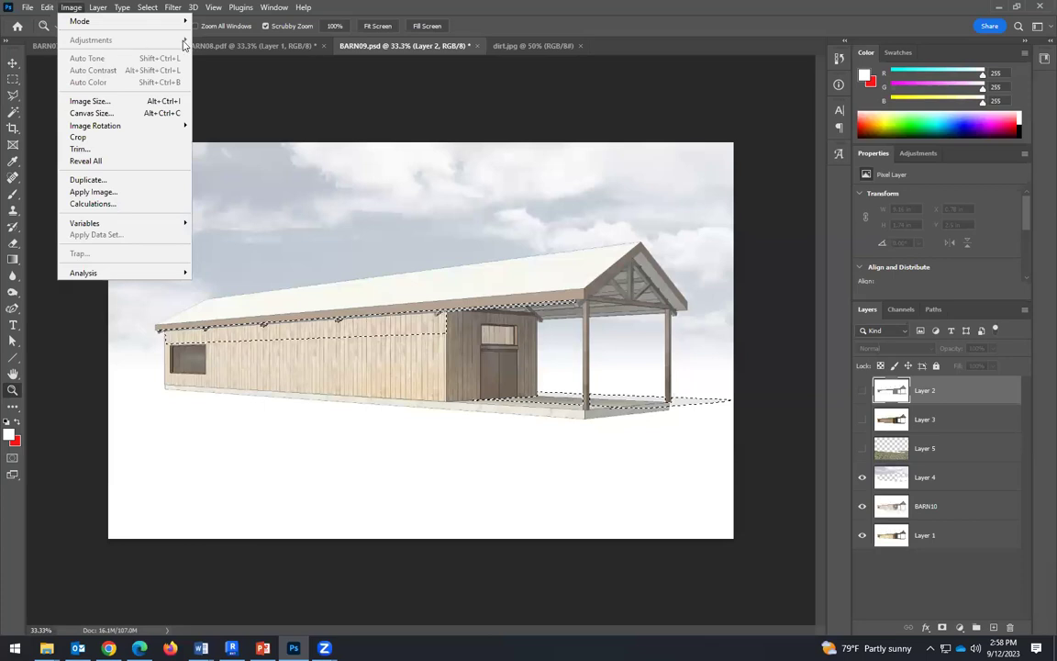
{"action": "left_click", "coordinate": [960, 523]}
{"action": "left_click", "coordinate": [963, 506]}
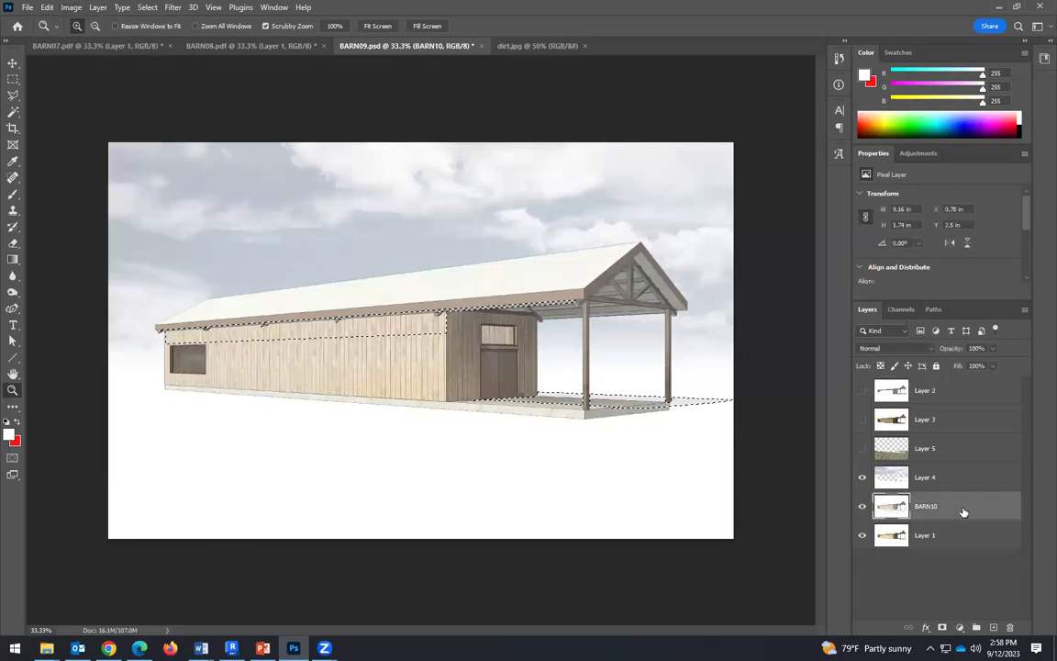
Darken the selected shadow areas on BARN10 with a Brightness/Contrast adjustment of brightness -41.
{"action": "left_click", "coordinate": [72, 8]}
{"action": "mouse_move", "coordinate": [87, 37]}
{"action": "left_click", "coordinate": [240, 39]}
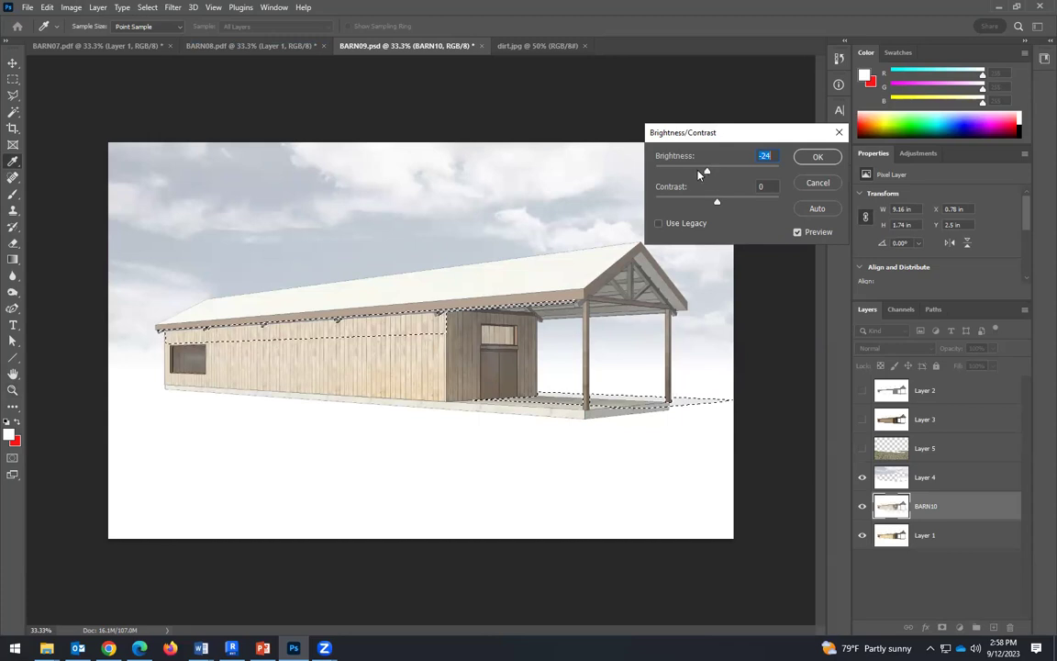
{"action": "left_click_drag", "start_coordinate": [699, 174], "coordinate": [697, 174]}
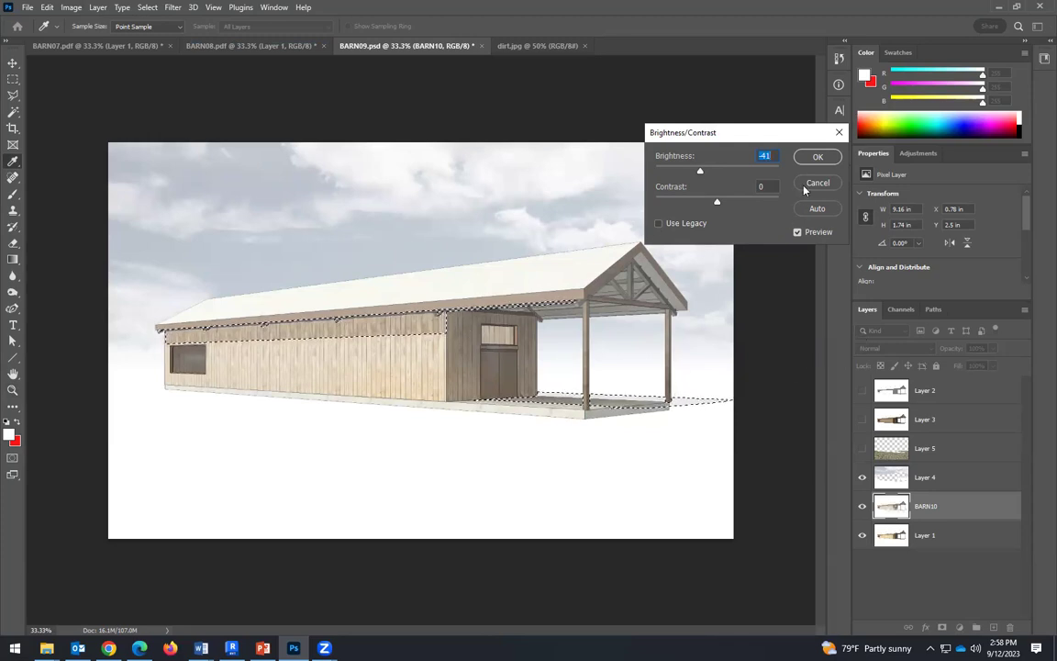
{"action": "left_click", "coordinate": [812, 157]}
{"action": "key", "text": "z"}
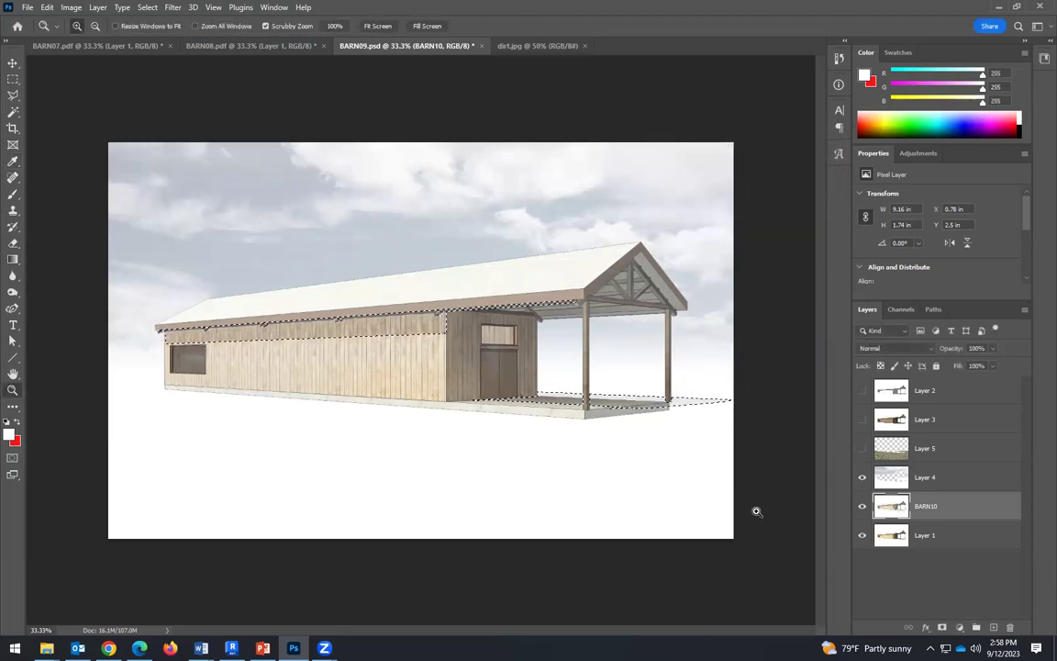
Show Layer 5, darken the selected shadow on its grass with brightness -43, and clear the selection.
{"action": "left_click", "coordinate": [950, 452]}
{"action": "left_click", "coordinate": [862, 448]}
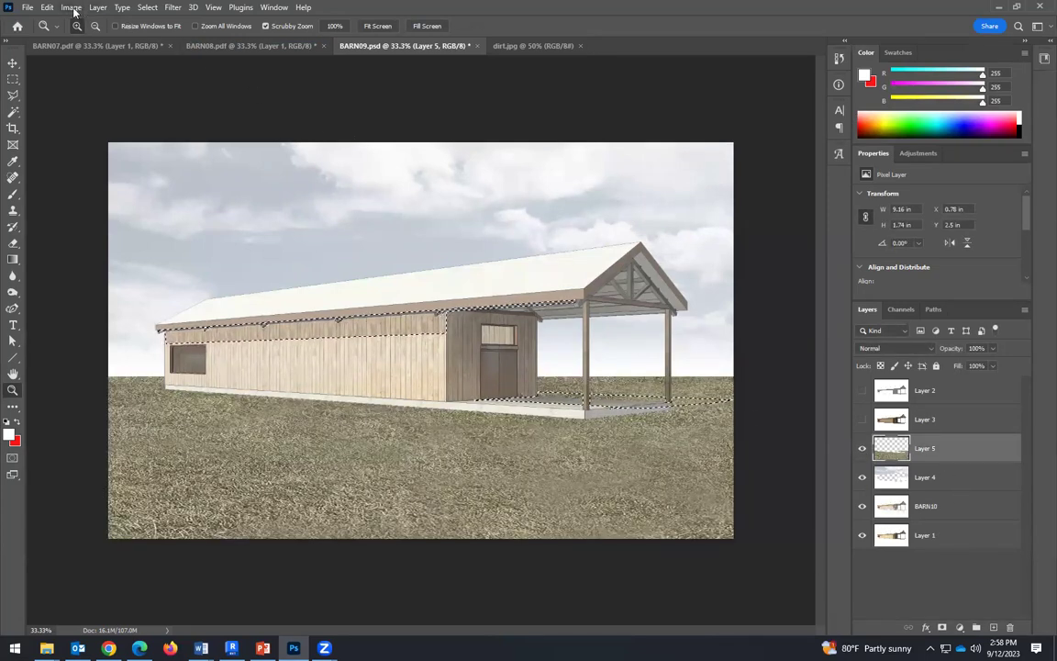
{"action": "left_click", "coordinate": [71, 7]}
{"action": "mouse_move", "coordinate": [92, 39]}
{"action": "left_click", "coordinate": [221, 39]}
{"action": "left_click_drag", "start_coordinate": [716, 172], "coordinate": [699, 173]}
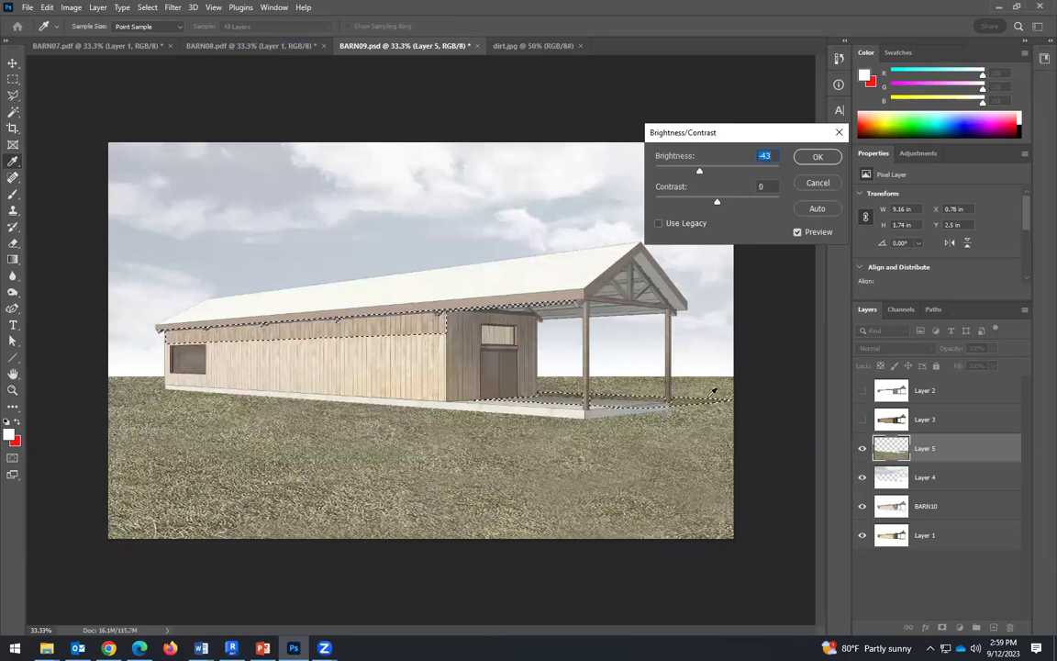
{"action": "key", "text": "Return"}
{"action": "key", "text": "z"}
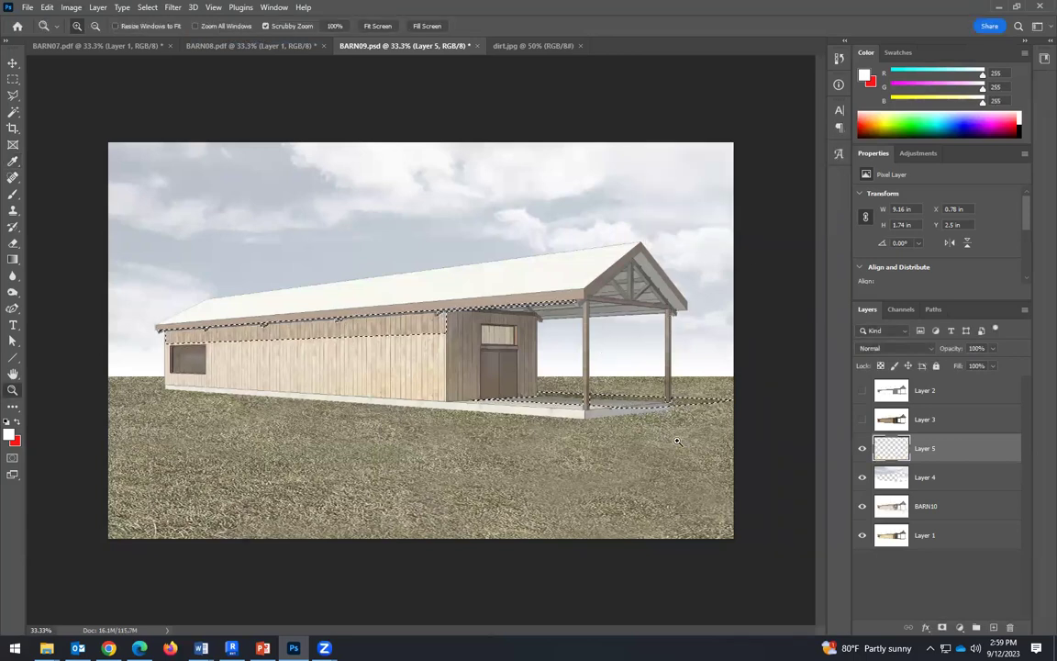
{"action": "key", "text": "ctrl+d"}
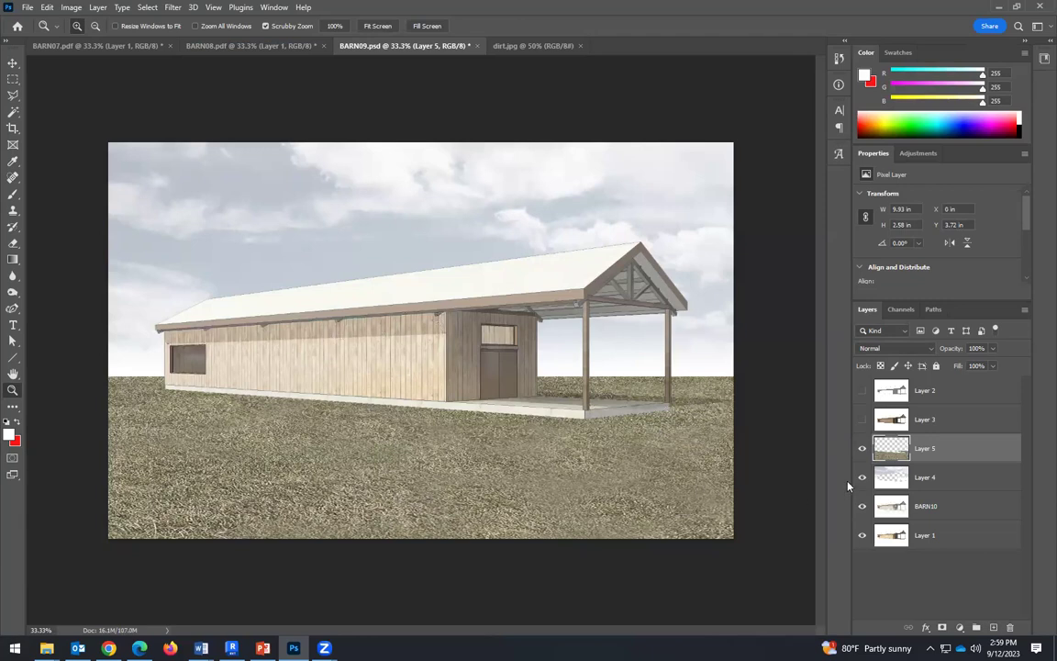
Toggle the visibility of BARN10 and Layer 5 off and on to compare the shadows.
{"action": "left_click", "coordinate": [864, 511]}
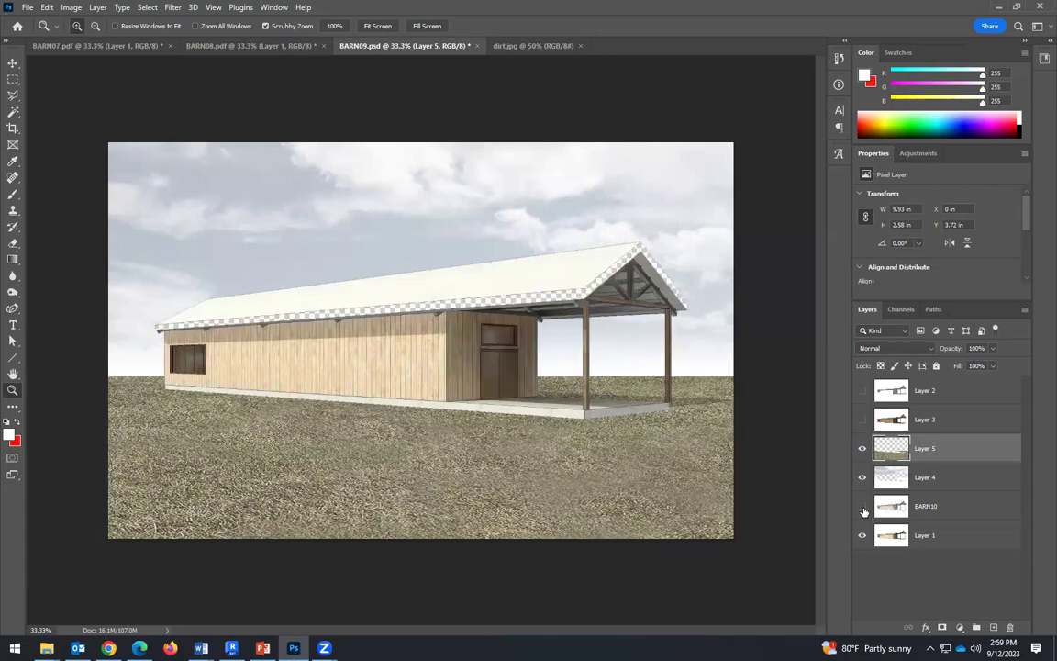
{"action": "left_click", "coordinate": [863, 510]}
{"action": "left_click", "coordinate": [863, 510]}
{"action": "left_click", "coordinate": [864, 511]}
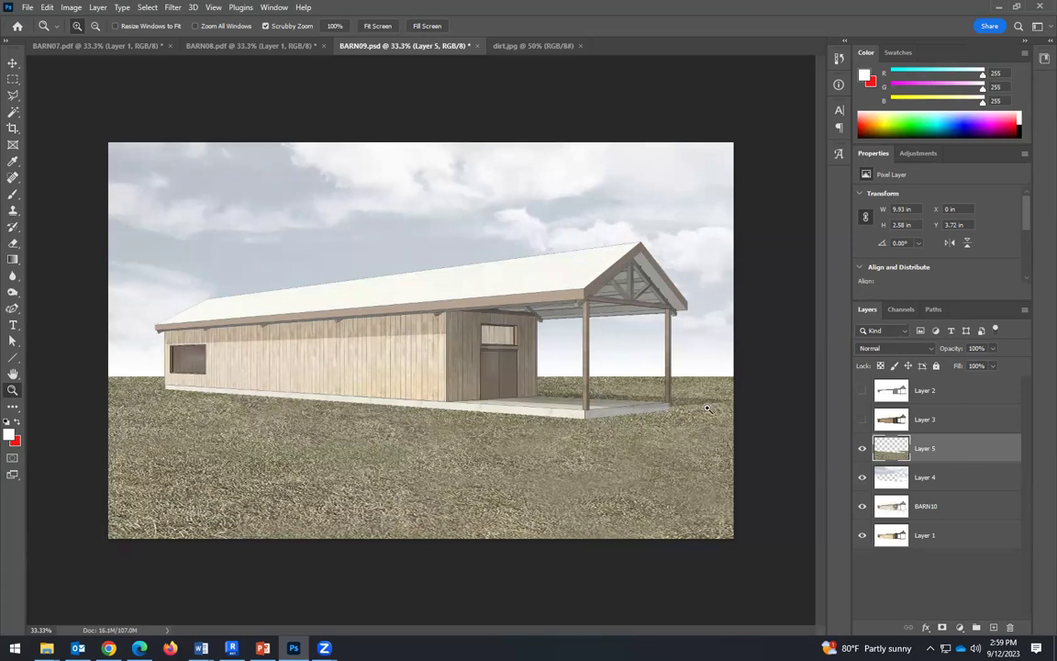
{"action": "left_click", "coordinate": [862, 448]}
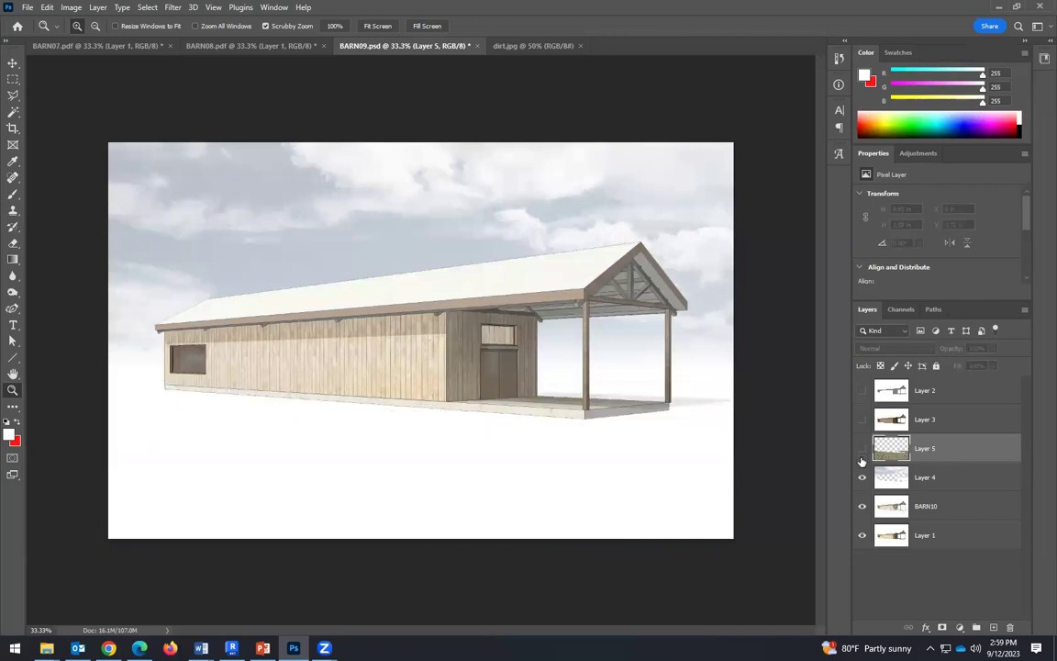
{"action": "left_click", "coordinate": [862, 448]}
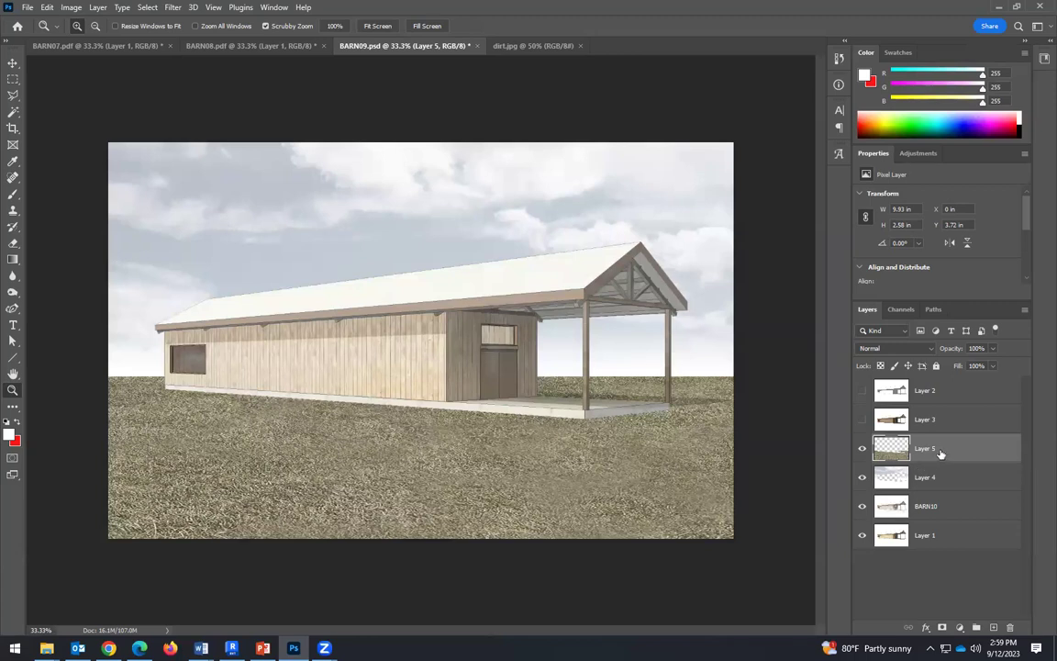
Select only the grass area on Layer 5 and fade its horizon edge with a short vertical white-to-transparent gradient.
{"action": "left_click", "coordinate": [12, 113]}
{"action": "left_click", "coordinate": [710, 483]}
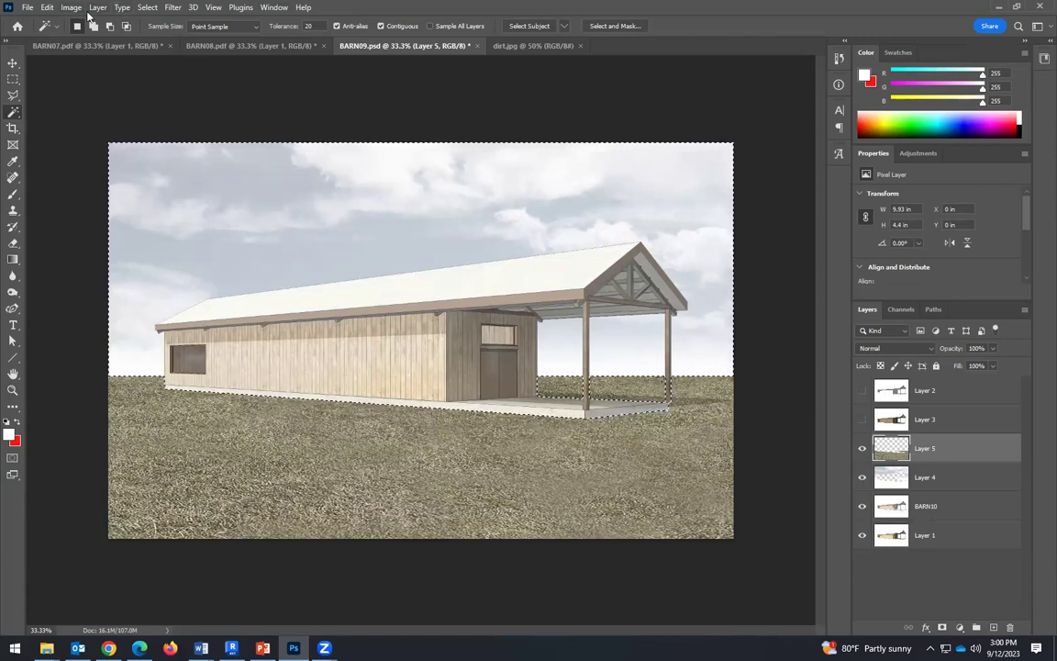
{"action": "left_click", "coordinate": [147, 8]}
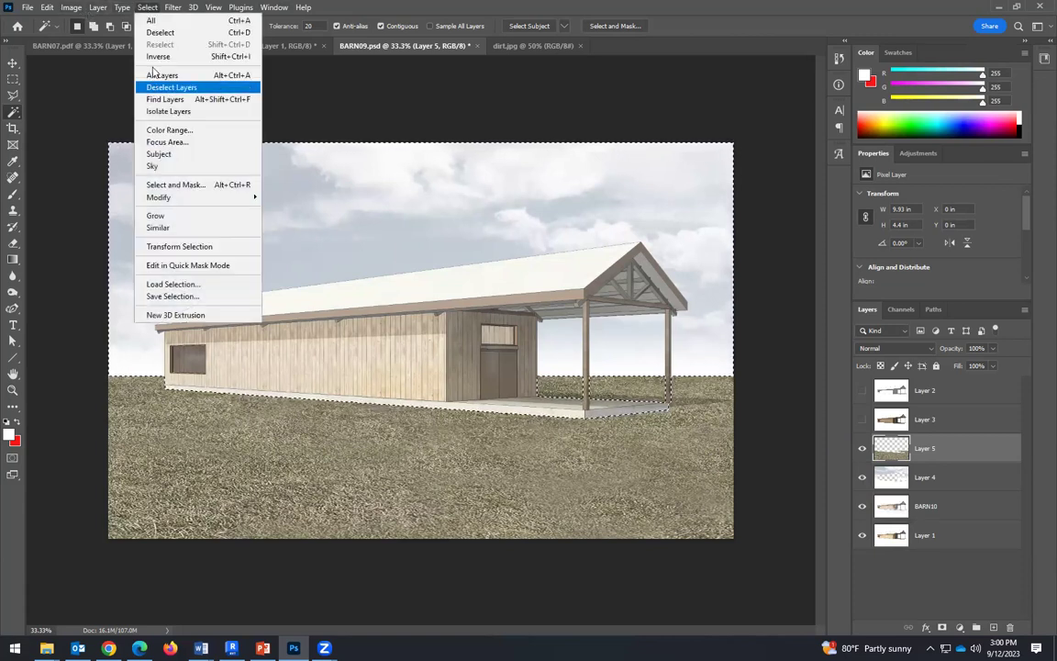
{"action": "left_click", "coordinate": [160, 55]}
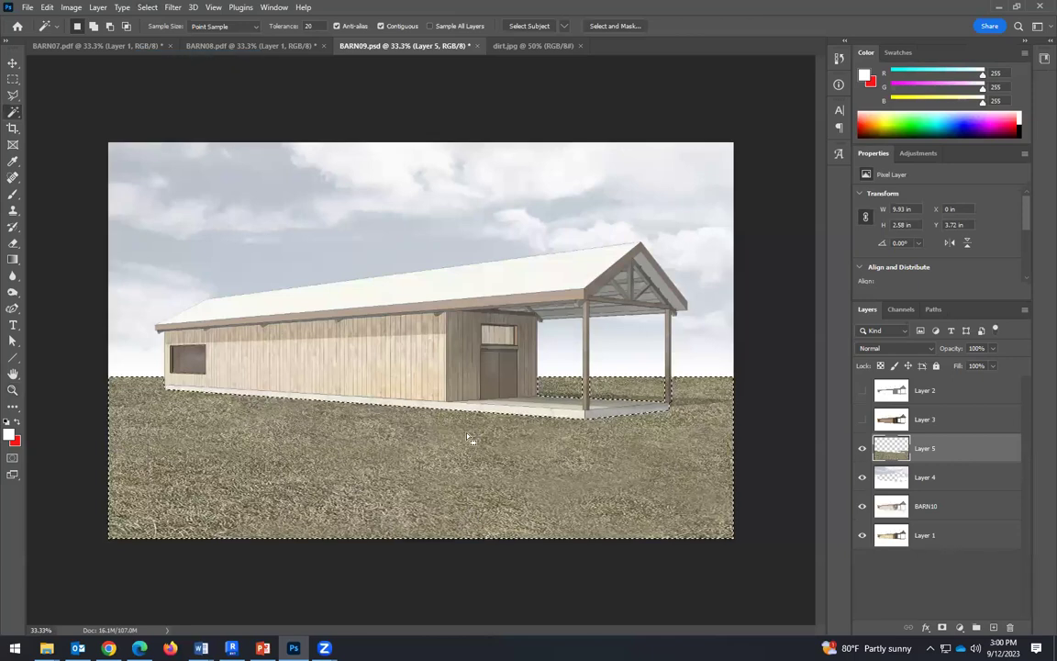
{"action": "left_click", "coordinate": [13, 259]}
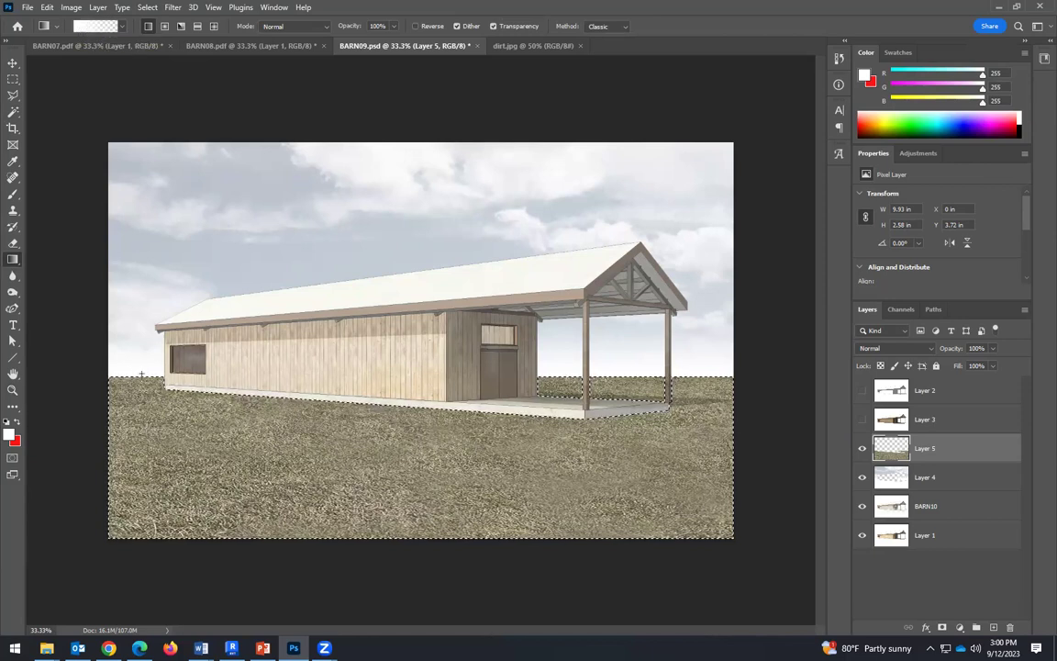
{"action": "left_click_drag", "start_coordinate": [420, 374], "coordinate": [420, 416]}
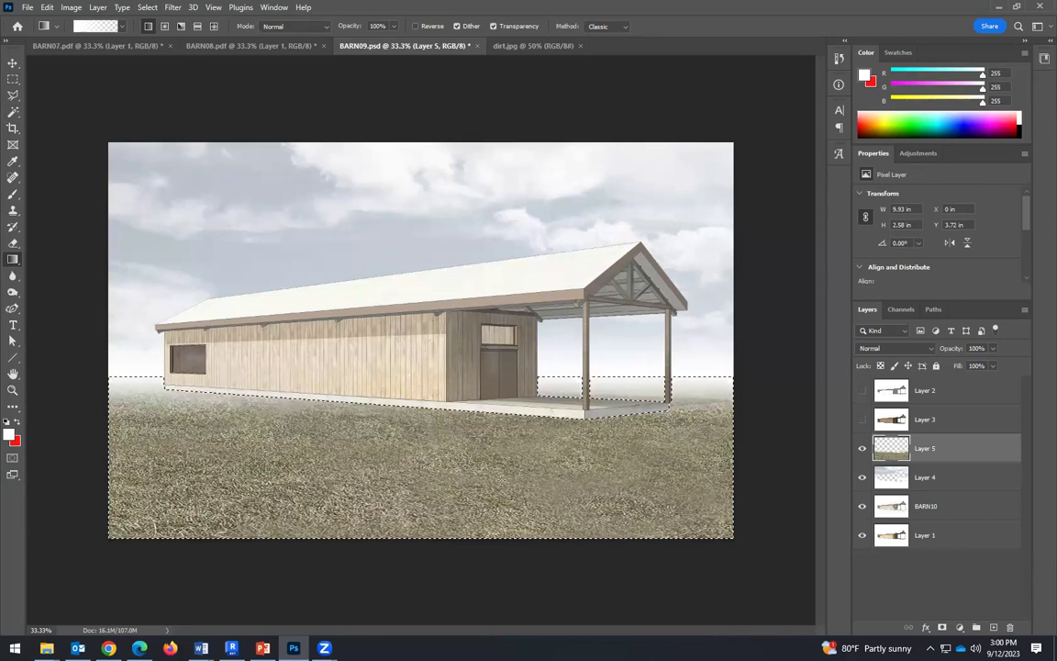
Clear the selection and rename Layer 5 as grass.
{"action": "key", "text": "ctrl+d"}
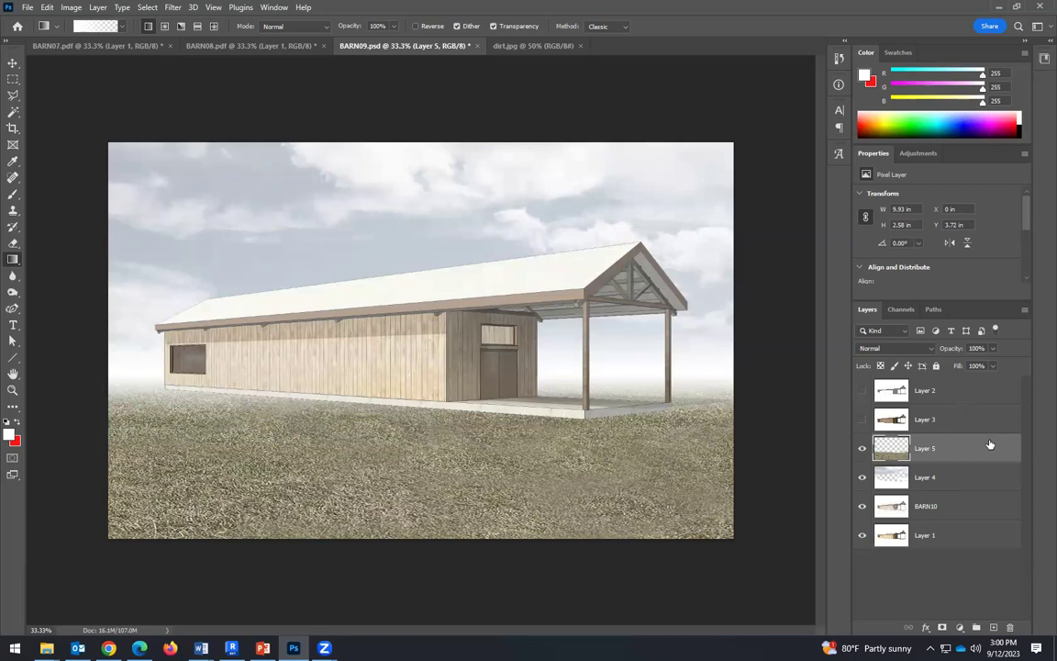
{"action": "left_click", "coordinate": [863, 449]}
{"action": "left_click", "coordinate": [863, 449]}
{"action": "double_click", "coordinate": [925, 450]}
{"action": "type", "text": "gro"}
{"action": "type", "text": "ss"}
{"action": "key", "text": "Return"}
Rename Layer 4 as sky and duplicate the grass layer.
{"action": "left_click", "coordinate": [929, 478]}
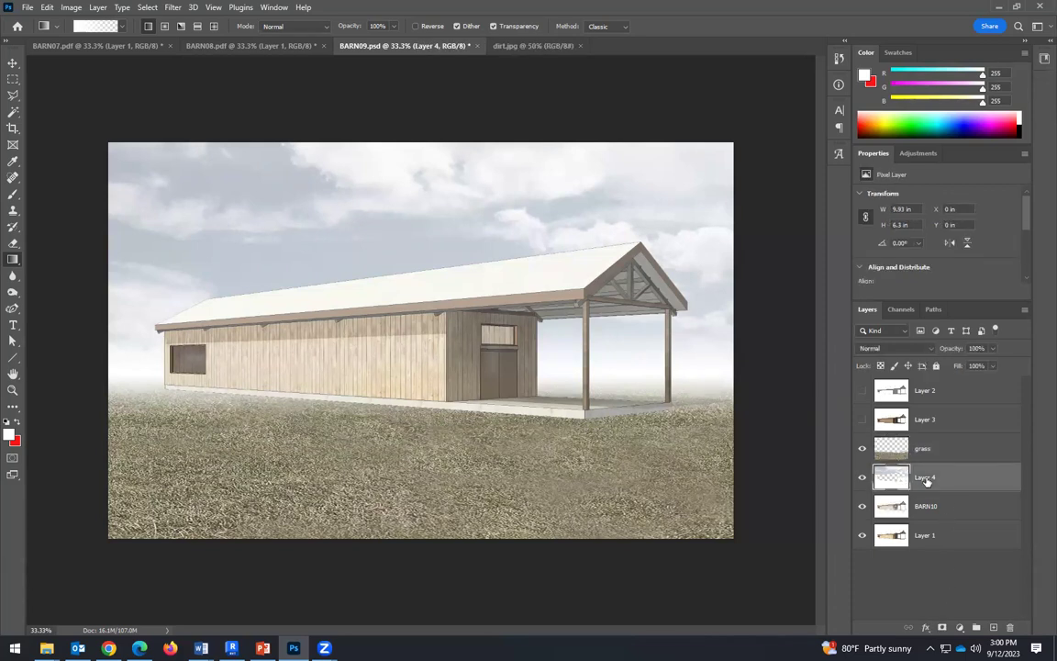
{"action": "double_click", "coordinate": [927, 478]}
{"action": "type", "text": "sky"}
{"action": "left_click", "coordinate": [955, 449]}
{"action": "left_click_drag", "start_coordinate": [962, 458], "coordinate": [995, 626]}
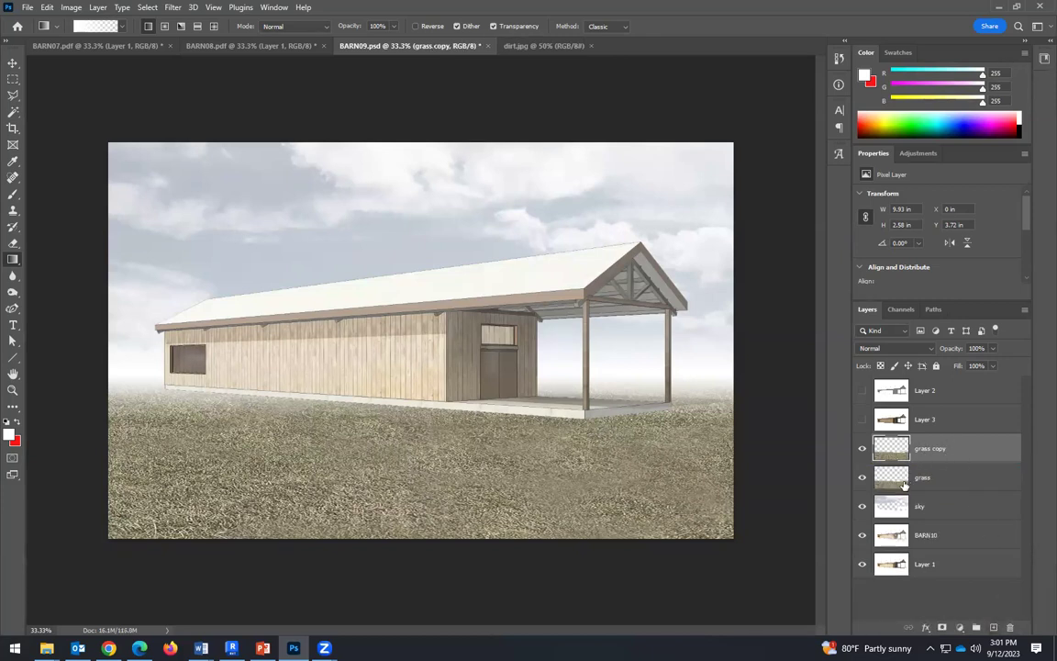
Toggle the visibility of the grass copy and grass layers to compare them, leaving both shown.
{"action": "left_click", "coordinate": [863, 449]}
{"action": "left_click", "coordinate": [863, 451]}
{"action": "left_click", "coordinate": [866, 452]}
{"action": "left_click", "coordinate": [862, 449]}
{"action": "left_click", "coordinate": [862, 448]}
{"action": "left_click", "coordinate": [862, 477]}
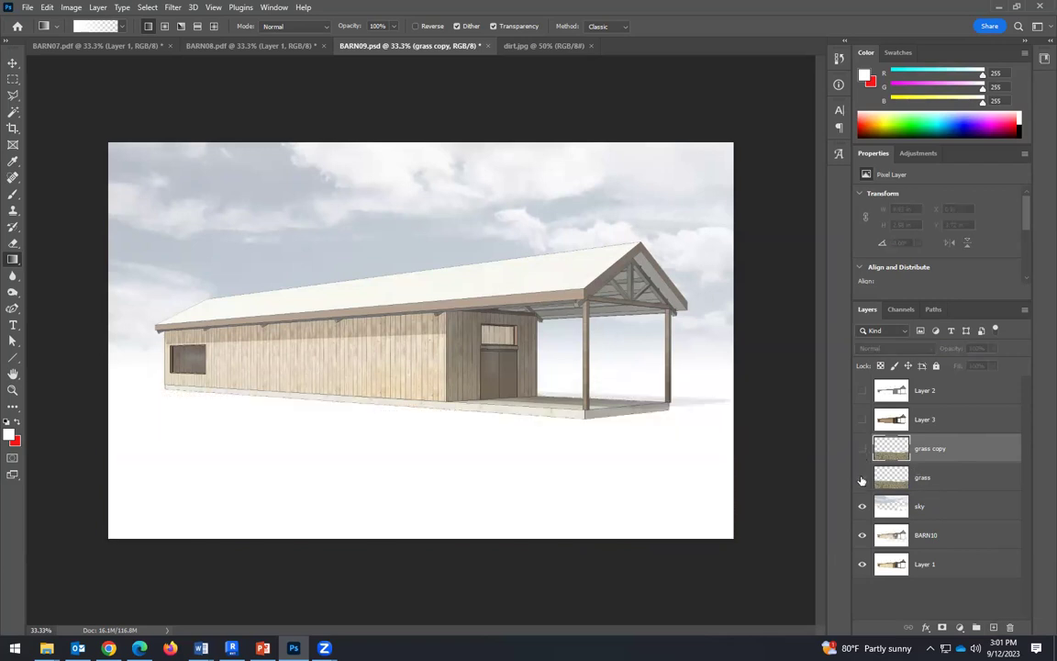
{"action": "left_click", "coordinate": [862, 477]}
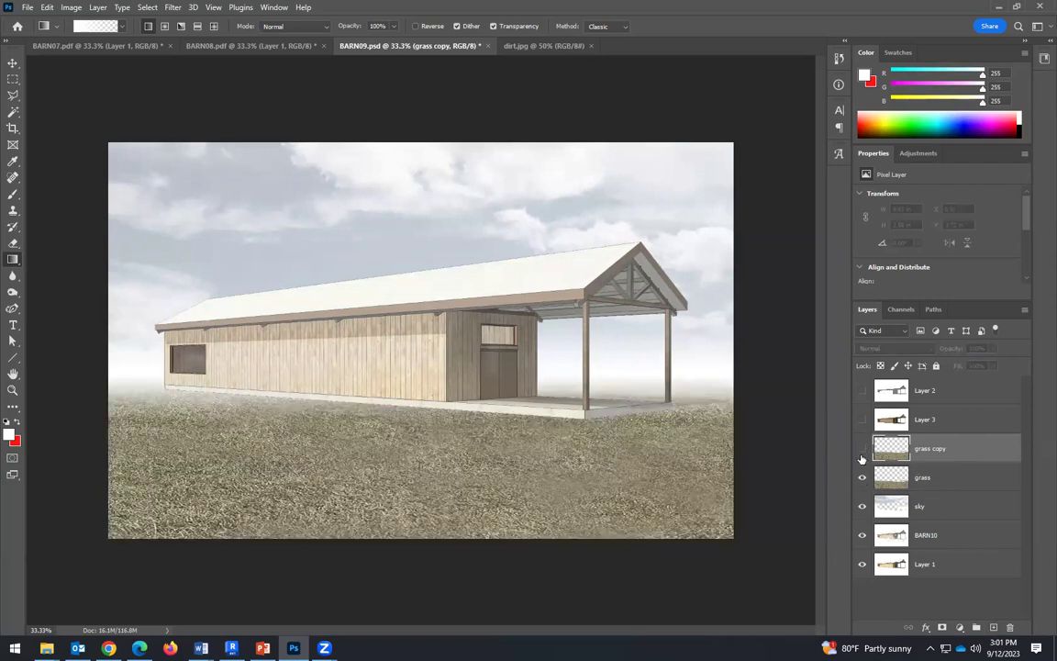
{"action": "left_click", "coordinate": [862, 448]}
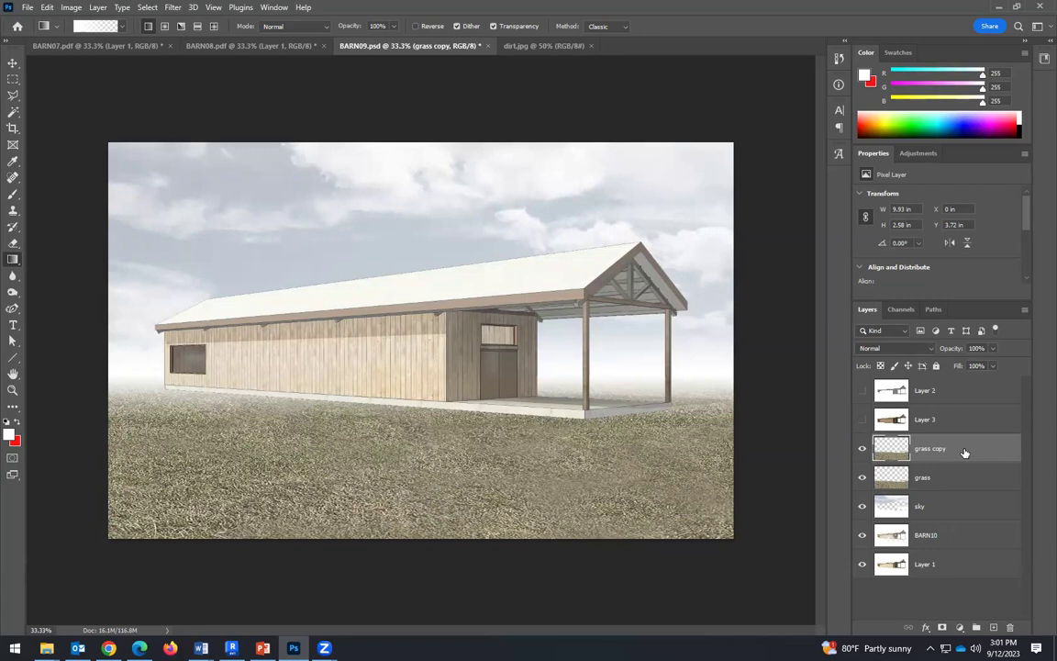
Desaturate and lighten the grass copy layer with a Hue/Saturation adjustment of saturation -48 and lightness +73.
{"action": "left_click", "coordinate": [66, 8]}
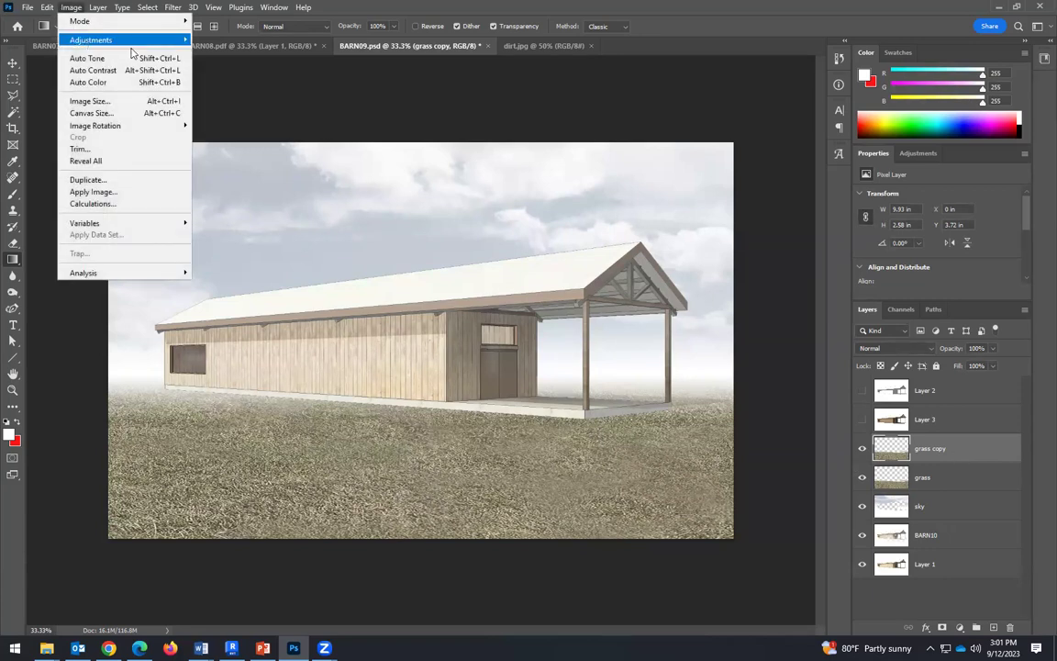
{"action": "mouse_move", "coordinate": [158, 41]}
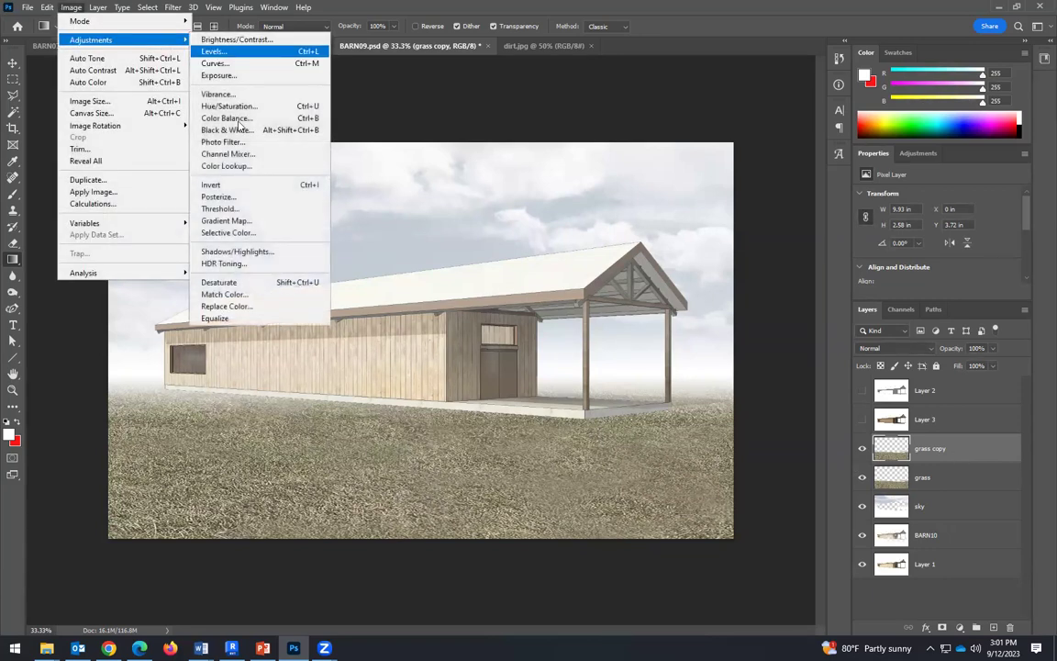
{"action": "left_click", "coordinate": [232, 105]}
{"action": "left_click_drag", "start_coordinate": [852, 195], "coordinate": [823, 195]}
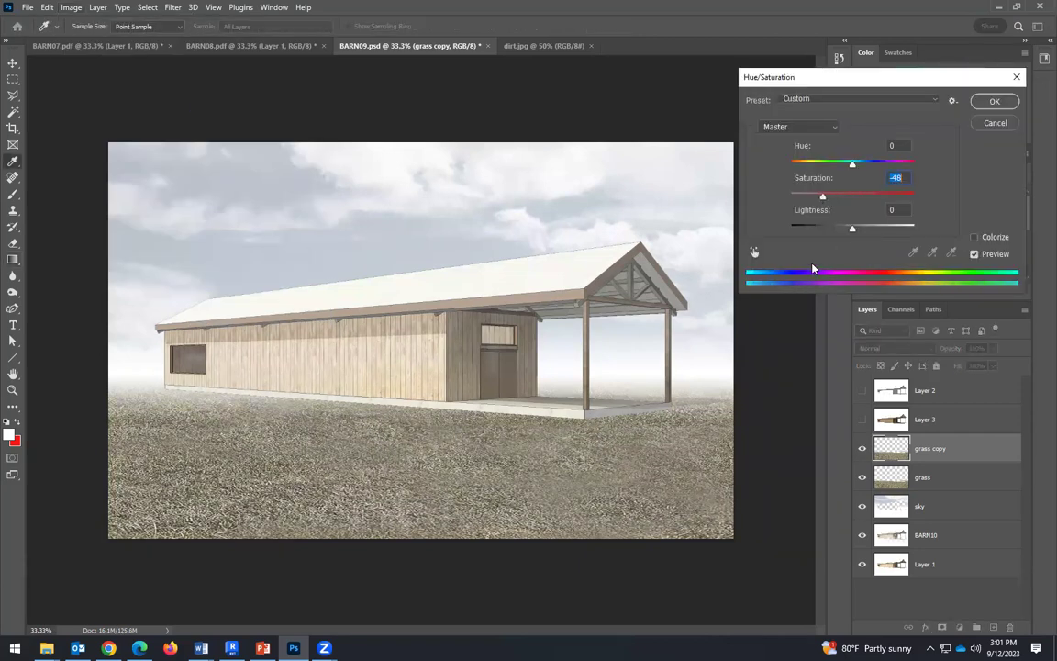
{"action": "left_click", "coordinate": [898, 229]}
{"action": "left_click_drag", "start_coordinate": [895, 233], "coordinate": [903, 229]}
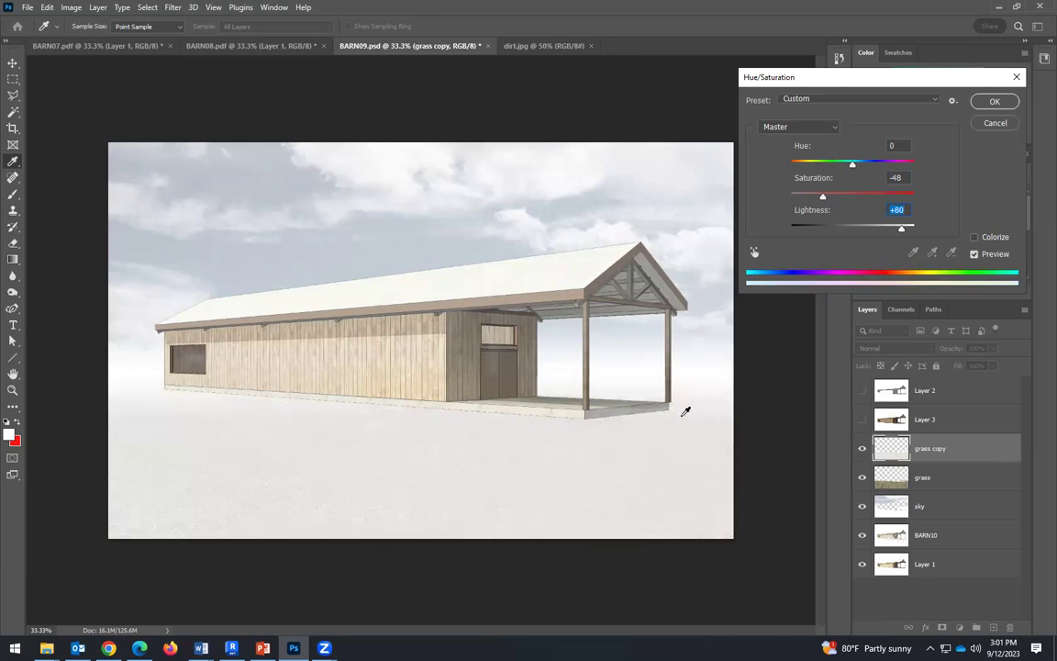
{"action": "left_click", "coordinate": [899, 230]}
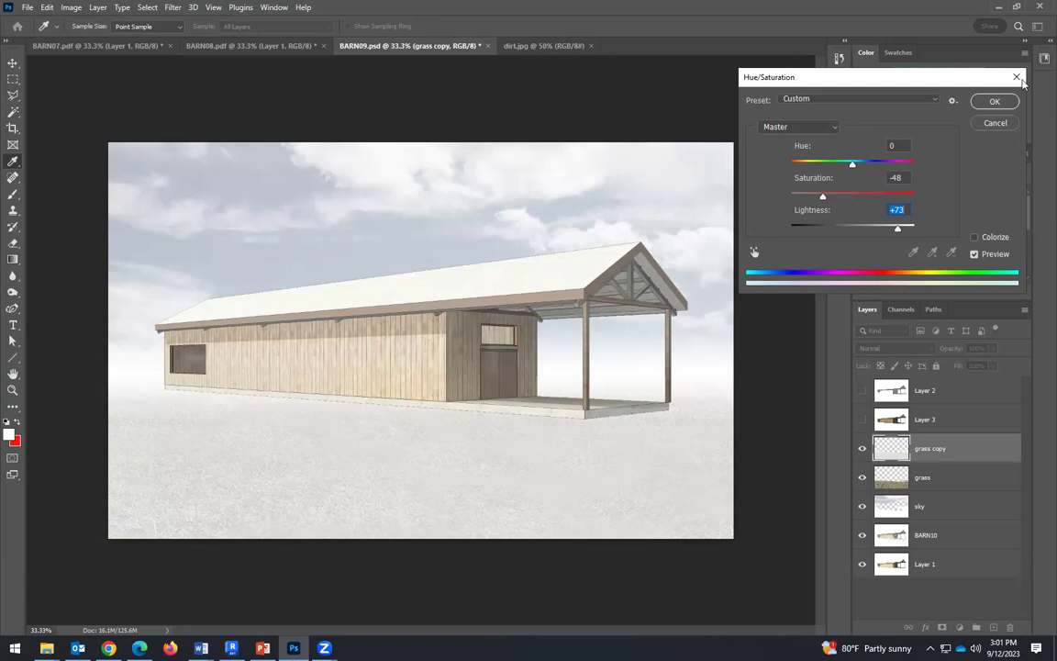
{"action": "left_click", "coordinate": [913, 271]}
{"action": "key", "text": "Return"}
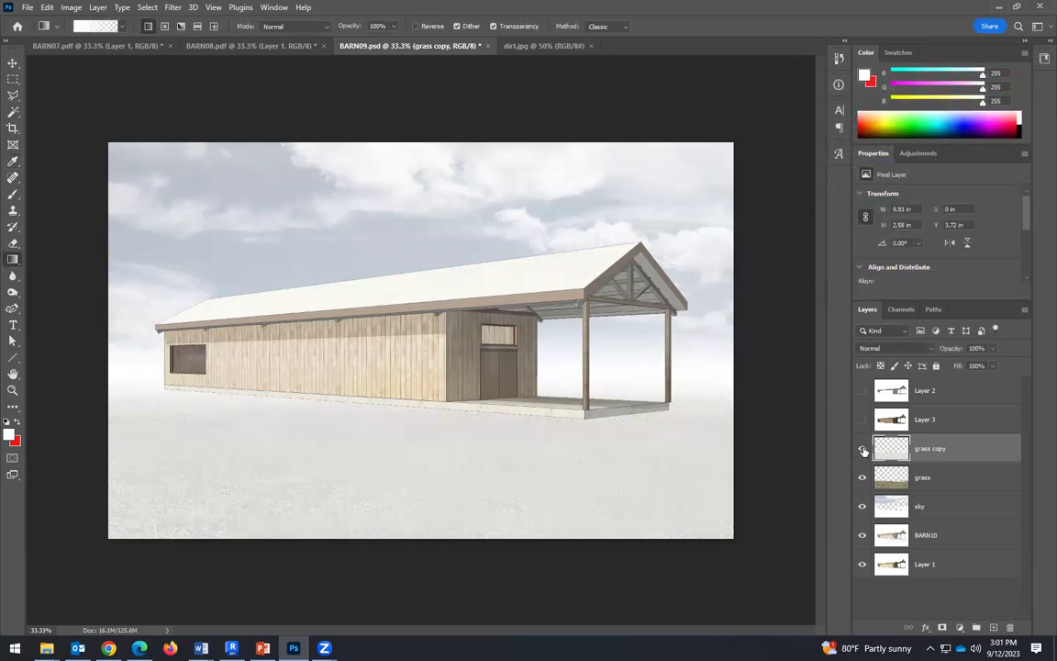
Toggle the grass copy layer off and on to compare the pale ground with the original grass, leaving it shown.
{"action": "left_click", "coordinate": [863, 450]}
{"action": "left_click", "coordinate": [863, 450]}
{"action": "left_click", "coordinate": [863, 449]}
{"action": "left_click", "coordinate": [863, 449]}
{"action": "left_click", "coordinate": [862, 450]}
{"action": "left_click", "coordinate": [863, 450]}
{"action": "left_click", "coordinate": [862, 450]}
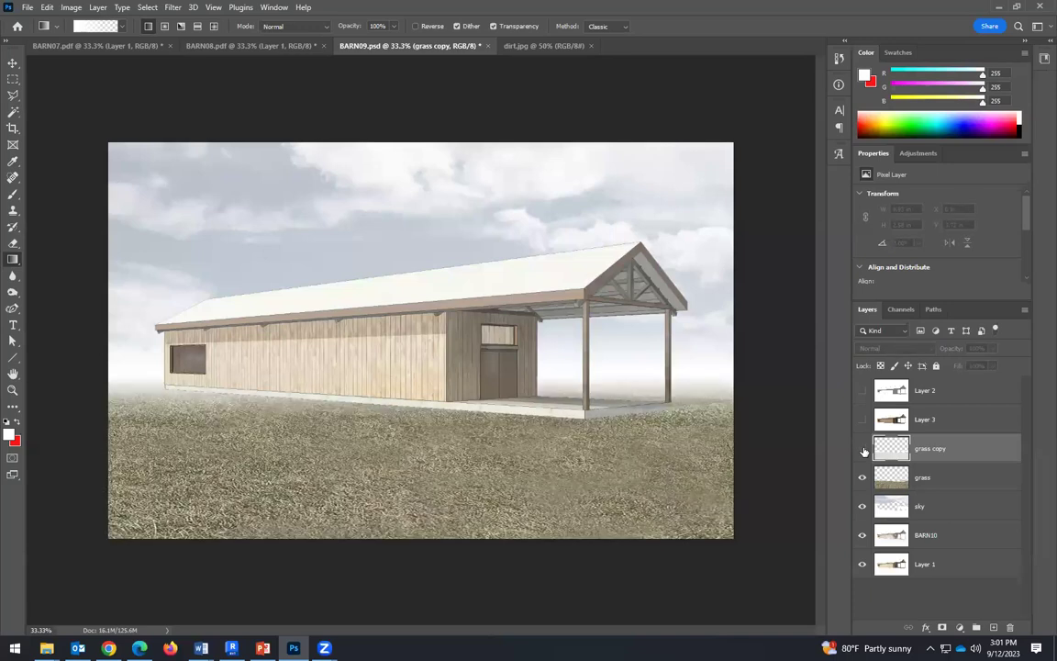
{"action": "left_click", "coordinate": [863, 449]}
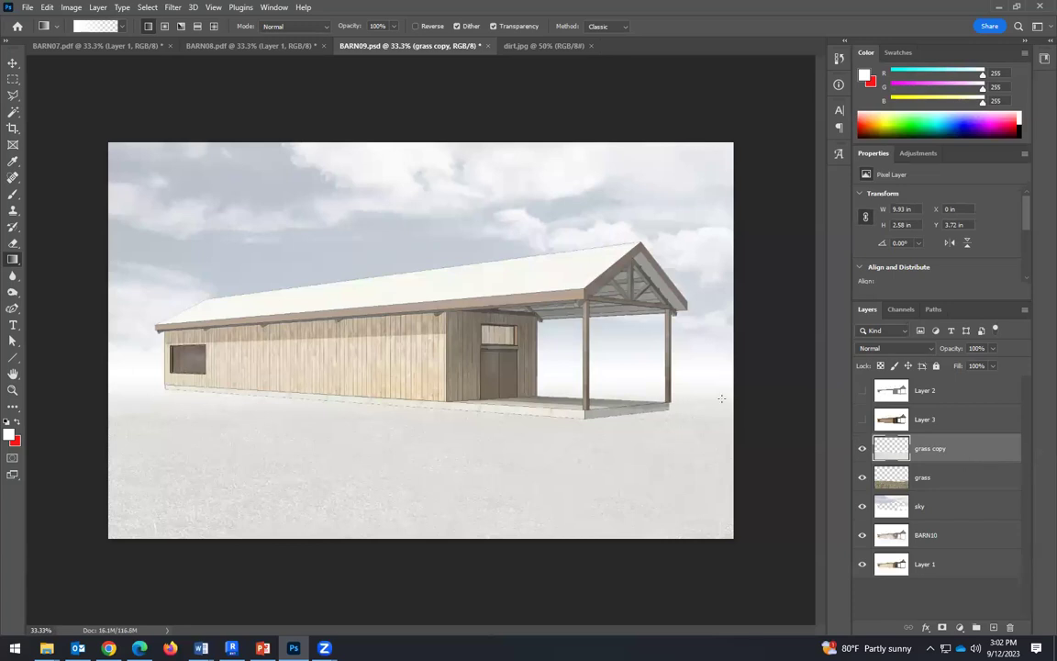
Using Layer 2, select the ground shadow behind and beside the porch with the Magic Wand, then activate grass copy and hide Layer 2.
{"action": "left_click", "coordinate": [862, 391]}
{"action": "left_click", "coordinate": [928, 391]}
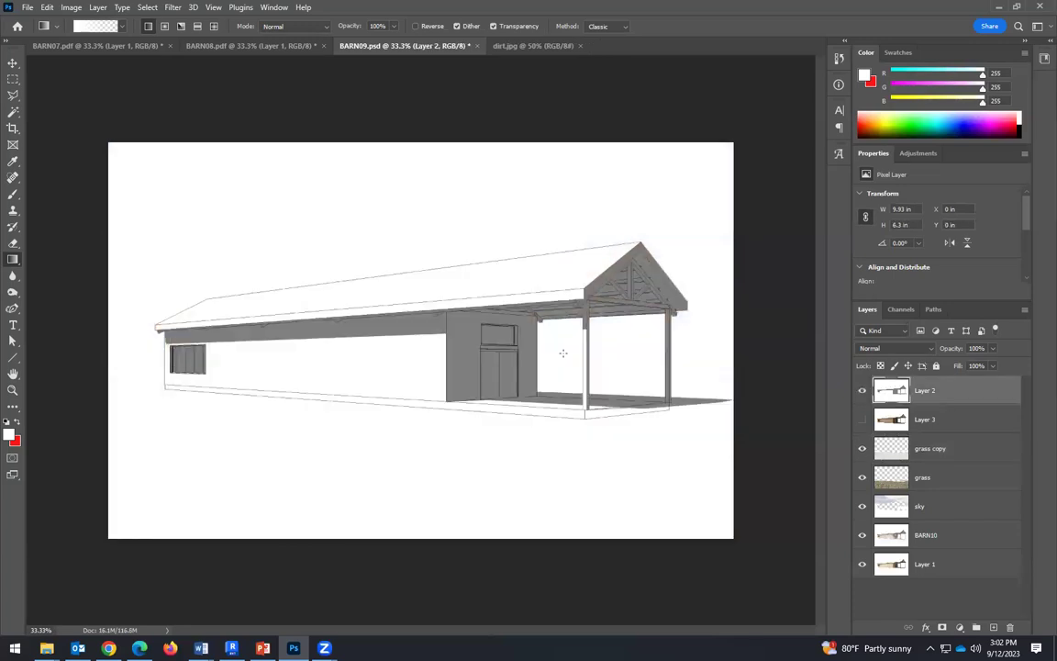
{"action": "key", "text": "w"}
{"action": "left_click", "coordinate": [655, 402]}
{"action": "left_click", "coordinate": [560, 400], "text": "shift"}
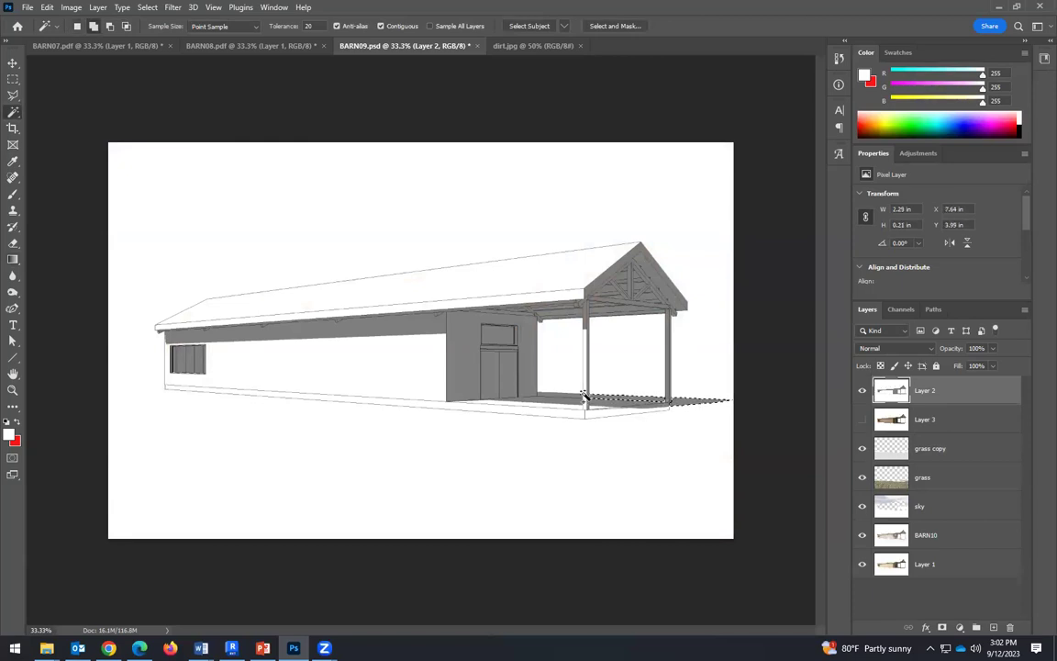
{"action": "left_click", "coordinate": [968, 450]}
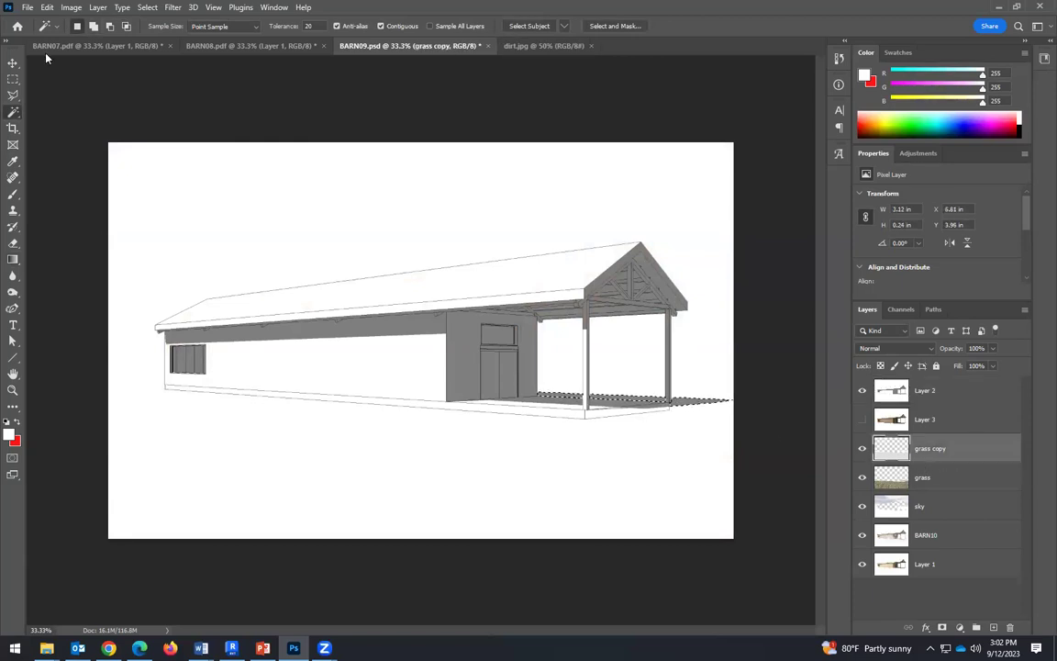
{"action": "left_click", "coordinate": [862, 392]}
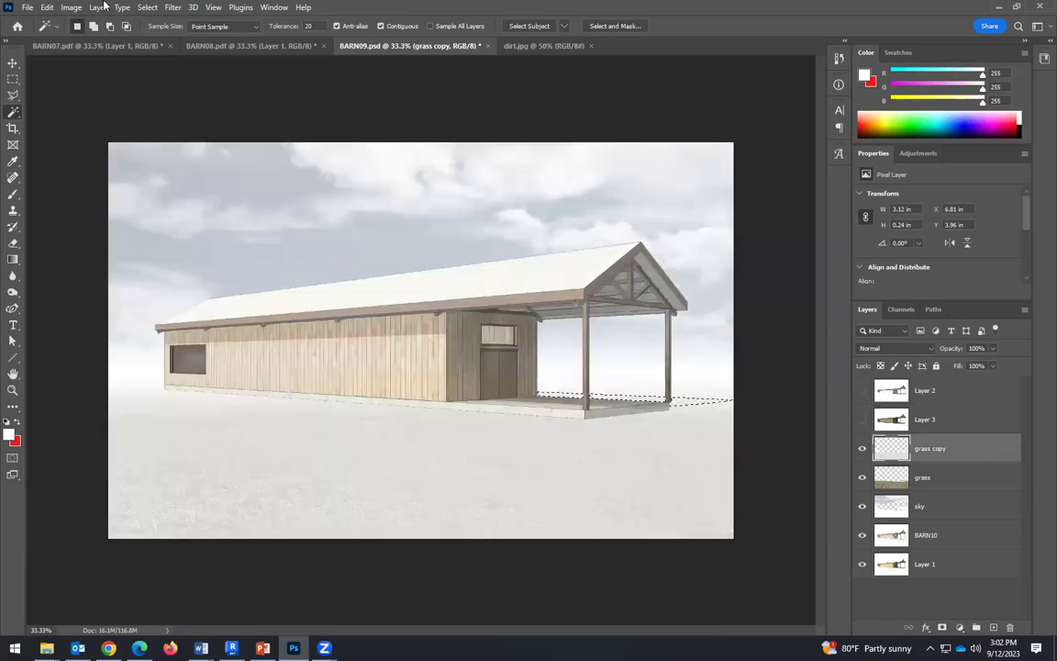
Darken the selected ground shadow on grass copy with a Brightness/Contrast adjustment of brightness -26 and clear the selection.
{"action": "left_click", "coordinate": [72, 8]}
{"action": "mouse_move", "coordinate": [91, 40]}
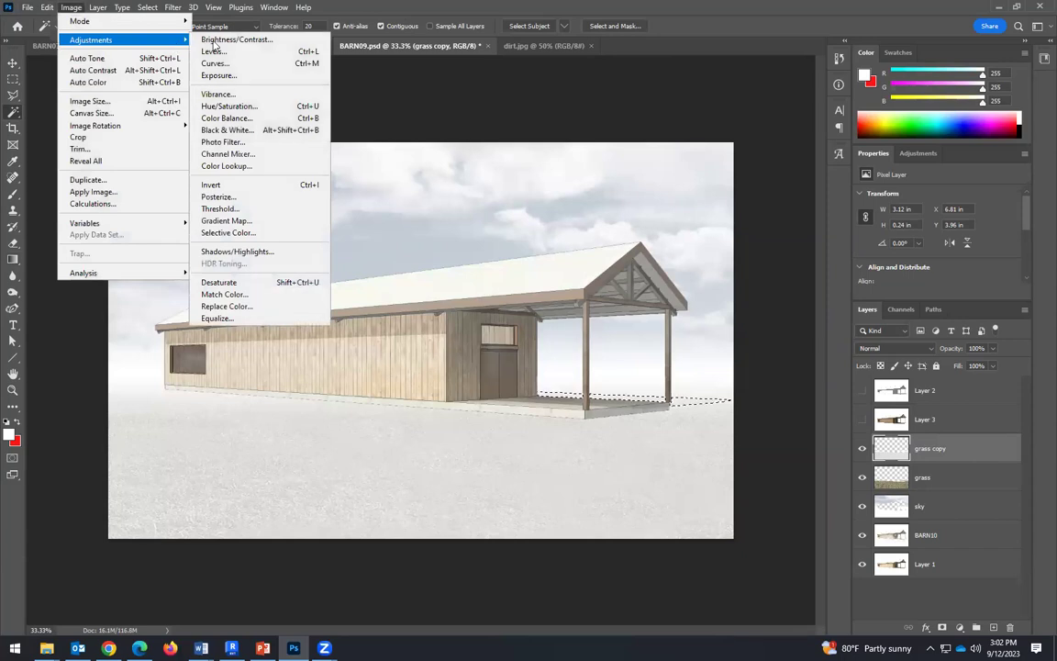
{"action": "left_click", "coordinate": [367, 37]}
{"action": "left_click_drag", "start_coordinate": [723, 171], "coordinate": [703, 173]}
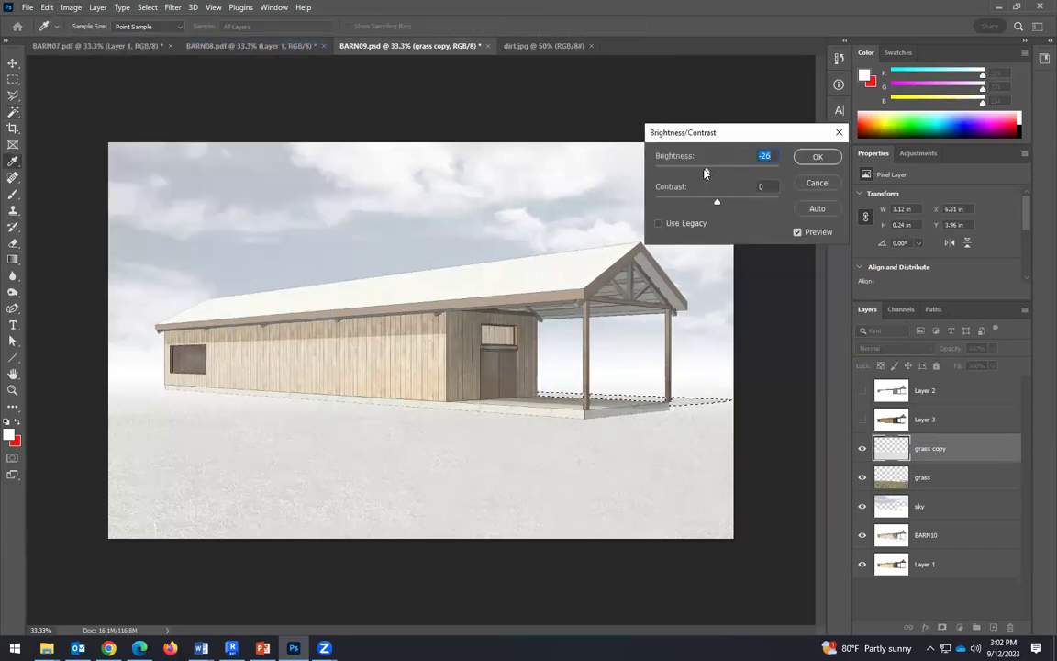
{"action": "key", "text": "Return"}
{"action": "key", "text": "ctrl+d"}
{"action": "key", "text": "w"}
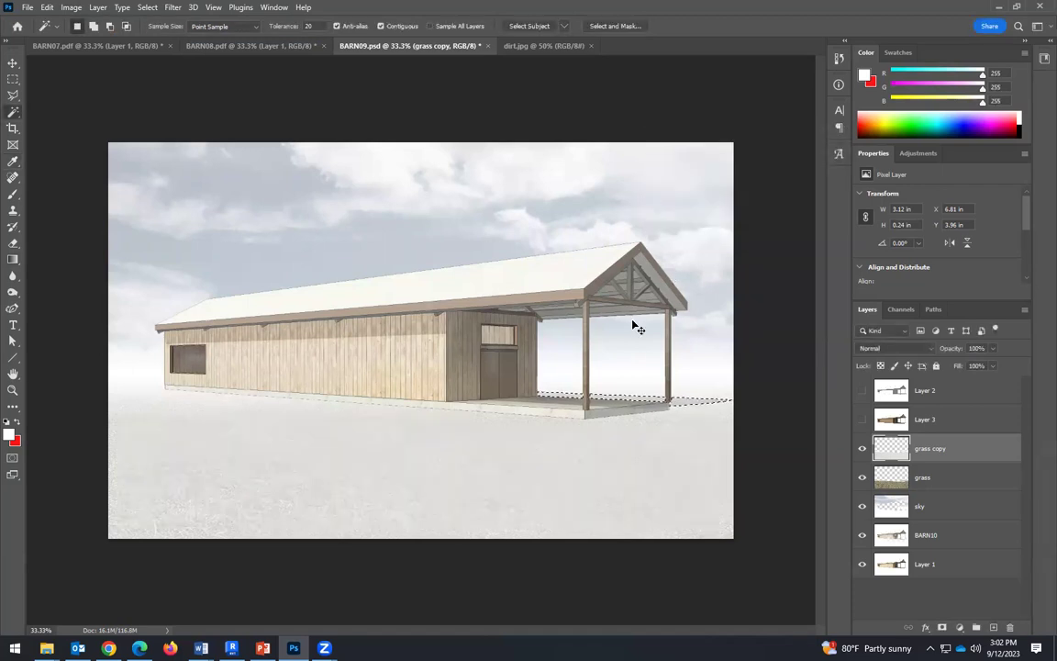
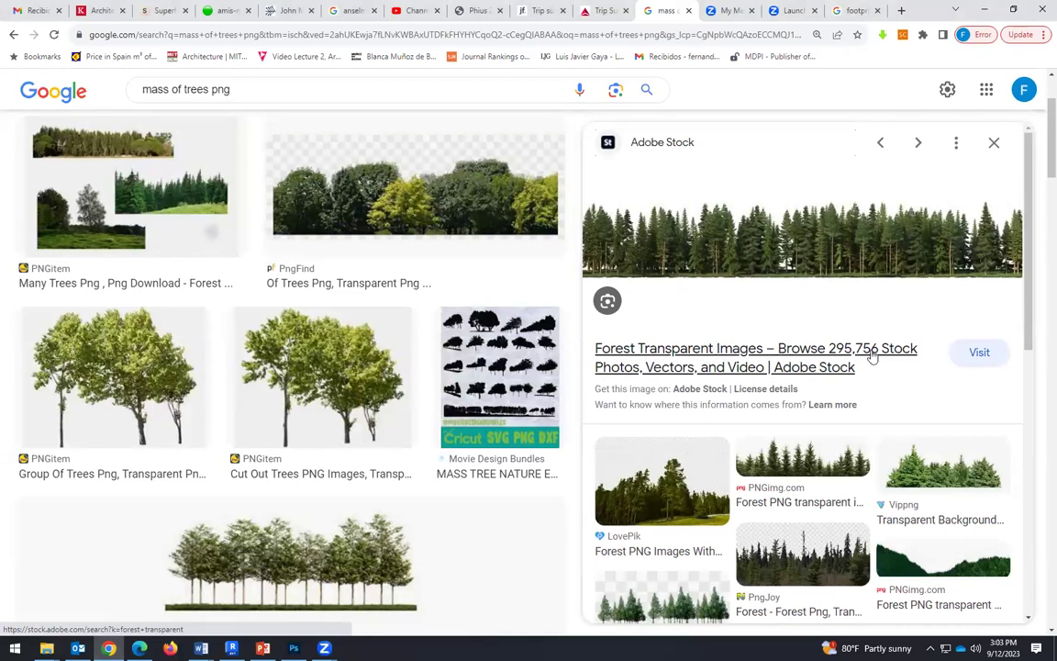
Copy the Adobe Stock conifer forest image from the Google image results for mass of trees png.
{"action": "scroll", "coordinate": [276, 211], "scroll_direction": "up", "scroll_amount": 2}
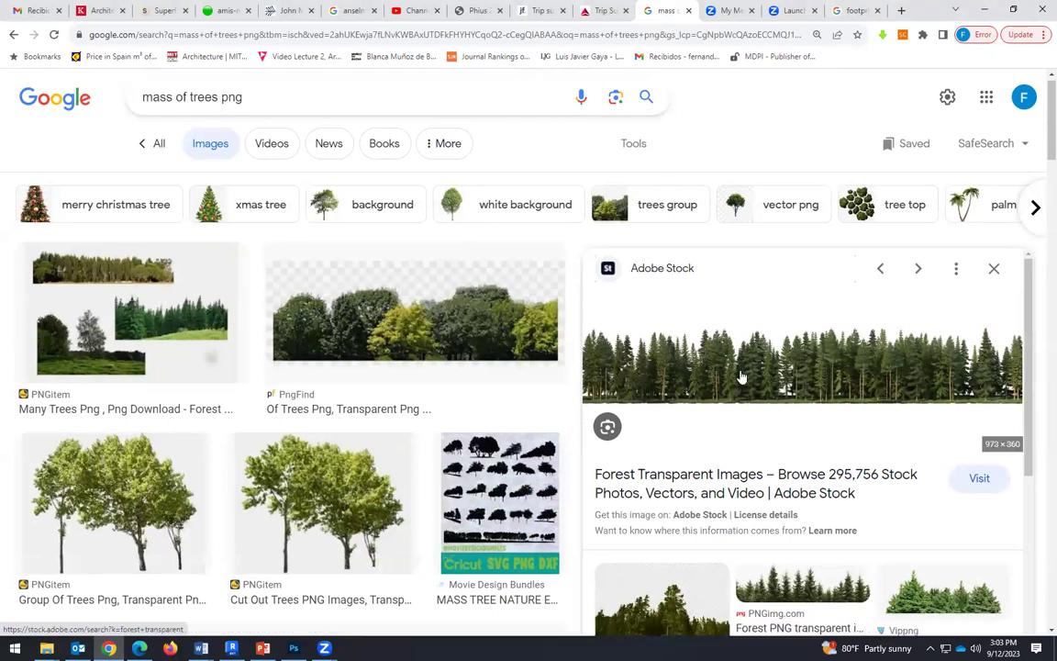
{"action": "left_click", "coordinate": [702, 323]}
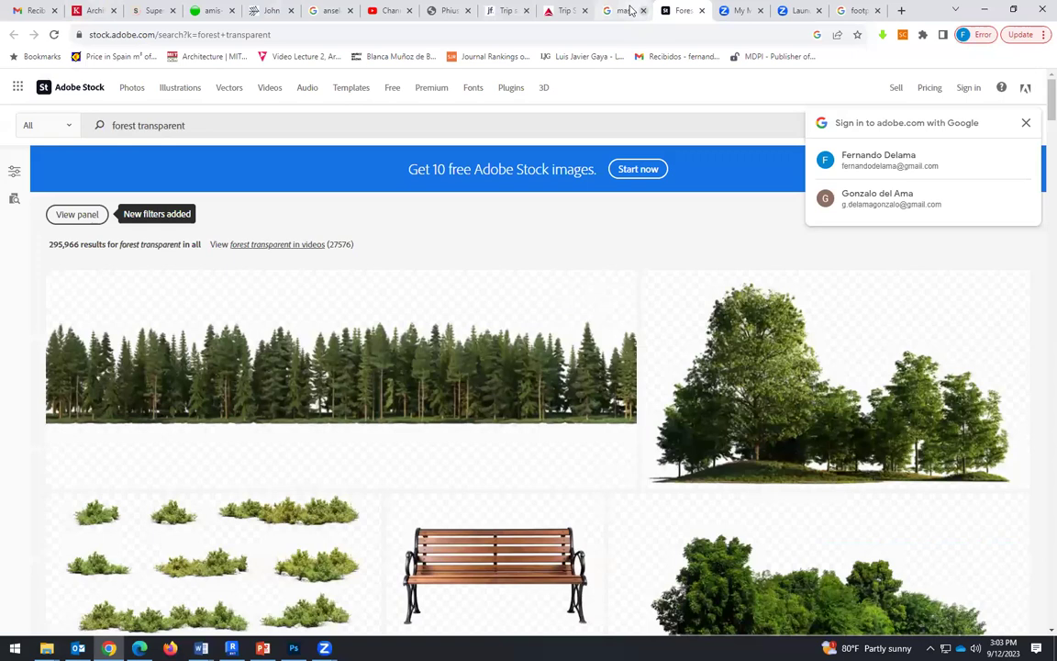
{"action": "key", "text": "ctrl+shift+Tab"}
{"action": "right_click", "coordinate": [811, 295]}
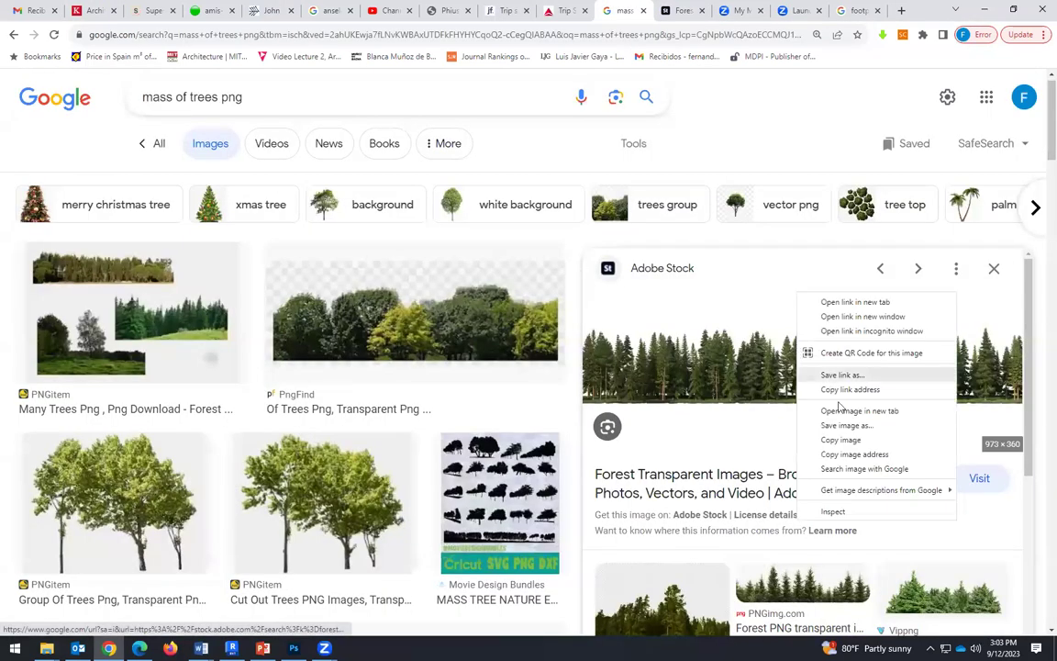
{"action": "left_click", "coordinate": [849, 439]}
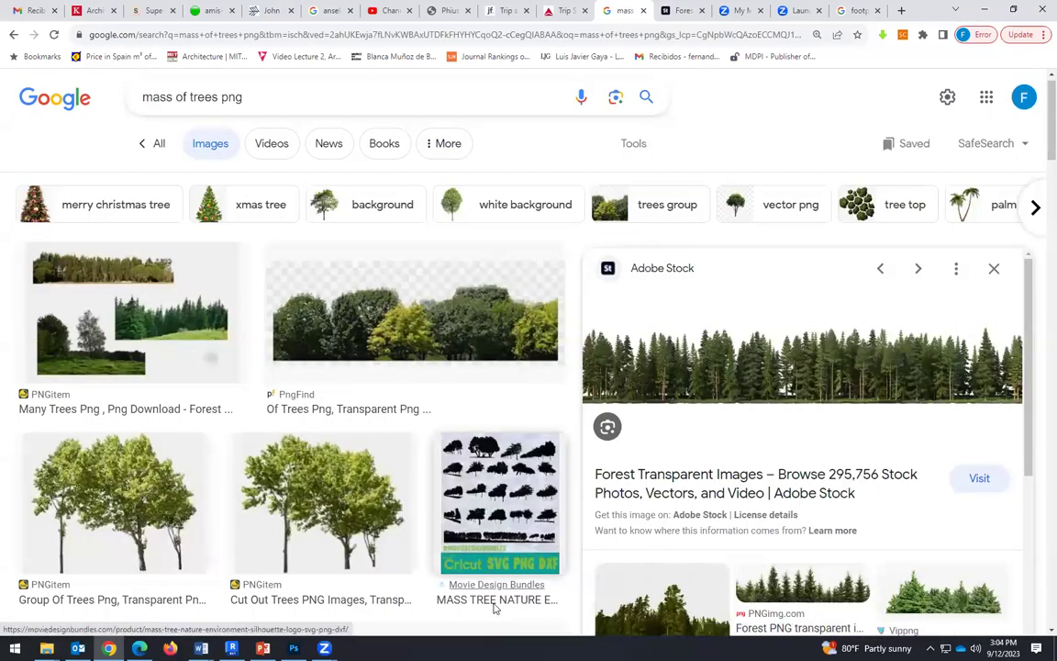
Switch to Photoshop, paste the forest image into BARN09 above grass copy, and move it behind the porch area.
{"action": "key", "text": "alt+Tab"}
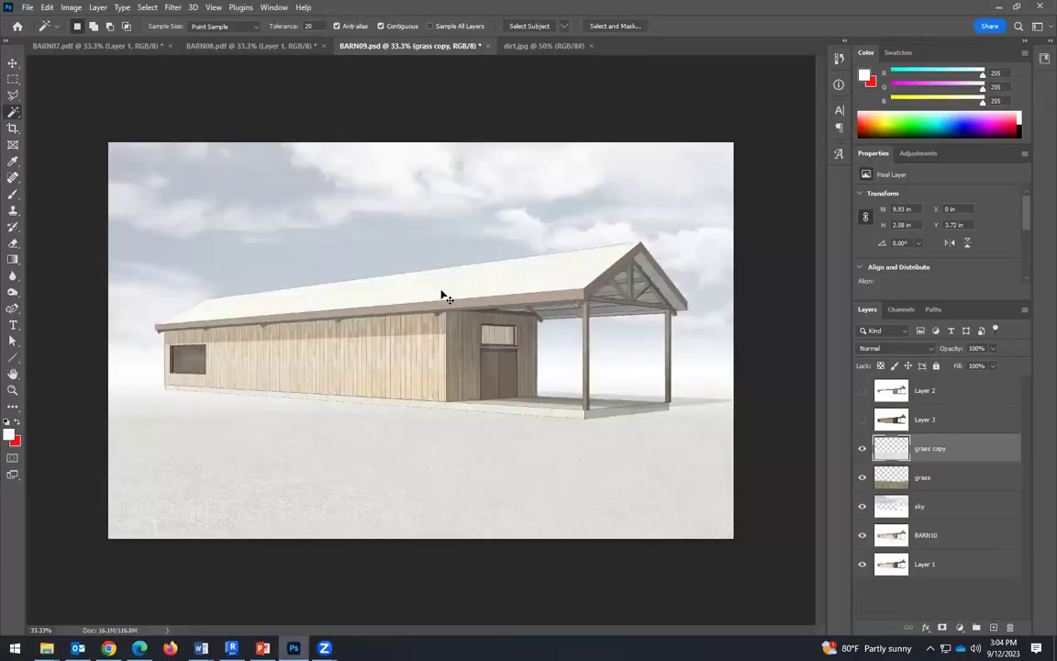
{"action": "key", "text": "ctrl+v"}
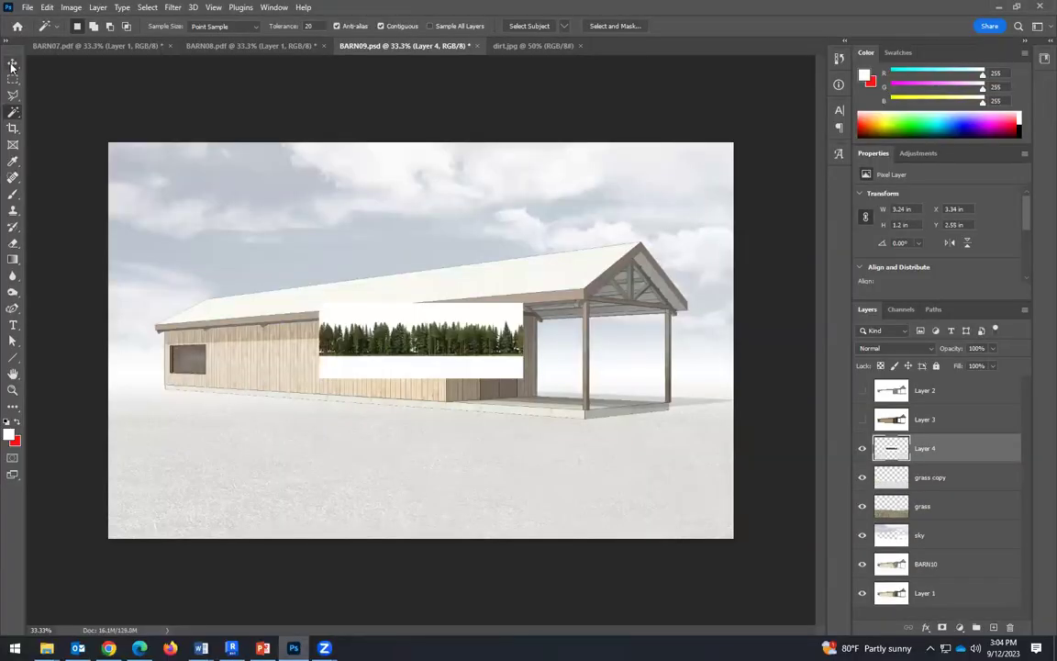
{"action": "left_click", "coordinate": [12, 62]}
{"action": "left_click_drag", "start_coordinate": [337, 350], "coordinate": [548, 370]}
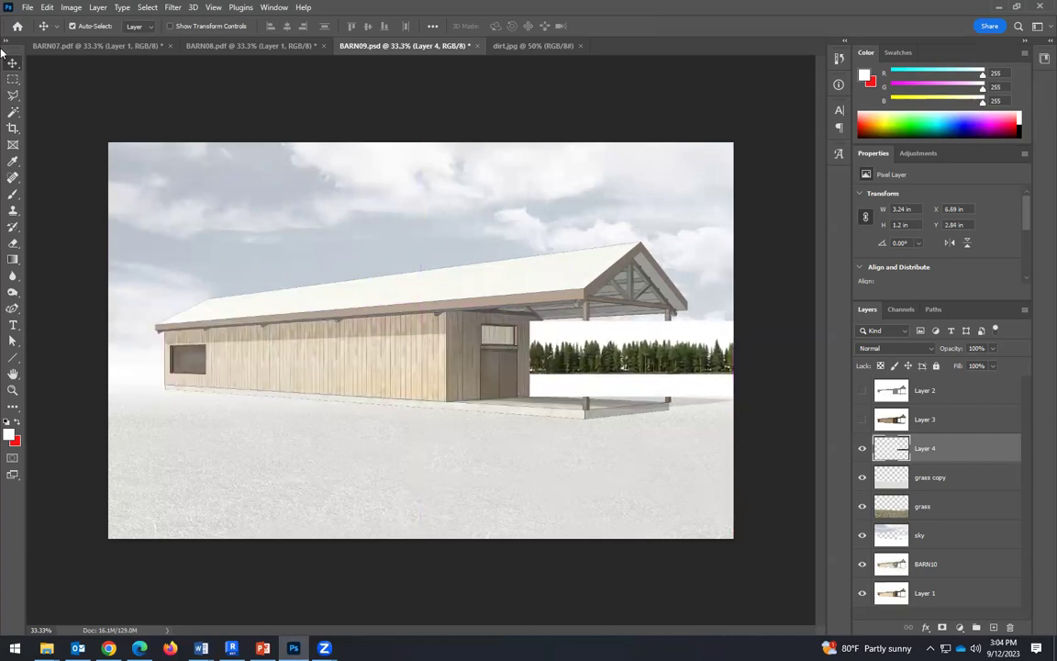
Scale the forest layer to about 311% width and 277% height to span the canvas, and shift it slightly down and right.
{"action": "left_click", "coordinate": [72, 8]}
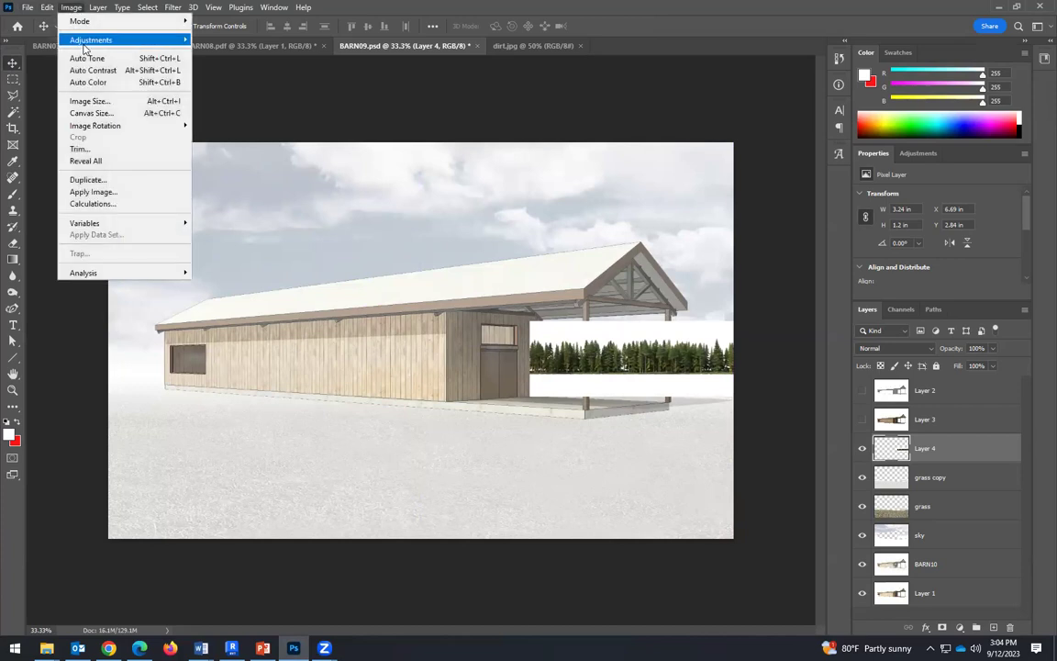
{"action": "mouse_move", "coordinate": [46, 8]}
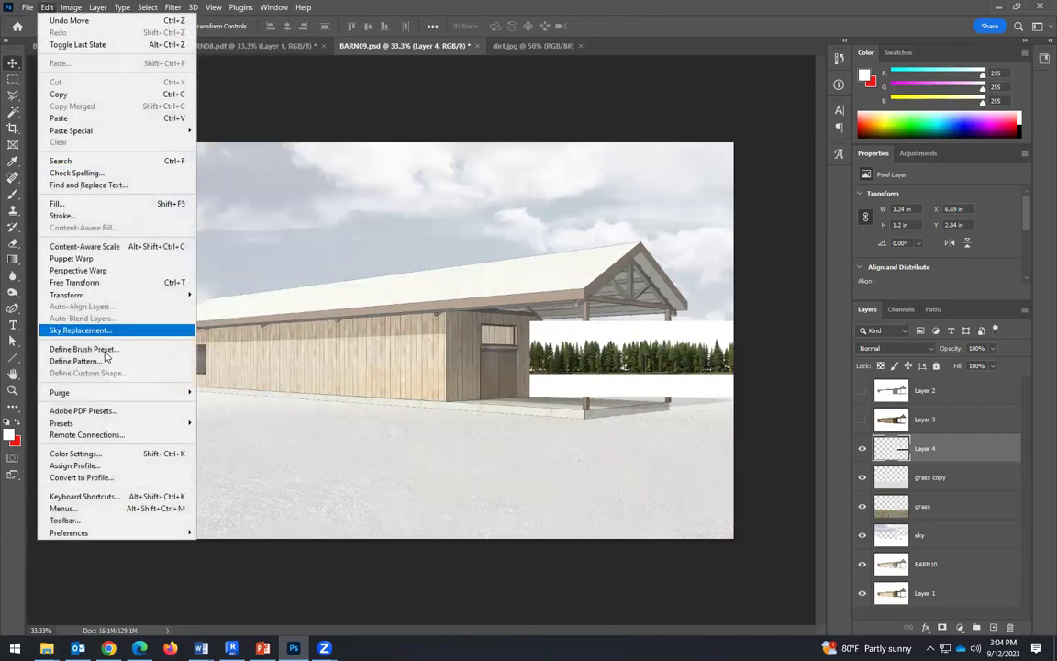
{"action": "left_click", "coordinate": [221, 308]}
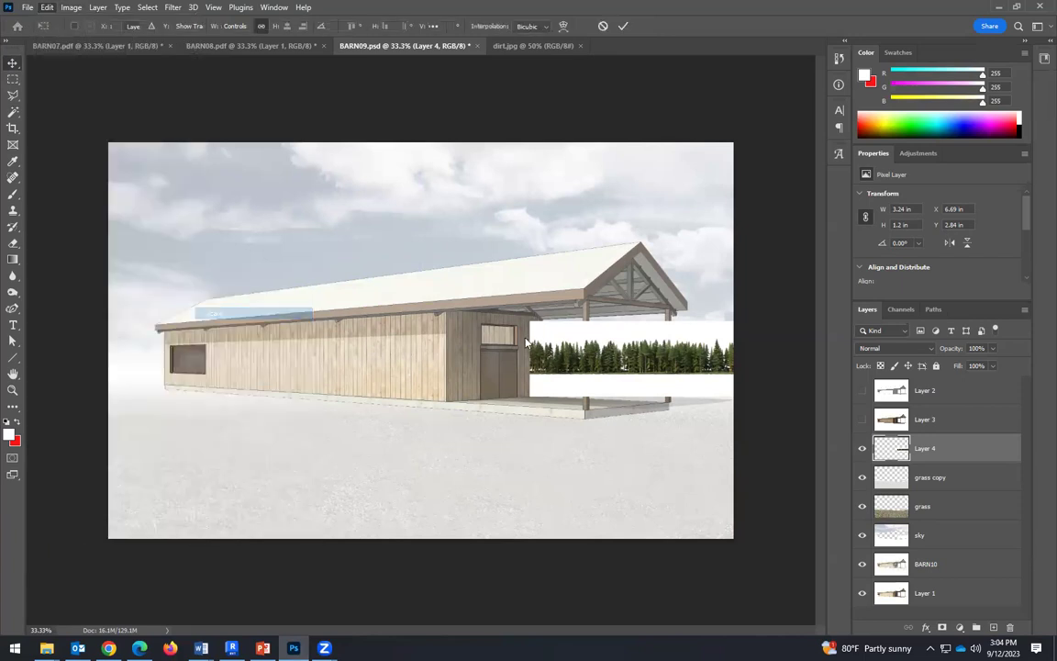
{"action": "left_click_drag", "start_coordinate": [528, 321], "coordinate": [71, 264]}
{"action": "left_click_drag", "start_coordinate": [418, 164], "coordinate": [418, 188]}
{"action": "left_click_drag", "start_coordinate": [134, 291], "coordinate": [104, 291]}
{"action": "left_click_drag", "start_coordinate": [699, 291], "coordinate": [737, 291]}
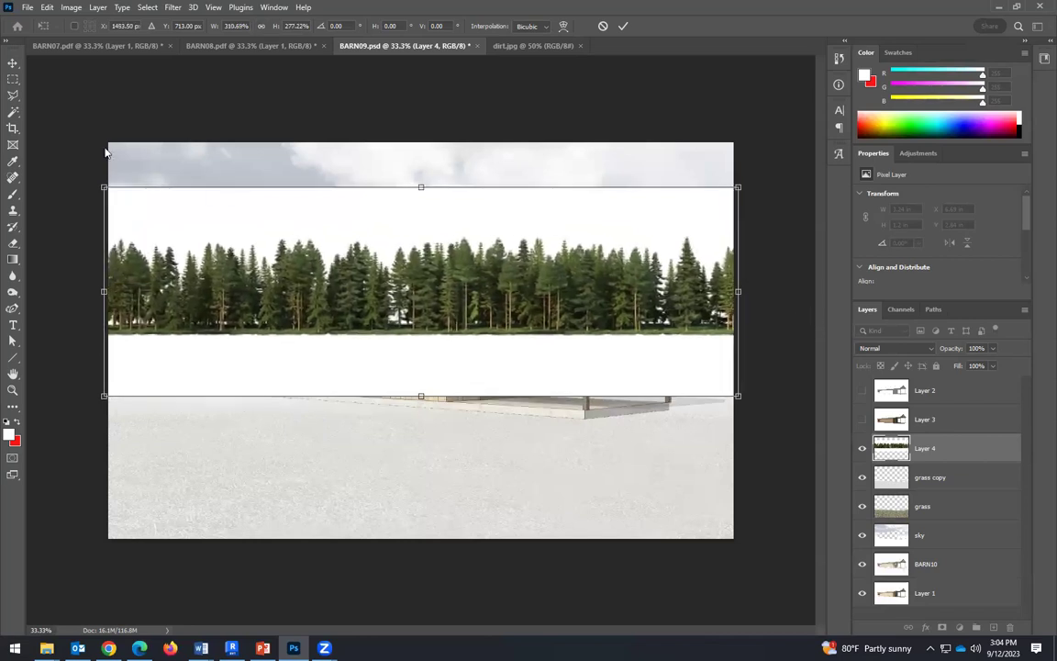
{"action": "left_click", "coordinate": [13, 63]}
{"action": "left_click_drag", "start_coordinate": [560, 313], "coordinate": [579, 338]}
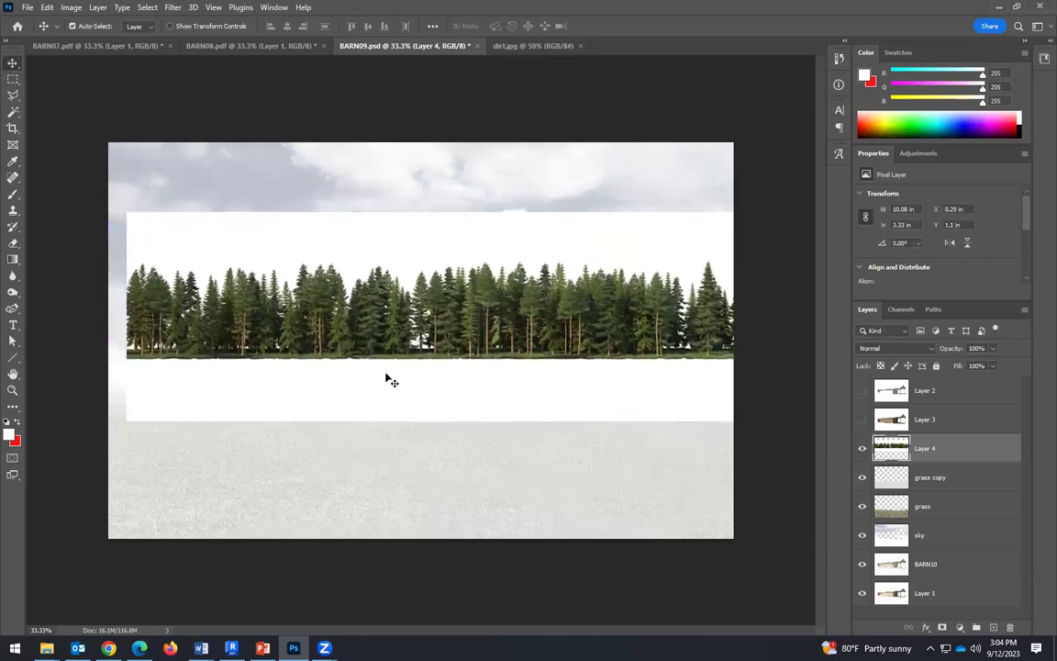
Select the white area below the trees on the forest layer with the Magic Wand and delete it.
{"action": "left_click", "coordinate": [13, 112]}
{"action": "left_click", "coordinate": [348, 403]}
{"action": "key", "text": "Delete"}
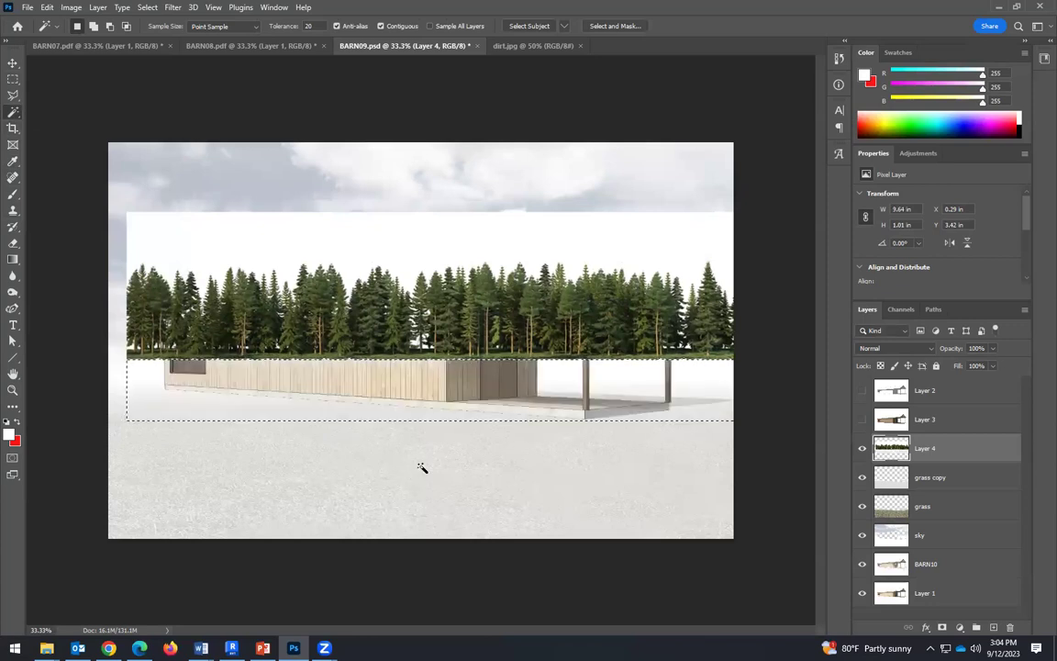
Delete the white sky above the trees and the small white gaps between the trunks from the forest layer with the Magic Wand.
{"action": "left_click", "coordinate": [368, 257]}
{"action": "key", "text": "Delete"}
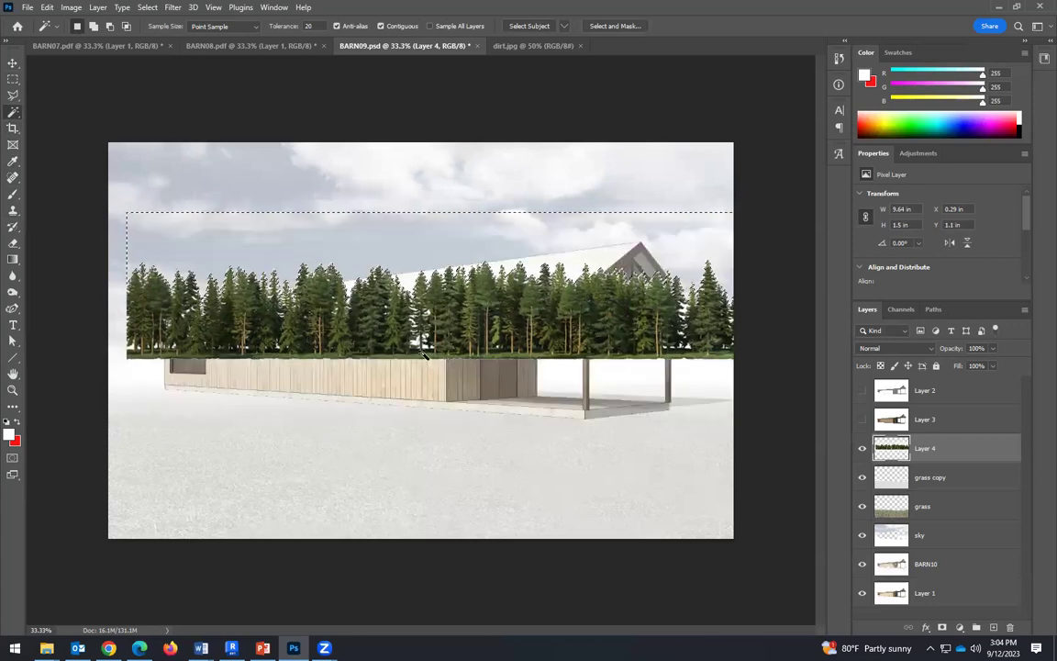
{"action": "key", "text": "ctrl+d"}
{"action": "left_click", "coordinate": [425, 345]}
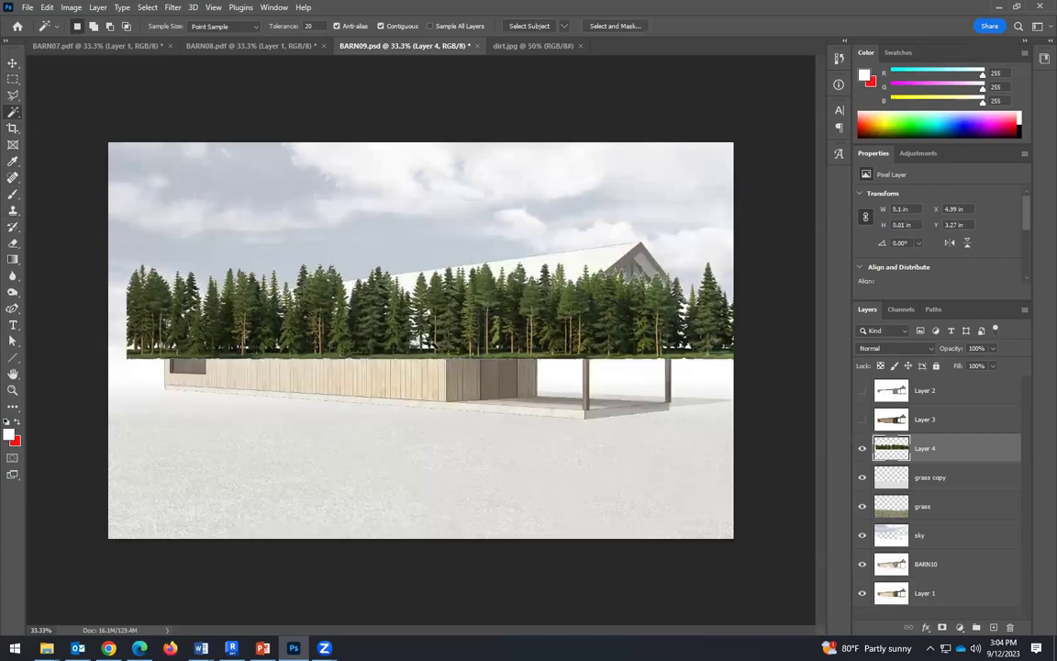
{"action": "left_click", "coordinate": [404, 333]}
{"action": "left_click", "coordinate": [374, 295]}
{"action": "left_click", "coordinate": [418, 341]}
{"action": "left_click", "coordinate": [418, 364]}
Shift the forest layer left and slightly down to reach the canvas edge, and remove the white background from its right end.
{"action": "left_click", "coordinate": [16, 64]}
{"action": "left_click_drag", "start_coordinate": [243, 316], "coordinate": [204, 312]}
{"action": "left_click", "coordinate": [13, 112]}
{"action": "left_click", "coordinate": [725, 397]}
{"action": "left_click", "coordinate": [722, 279]}
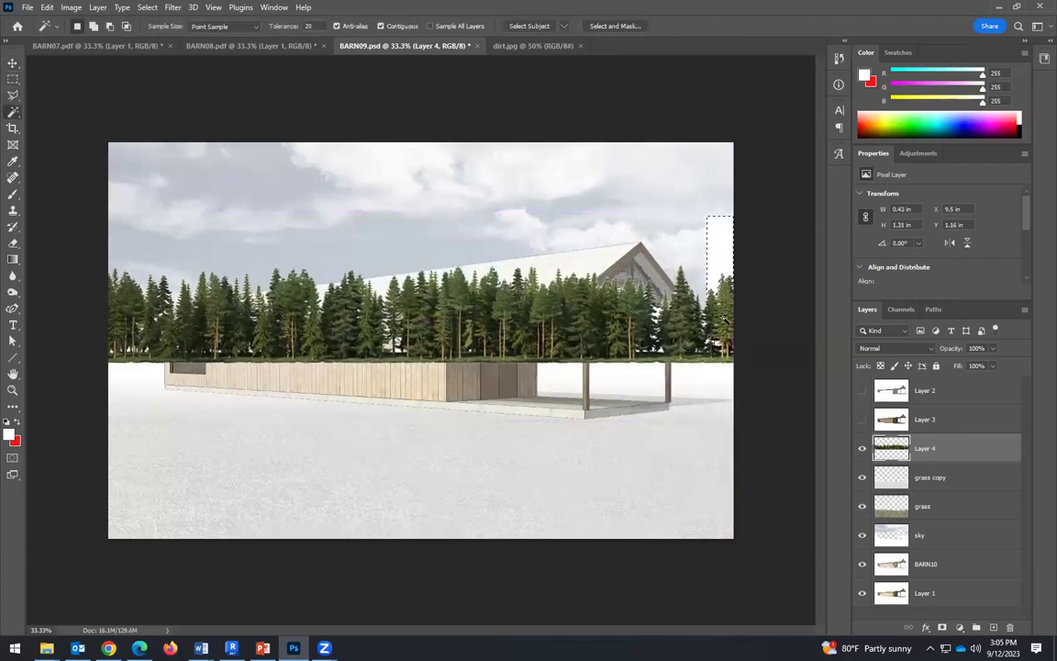
{"action": "left_click", "coordinate": [655, 314]}
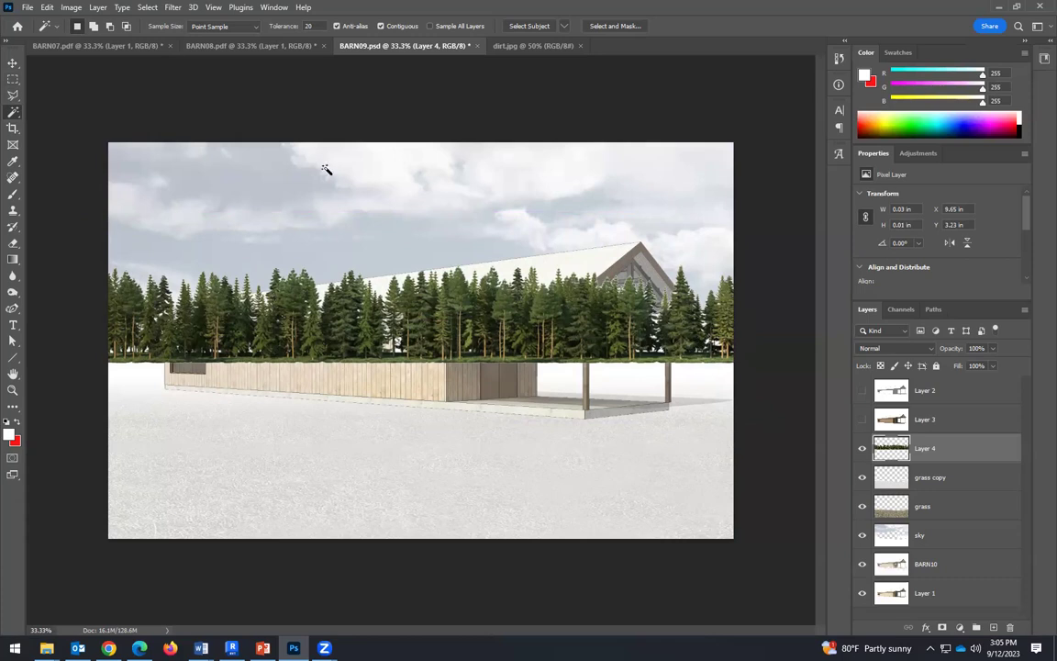
Move forest Layer 4 beneath Layer 1 in the stack and hide the BARN10, sky, grass and grass copy layers.
{"action": "left_click", "coordinate": [12, 64]}
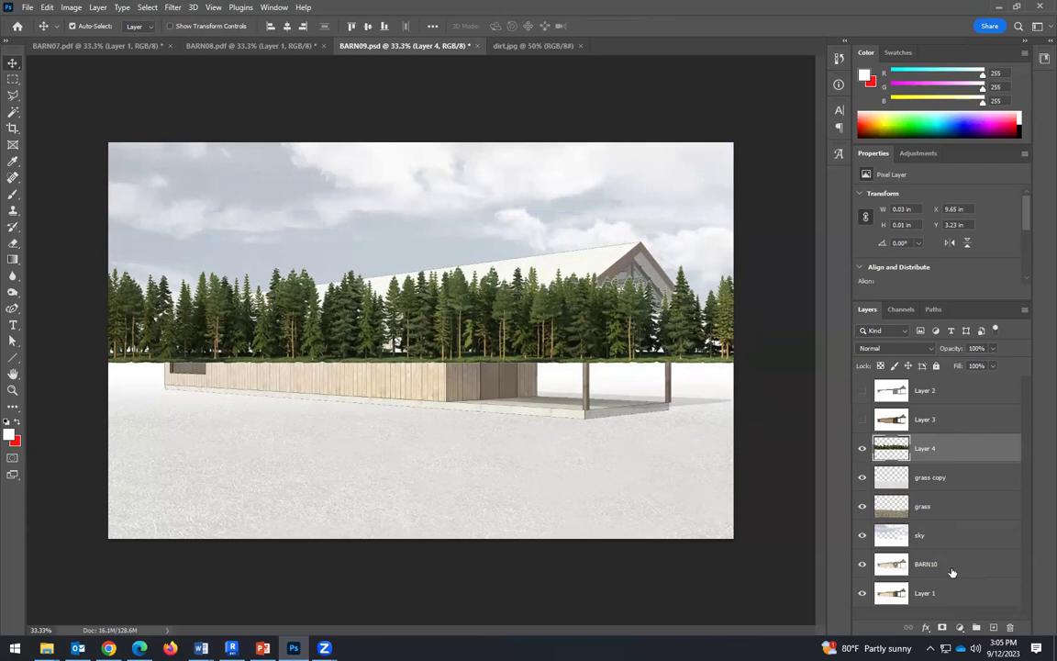
{"action": "left_click_drag", "start_coordinate": [939, 453], "coordinate": [942, 608]}
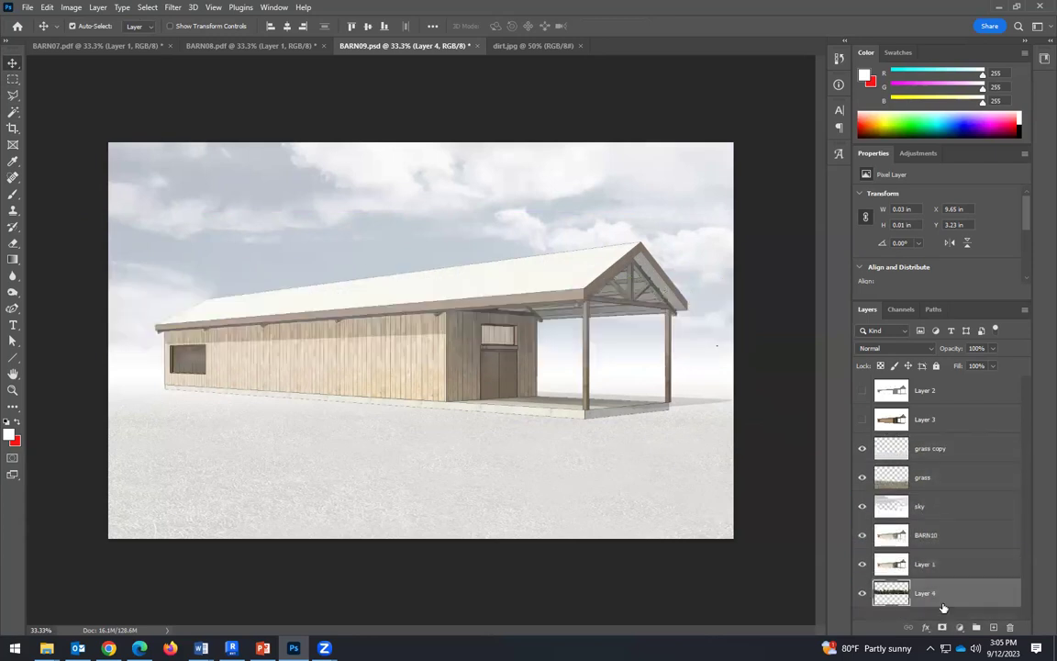
{"action": "left_click", "coordinate": [862, 567]}
{"action": "left_click", "coordinate": [862, 566]}
{"action": "left_click", "coordinate": [862, 536]}
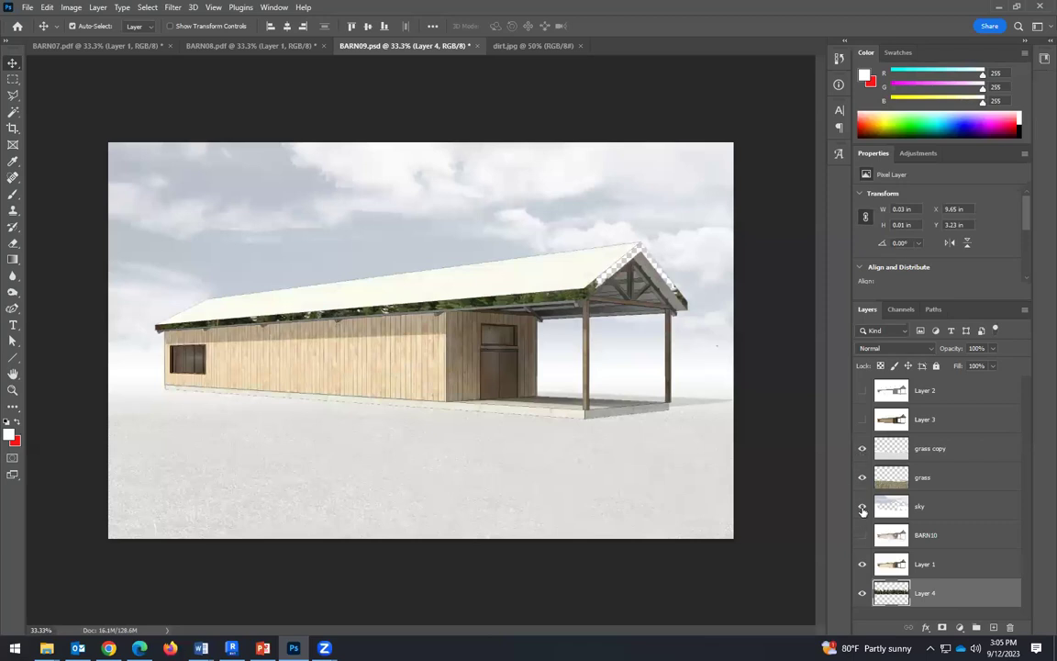
{"action": "left_click", "coordinate": [862, 507]}
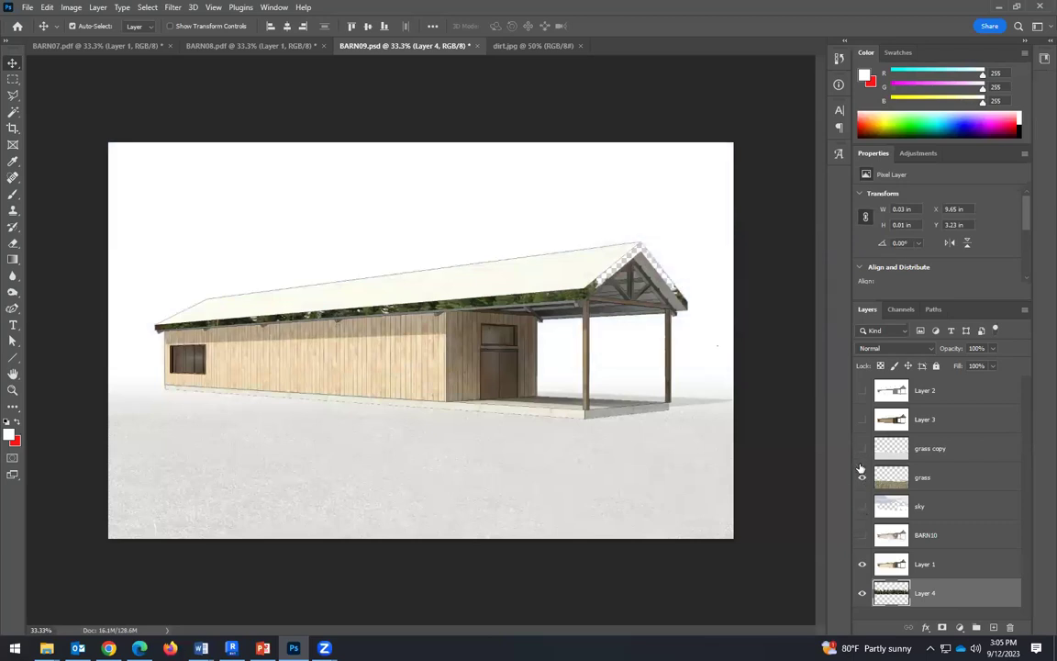
{"action": "left_click", "coordinate": [862, 477]}
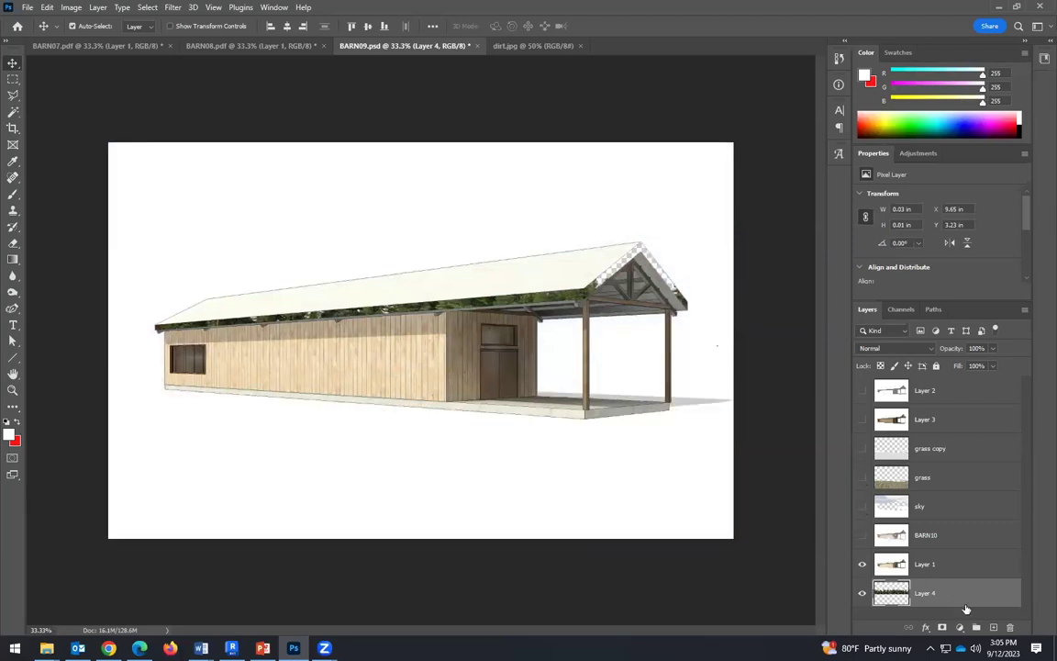
{"action": "left_click", "coordinate": [862, 564]}
{"action": "left_click", "coordinate": [863, 564]}
{"action": "left_click", "coordinate": [863, 565]}
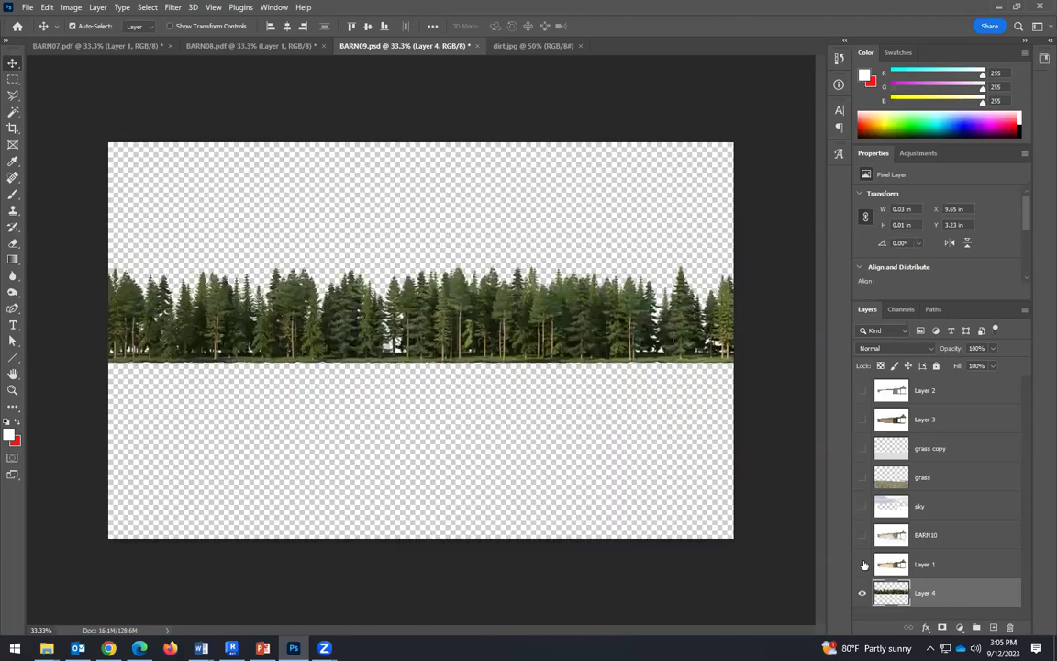
{"action": "left_click", "coordinate": [862, 564]}
Delete the white background around the barn and in both openings between the porch posts on Layer 1 with the Magic Wand.
{"action": "left_click", "coordinate": [874, 567]}
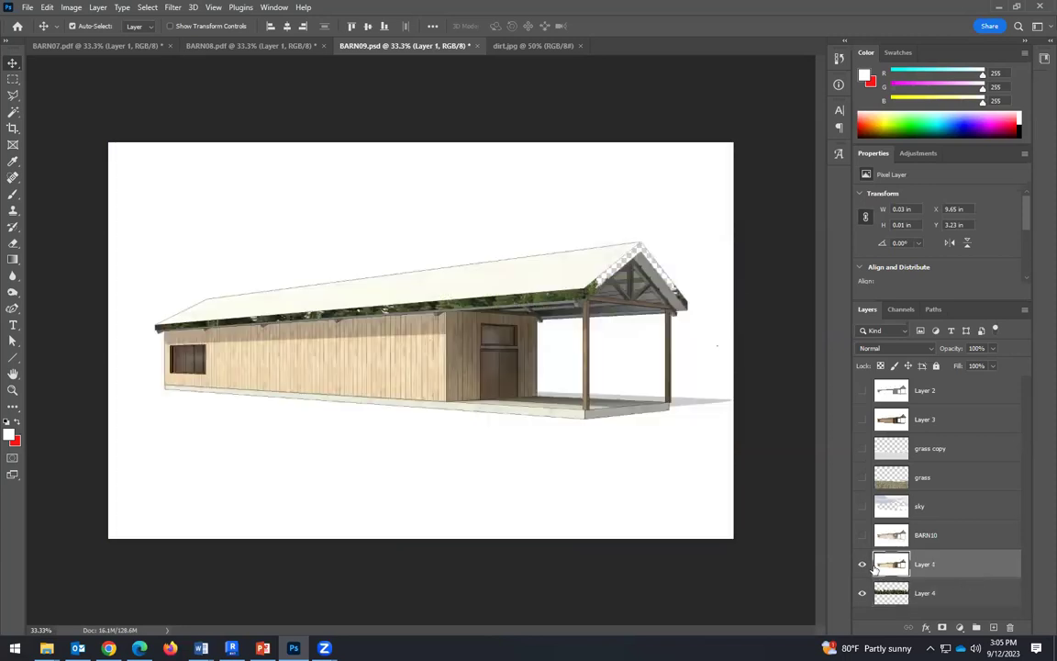
{"action": "key", "text": "w"}
{"action": "left_click", "coordinate": [375, 482]}
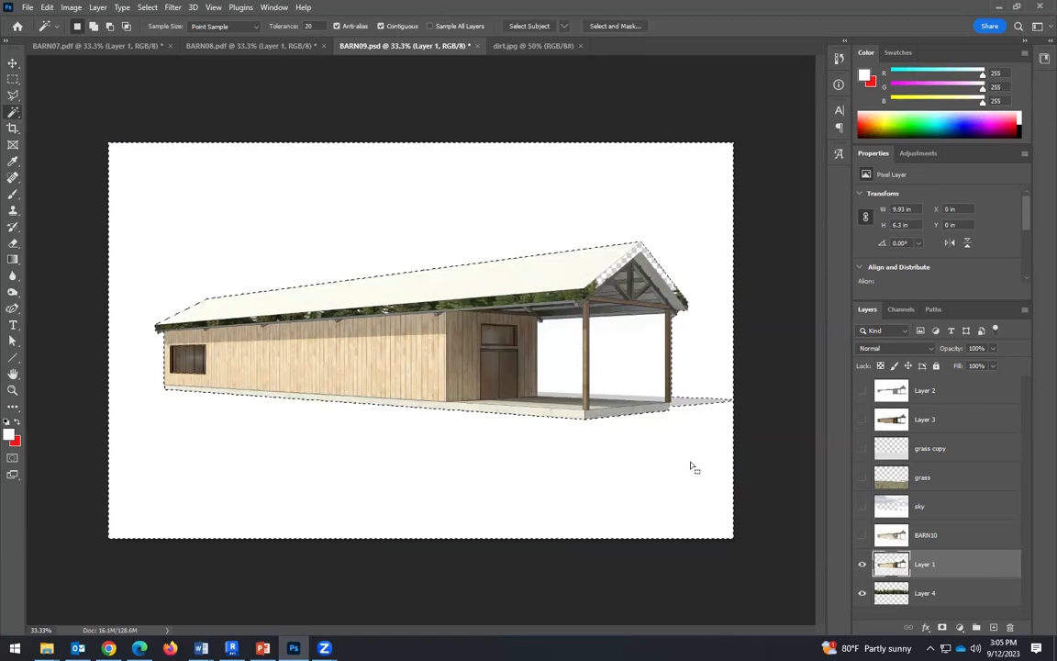
{"action": "key", "text": "Delete"}
{"action": "left_click", "coordinate": [643, 377]}
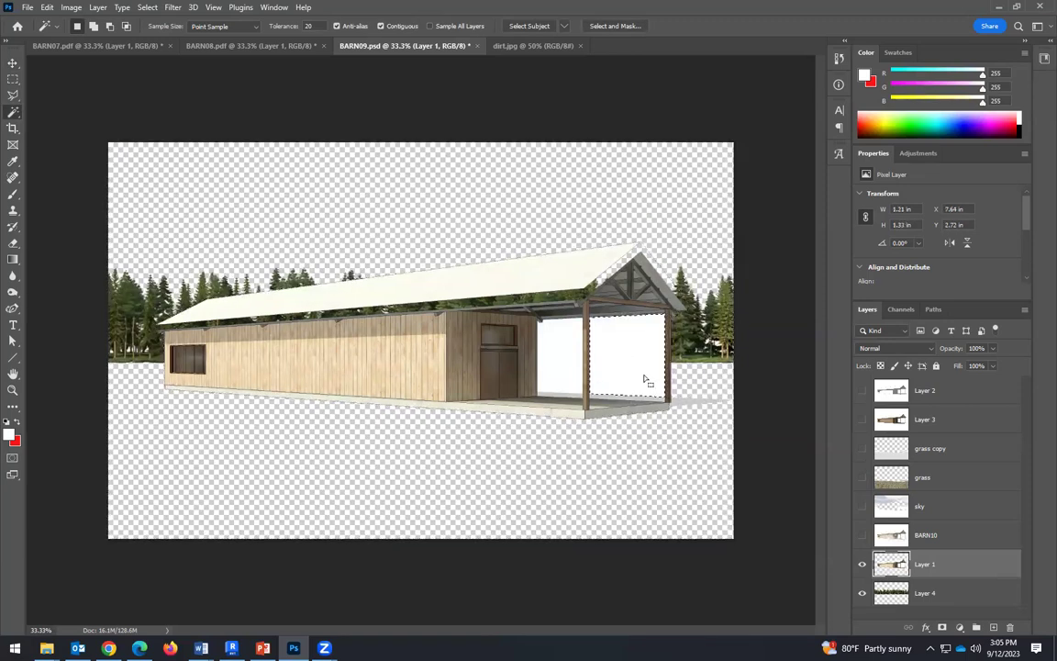
{"action": "key", "text": "Delete"}
{"action": "left_click", "coordinate": [568, 358]}
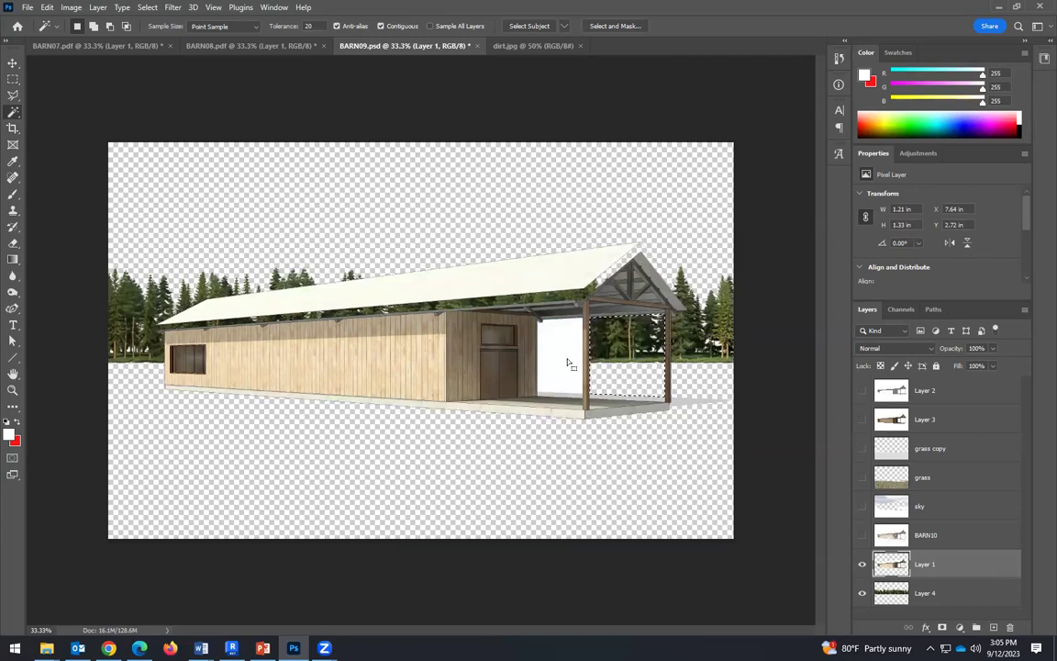
{"action": "key", "text": "Delete"}
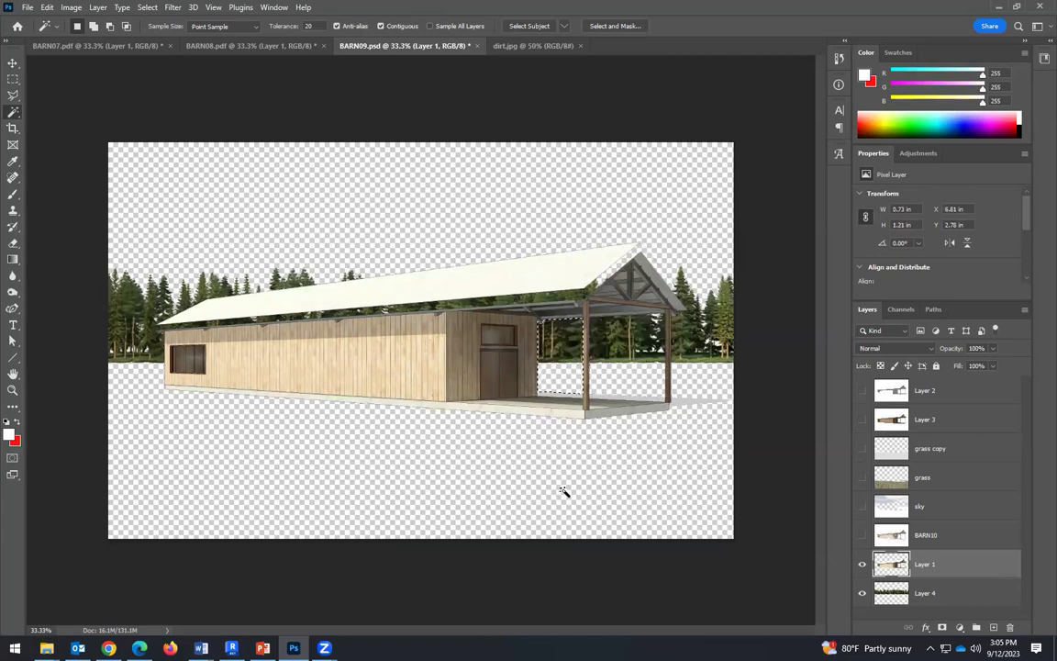
Show the BARN10 layer and delete its white background around the barn and in both openings between the porch posts.
{"action": "left_click", "coordinate": [862, 535]}
{"action": "left_click", "coordinate": [959, 537]}
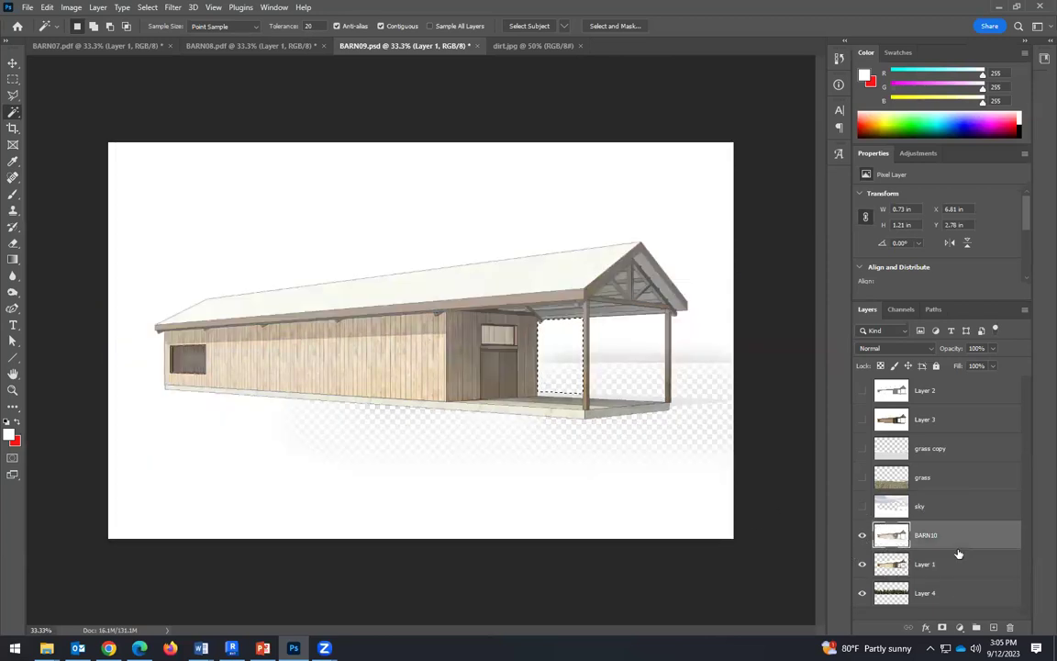
{"action": "left_click", "coordinate": [623, 504]}
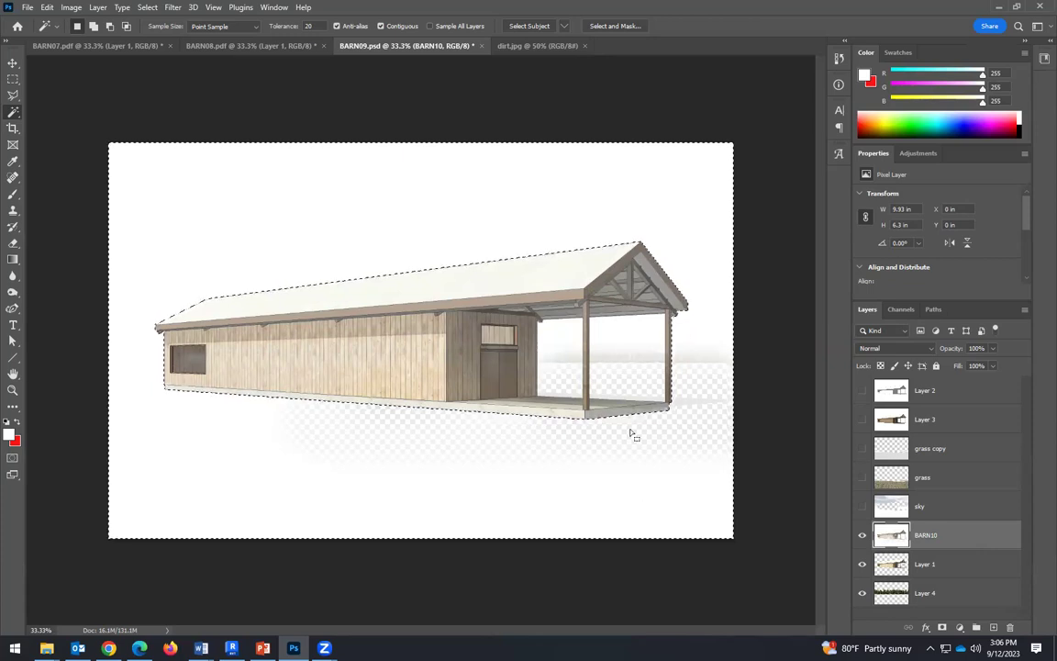
{"action": "key", "text": "Delete"}
{"action": "left_click", "coordinate": [567, 367]}
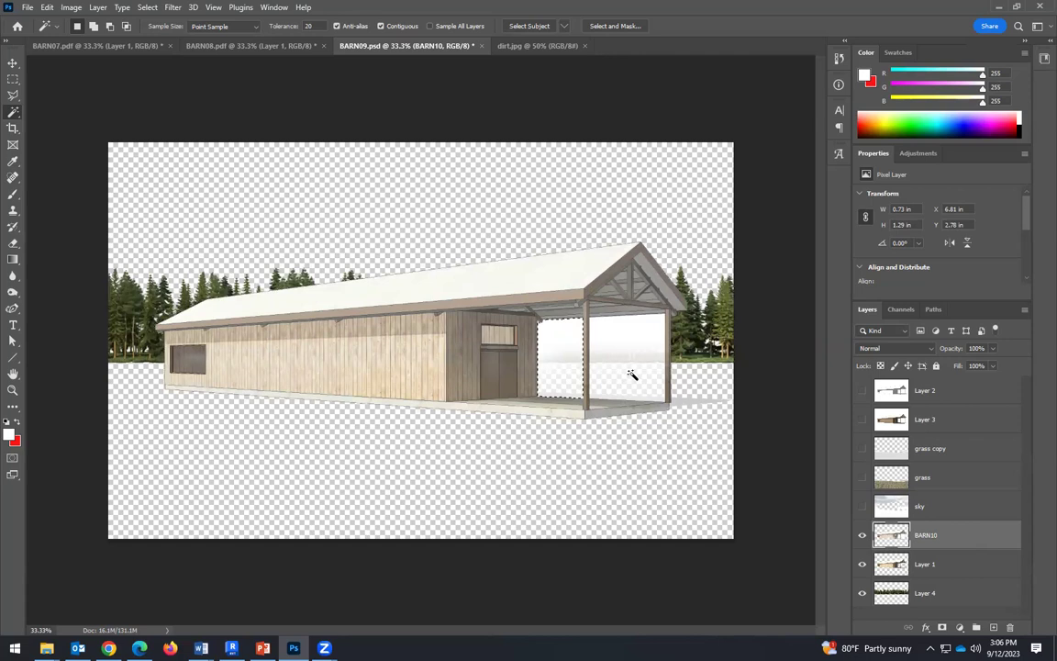
{"action": "key", "text": "Delete"}
{"action": "key", "text": "Delete"}
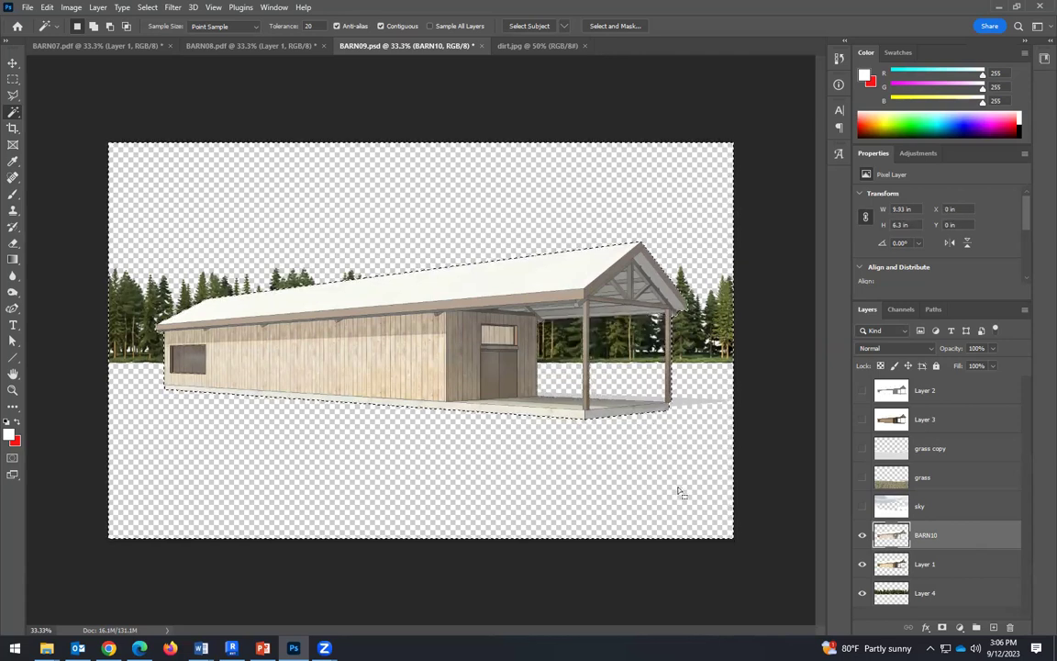
{"action": "left_click", "coordinate": [896, 567], "text": "ctrl"}
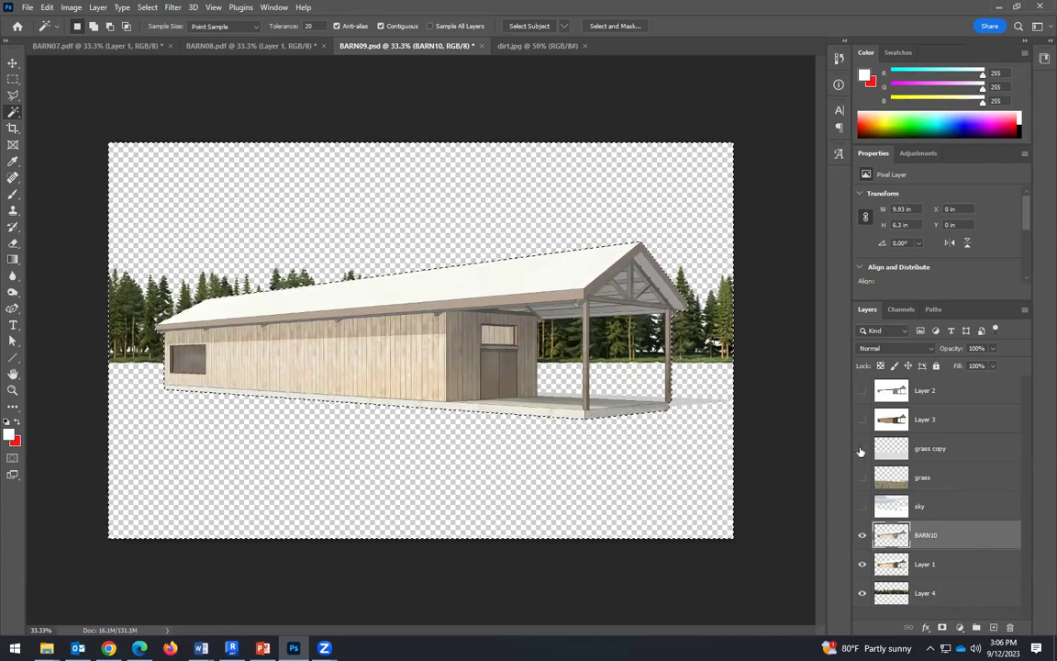
Clear the selection and nudge forest Layer 4 down to a Y position of 2.11 in.
{"action": "left_click", "coordinate": [13, 64]}
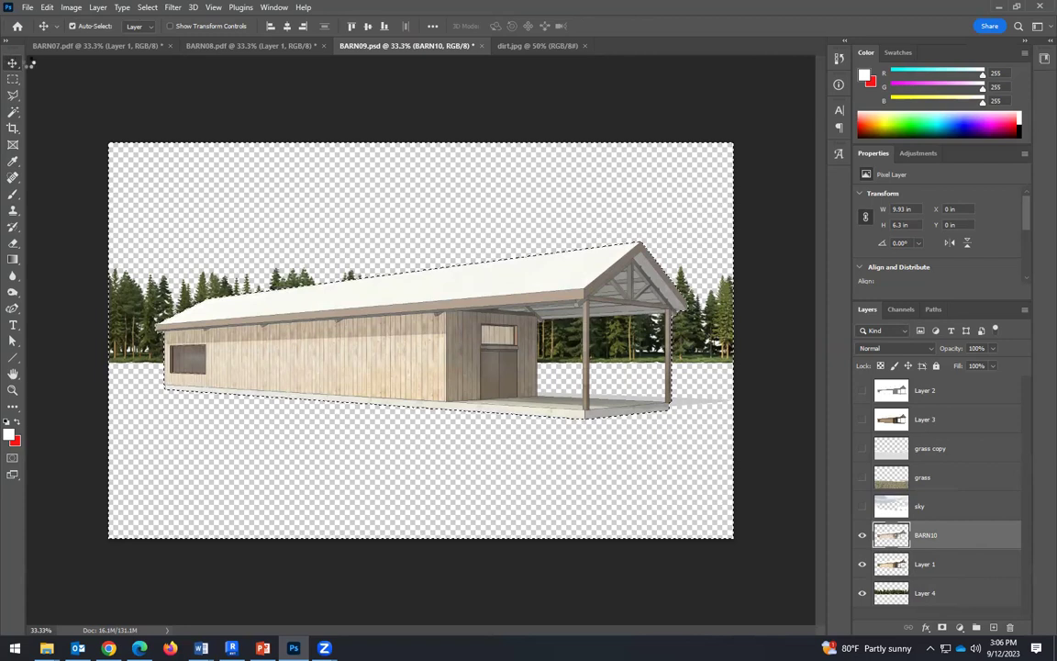
{"action": "key", "text": "ctrl+d"}
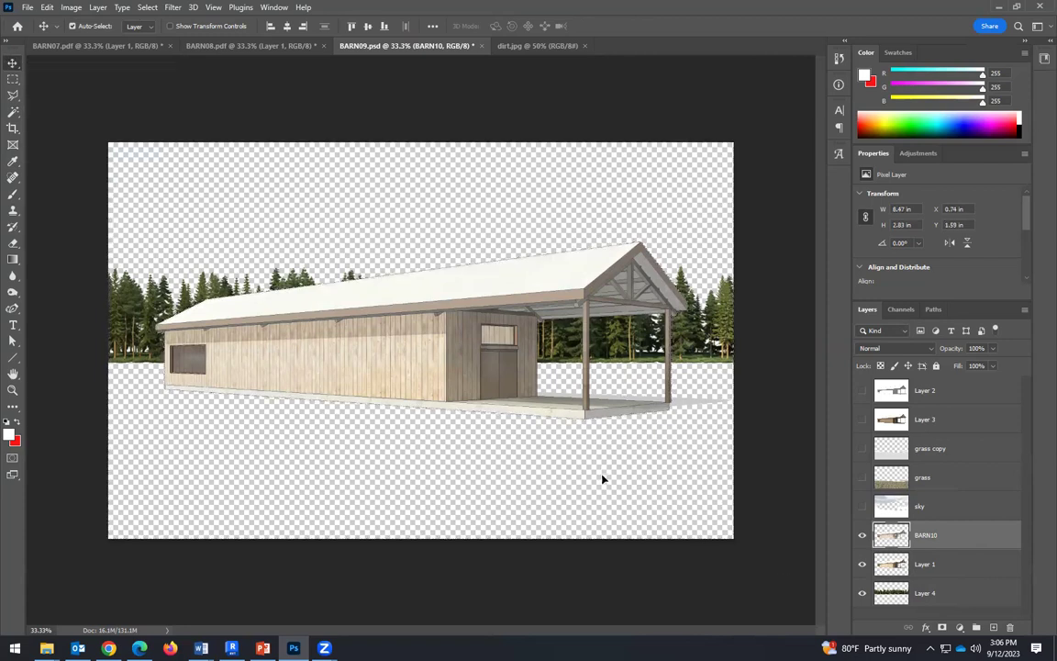
{"action": "key", "text": "ctrl+z"}
{"action": "left_click", "coordinate": [953, 596]}
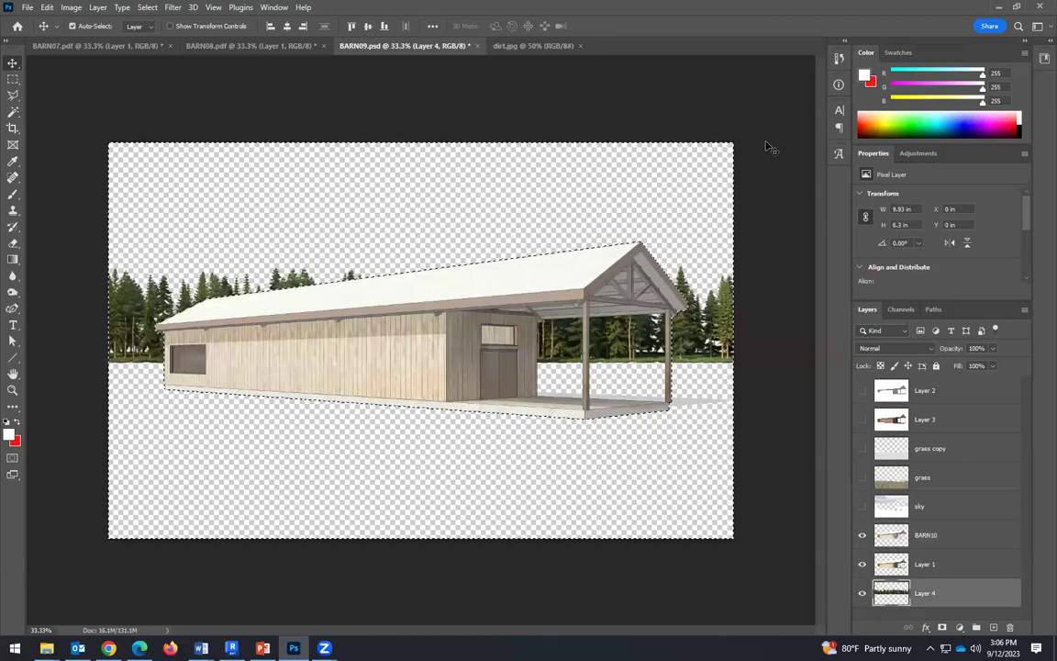
{"action": "key", "text": "ctrl+d"}
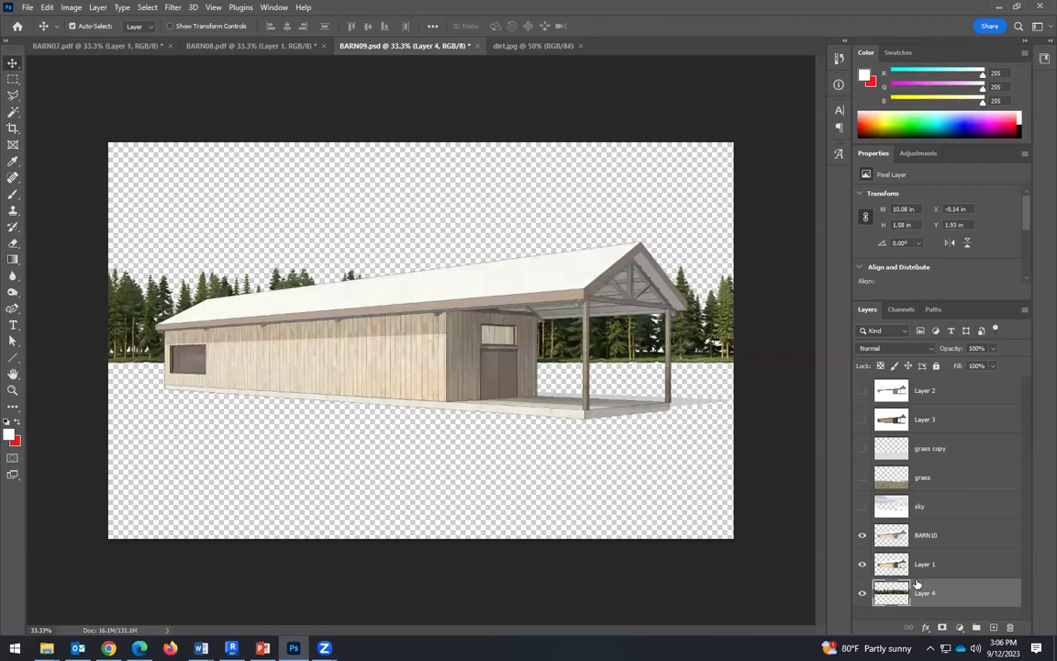
{"action": "key", "text": "Down"}
{"action": "key", "text": "Down"}
{"action": "key", "text": "Down"}
{"action": "key", "text": "Down"}
{"action": "key", "text": "Down"}
{"action": "key", "text": "Down"}
{"action": "key", "text": "Down"}
{"action": "key", "text": "Down"}
{"action": "key", "text": "Down"}
{"action": "key", "text": "Down"}
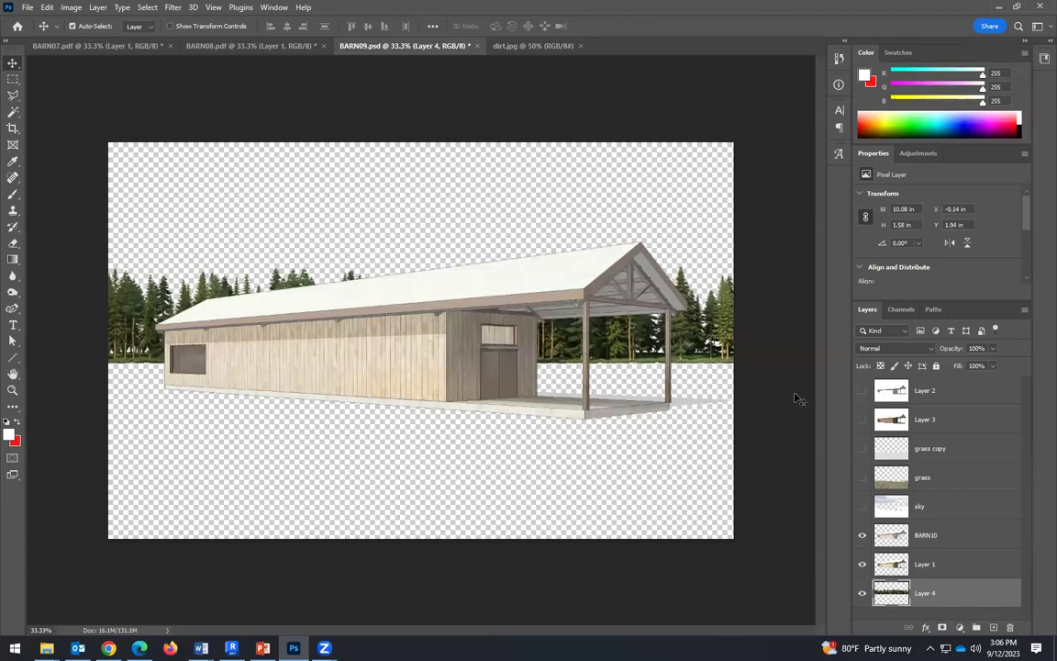
{"action": "key", "text": "Down"}
{"action": "key", "text": "Down"}
{"action": "key", "text": "Down"}
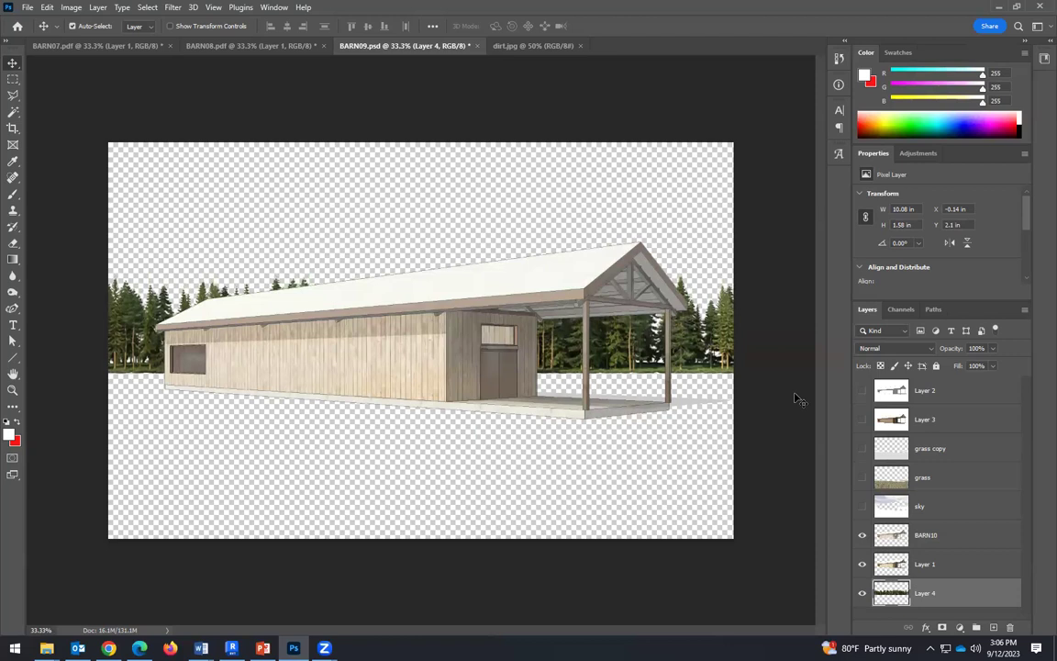
{"action": "key", "text": "Down"}
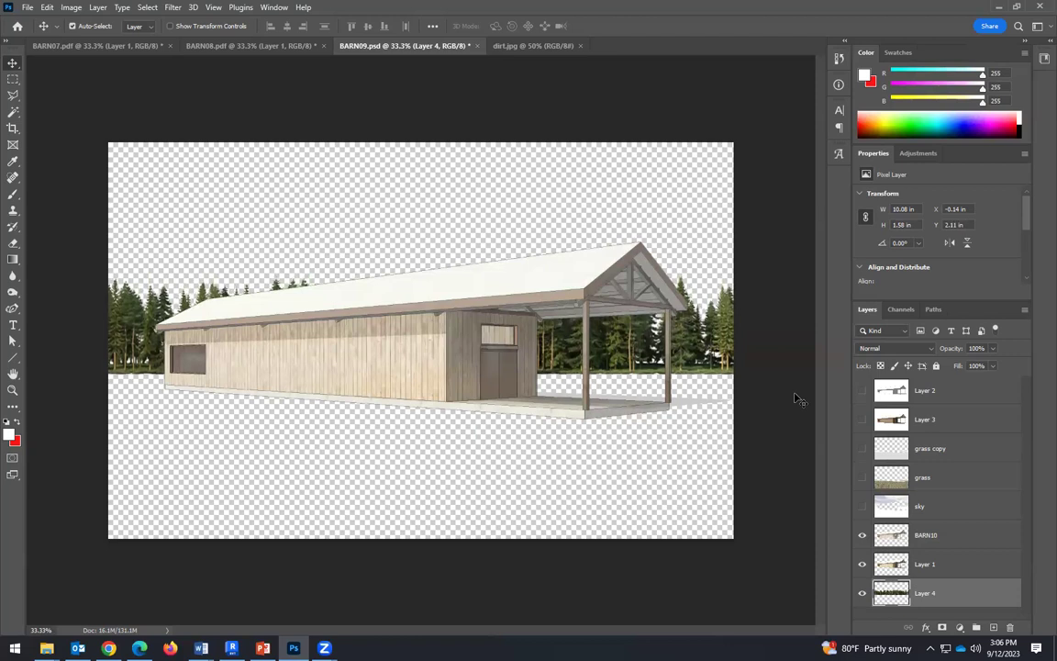
Show the grass layer and nudge the forest layer further down to a Y position of 2.19 in.
{"action": "left_click", "coordinate": [863, 477]}
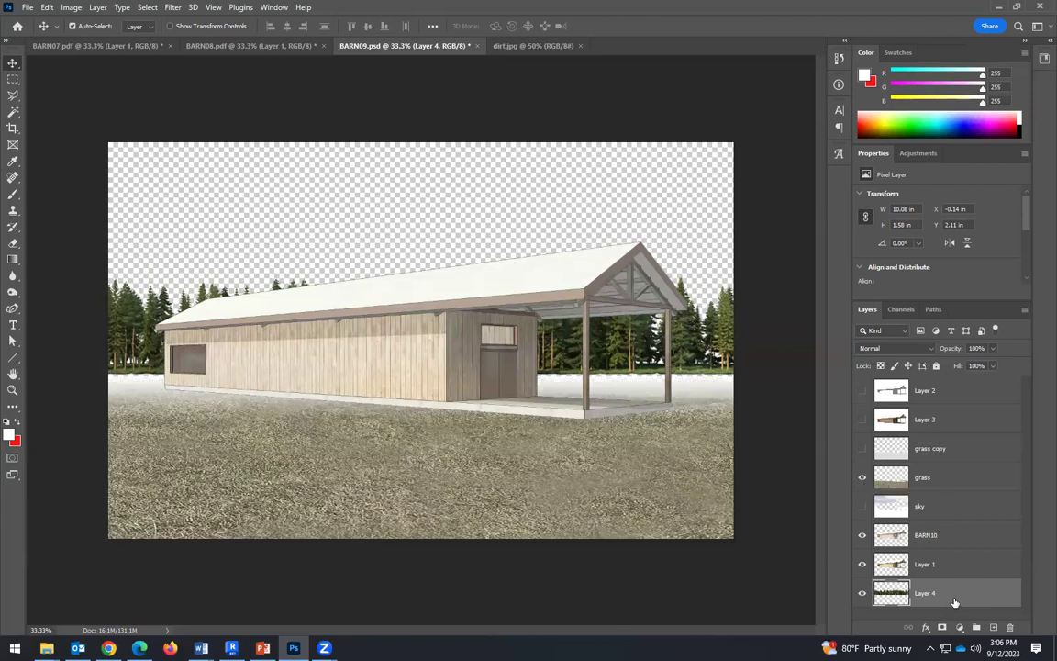
{"action": "key", "text": "Down"}
{"action": "key", "text": "Down"}
{"action": "key", "text": "Down"}
{"action": "key", "text": "Down"}
{"action": "key", "text": "Down"}
{"action": "key", "text": "Down"}
{"action": "key", "text": "Down"}
{"action": "key", "text": "Down"}
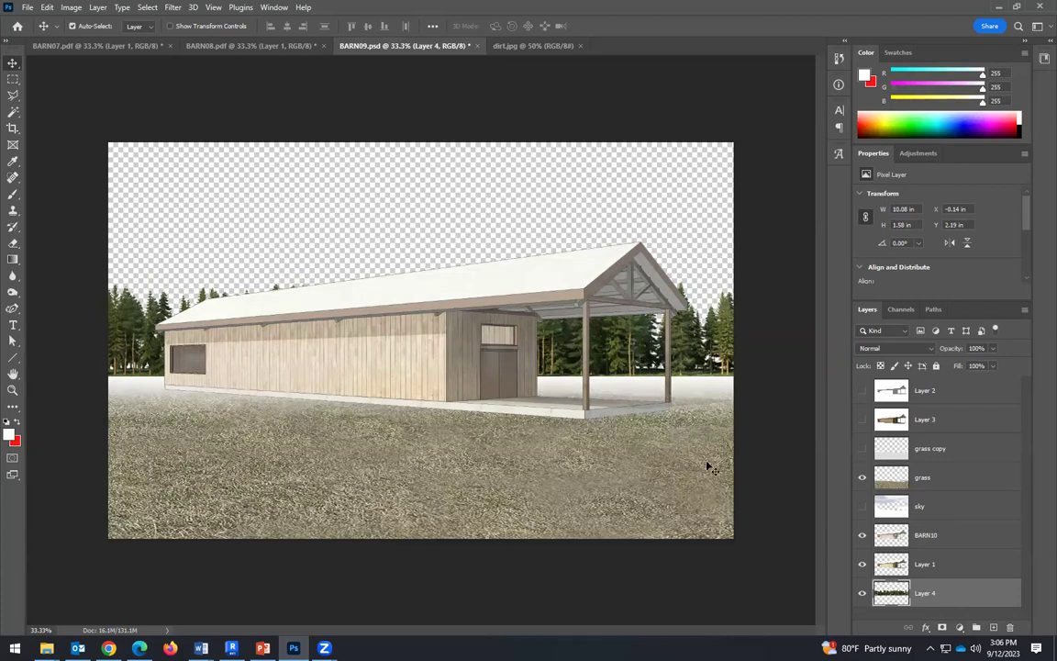
Fade the forest layer with Hue/Saturation, setting saturation to -94 and lightness to +73.
{"action": "left_click", "coordinate": [70, 8]}
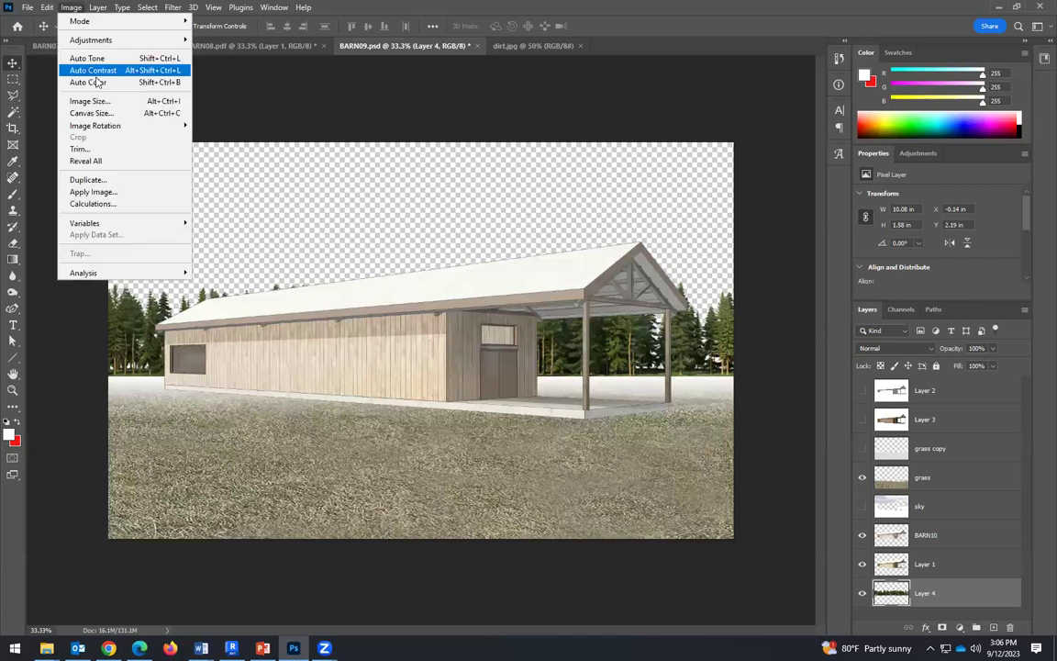
{"action": "mouse_move", "coordinate": [92, 39]}
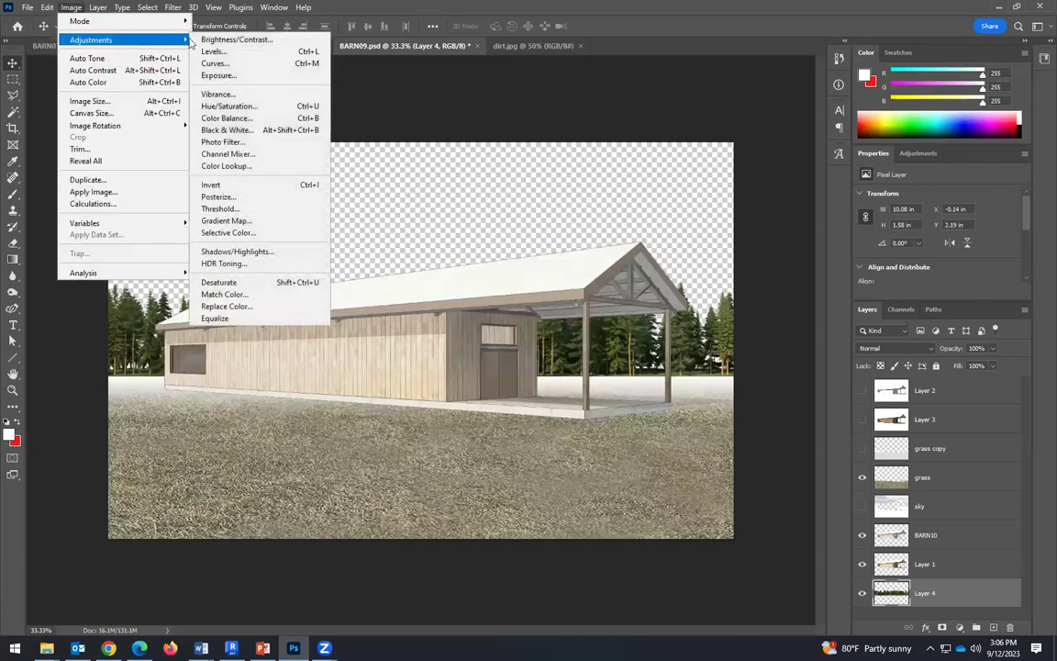
{"action": "left_click", "coordinate": [209, 105]}
{"action": "left_click_drag", "start_coordinate": [836, 230], "coordinate": [890, 229]}
{"action": "left_click_drag", "start_coordinate": [851, 197], "coordinate": [795, 197]}
{"action": "left_click_drag", "start_coordinate": [898, 230], "coordinate": [898, 231]}
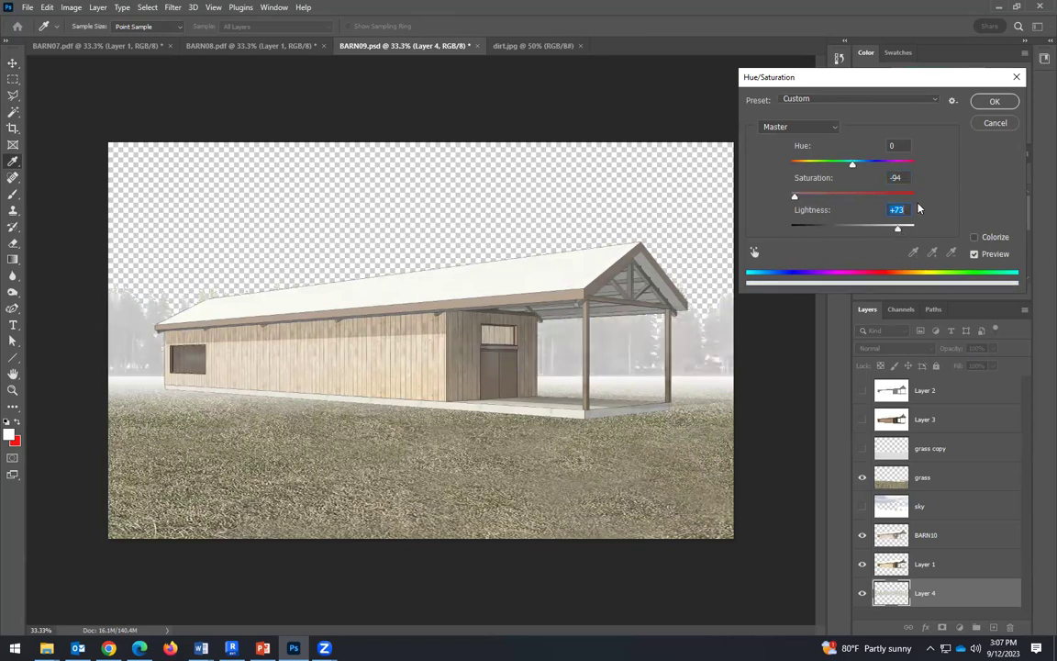
{"action": "key", "text": "Return"}
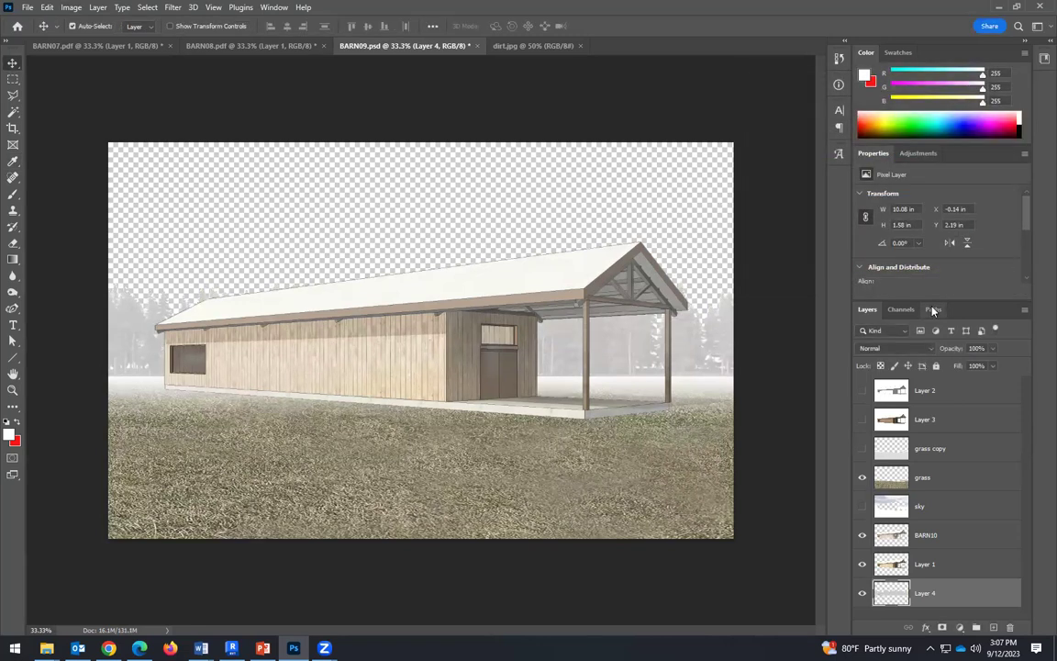
Show the grass copy and sky layers again over the faded forest.
{"action": "left_click", "coordinate": [862, 475]}
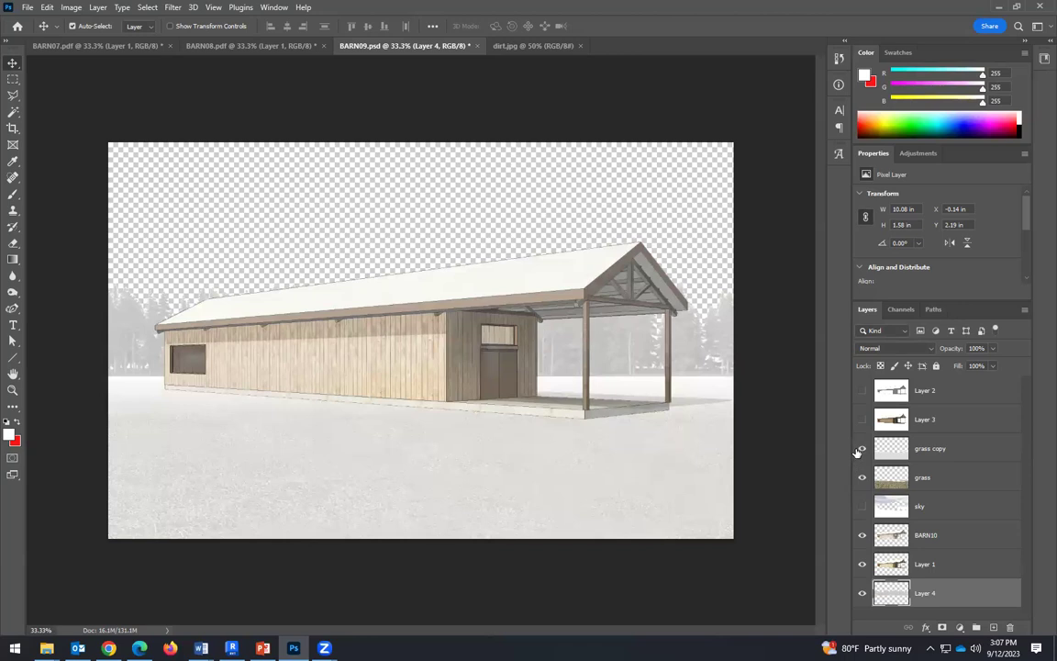
{"action": "left_click", "coordinate": [861, 506]}
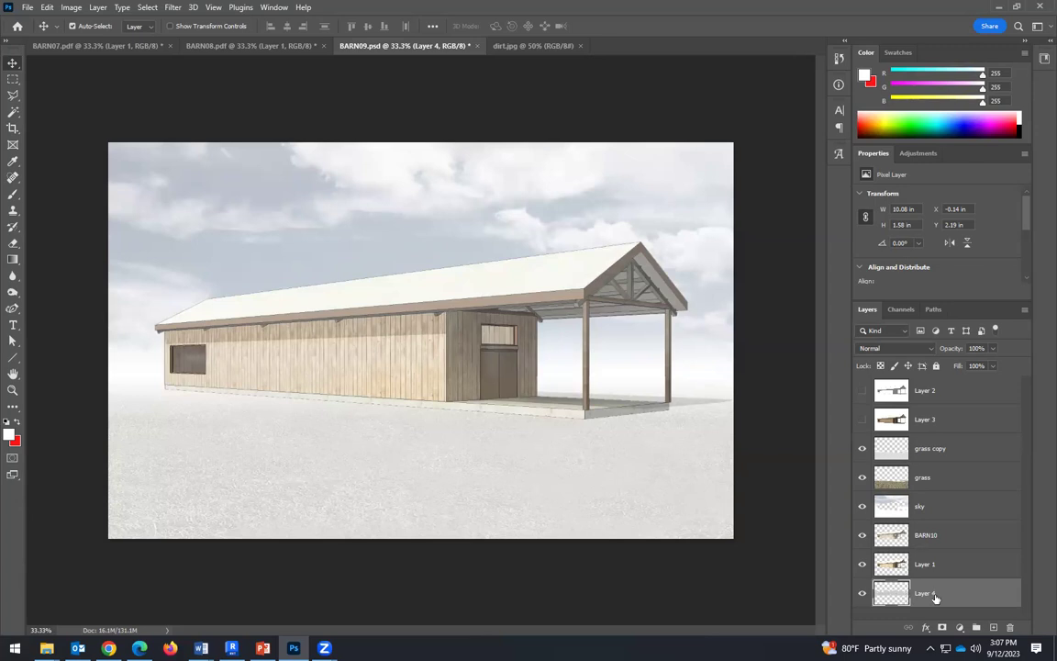
Move the forest Layer 4 above the sky layer and select the barn's silhouette from Layer 2 using an inverted Magic Wand selection.
{"action": "left_click_drag", "start_coordinate": [946, 598], "coordinate": [922, 502]}
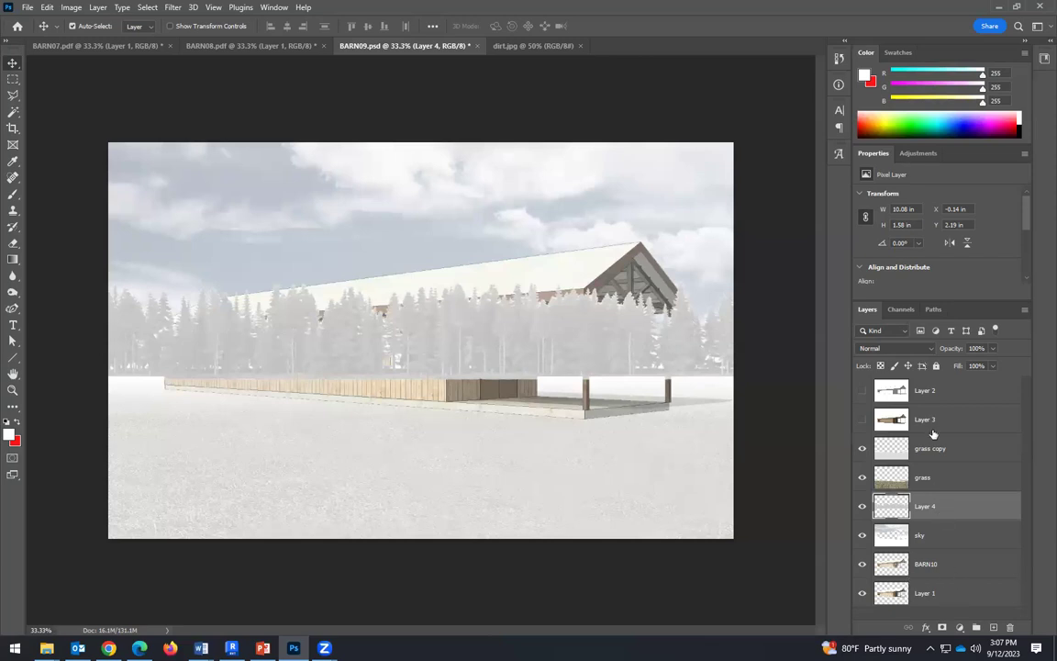
{"action": "left_click", "coordinate": [962, 395]}
{"action": "left_click", "coordinate": [861, 391]}
{"action": "left_click", "coordinate": [12, 112]}
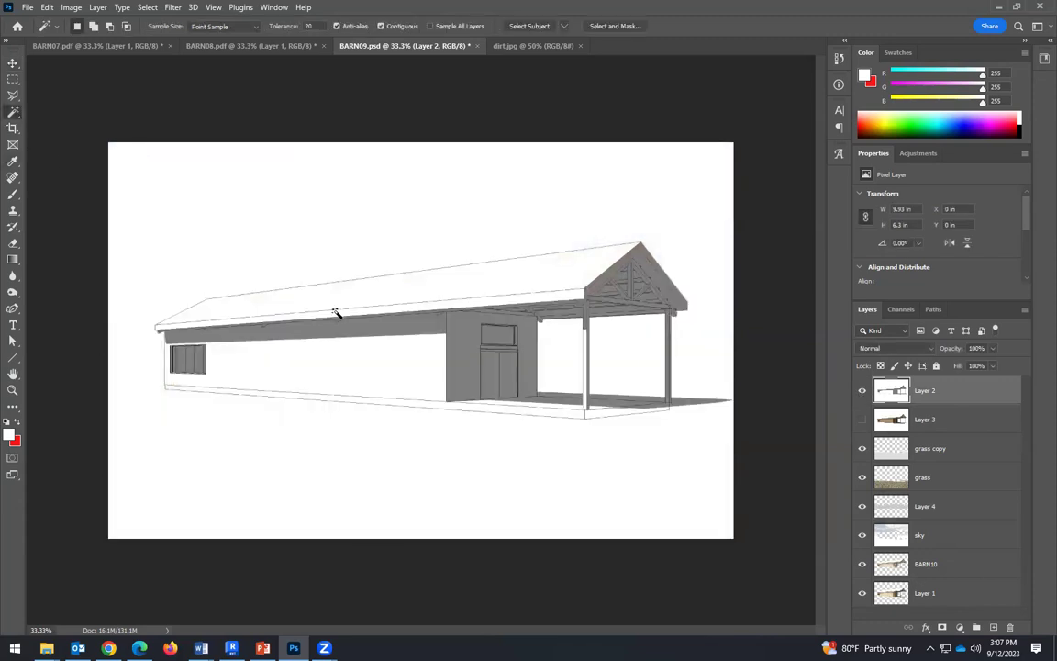
{"action": "left_click", "coordinate": [706, 362]}
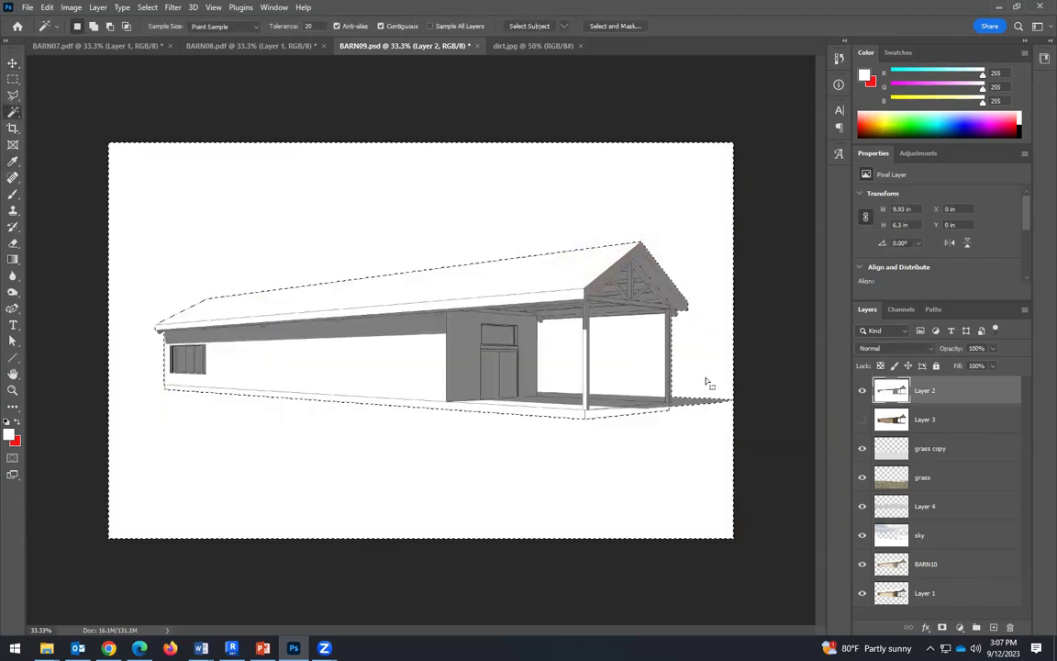
{"action": "left_click", "coordinate": [651, 372], "text": "shift"}
{"action": "left_click", "coordinate": [557, 371], "text": "shift"}
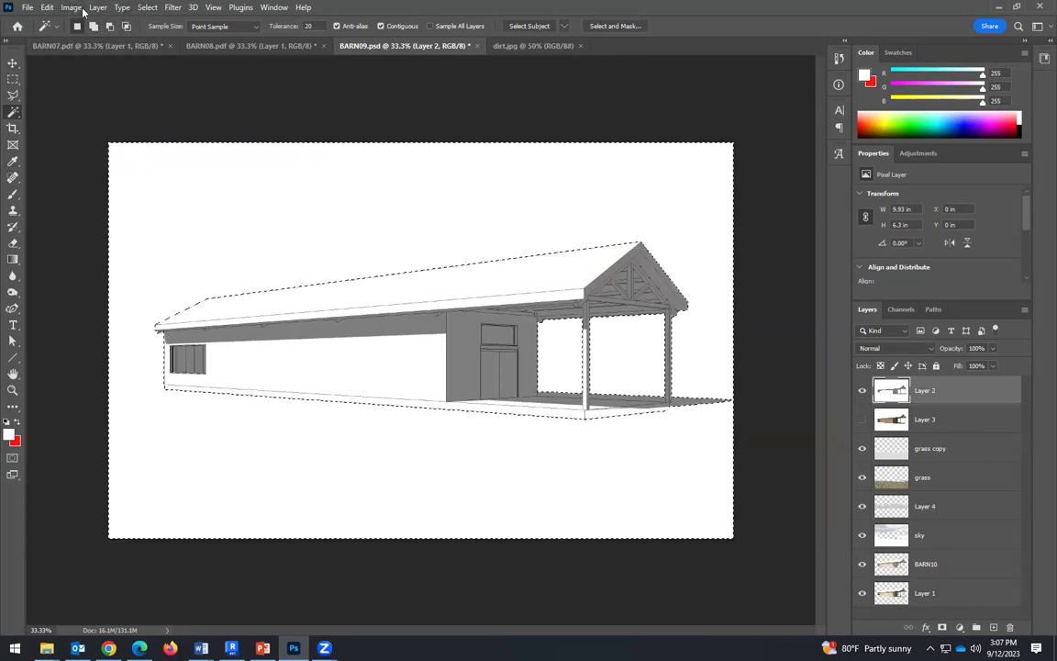
{"action": "left_click", "coordinate": [147, 8]}
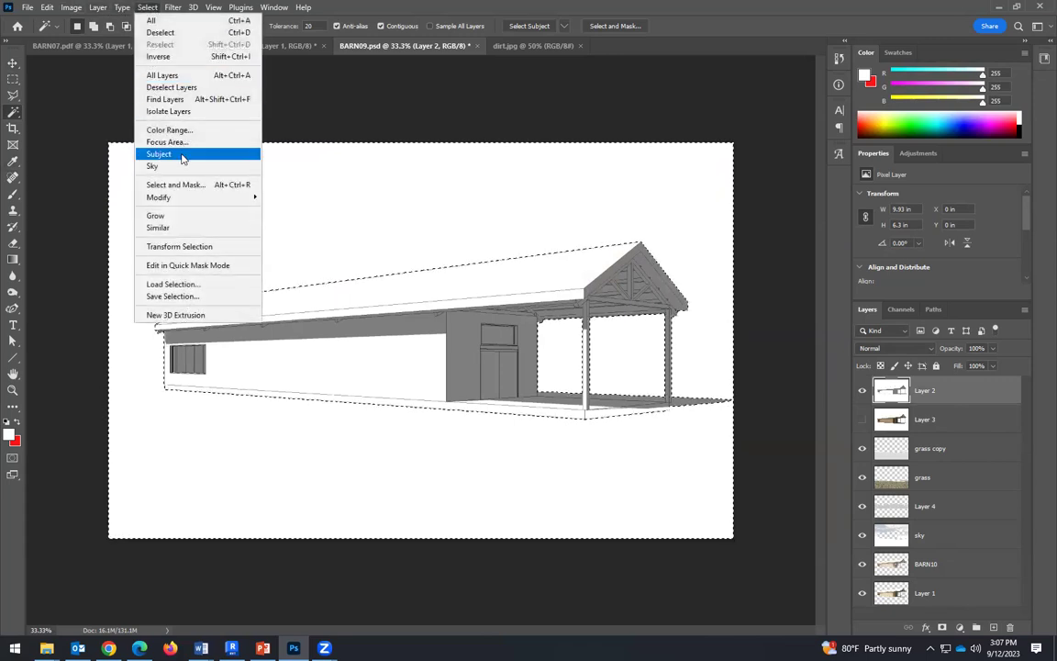
{"action": "left_click", "coordinate": [158, 57]}
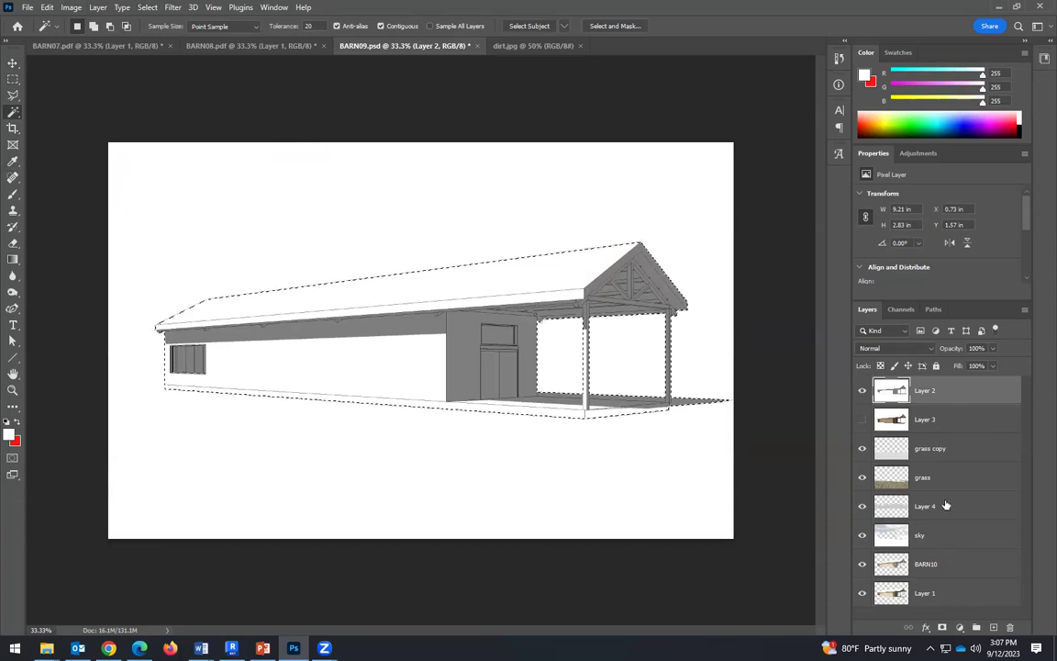
{"action": "left_click", "coordinate": [862, 391]}
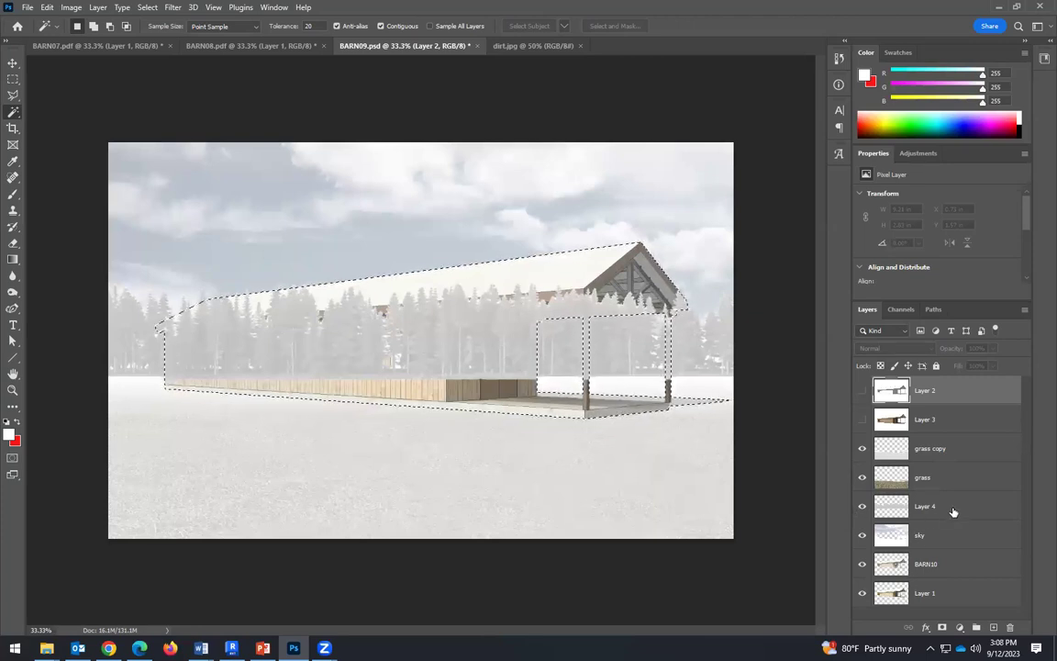
Rename the forest layer as trees background, delete its part covering the barn and clear the selection.
{"action": "double_click", "coordinate": [927, 506]}
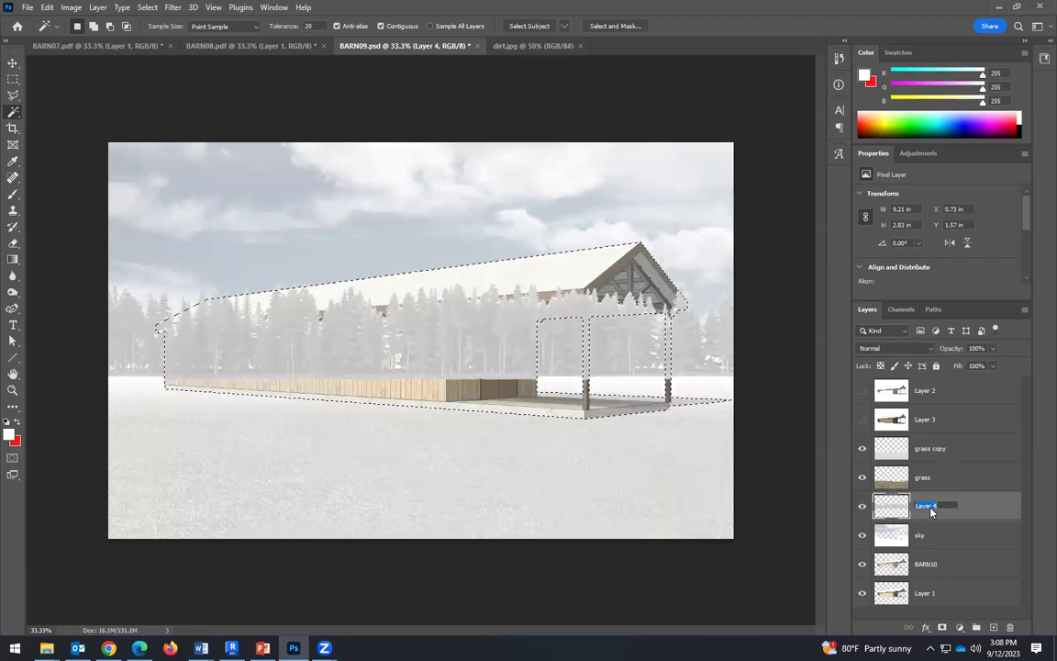
{"action": "type", "text": "tree"}
{"action": "type", "text": "line"}
{"action": "type", "text": "ckground"}
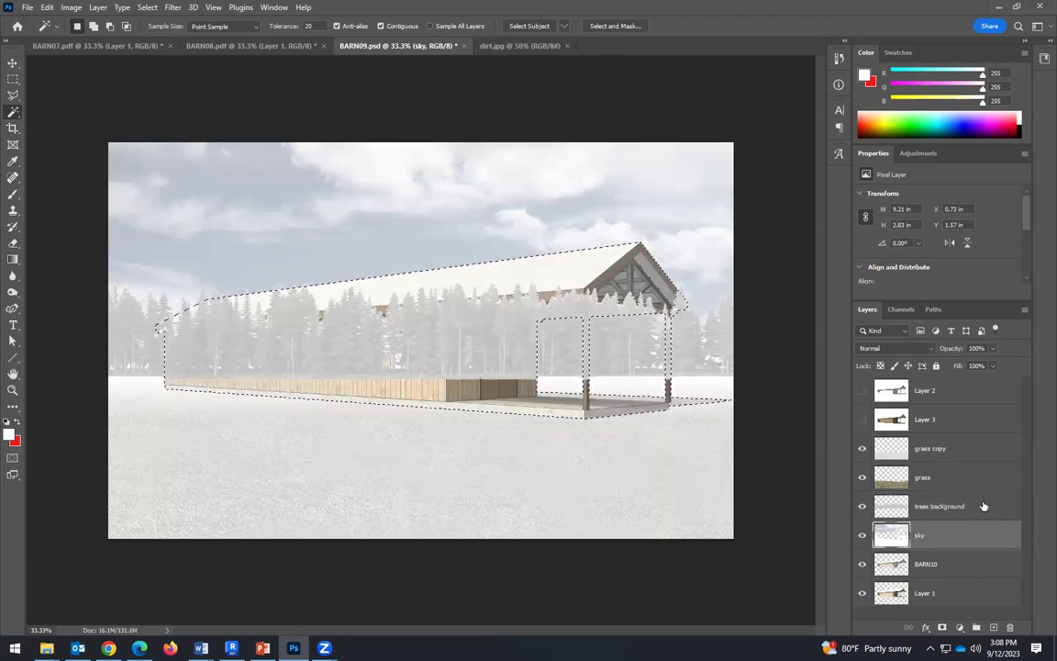
{"action": "key", "text": "Return"}
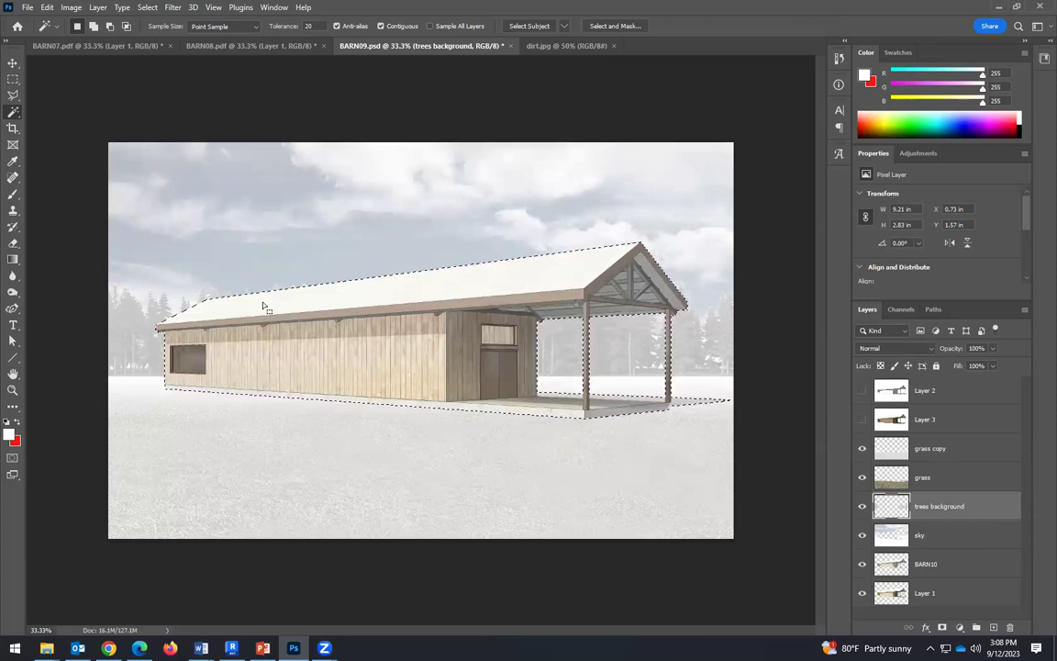
{"action": "key", "text": "ctrl+d"}
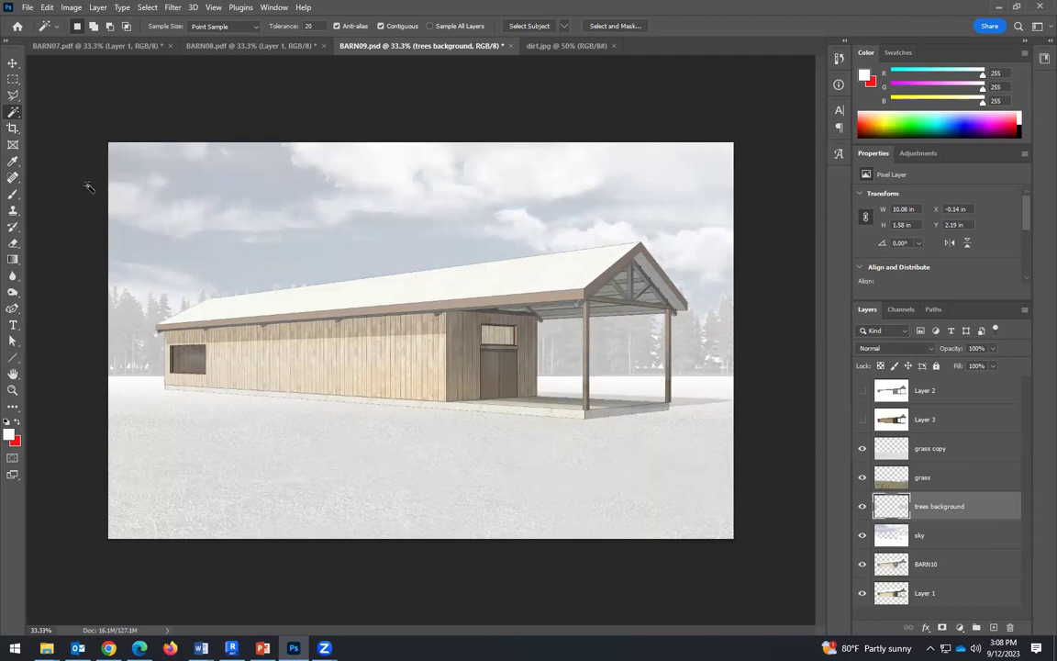
Fade the base of the tree line with the Eraser at 25% opacity, using brush sizes 385 and 180.
{"action": "left_click", "coordinate": [13, 243]}
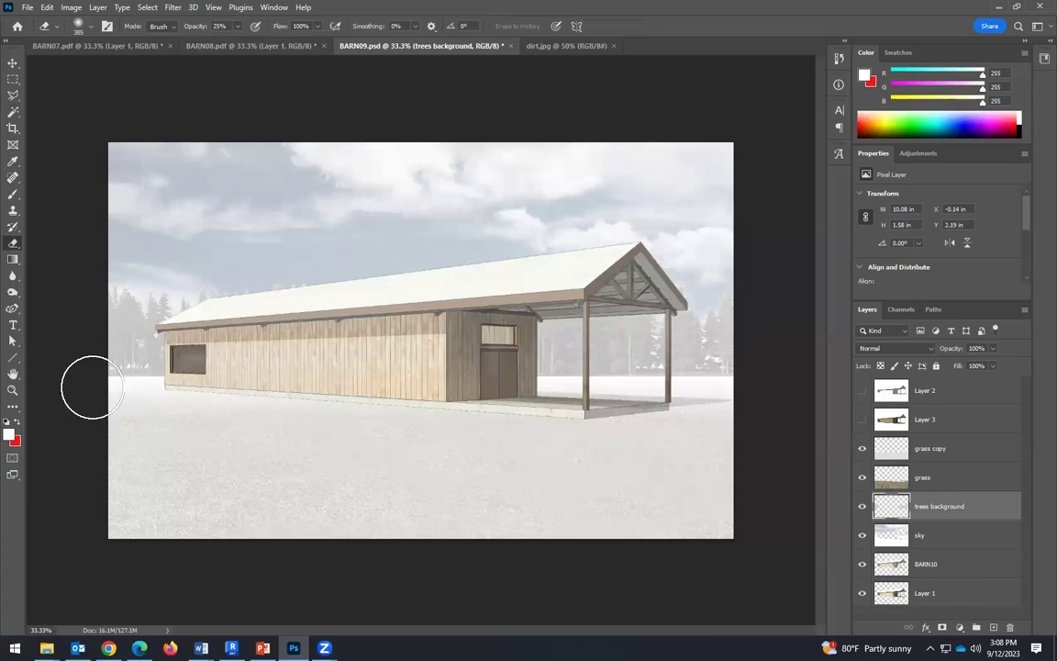
{"action": "mouse_move", "coordinate": [92, 387]}
{"action": "left_mouse_down"}
{"action": "mouse_move", "coordinate": [138, 372]}
{"action": "mouse_move", "coordinate": [578, 376]}
{"action": "mouse_move", "coordinate": [750, 400]}
{"action": "left_mouse_up"}
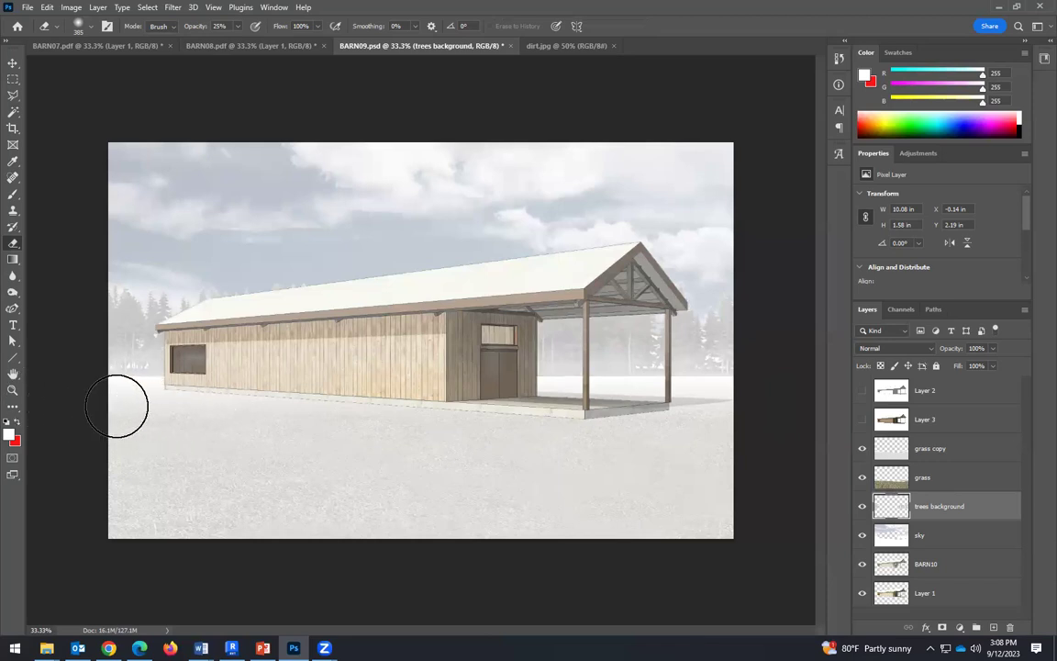
{"action": "left_click", "coordinate": [80, 25]}
{"action": "left_click_drag", "start_coordinate": [130, 69], "coordinate": [117, 69]}
{"action": "left_click", "coordinate": [637, 379]}
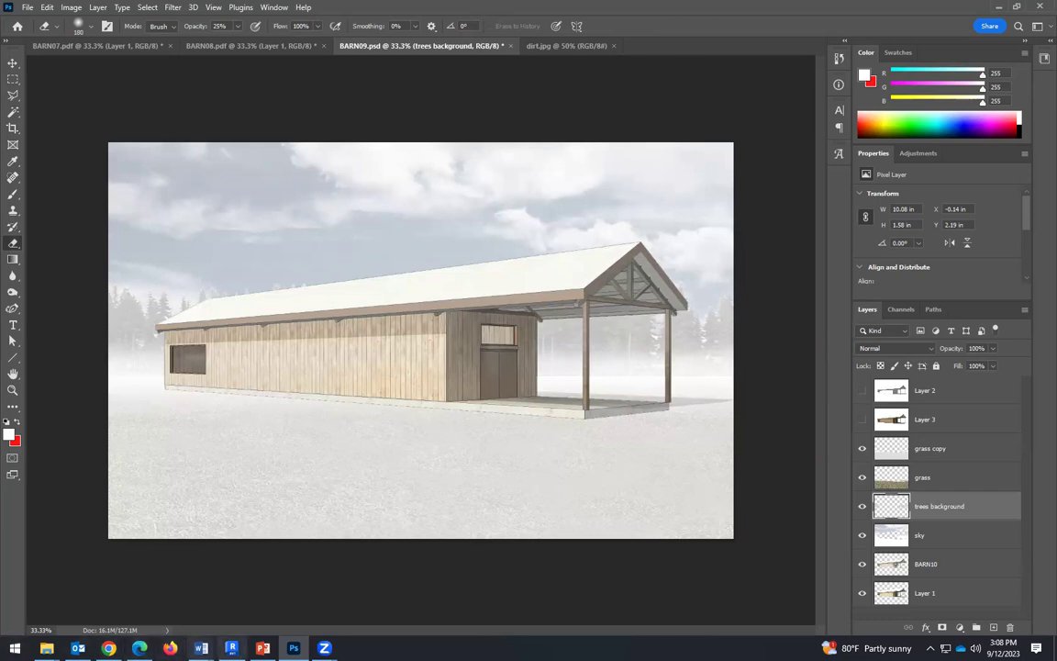
Examine the snowy cabin reference on the PowerPoint slide and compare it with the tree background in the rendering.
{"action": "left_click", "coordinate": [262, 648]}
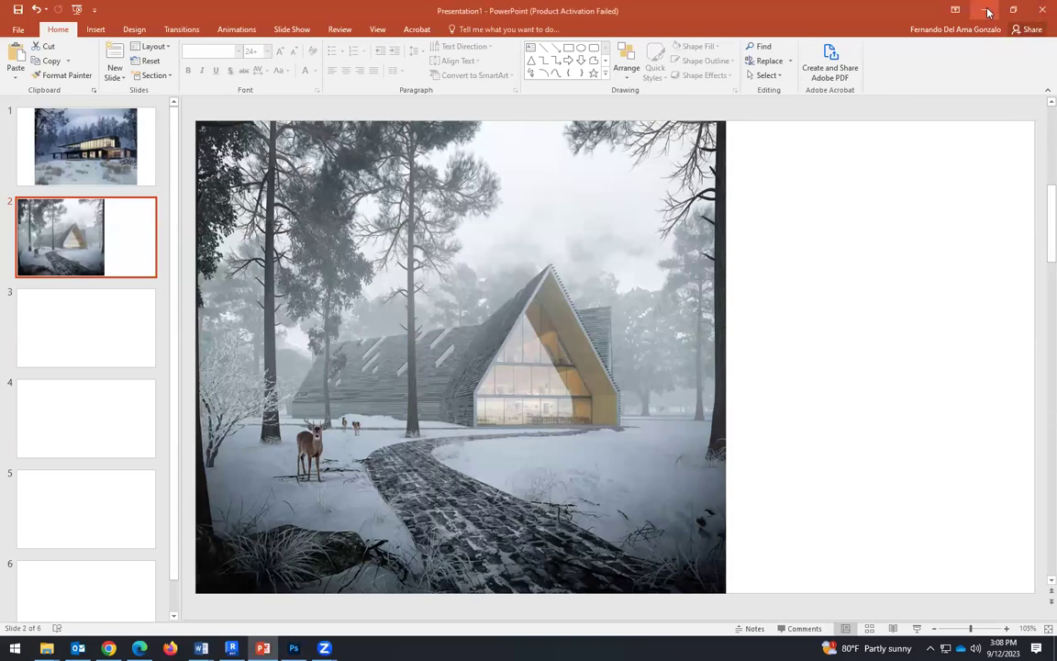
{"action": "key", "text": "alt+Tab"}
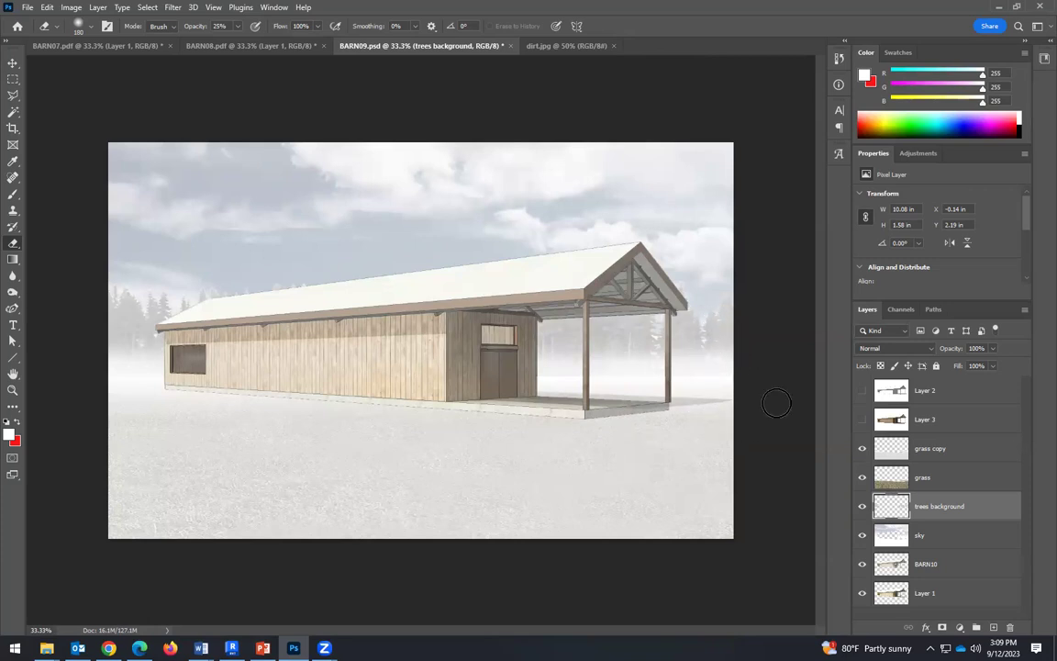
{"action": "left_click", "coordinate": [861, 505]}
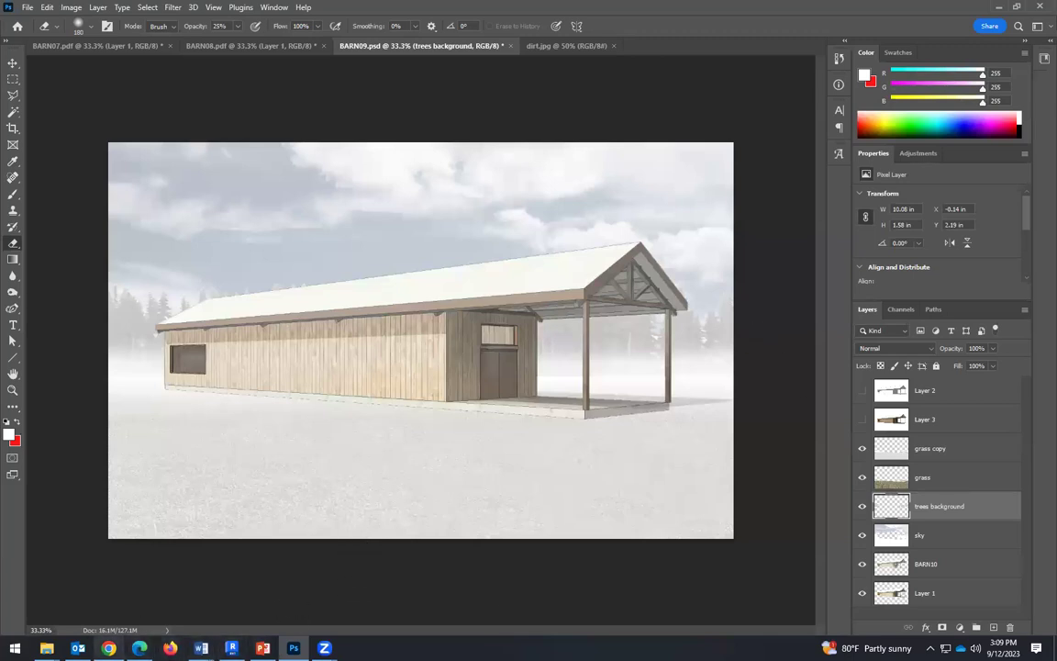
Switch to Chrome and browse the "mass of trees png" image results for another group of trees.
{"action": "mouse_move", "coordinate": [108, 648]}
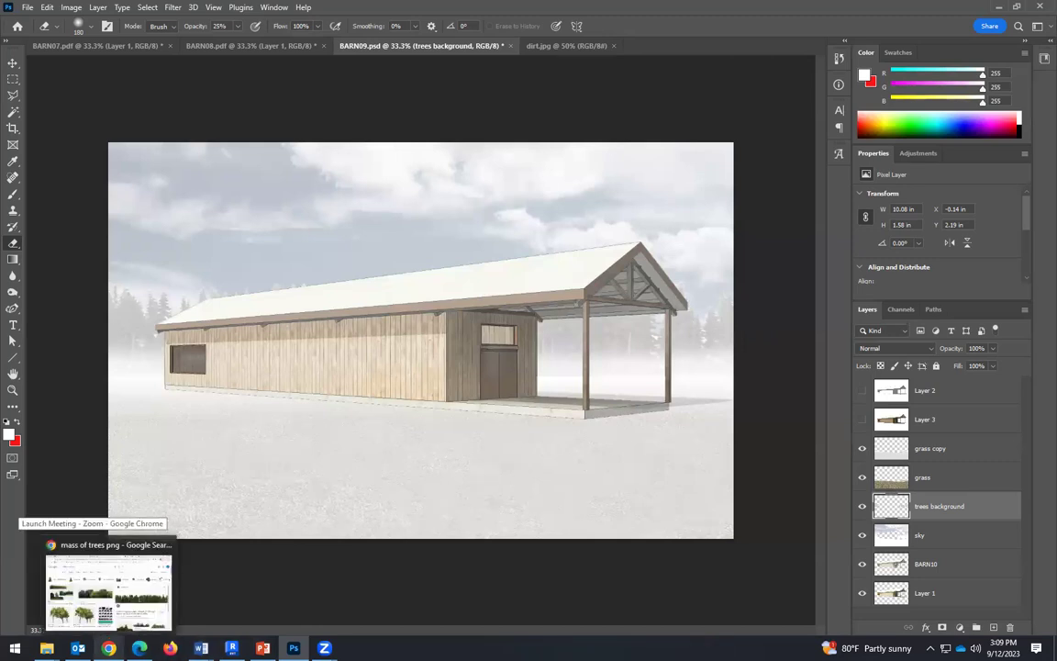
{"action": "left_click", "coordinate": [84, 603]}
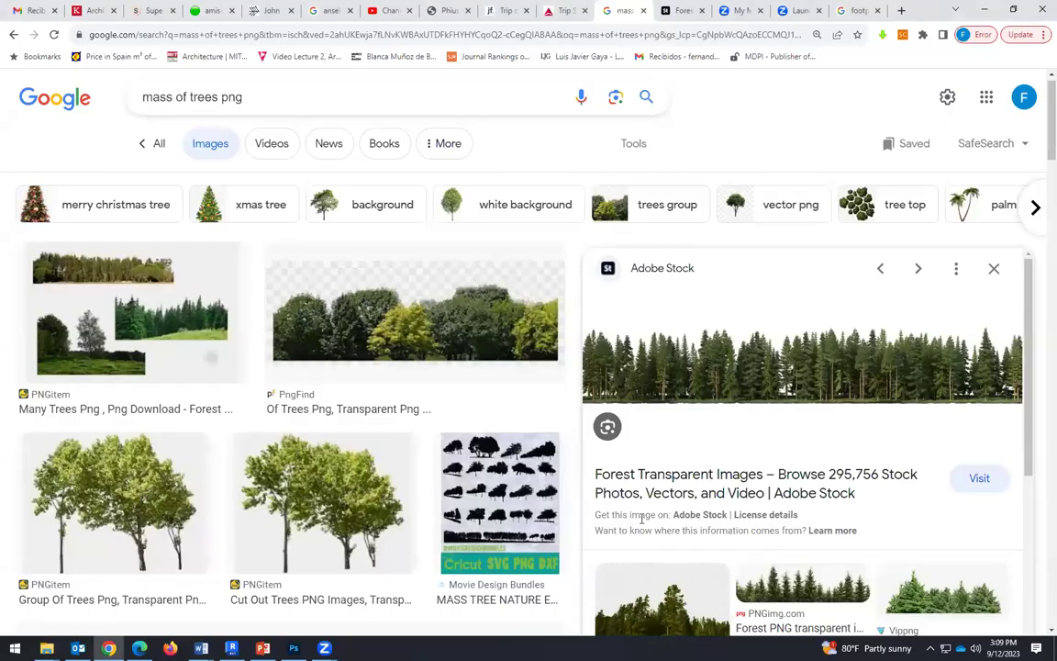
{"action": "scroll", "coordinate": [643, 514], "scroll_direction": "down", "scroll_amount": 5}
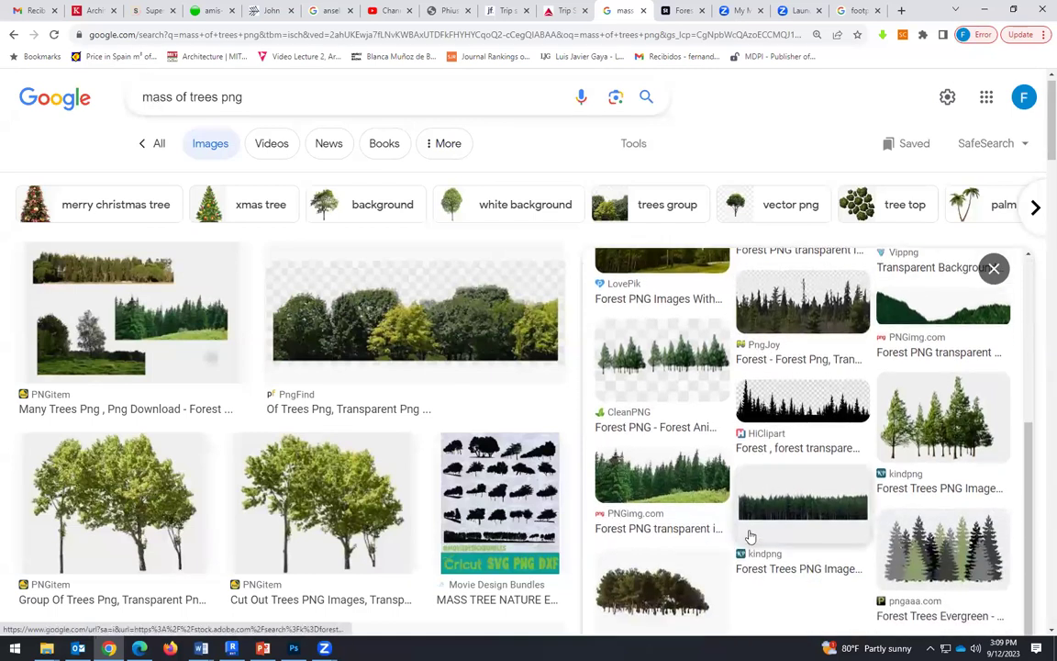
{"action": "scroll", "coordinate": [750, 536], "scroll_direction": "down", "scroll_amount": 3}
{"action": "scroll", "coordinate": [843, 548], "scroll_direction": "up", "scroll_amount": 1}
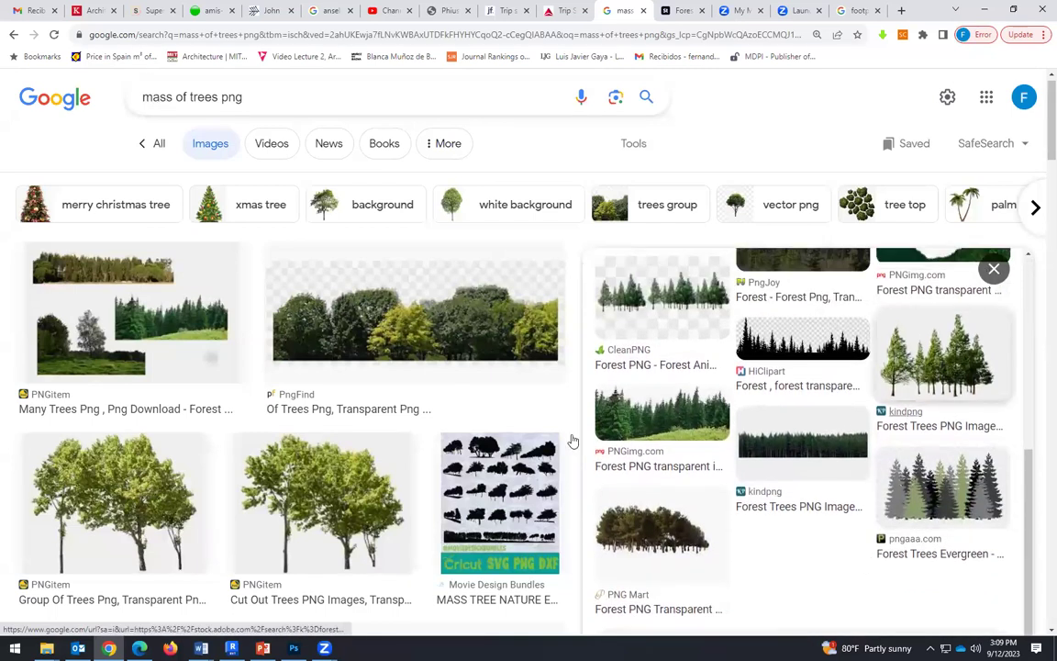
{"action": "scroll", "coordinate": [286, 418], "scroll_direction": "down", "scroll_amount": 3}
{"action": "scroll", "coordinate": [355, 450], "scroll_direction": "down", "scroll_amount": 4}
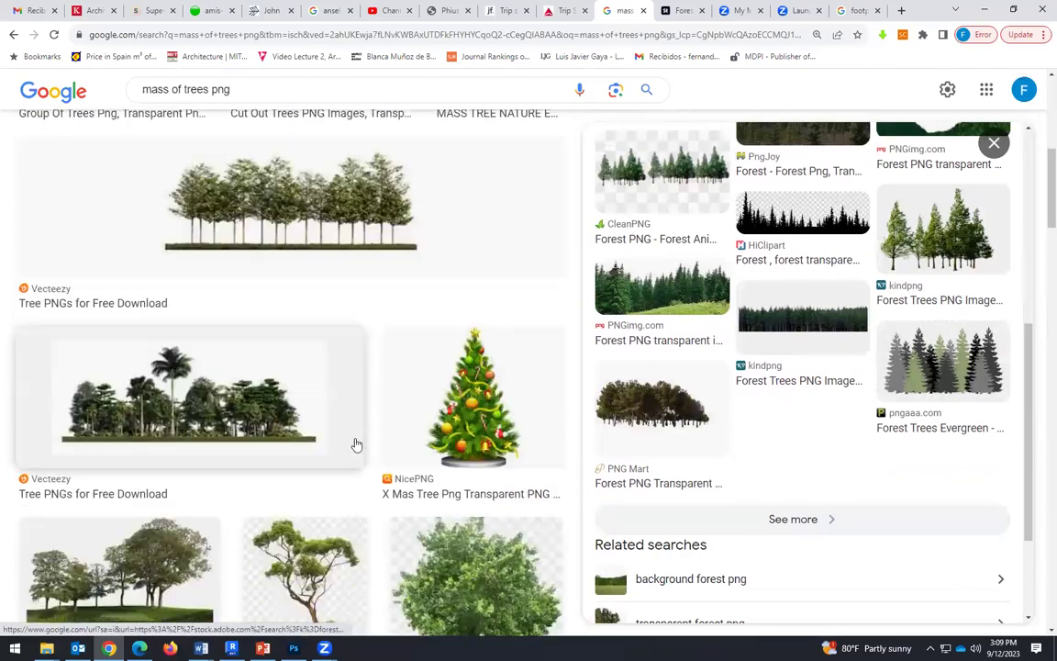
{"action": "scroll", "coordinate": [367, 447], "scroll_direction": "up", "scroll_amount": 3}
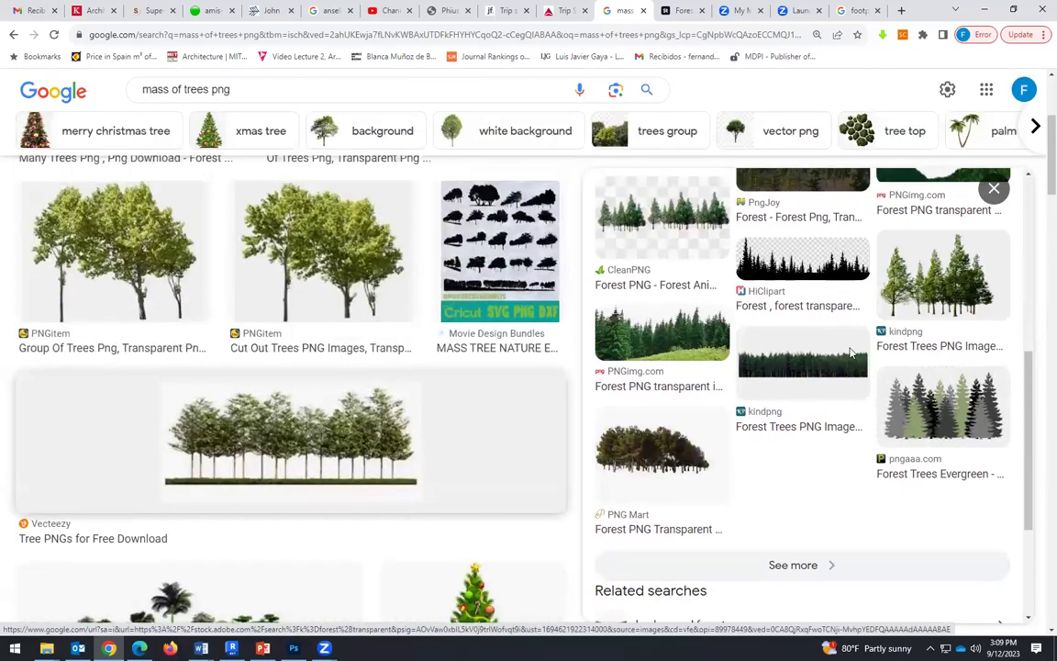
{"action": "scroll", "coordinate": [958, 486], "scroll_direction": "up", "scroll_amount": 5}
{"action": "scroll", "coordinate": [958, 486], "scroll_direction": "down", "scroll_amount": 1}
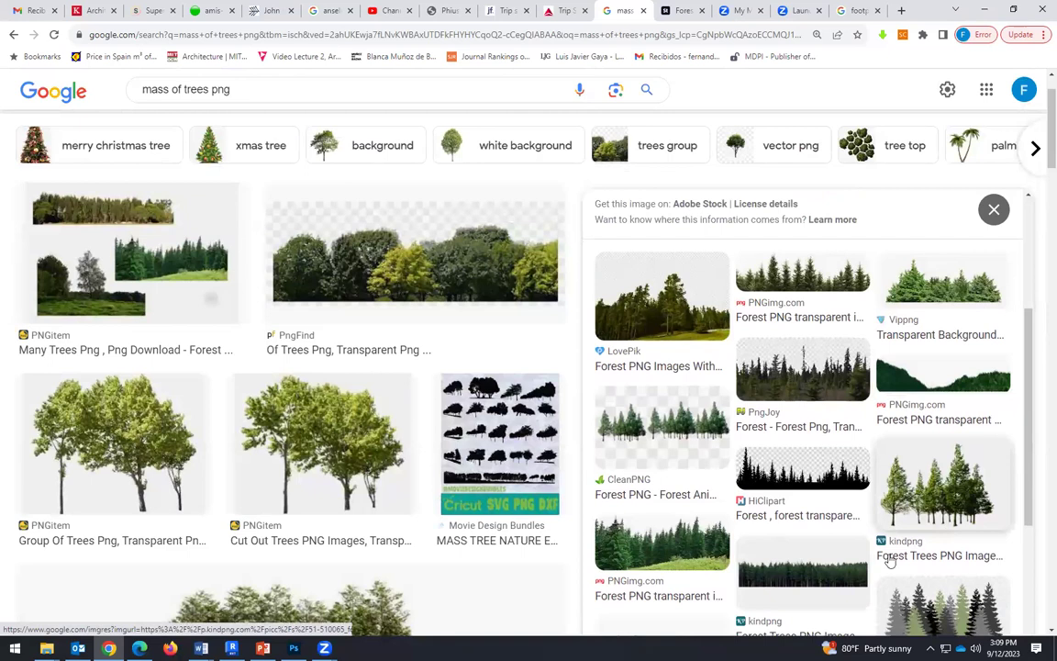
Copy the kindpng Forest Trees image and paste it into BARN09 in Photoshop.
{"action": "left_click", "coordinate": [954, 487]}
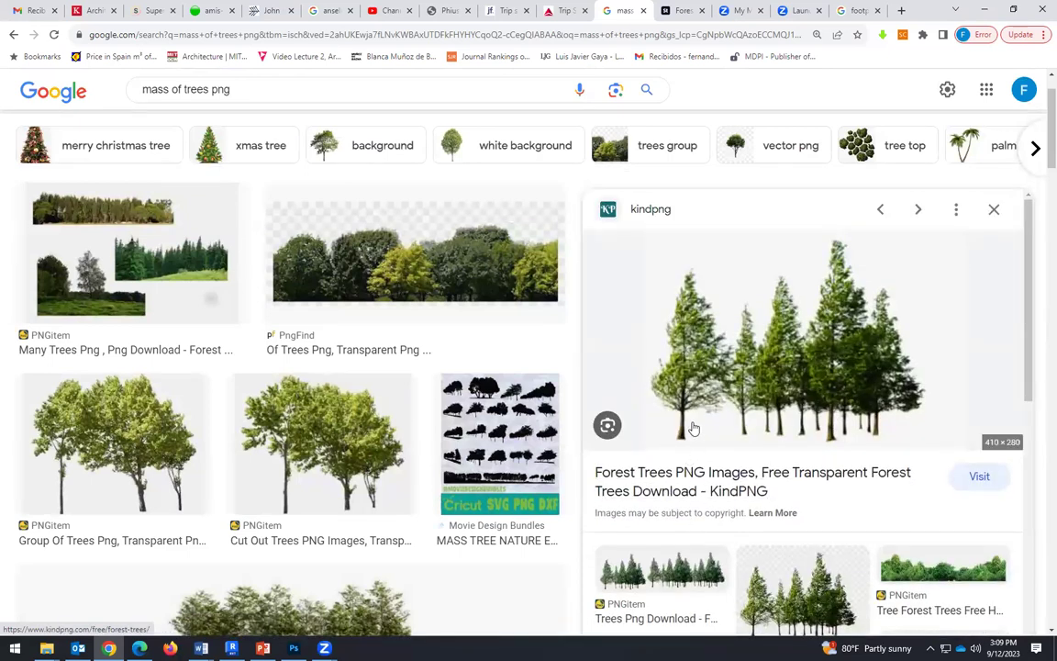
{"action": "scroll", "coordinate": [811, 529], "scroll_direction": "down", "scroll_amount": 2}
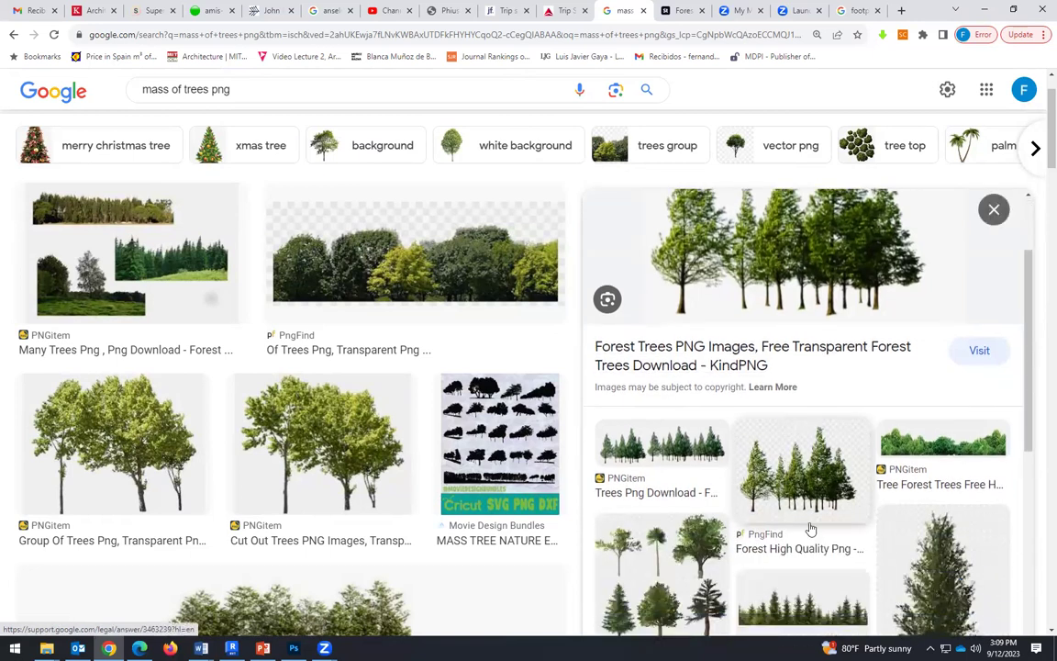
{"action": "scroll", "coordinate": [811, 514], "scroll_direction": "up", "scroll_amount": 2}
{"action": "right_click", "coordinate": [812, 352]}
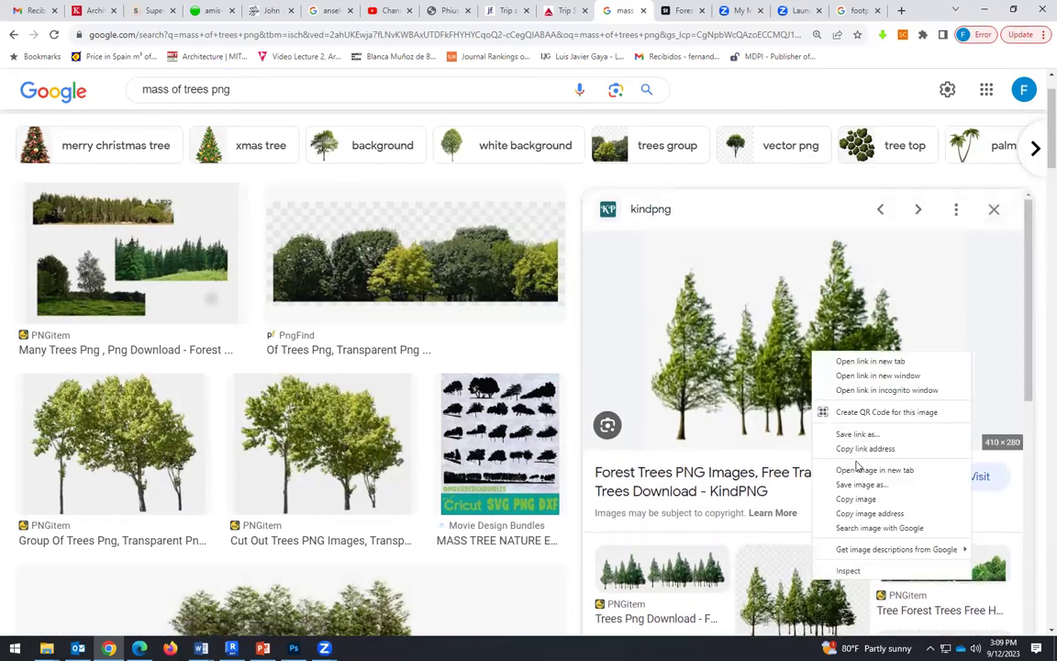
{"action": "left_click", "coordinate": [863, 498]}
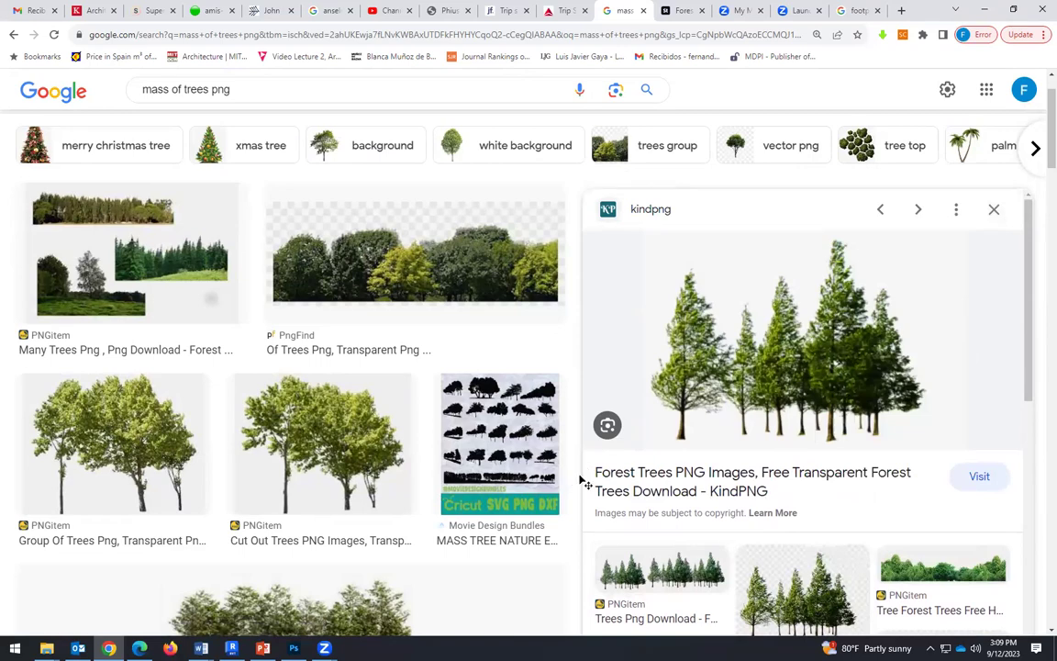
{"action": "key", "text": "alt+Tab"}
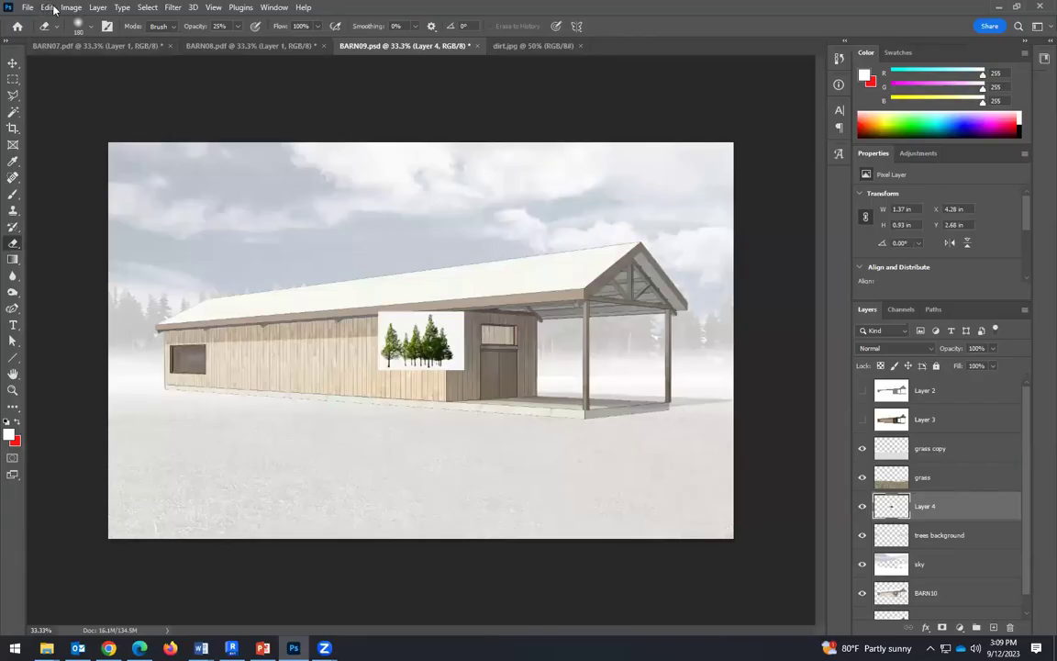
Scale the pasted tree group to about 2.8 by 2.07 in and place it beside the barn's open porch at the image edge.
{"action": "left_click", "coordinate": [47, 7]}
{"action": "mouse_move", "coordinate": [121, 295]}
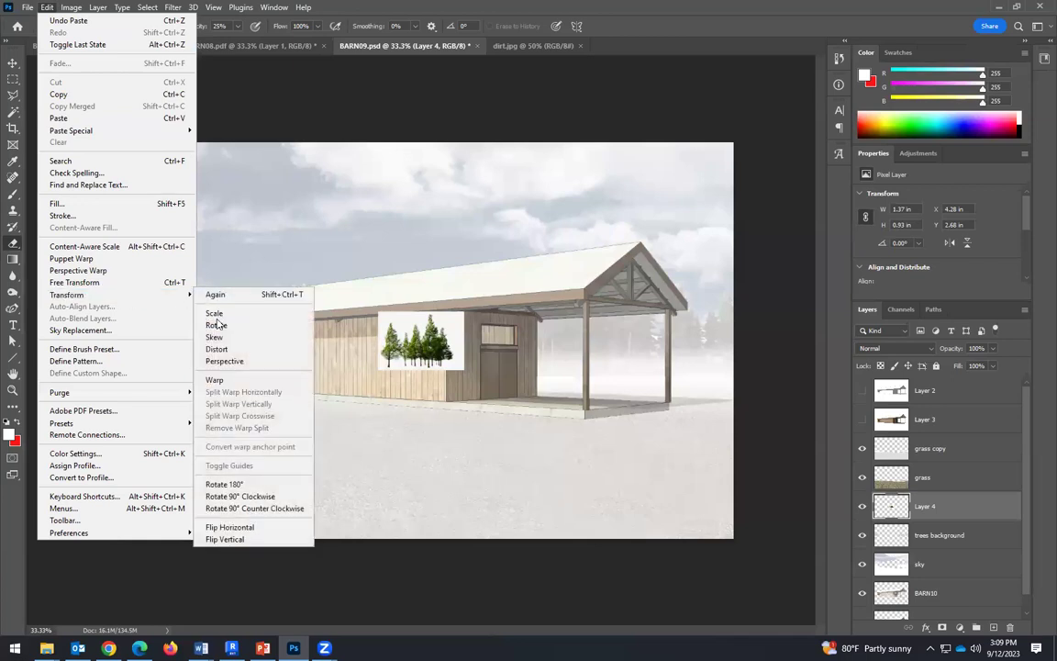
{"action": "left_click", "coordinate": [214, 313]}
{"action": "left_click_drag", "start_coordinate": [471, 374], "coordinate": [719, 338]}
{"action": "key", "text": "Return"}
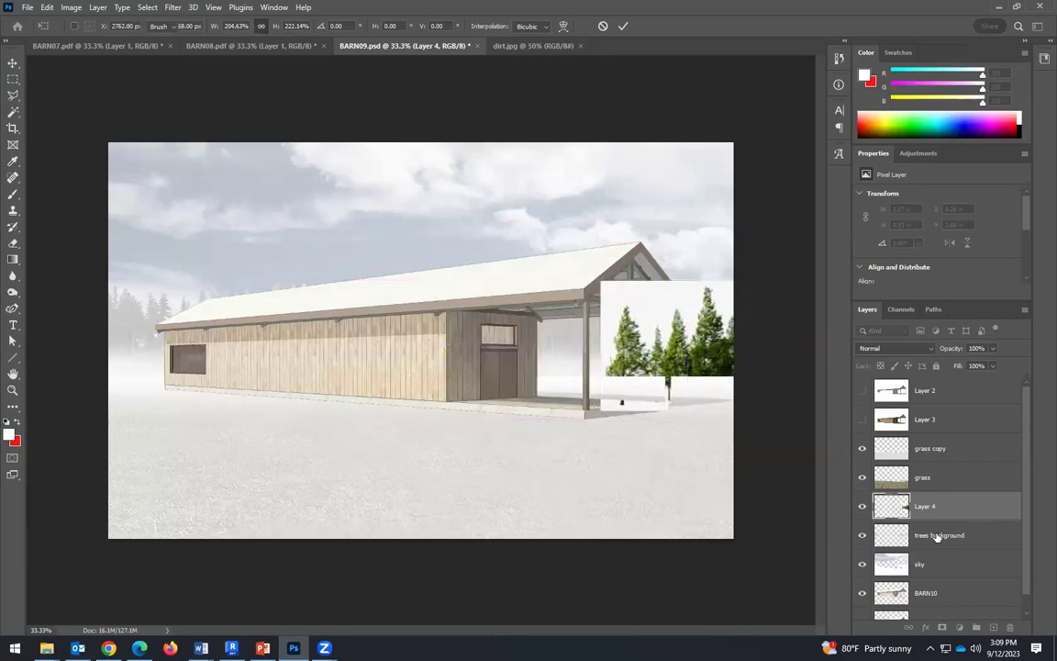
{"action": "key", "text": "e"}
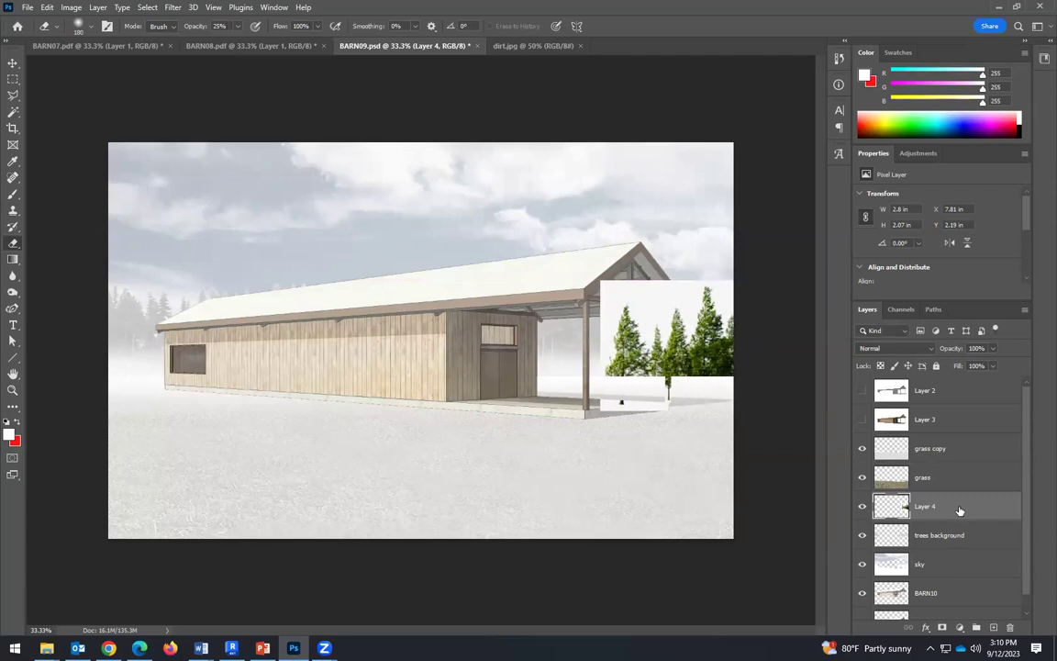
Move the tree group Layer 4 above the grass copy layer and delete its white background with the Magic Wand.
{"action": "left_click_drag", "start_coordinate": [961, 510], "coordinate": [954, 433]}
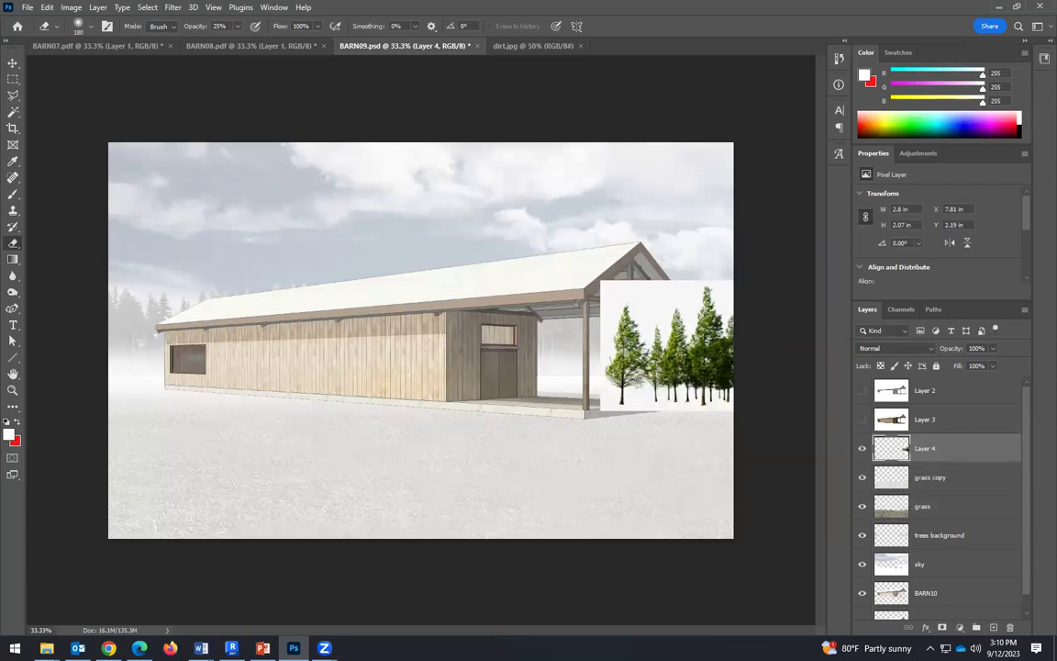
{"action": "left_click", "coordinate": [13, 111]}
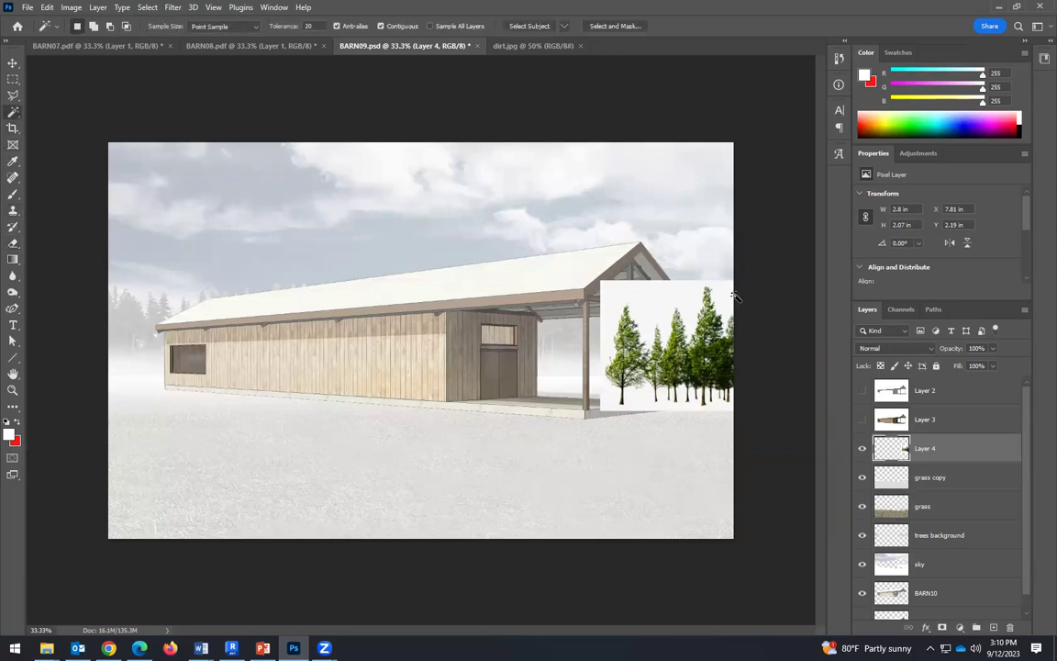
{"action": "left_click", "coordinate": [659, 323]}
{"action": "key", "text": "Delete"}
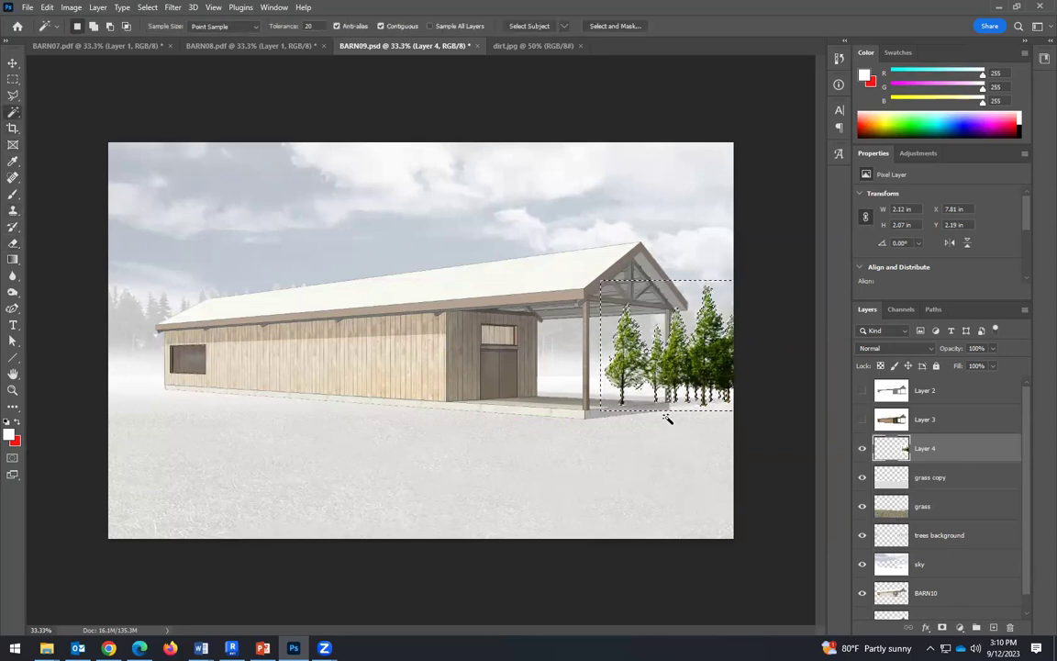
Deselect and nudge the Layer 4 tree group up to a Y position of about 2.06 in.
{"action": "key", "text": "ctrl+d"}
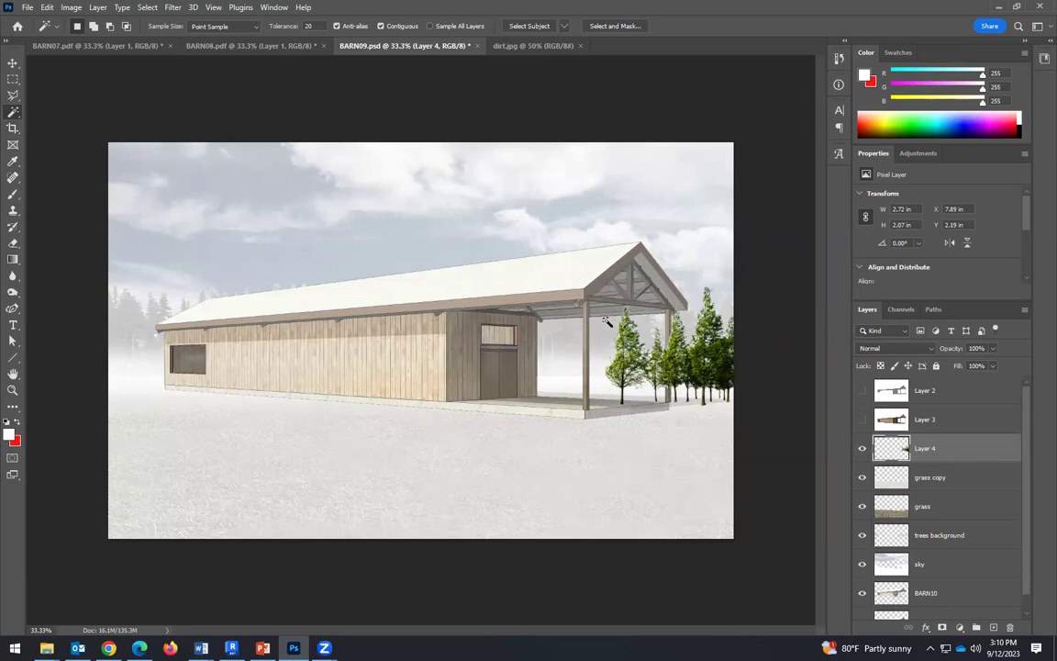
{"action": "left_click", "coordinate": [15, 64]}
{"action": "key", "text": "Up"}
{"action": "key", "text": "Up"}
{"action": "key", "text": "Up"}
{"action": "key", "text": "Up"}
{"action": "key", "text": "Up"}
{"action": "key", "text": "Up"}
{"action": "key", "text": "Up"}
{"action": "key", "text": "Up"}
{"action": "key", "text": "Up"}
{"action": "key", "text": "Up"}
{"action": "key", "text": "Up"}
{"action": "key", "text": "Up"}
{"action": "key", "text": "Up"}
{"action": "key", "text": "Up"}
{"action": "key", "text": "Up"}
{"action": "key", "text": "Up"}
{"action": "key", "text": "Up"}
{"action": "key", "text": "Up"}
{"action": "key", "text": "Up"}
{"action": "key", "text": "Up"}
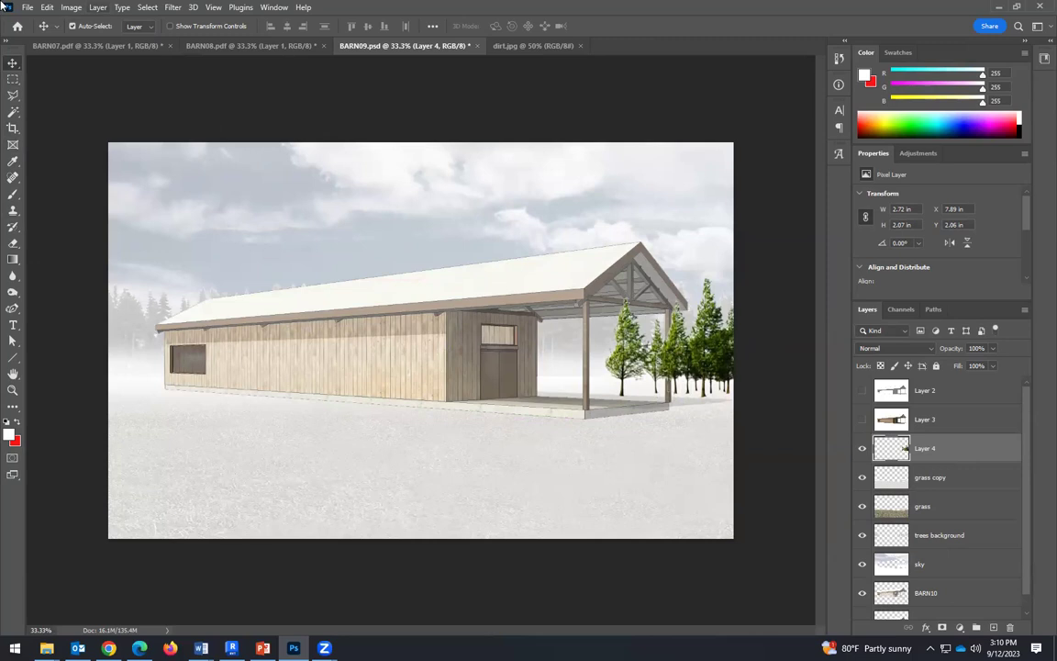
Scale the Layer 4 tree group up to 115.8%, about 3.15 by 2.4 in, keeping its outer lower corner in place.
{"action": "left_click", "coordinate": [47, 7]}
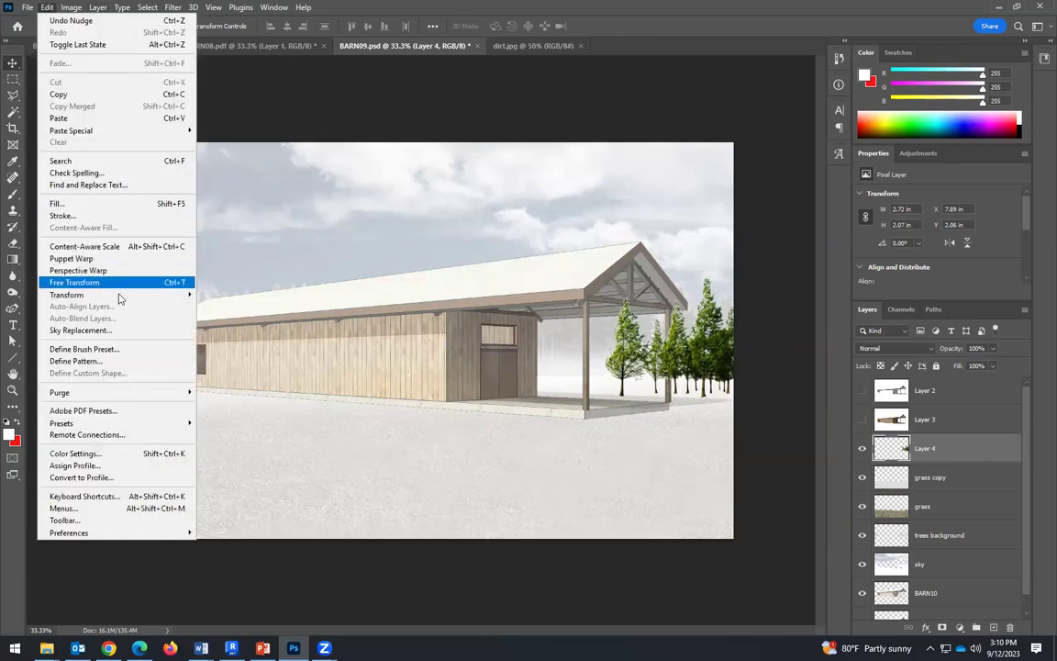
{"action": "mouse_move", "coordinate": [170, 297]}
{"action": "left_click", "coordinate": [215, 313]}
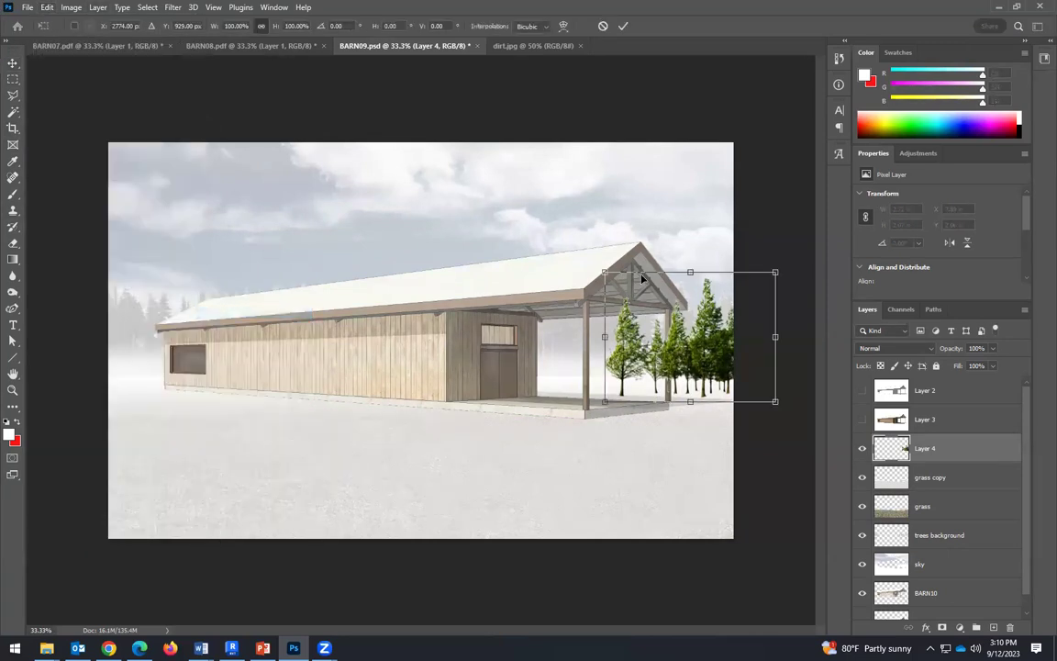
{"action": "left_click_drag", "start_coordinate": [602, 270], "coordinate": [578, 249]}
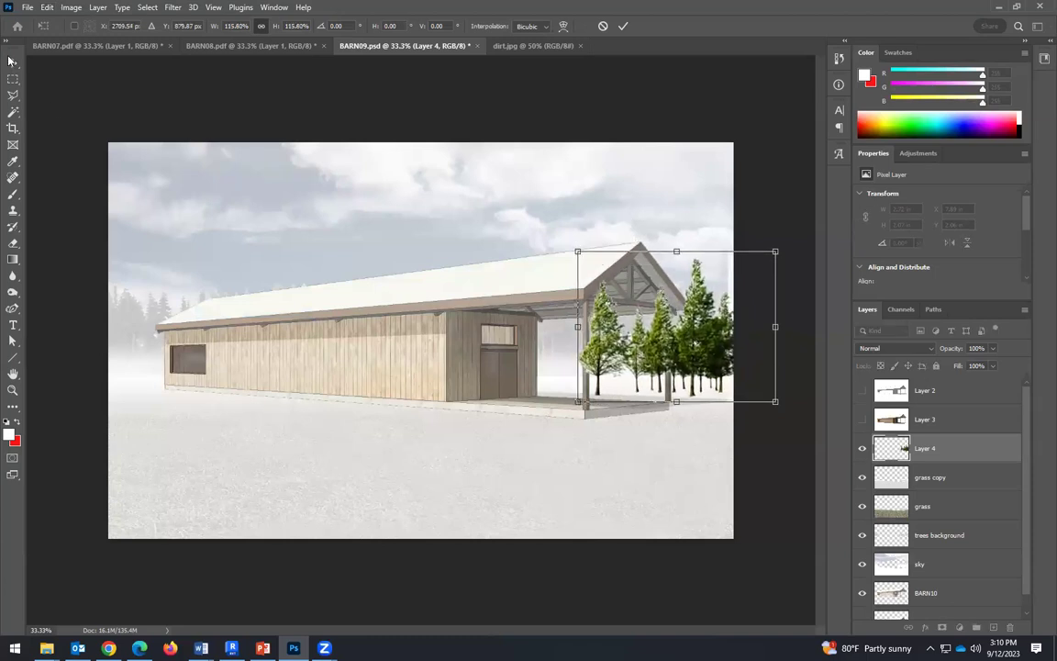
{"action": "key", "text": "Return"}
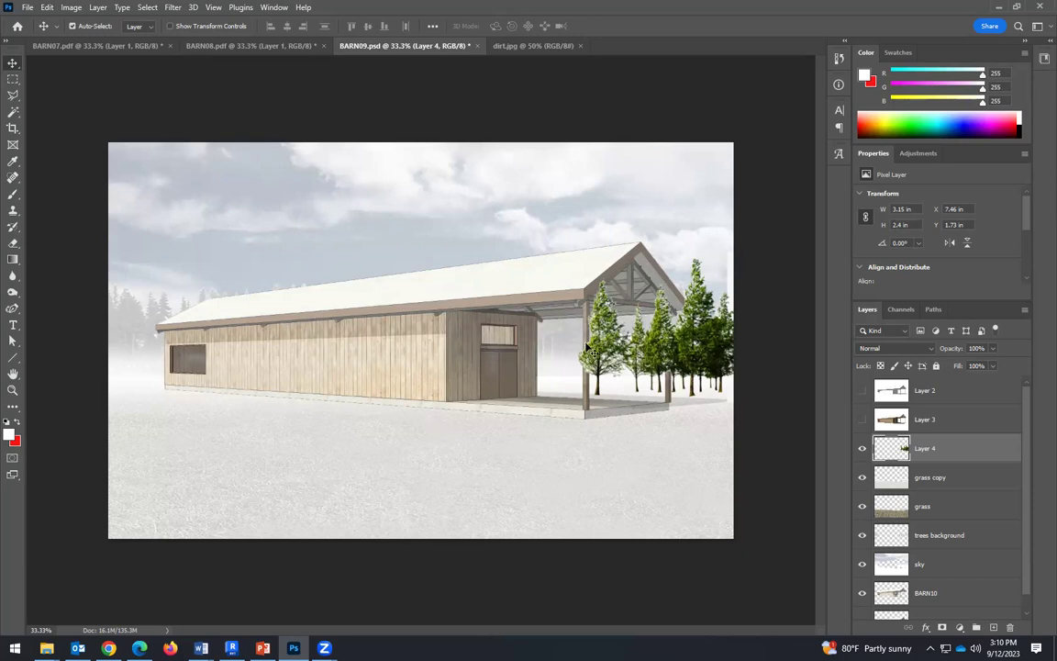
Select the barn silhouette by inverting a Magic Wand background selection on Layer 2, and delete the parts of the Layer 4 trees overlapping it.
{"action": "left_click", "coordinate": [979, 401]}
{"action": "left_click", "coordinate": [862, 390]}
{"action": "left_click", "coordinate": [862, 420]}
{"action": "left_click", "coordinate": [14, 113]}
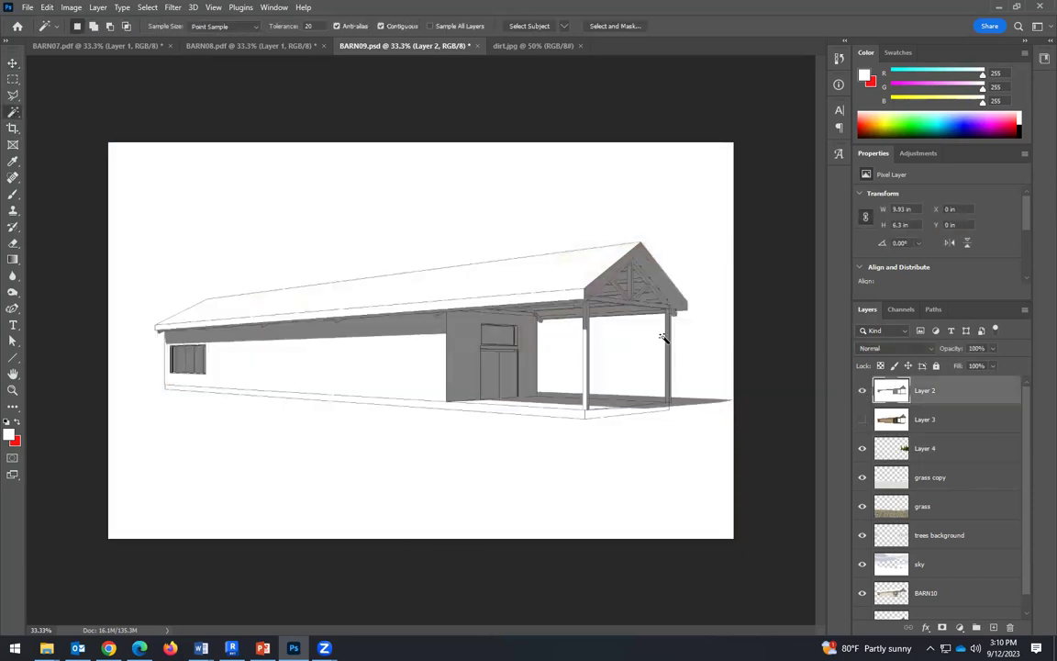
{"action": "left_click", "coordinate": [700, 404]}
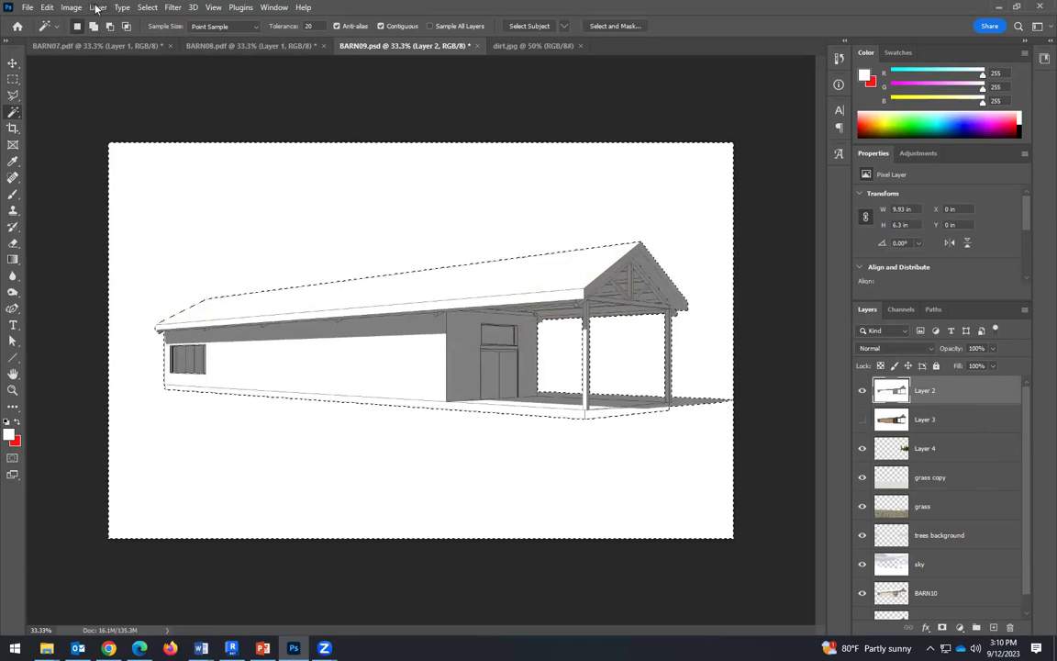
{"action": "left_click", "coordinate": [147, 7]}
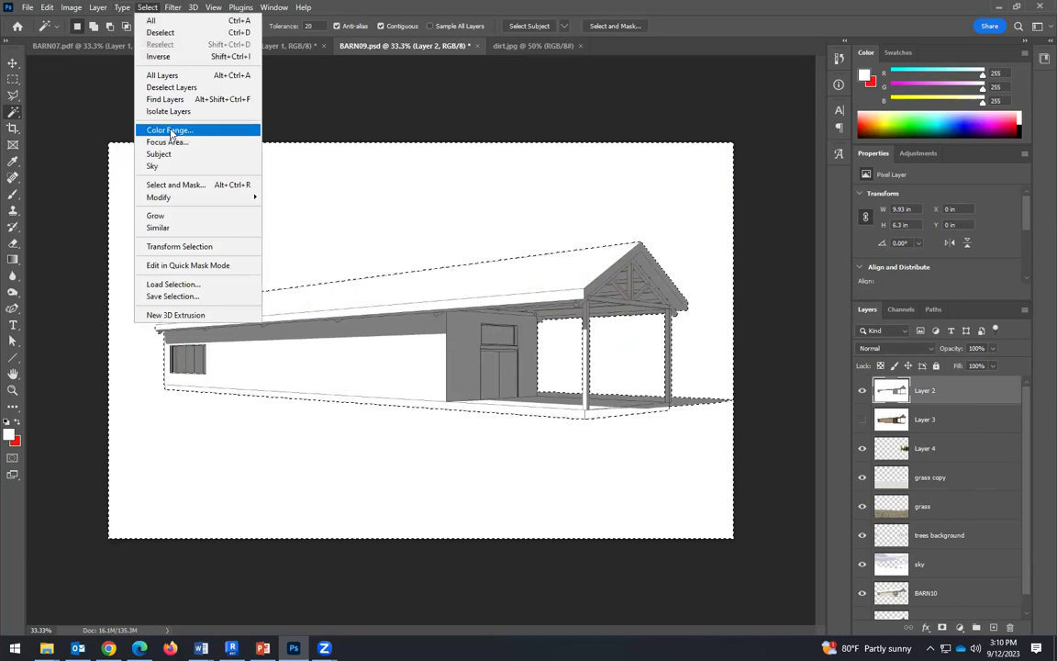
{"action": "left_click", "coordinate": [165, 56]}
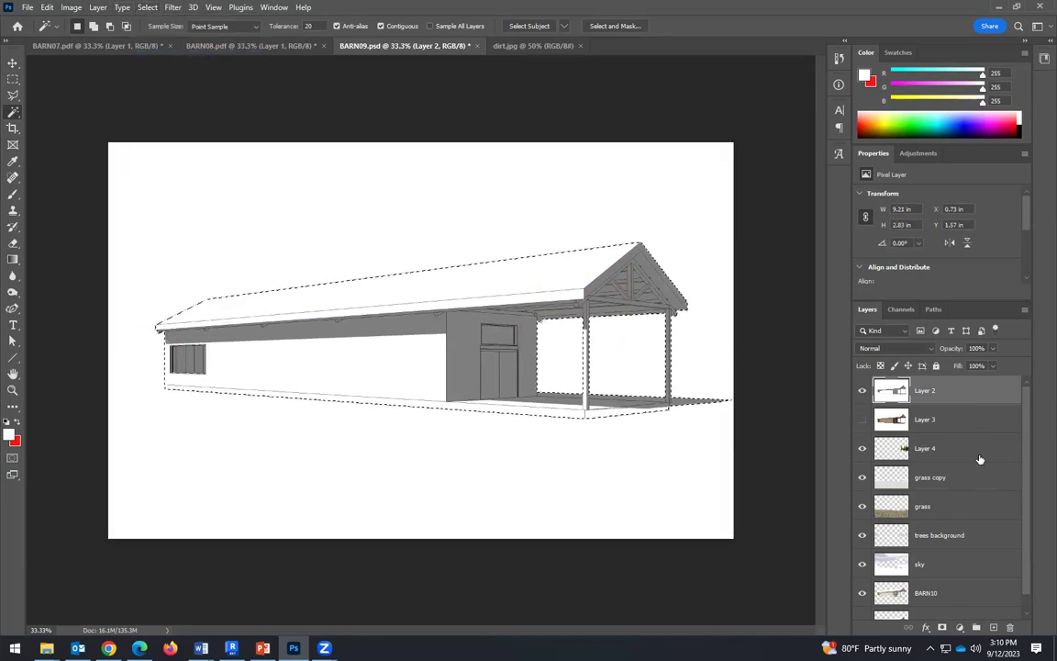
{"action": "left_click", "coordinate": [945, 450]}
{"action": "left_click", "coordinate": [862, 390]}
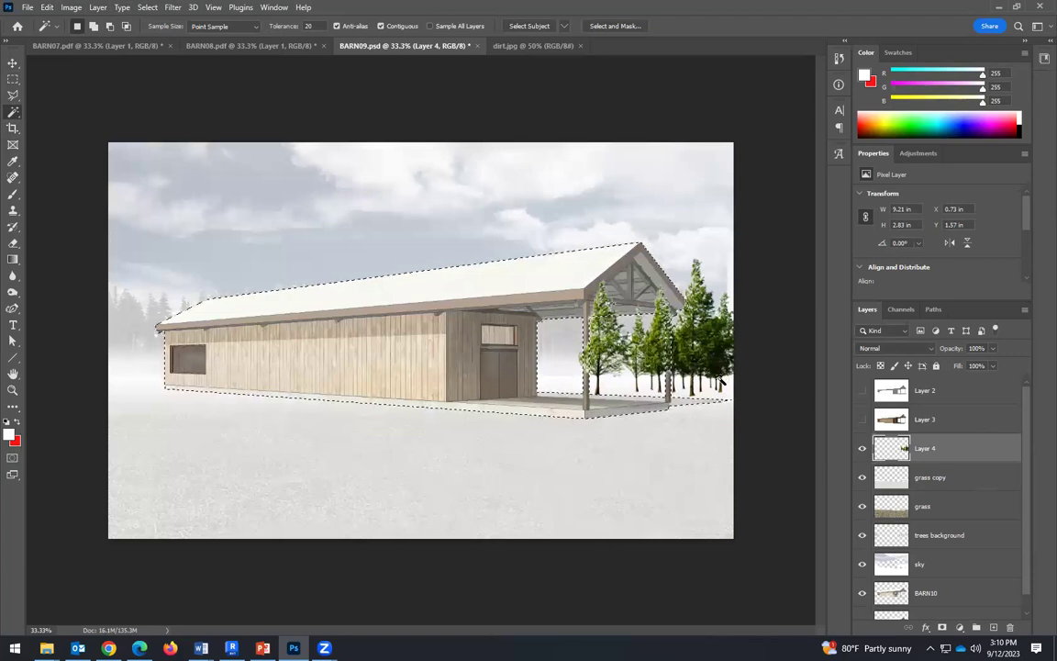
{"action": "key", "text": "ctrl+d"}
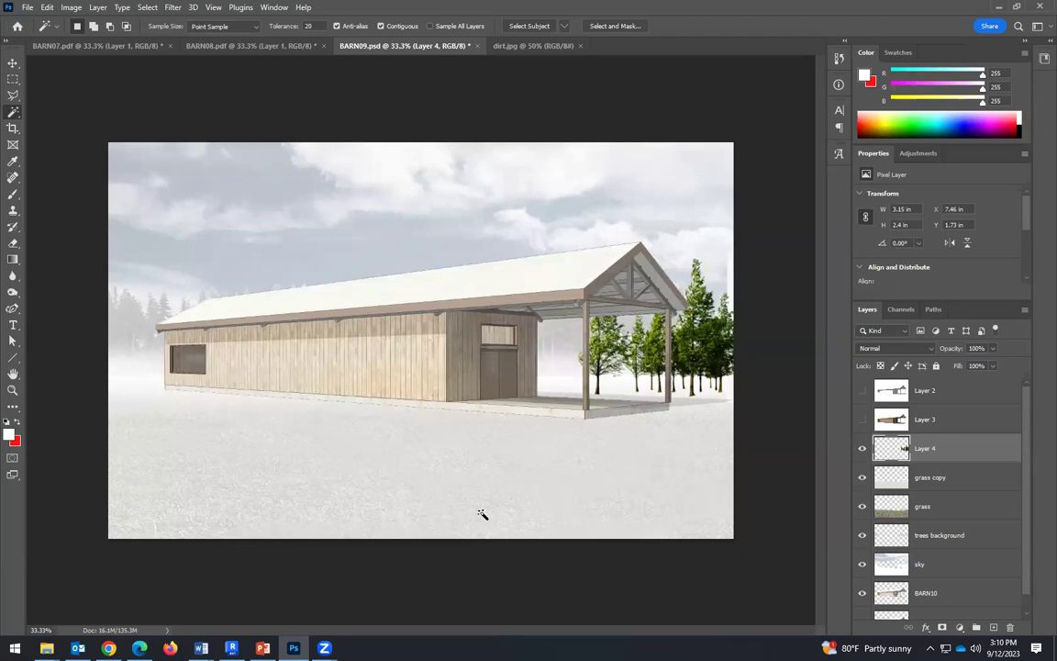
Fade the Layer 4 trees with a Hue/Saturation adjustment of Saturation -79 and Lightness +65.
{"action": "left_click", "coordinate": [71, 7]}
{"action": "mouse_move", "coordinate": [118, 40]}
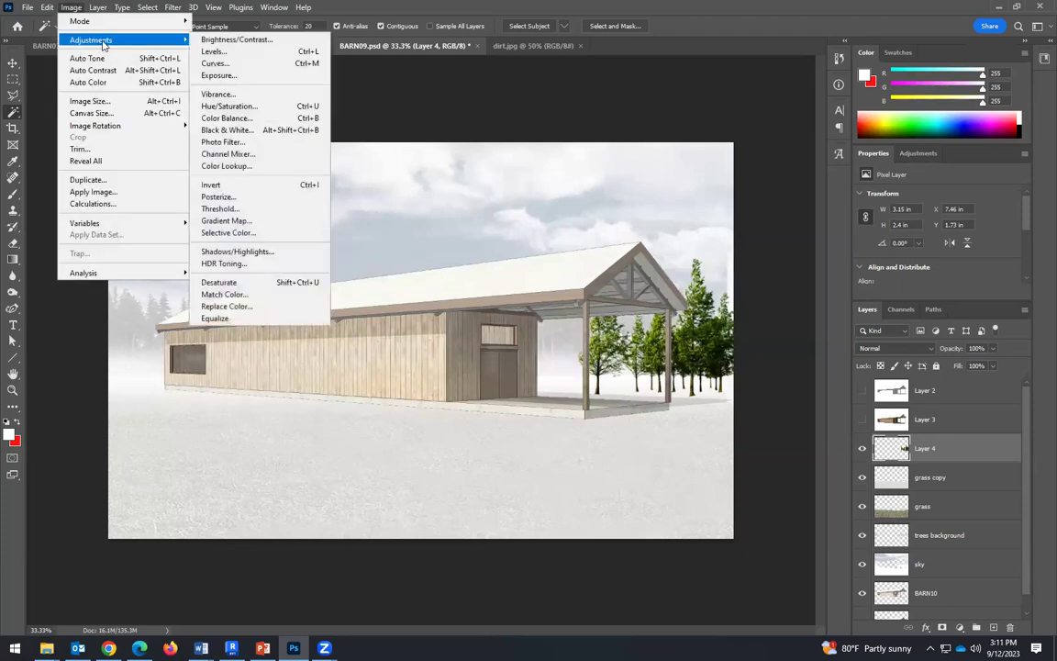
{"action": "left_click", "coordinate": [229, 107]}
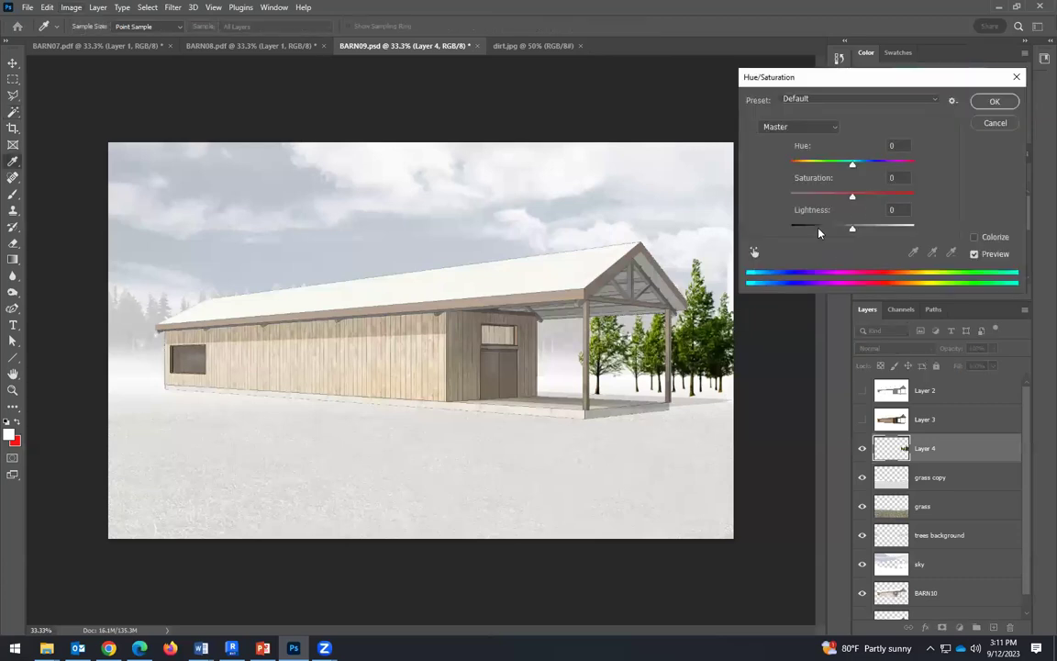
{"action": "left_click_drag", "start_coordinate": [836, 201], "coordinate": [789, 198]}
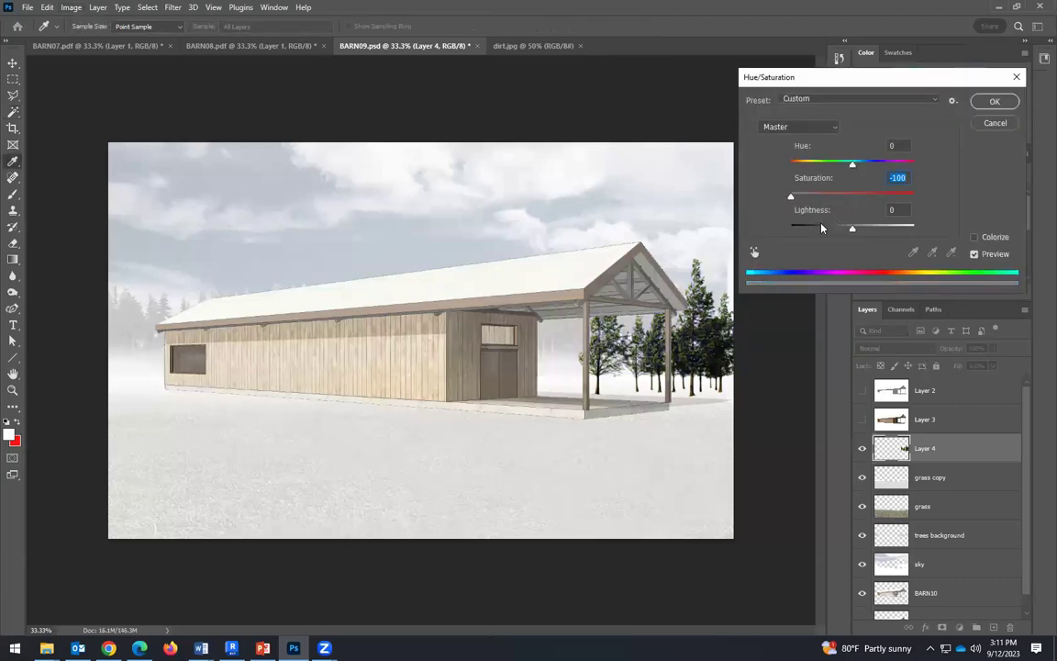
{"action": "left_click", "coordinate": [804, 196]}
{"action": "left_click_drag", "start_coordinate": [877, 228], "coordinate": [888, 229]}
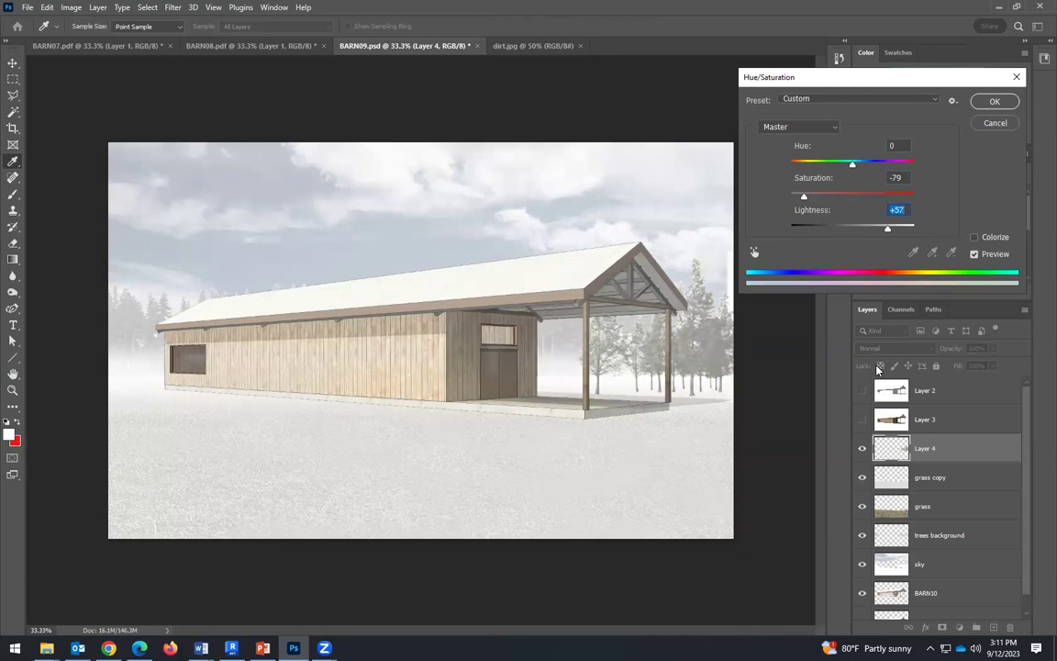
{"action": "left_click", "coordinate": [895, 230]}
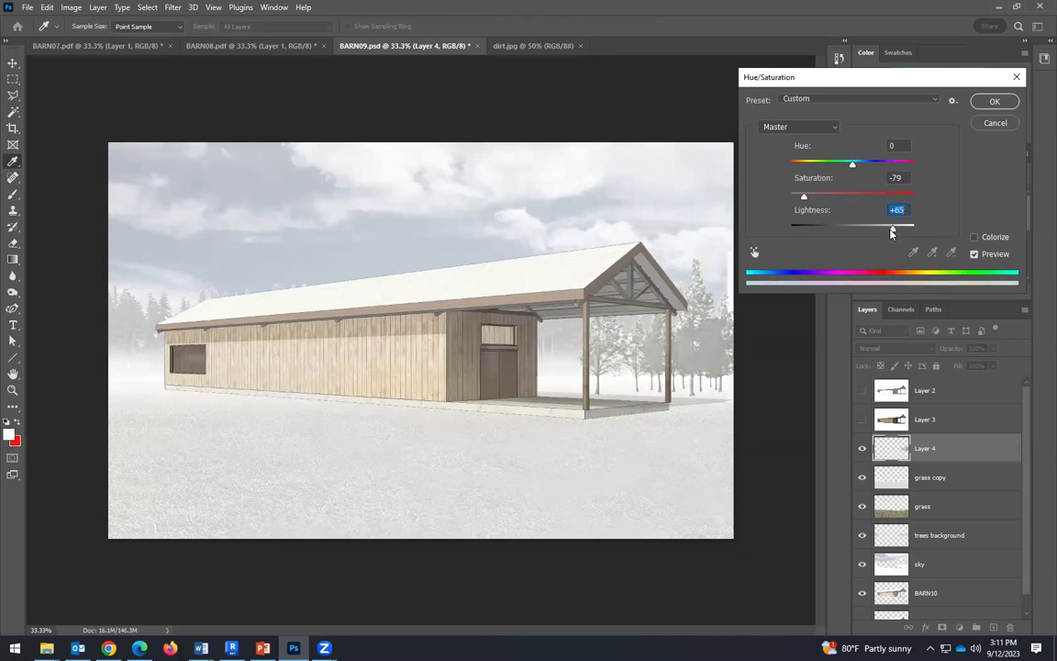
{"action": "left_click", "coordinate": [994, 101]}
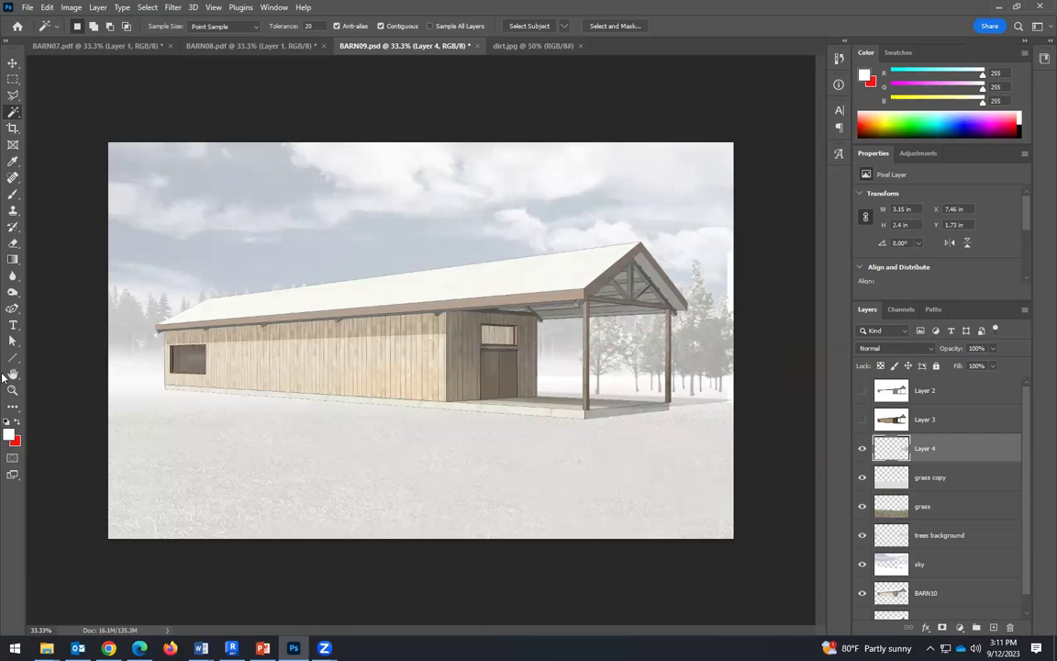
Make the grass copy layer active and sample the light grey ground colour at the base of the faded trees with the Eyedropper.
{"action": "left_click", "coordinate": [12, 163]}
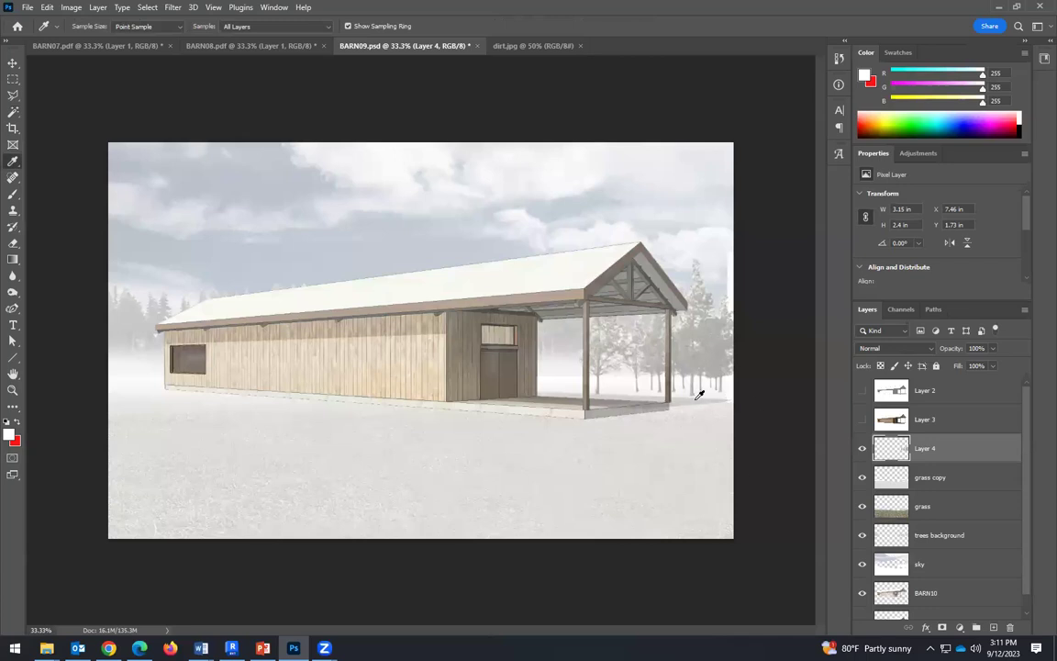
{"action": "left_click", "coordinate": [969, 536]}
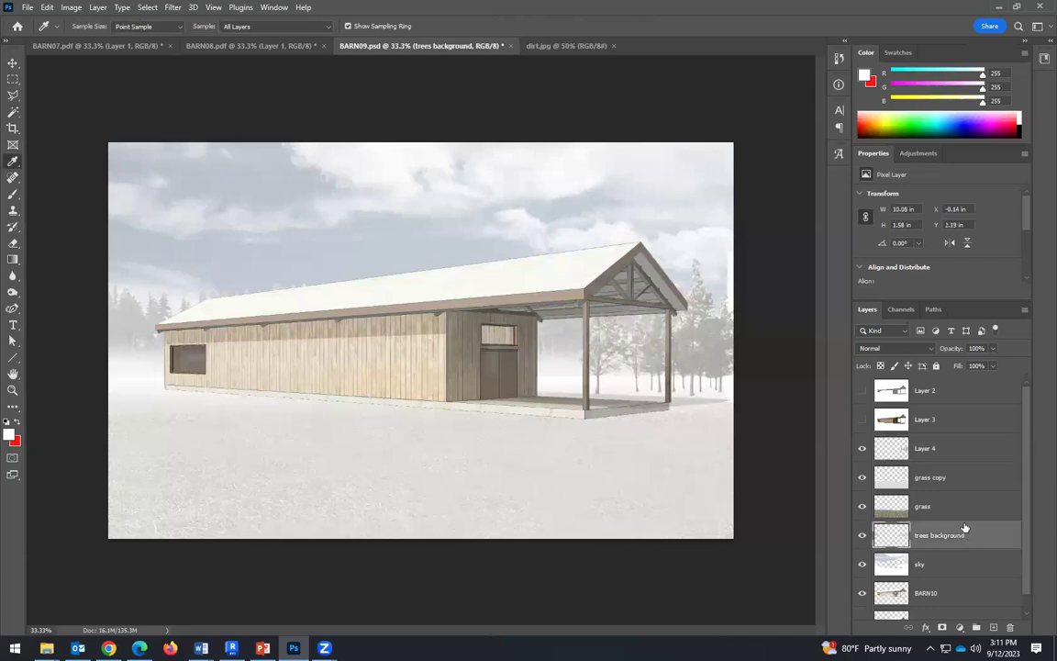
{"action": "left_click", "coordinate": [924, 477]}
{"action": "left_click", "coordinate": [863, 478]}
{"action": "left_click", "coordinate": [863, 478]}
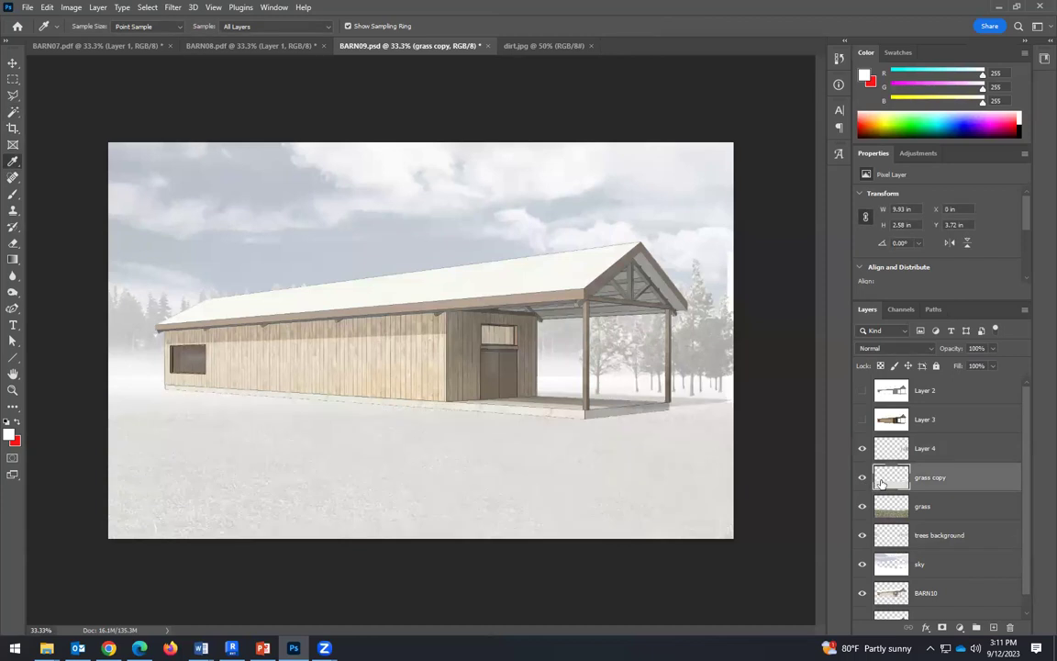
{"action": "left_click", "coordinate": [693, 398]}
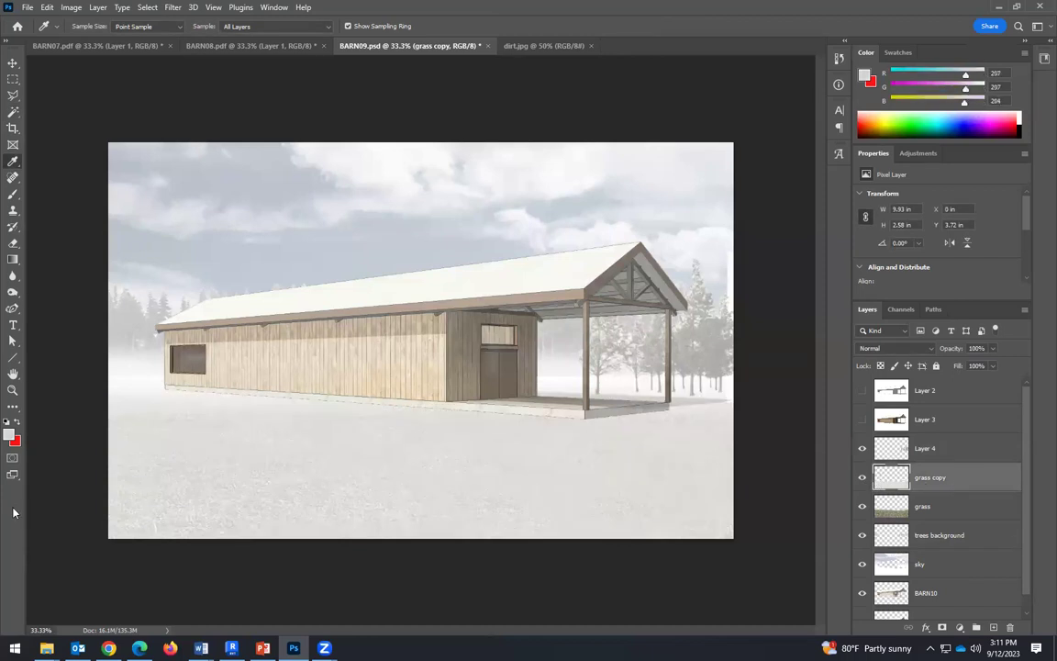
Dab the sampled ground colour around the faded trees' base on the grass copy layer with a 29 px brush, reducing opacity to 31%.
{"action": "left_click", "coordinate": [13, 194]}
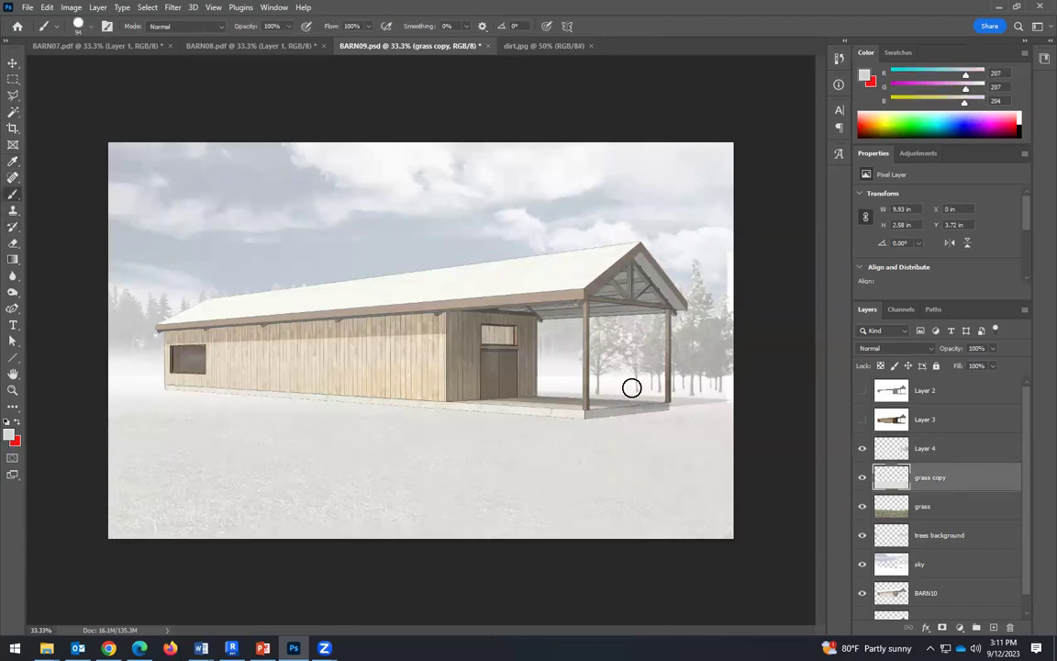
{"action": "left_click", "coordinate": [91, 31]}
{"action": "left_click_drag", "start_coordinate": [92, 69], "coordinate": [81, 68]}
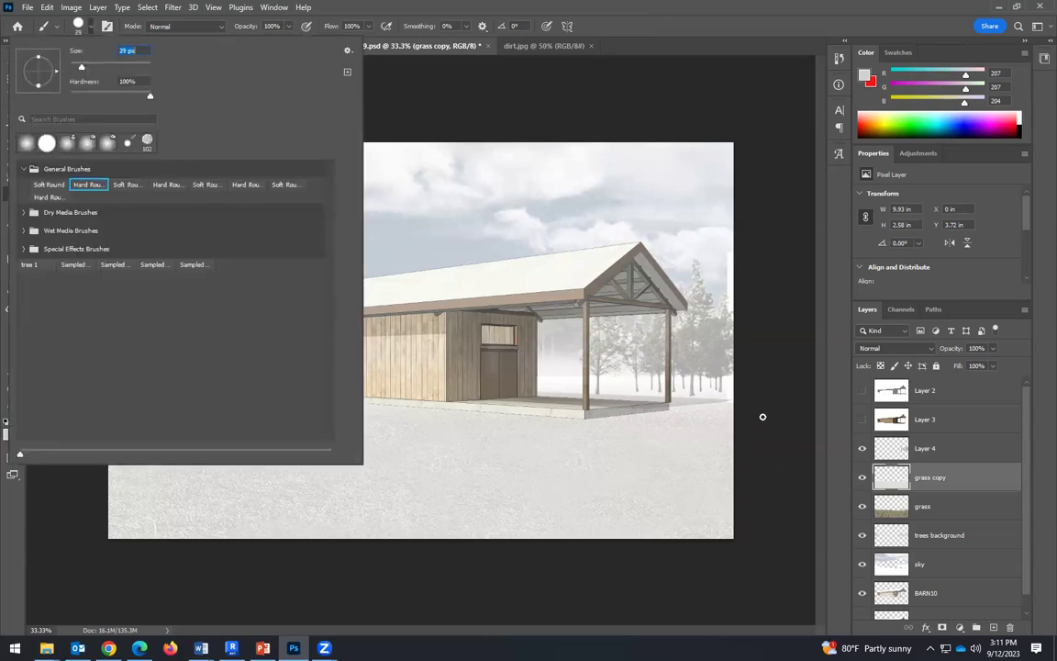
{"action": "left_click", "coordinate": [697, 392]}
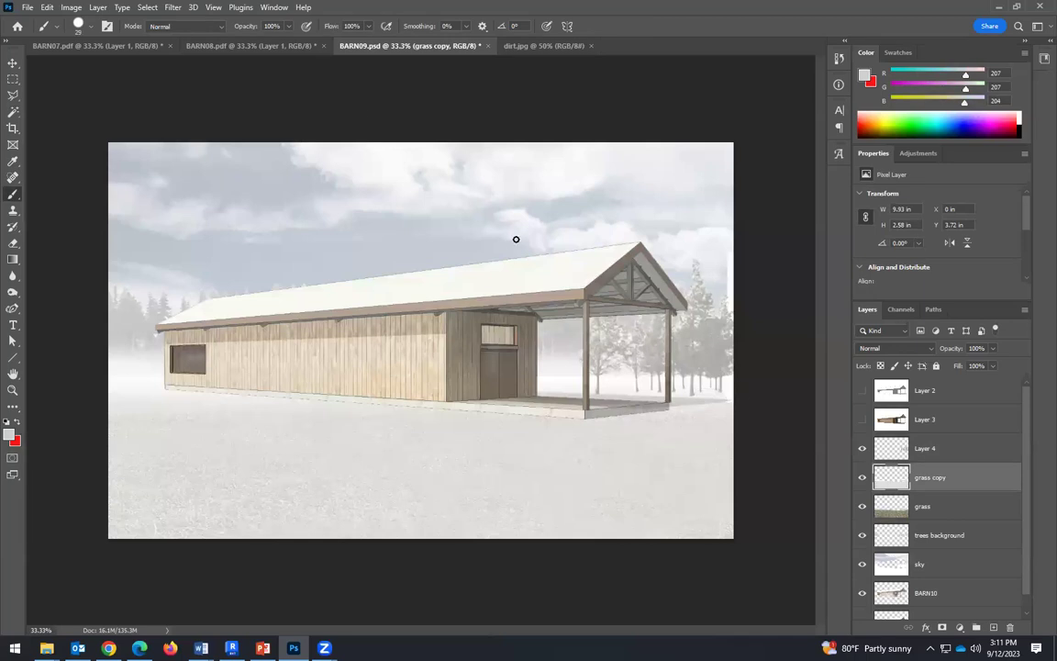
{"action": "left_click", "coordinate": [289, 27]}
{"action": "left_click_drag", "start_coordinate": [255, 43], "coordinate": [248, 43]}
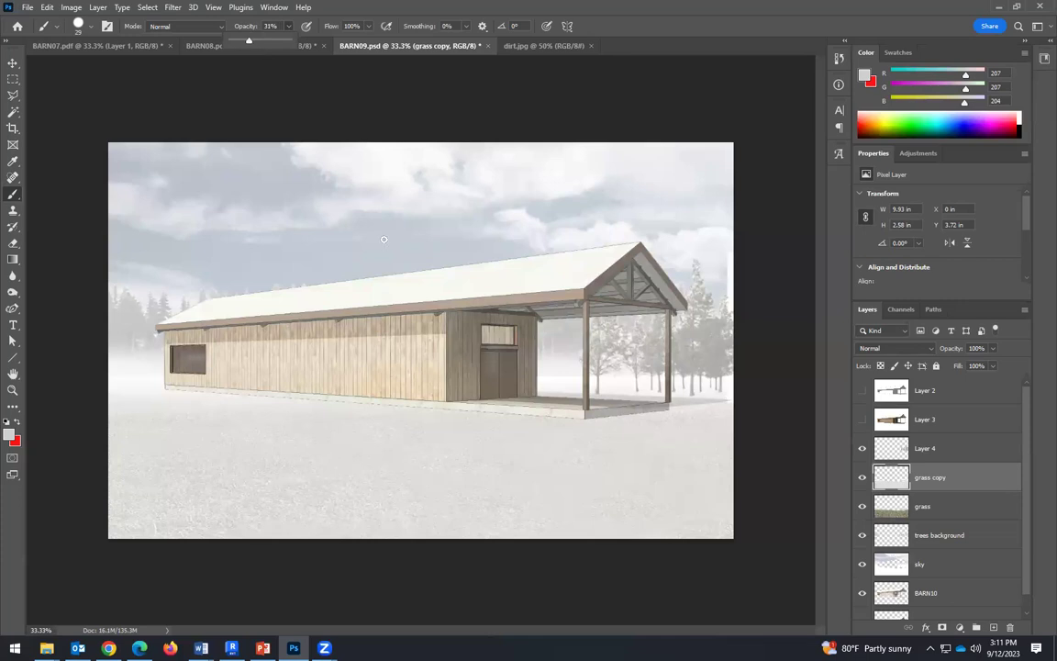
{"action": "left_click", "coordinate": [713, 392]}
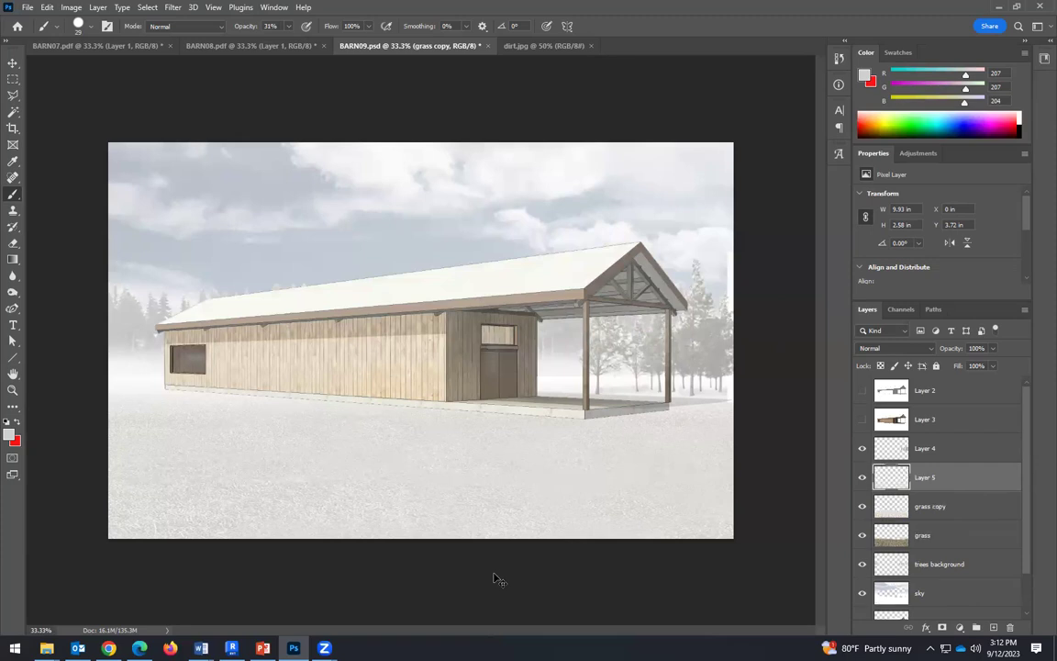
Paste the copied tree group image above the grass copy layer and move it to the image's left edge, above the barn's low end.
{"action": "key", "text": "ctrl+v"}
{"action": "left_click", "coordinate": [13, 62]}
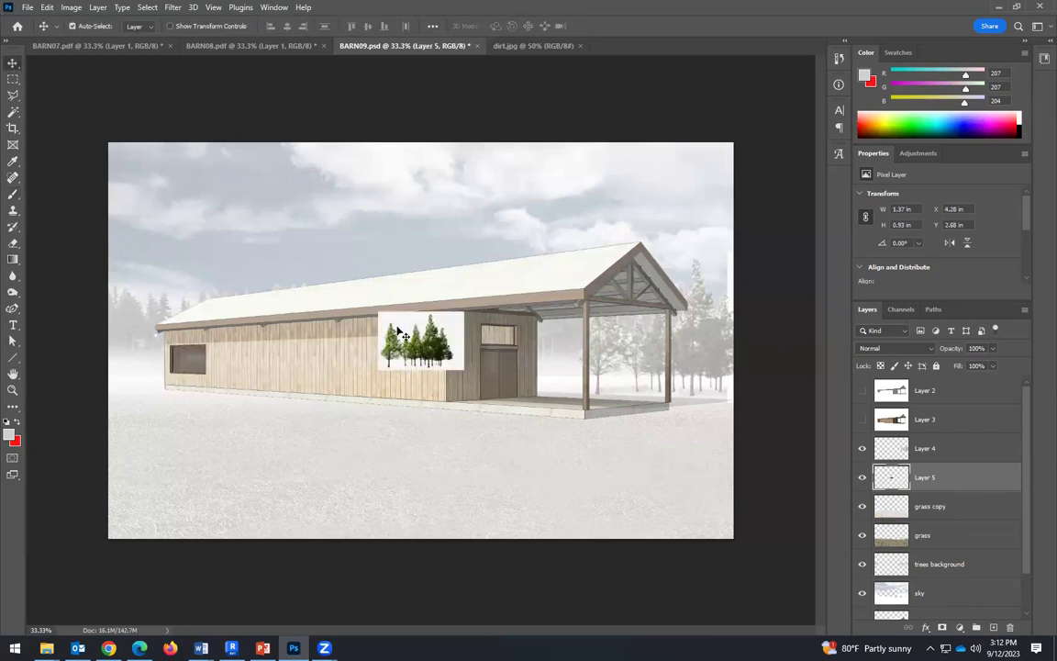
{"action": "left_click_drag", "start_coordinate": [388, 326], "coordinate": [121, 237]}
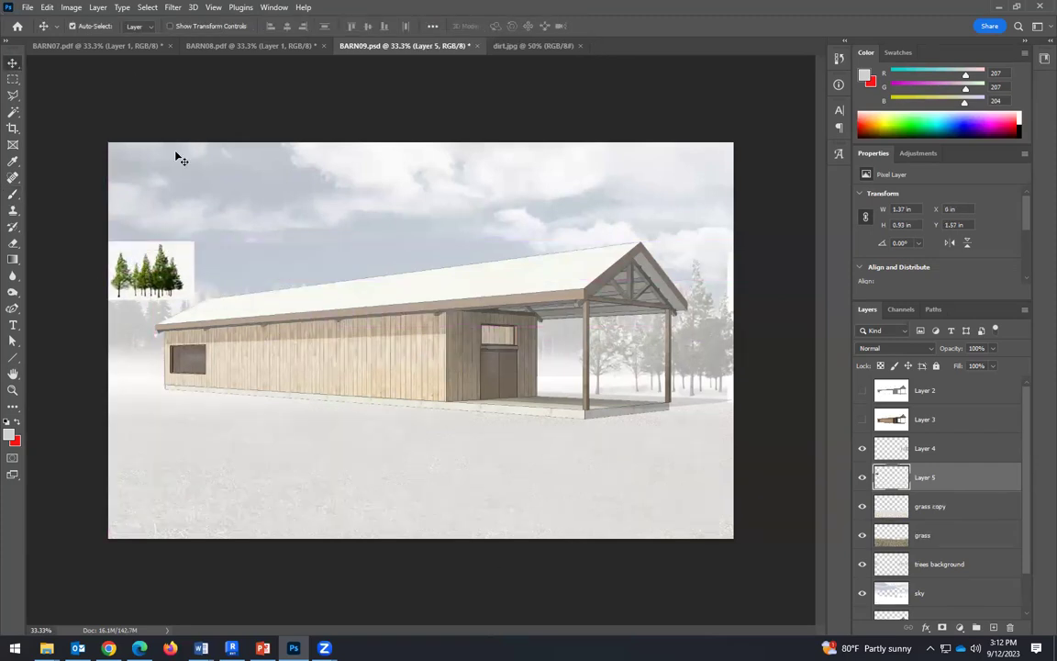
Scale the pasted tree group to about 6.07 by 4.14 in and place it partly beyond the image's left edge, in front of the barn.
{"action": "left_click", "coordinate": [47, 9]}
{"action": "mouse_move", "coordinate": [114, 294]}
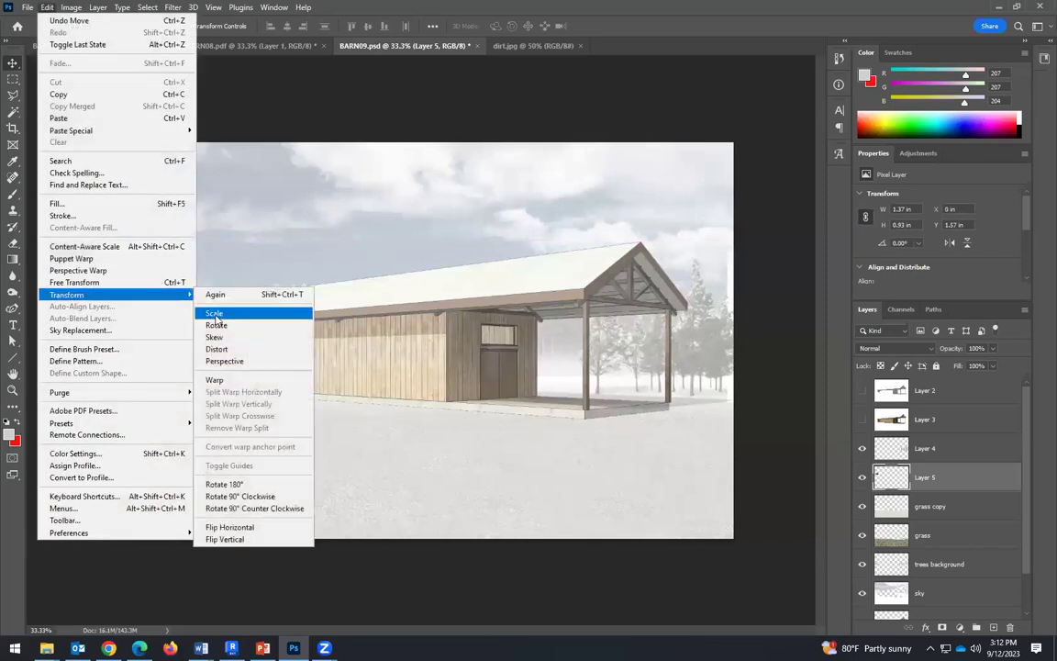
{"action": "left_click", "coordinate": [213, 310]}
{"action": "left_click_drag", "start_coordinate": [192, 299], "coordinate": [395, 550]}
{"action": "left_click_drag", "start_coordinate": [109, 243], "coordinate": [66, 212]}
{"action": "left_click_drag", "start_coordinate": [332, 401], "coordinate": [220, 402]}
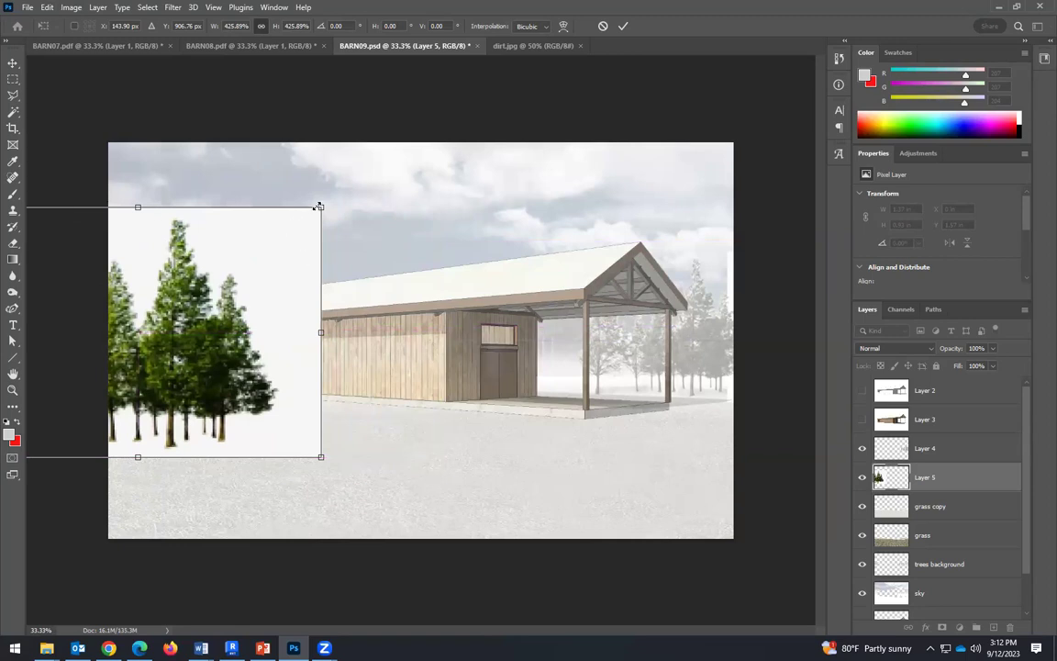
{"action": "left_click_drag", "start_coordinate": [324, 200], "coordinate": [337, 196]}
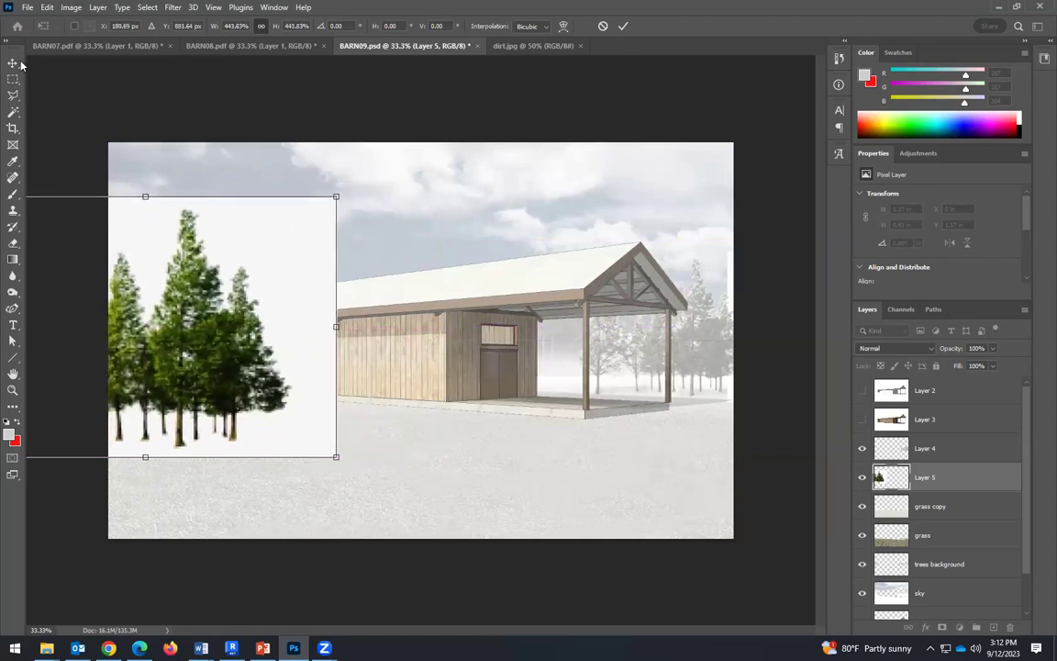
{"action": "key", "text": "Return"}
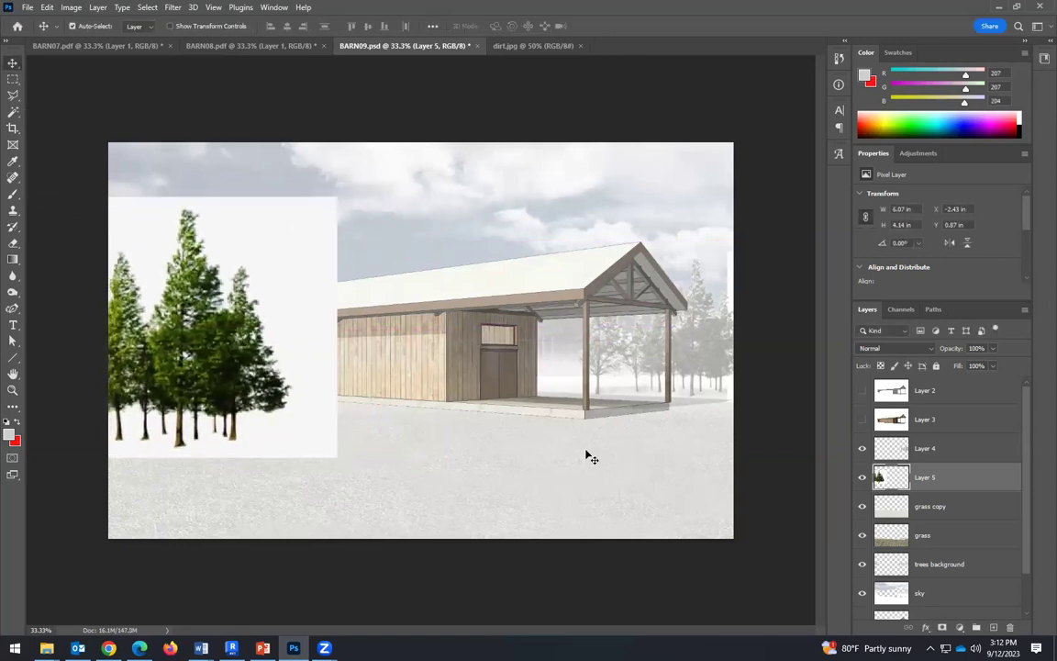
Delete the large tree group's white background on Layer 5 with the Magic Wand and clear that selection.
{"action": "left_click", "coordinate": [13, 112]}
{"action": "left_click", "coordinate": [262, 261]}
{"action": "key", "text": "Delete"}
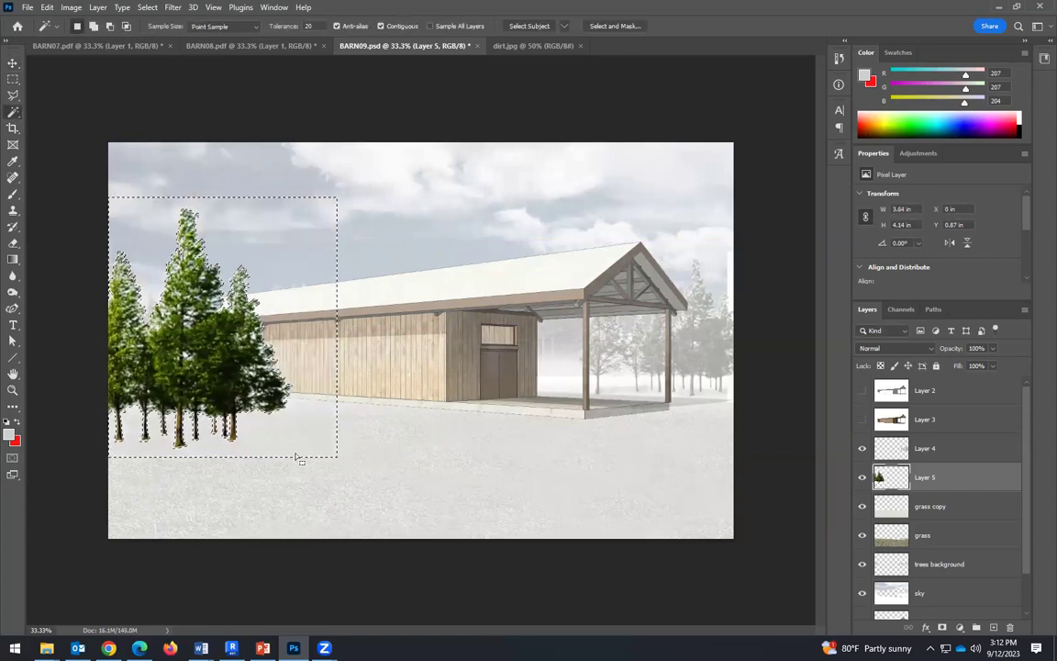
{"action": "left_click", "coordinate": [184, 355]}
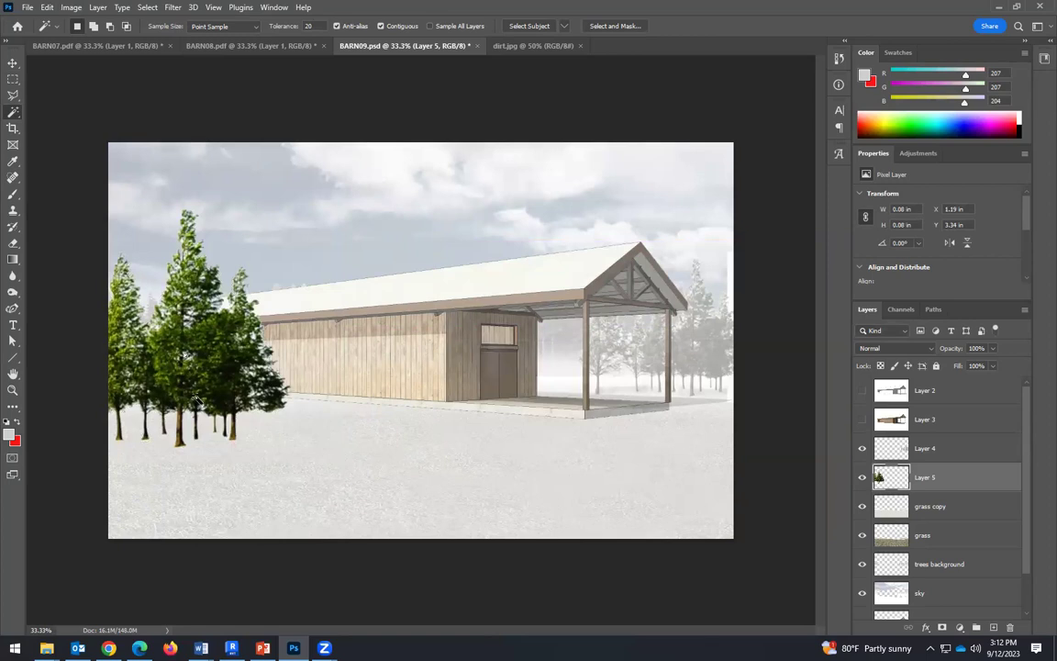
Nudge the large tree group on Layer 5 left to an X position of about -4.16 in, clear of the barn's windowed end.
{"action": "left_click", "coordinate": [520, 557]}
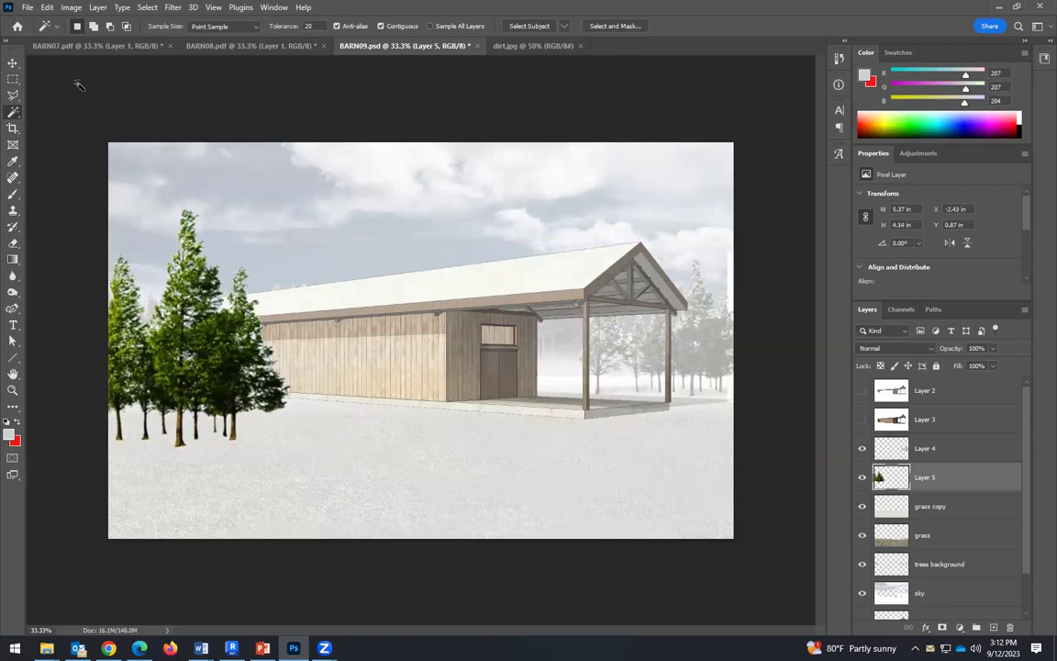
{"action": "left_click", "coordinate": [14, 63]}
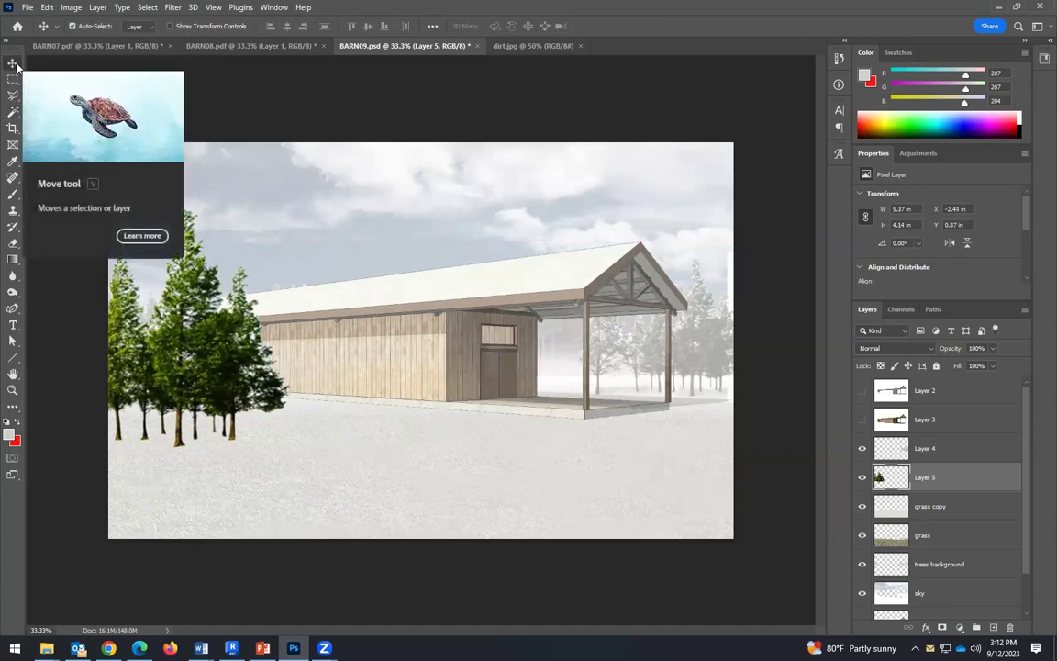
{"action": "key", "text": "shift+Left"}
{"action": "key", "text": "shift+Left"}
{"action": "key", "text": "shift+Left"}
{"action": "key", "text": "shift+Left"}
{"action": "key", "text": "shift+Left"}
{"action": "key", "text": "shift+Left"}
{"action": "key", "text": "shift+Left"}
{"action": "key", "text": "shift+Left"}
{"action": "key", "text": "shift+Left"}
{"action": "key", "text": "shift+Left"}
{"action": "key", "text": "shift+Left"}
{"action": "key", "text": "shift+Left"}
{"action": "key", "text": "shift+Left"}
{"action": "key", "text": "shift+Left"}
{"action": "key", "text": "shift+Left"}
{"action": "key", "text": "shift+Left"}
{"action": "key", "text": "shift+Left"}
{"action": "key", "text": "shift+Left"}
{"action": "key", "text": "shift+Left"}
{"action": "key", "text": "shift+Left"}
{"action": "key", "text": "shift+Left"}
{"action": "key", "text": "shift+Left"}
{"action": "key", "text": "shift+Left"}
{"action": "key", "text": "shift+Left"}
{"action": "key", "text": "shift+Left"}
{"action": "key", "text": "shift+Left"}
{"action": "key", "text": "shift+Left"}
{"action": "key", "text": "shift+Left"}
{"action": "key", "text": "shift+Left"}
{"action": "key", "text": "shift+Left"}
{"action": "key", "text": "shift+Left"}
{"action": "key", "text": "shift+Left"}
{"action": "key", "text": "shift+Left"}
{"action": "key", "text": "shift+Left"}
{"action": "key", "text": "shift+Left"}
{"action": "key", "text": "shift+Left"}
{"action": "key", "text": "shift+Left"}
{"action": "key", "text": "shift+Left"}
{"action": "key", "text": "shift+Left"}
{"action": "key", "text": "shift+Left"}
{"action": "key", "text": "shift+Left"}
{"action": "key", "text": "shift+Left"}
{"action": "key", "text": "shift+Left"}
{"action": "key", "text": "shift+Left"}
{"action": "key", "text": "shift+Left"}
{"action": "key", "text": "shift+Left"}
{"action": "key", "text": "shift+Left"}
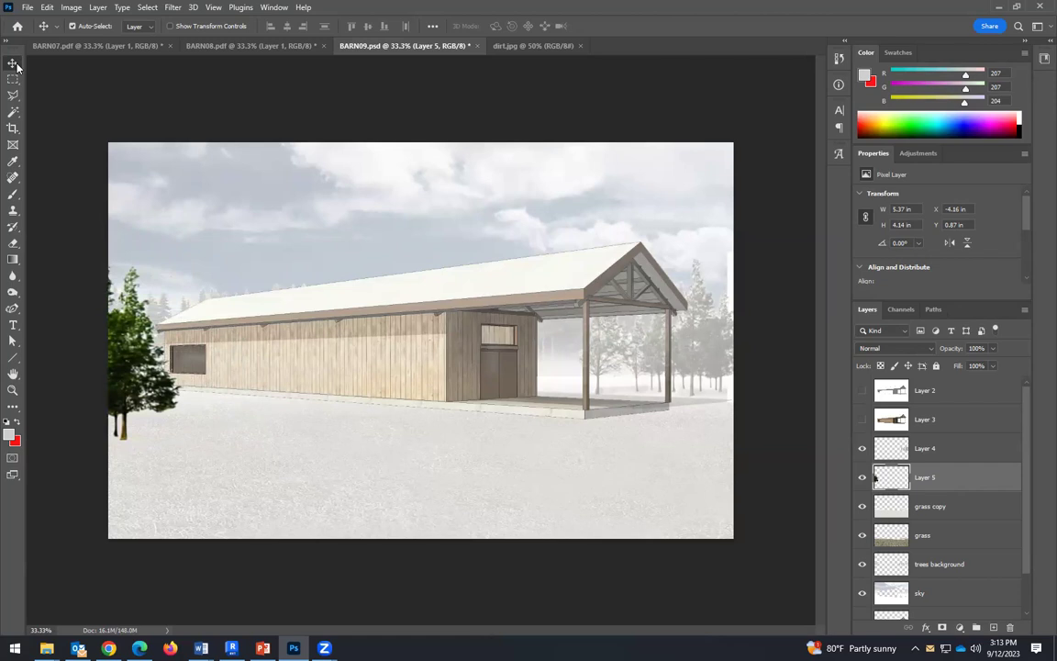
Check the snowy house reference slide in PowerPoint, and in Photoshop stretch the Layer 5 tree group upward to about 122% of its height.
{"action": "left_click", "coordinate": [263, 648]}
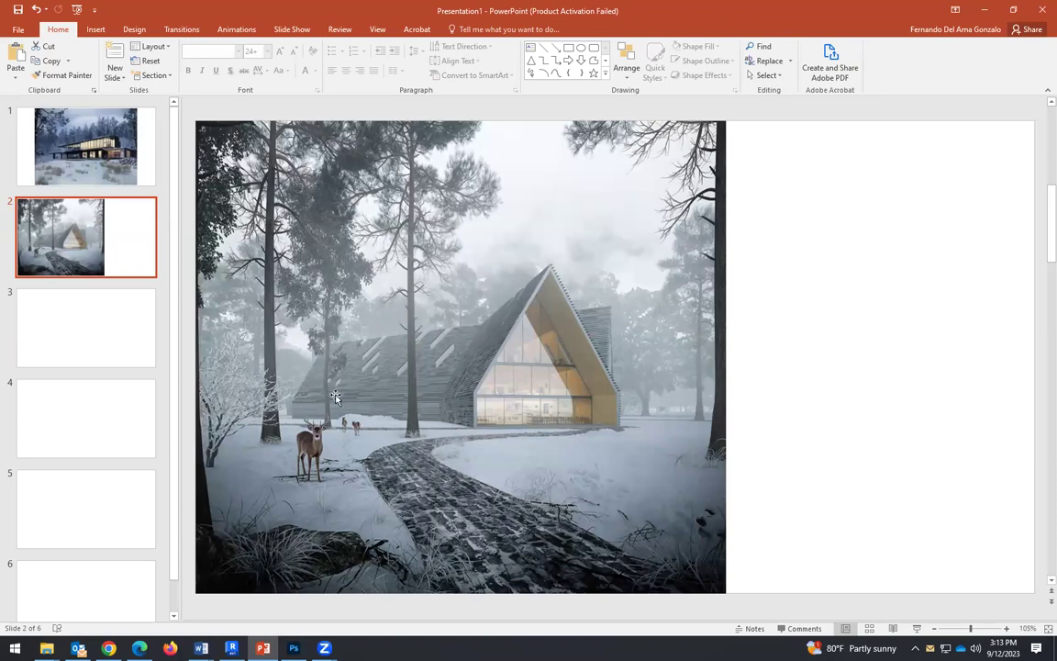
{"action": "left_click", "coordinate": [293, 648]}
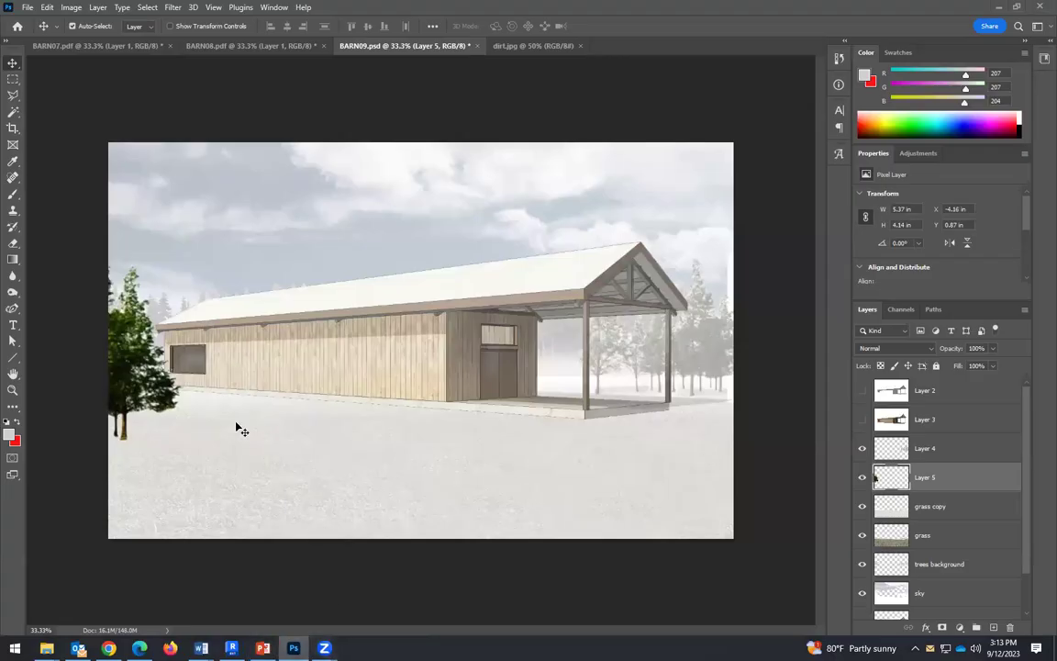
{"action": "left_click", "coordinate": [74, 9]}
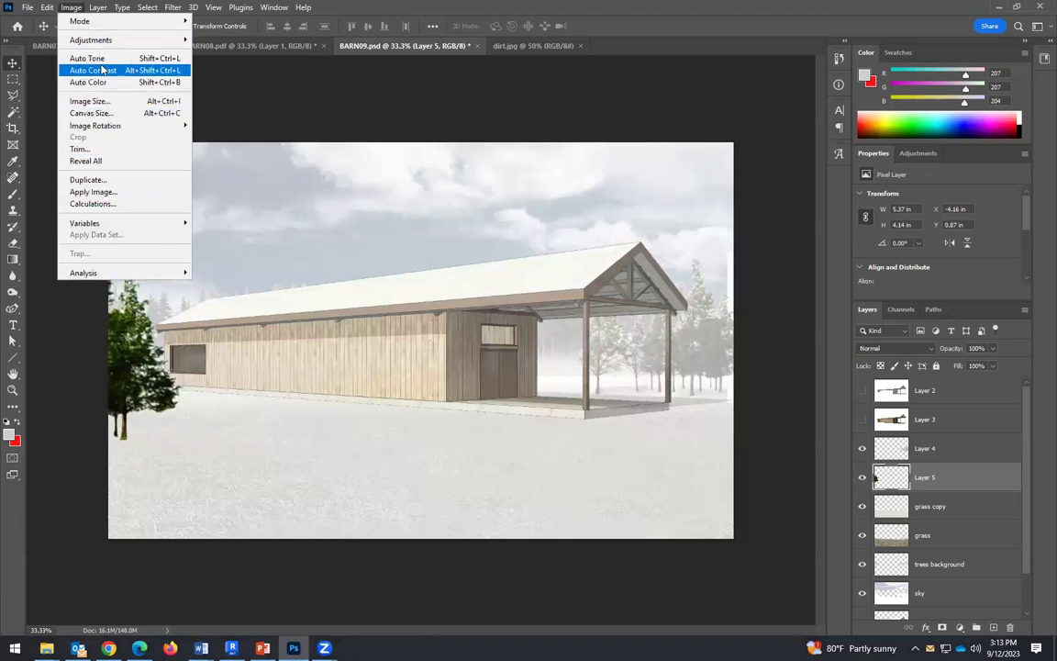
{"action": "mouse_move", "coordinate": [47, 7]}
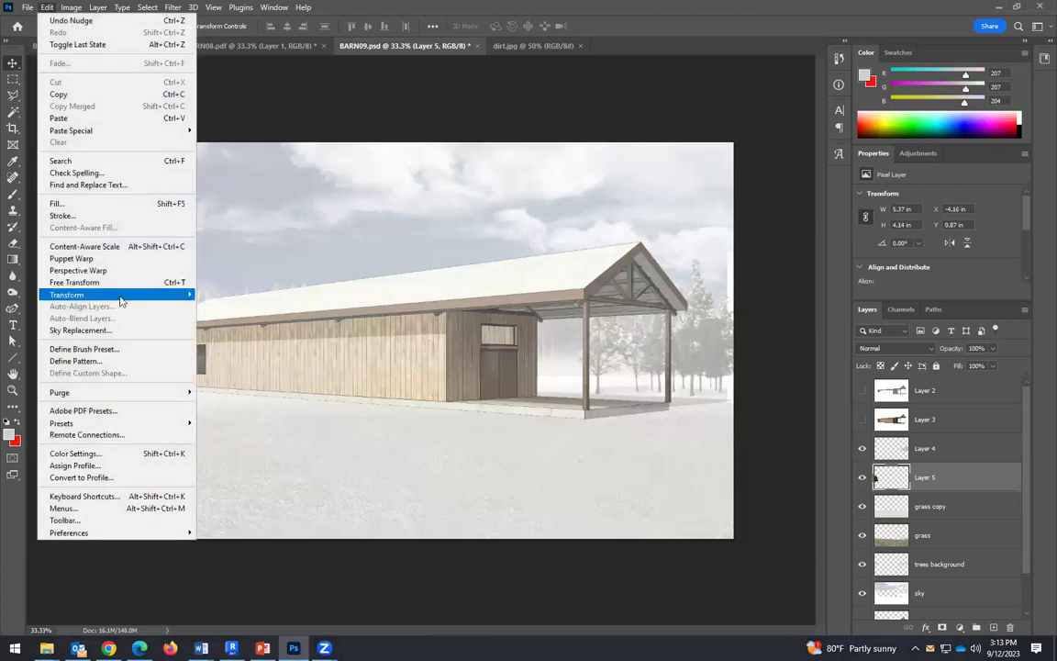
{"action": "mouse_move", "coordinate": [91, 295]}
{"action": "left_click", "coordinate": [207, 309]}
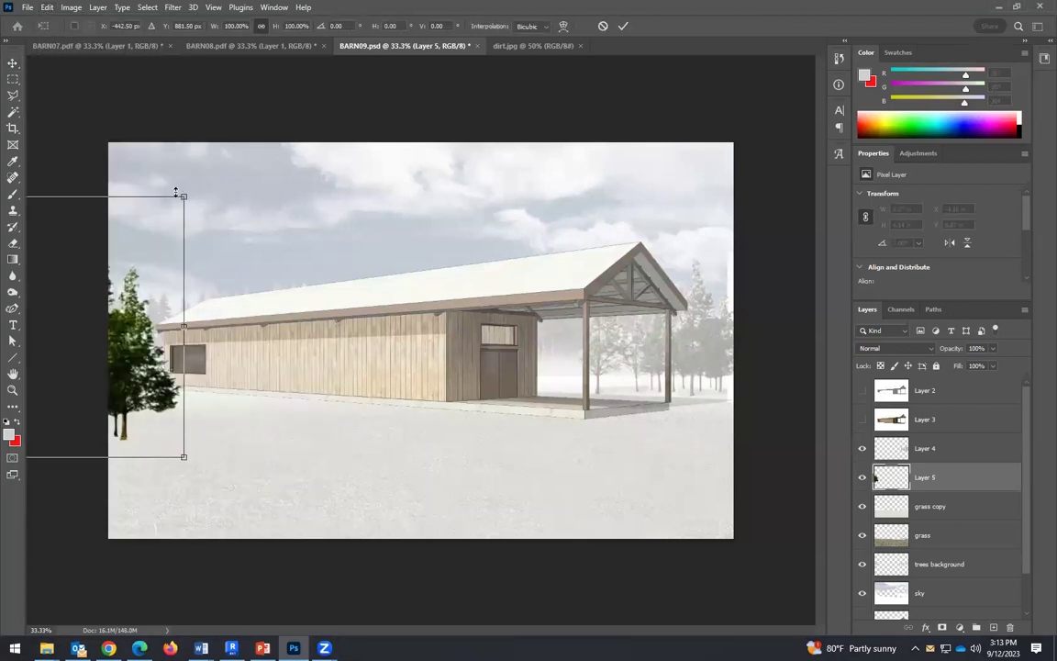
{"action": "left_click_drag", "start_coordinate": [173, 187], "coordinate": [180, 138]}
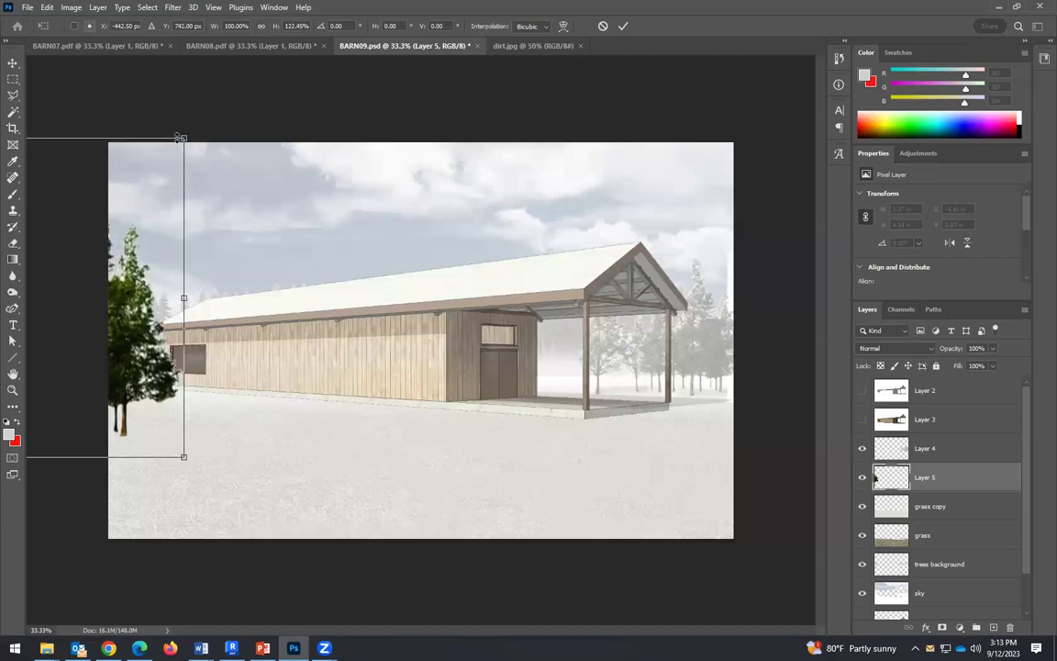
{"action": "left_click", "coordinate": [12, 66]}
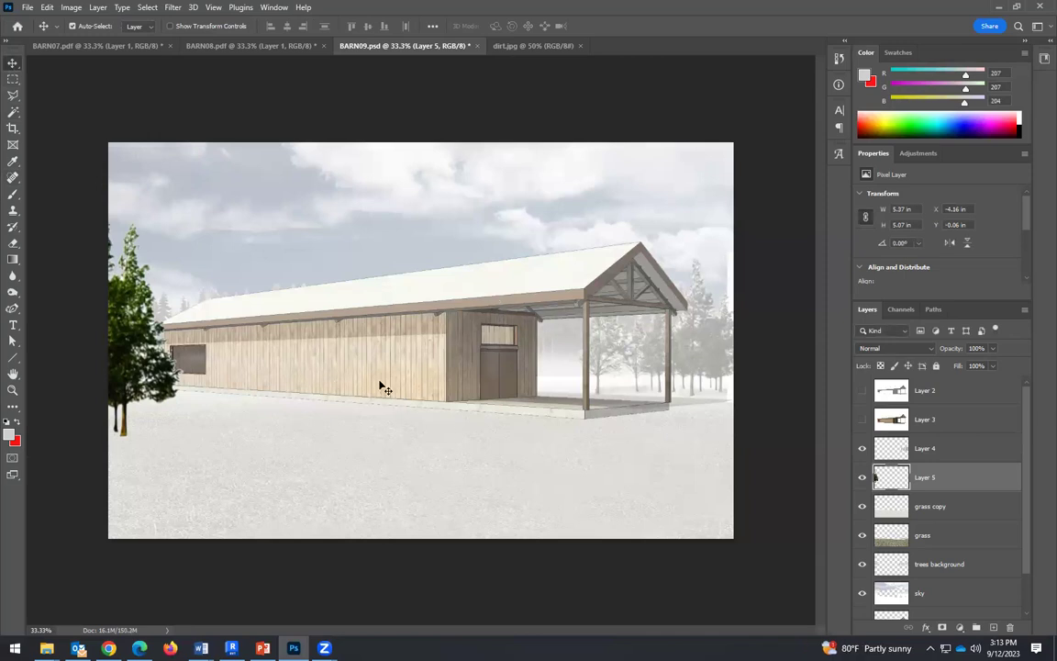
Fade the Layer 5 tree group with Hue/Saturation, using saturation -82 and lightness +34.
{"action": "left_click", "coordinate": [70, 8]}
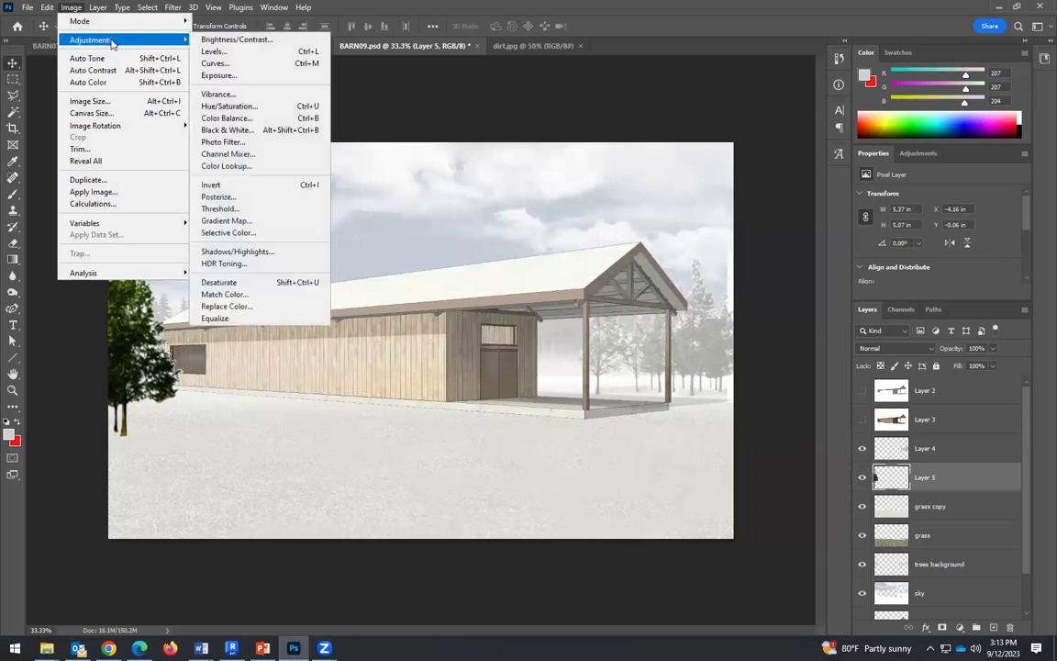
{"action": "left_click", "coordinate": [225, 105]}
{"action": "left_click", "coordinate": [823, 195]}
{"action": "key", "text": "ctrl+z"}
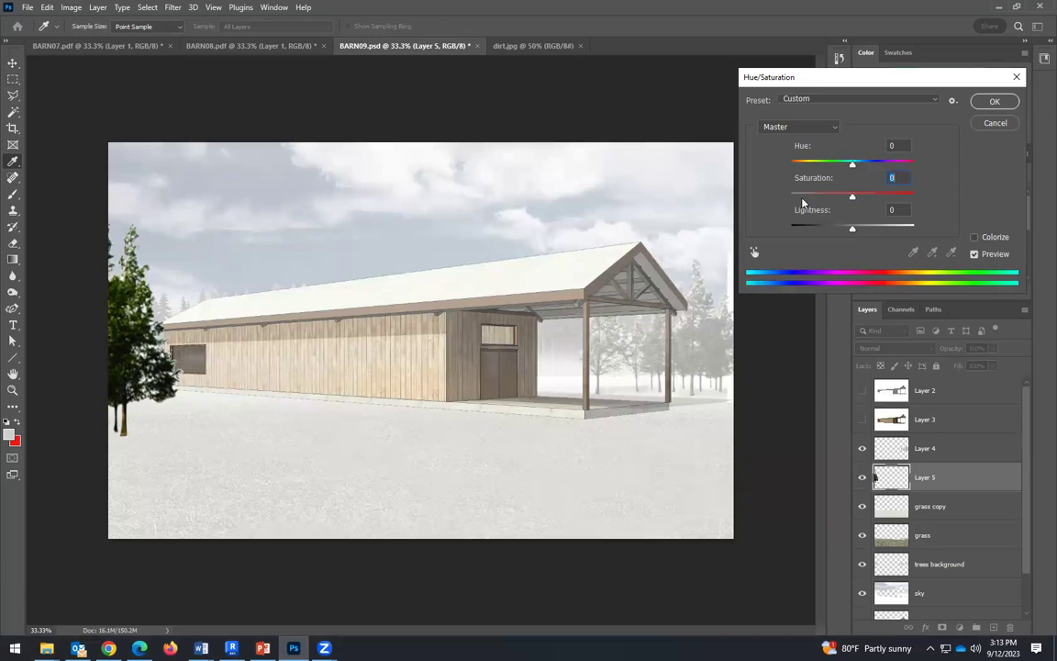
{"action": "left_click", "coordinate": [873, 227]}
{"action": "left_click", "coordinate": [833, 195]}
{"action": "left_click_drag", "start_coordinate": [832, 198], "coordinate": [807, 200]}
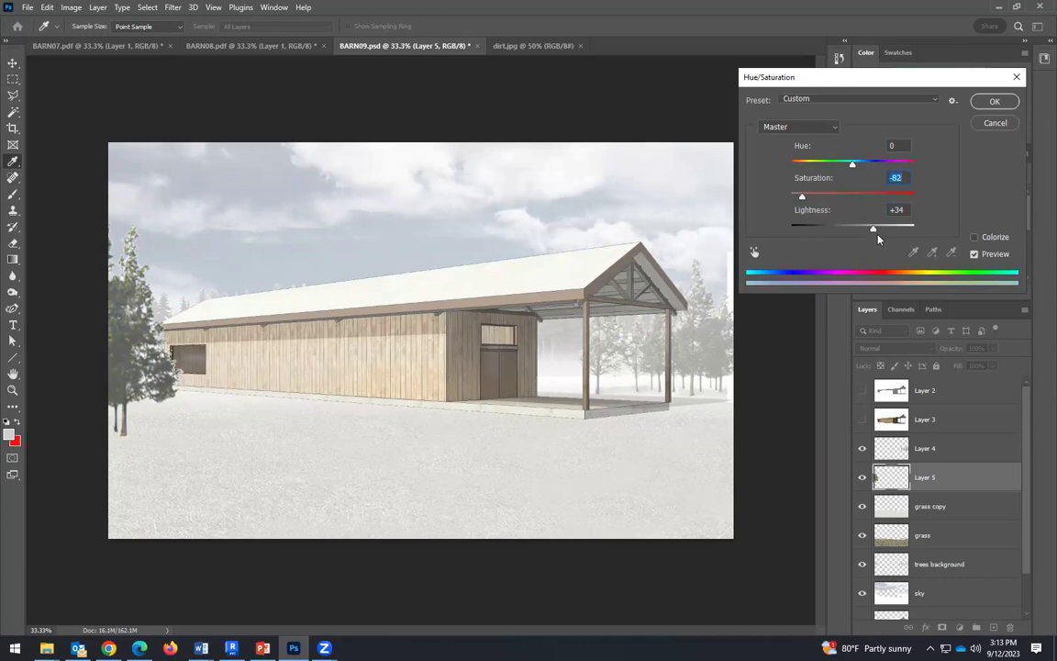
{"action": "left_click", "coordinate": [995, 101]}
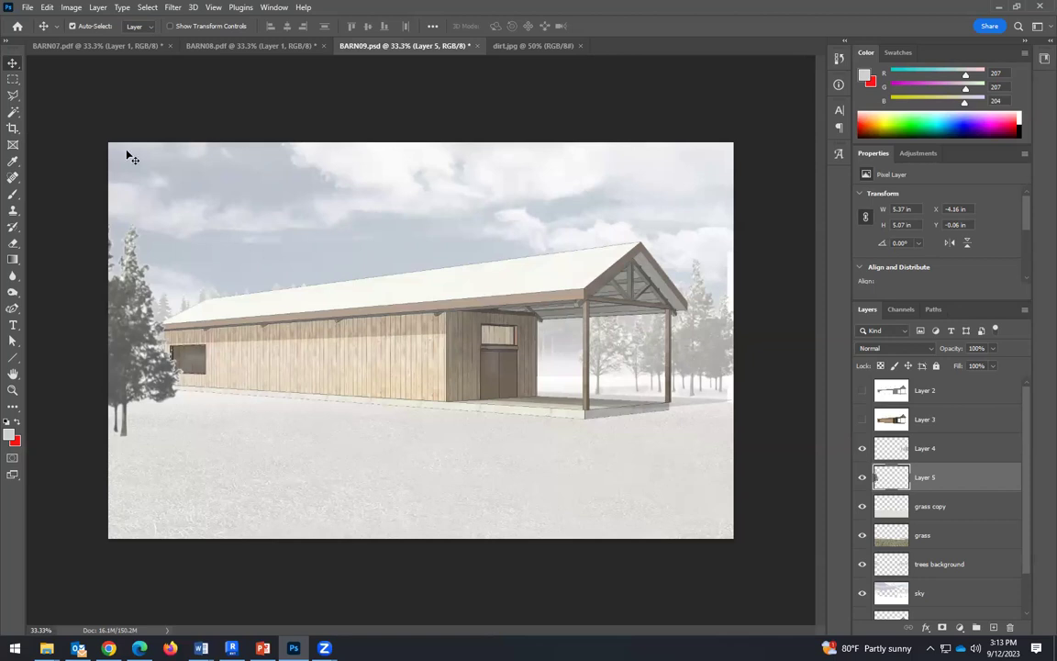
Select the faded tree group with the Magic Wand, adding its upper branches, invert the selection and delete the fringe around it on Layer 5.
{"action": "left_click", "coordinate": [13, 111]}
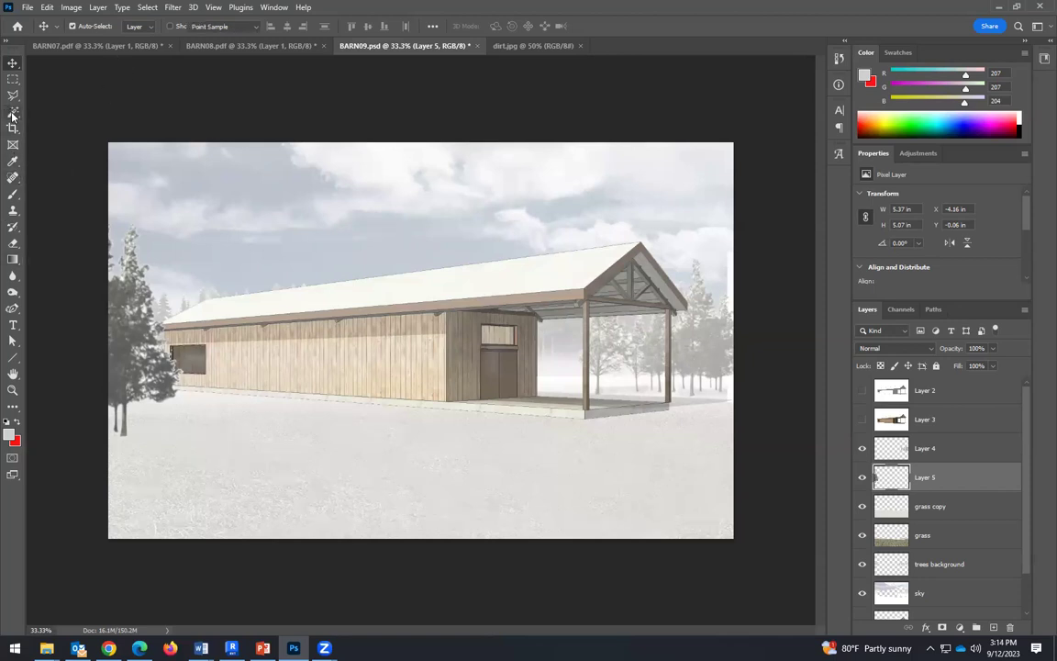
{"action": "left_click", "coordinate": [127, 438]}
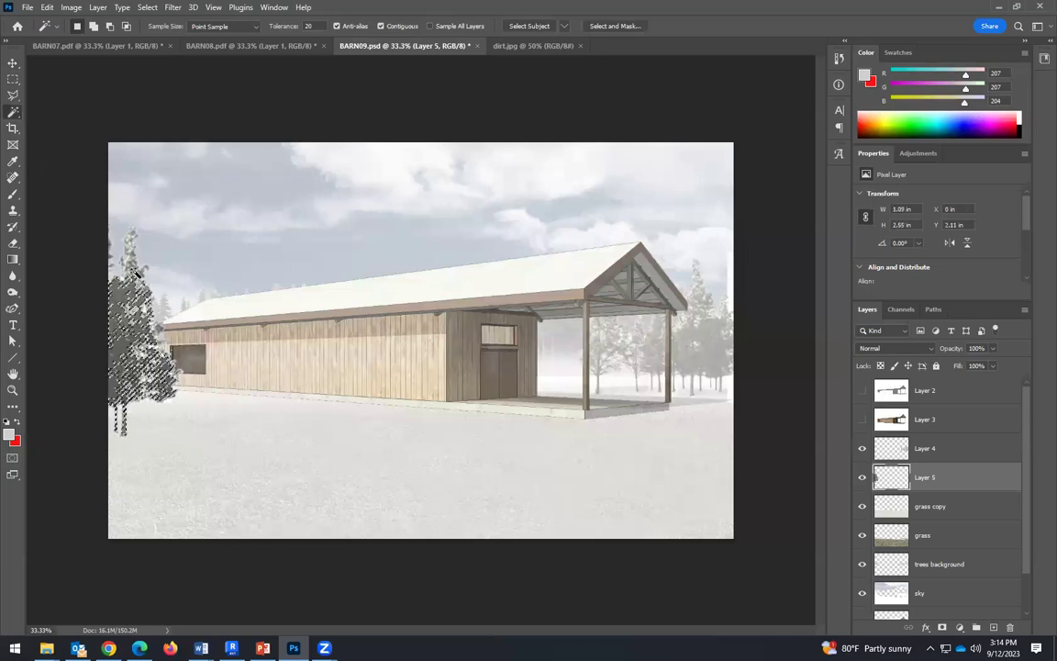
{"action": "left_click", "coordinate": [133, 238], "text": "shift"}
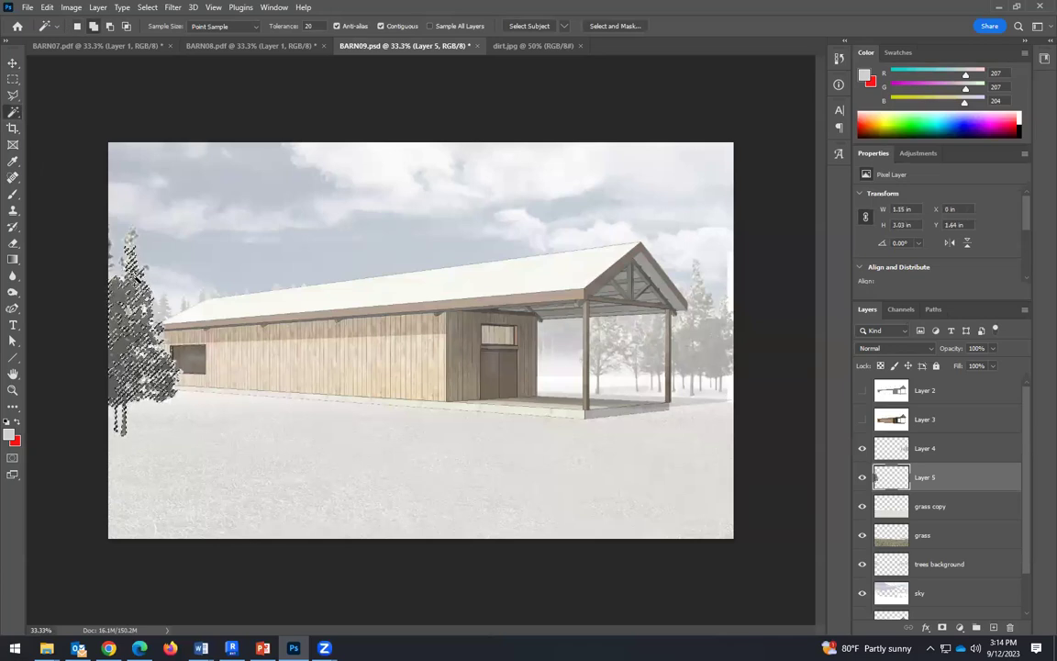
{"action": "left_click", "coordinate": [131, 232], "text": "shift"}
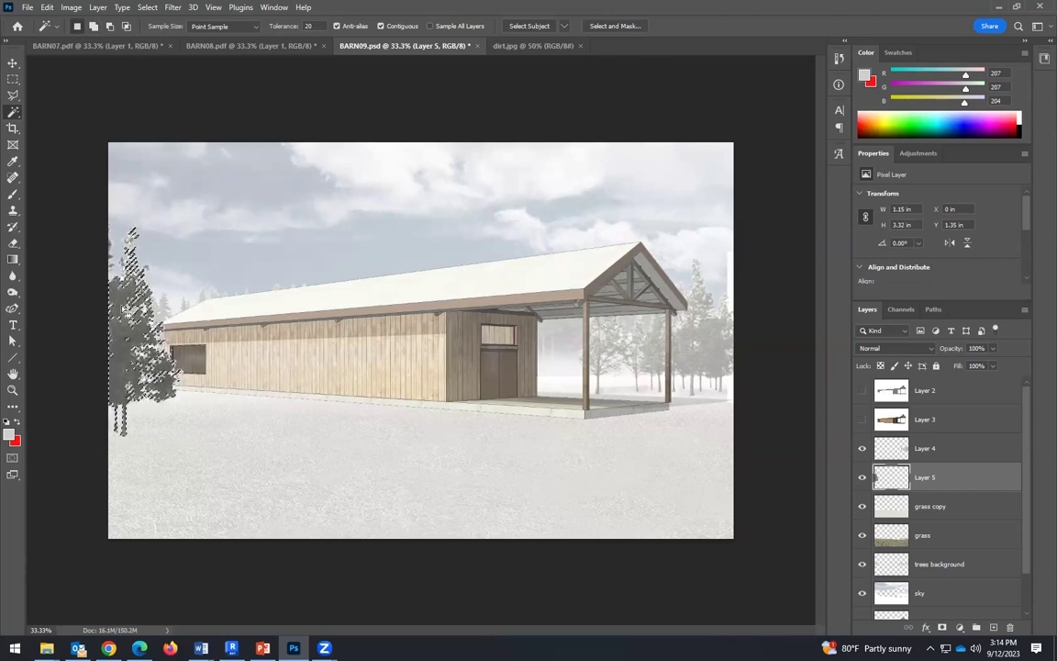
{"action": "left_click", "coordinate": [147, 7]}
{"action": "left_click", "coordinate": [172, 58]}
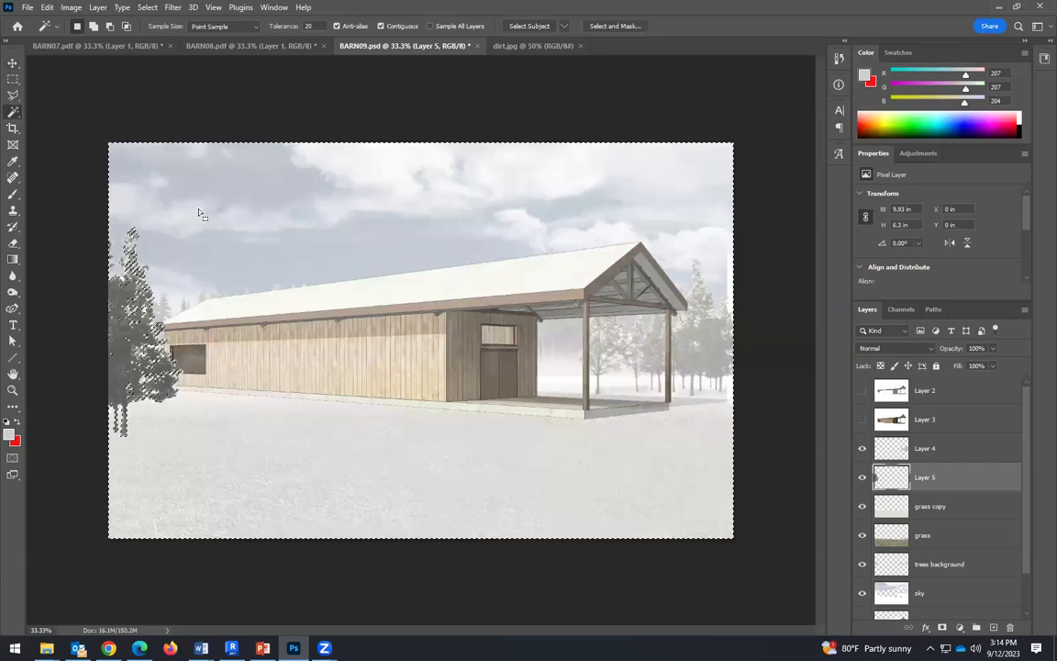
{"action": "key", "text": "Delete"}
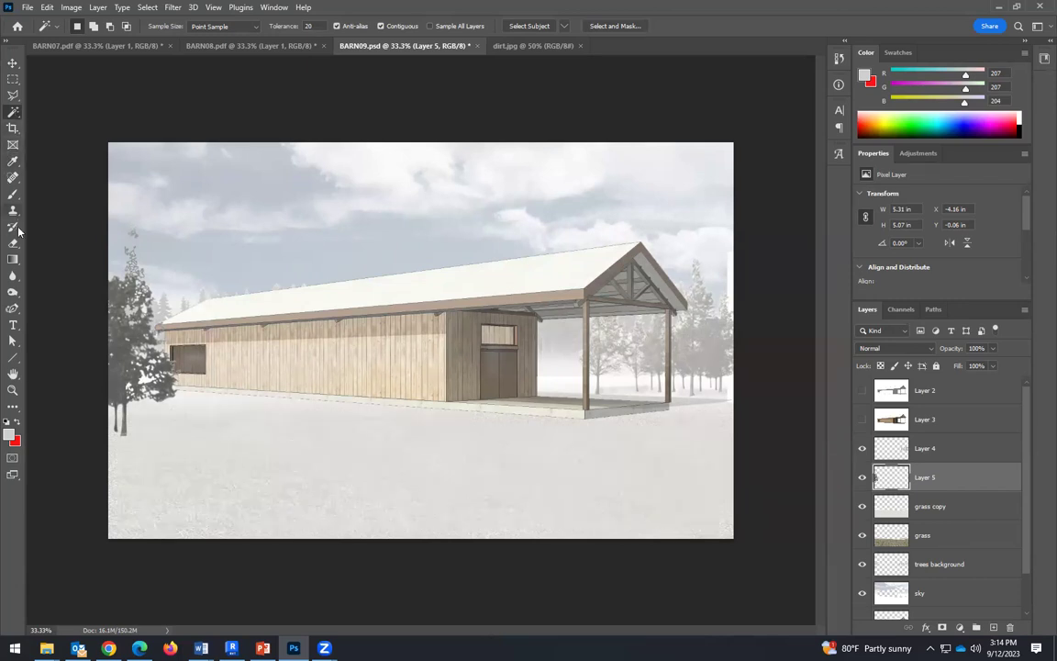
Set the foreground colour to grey RGB 190, 190, 190 and shade the ground at the tree group's base with the 29 px Brush at 31% opacity.
{"action": "left_click", "coordinate": [12, 193]}
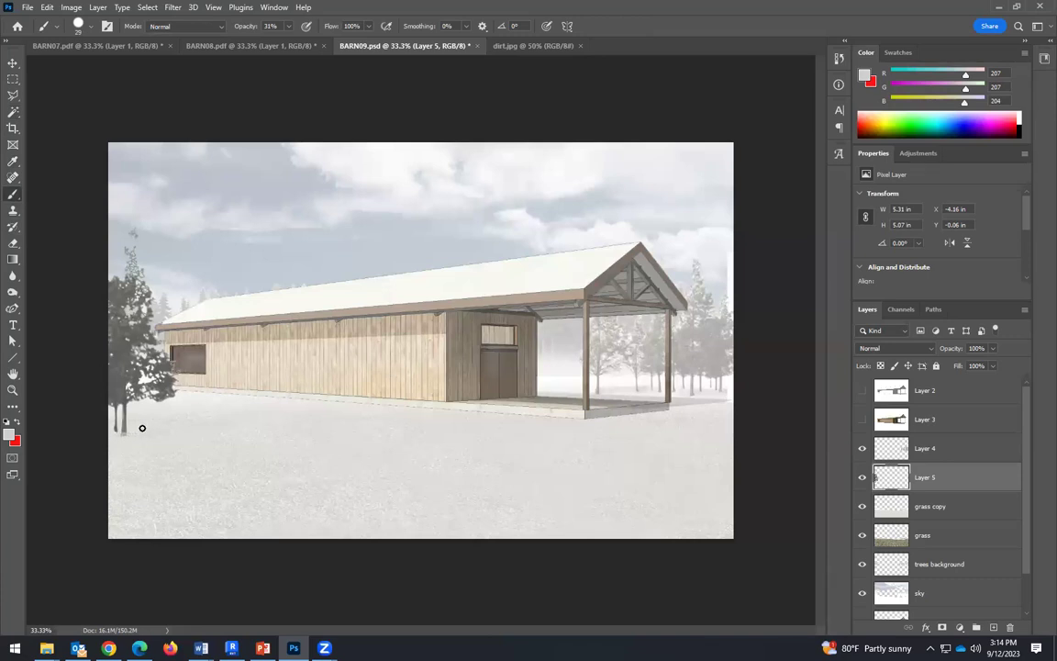
{"action": "left_click", "coordinate": [9, 436]}
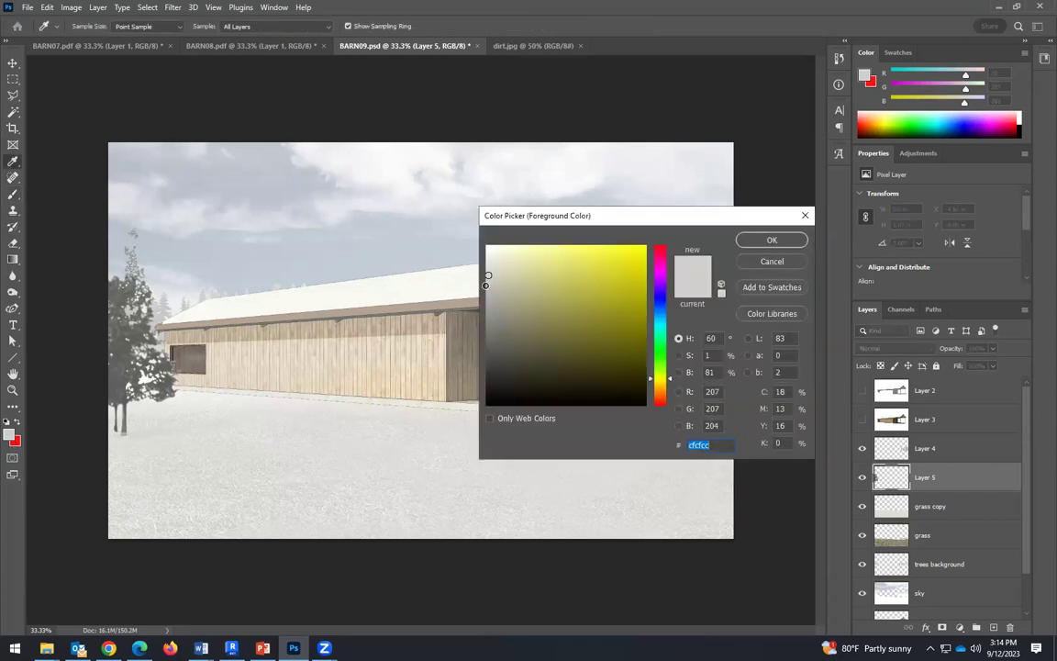
{"action": "left_click", "coordinate": [772, 240]}
{"action": "key", "text": "b"}
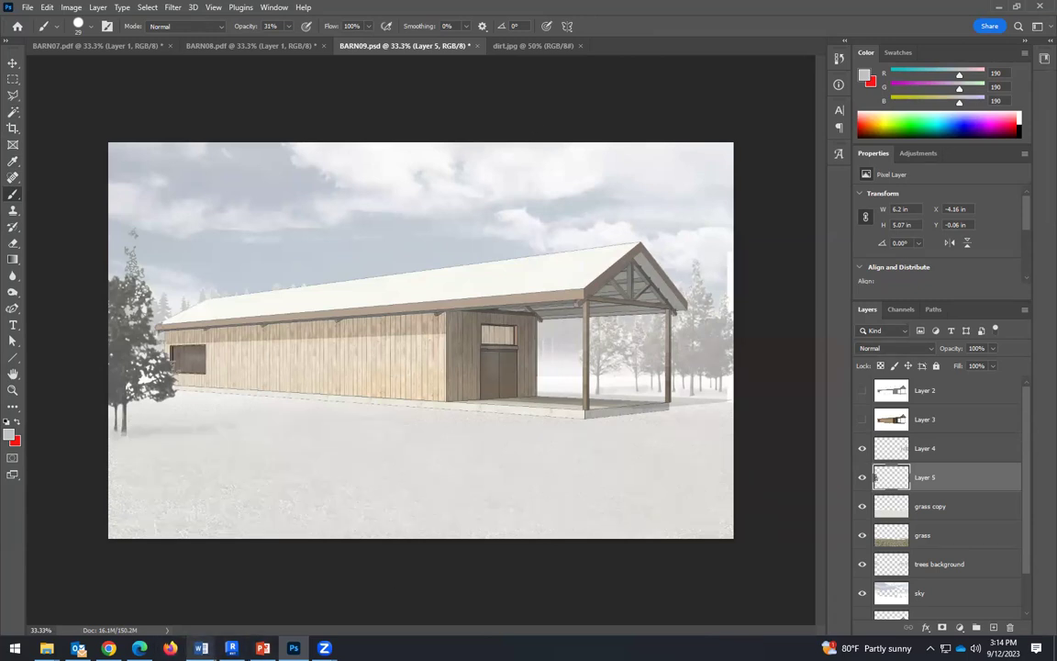
Review the reference slide in PowerPoint and open the "field of snow with many tracks and footprints" image from Chrome's "footprint on snow" results.
{"action": "left_click", "coordinate": [263, 648]}
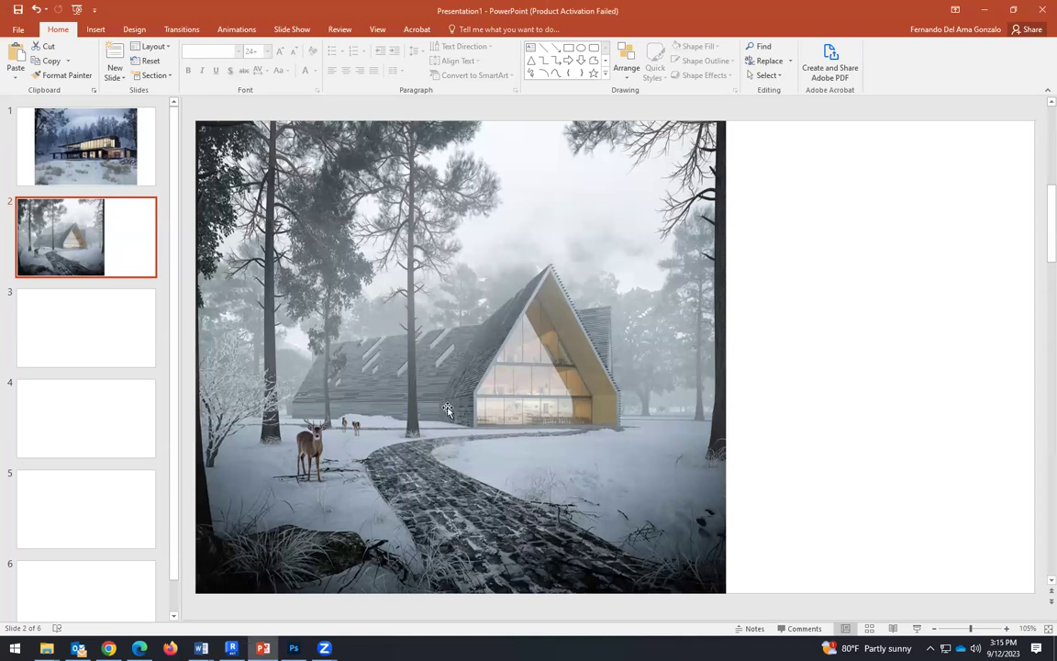
{"action": "left_click", "coordinate": [78, 648]}
{"action": "left_click", "coordinate": [109, 648]}
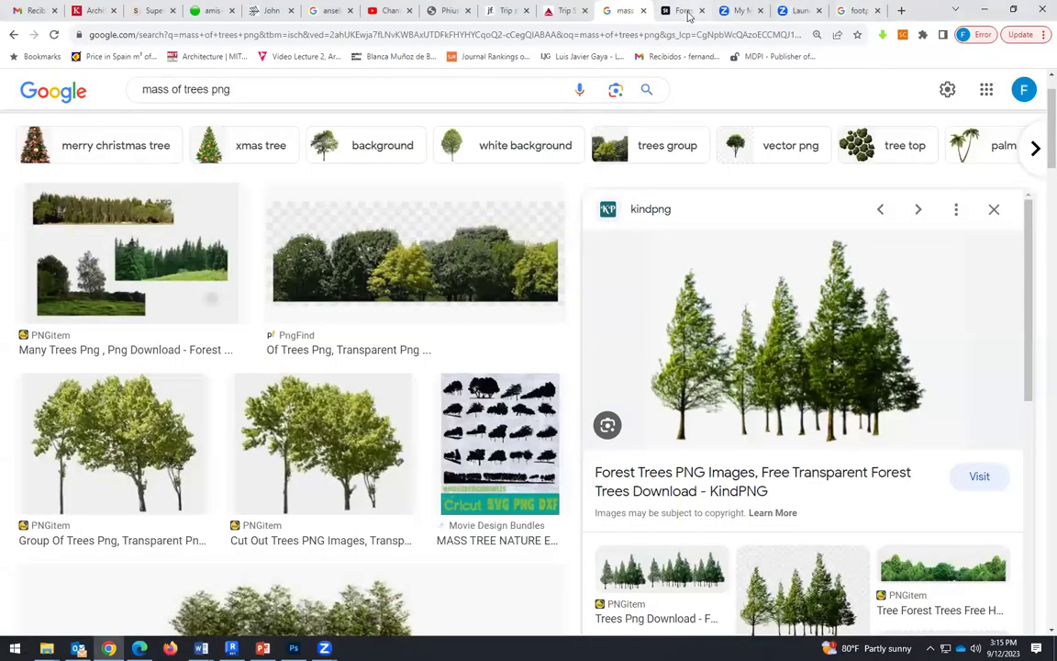
{"action": "left_click", "coordinate": [854, 10]}
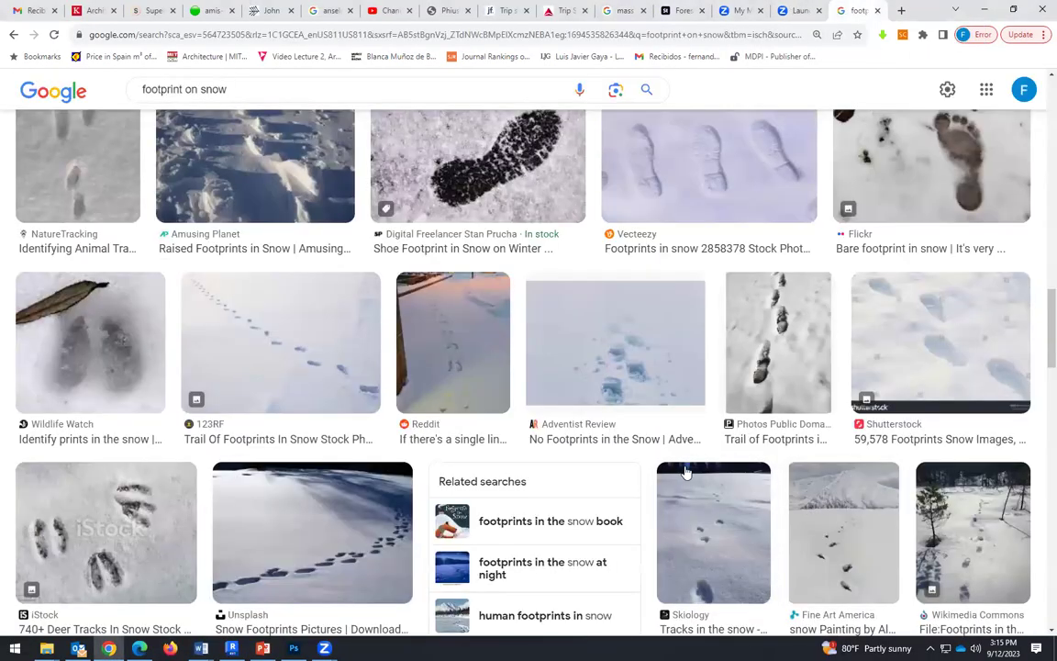
{"action": "scroll", "coordinate": [679, 395], "scroll_direction": "down", "scroll_amount": 2}
{"action": "scroll", "coordinate": [691, 433], "scroll_direction": "down", "scroll_amount": 4}
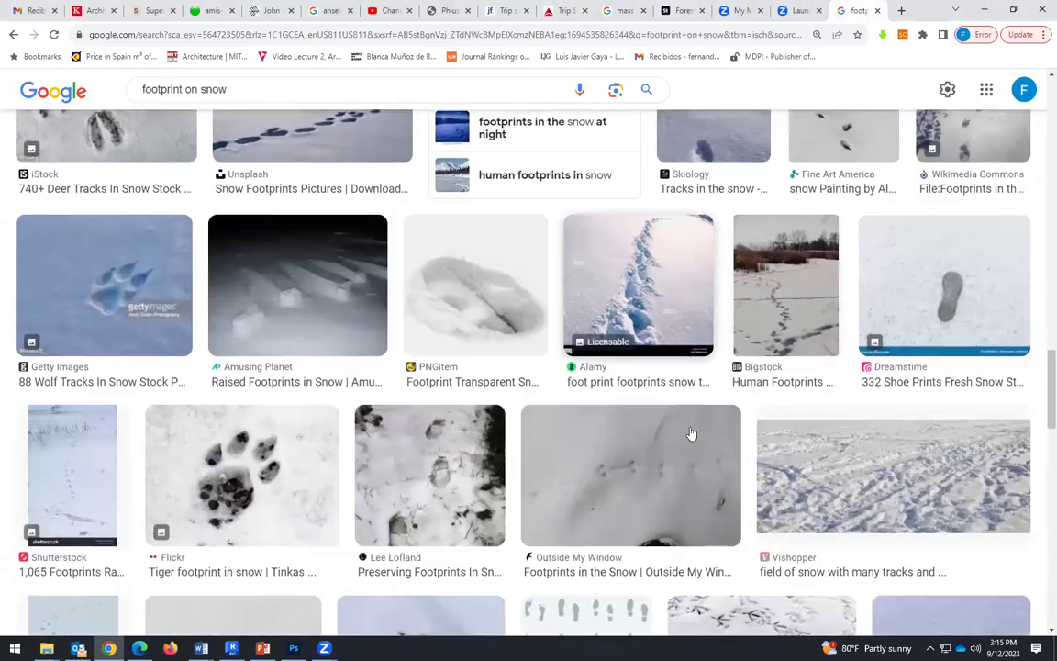
{"action": "left_click", "coordinate": [886, 556]}
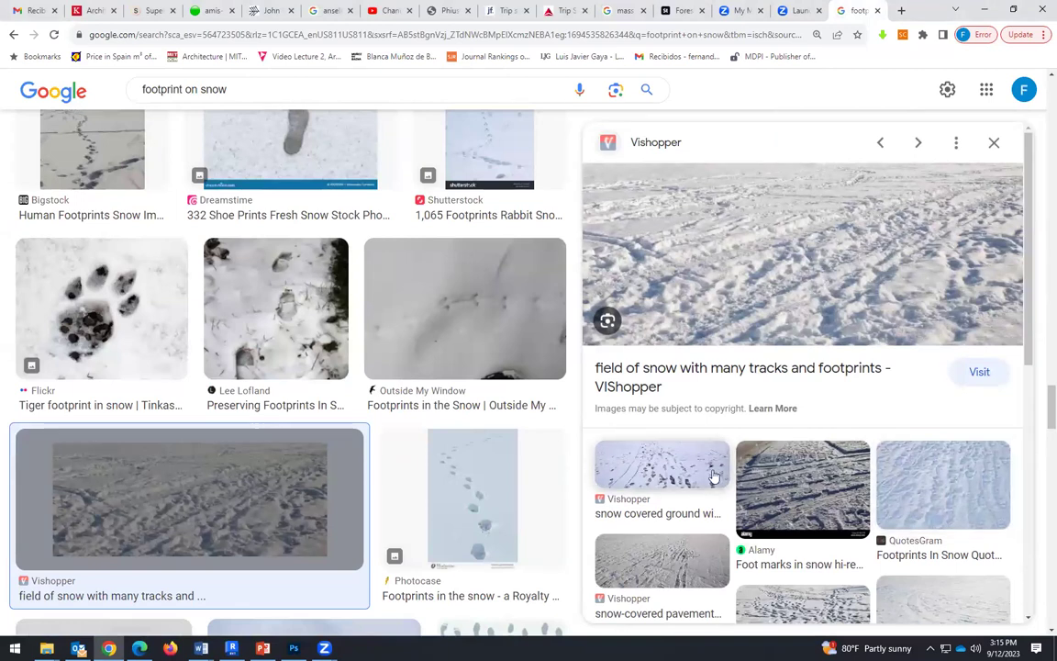
Look through the related snow pictures and copy the Vishopper snow field image with tracks and footprints.
{"action": "scroll", "coordinate": [945, 532], "scroll_direction": "down", "scroll_amount": 2}
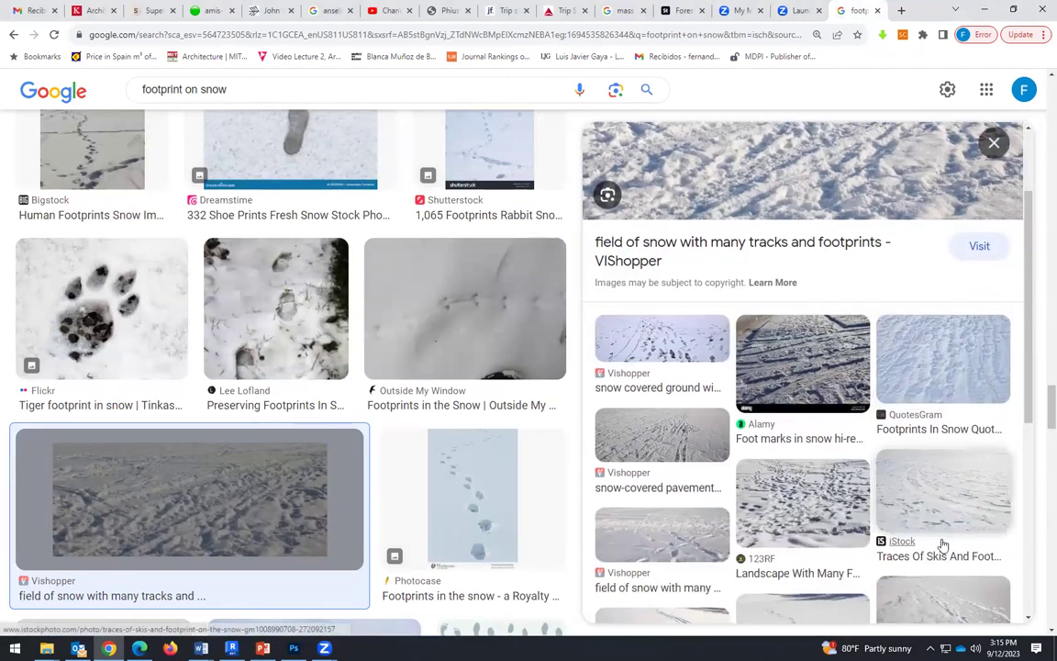
{"action": "scroll", "coordinate": [904, 494], "scroll_direction": "up", "scroll_amount": 1}
{"action": "scroll", "coordinate": [904, 494], "scroll_direction": "up", "scroll_amount": 1}
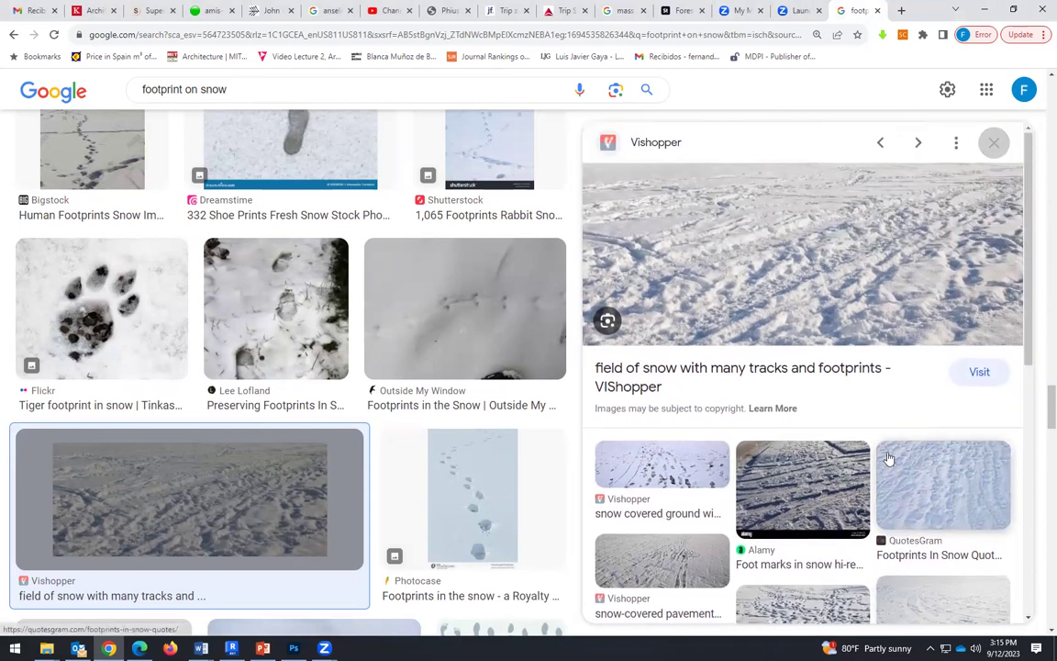
{"action": "right_click", "coordinate": [833, 245]}
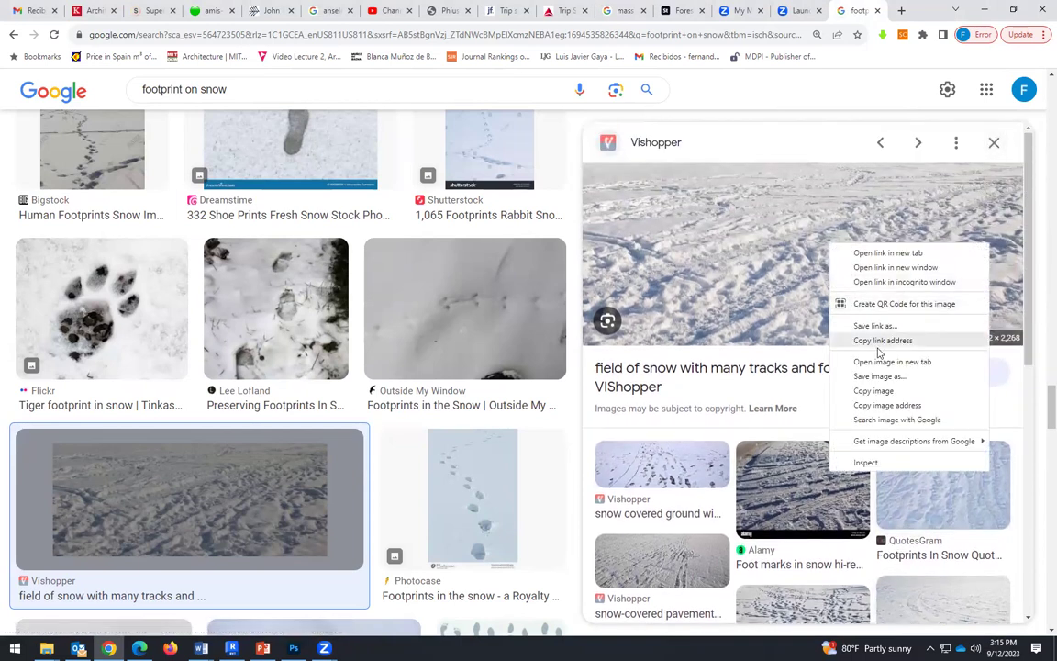
{"action": "left_click", "coordinate": [872, 391]}
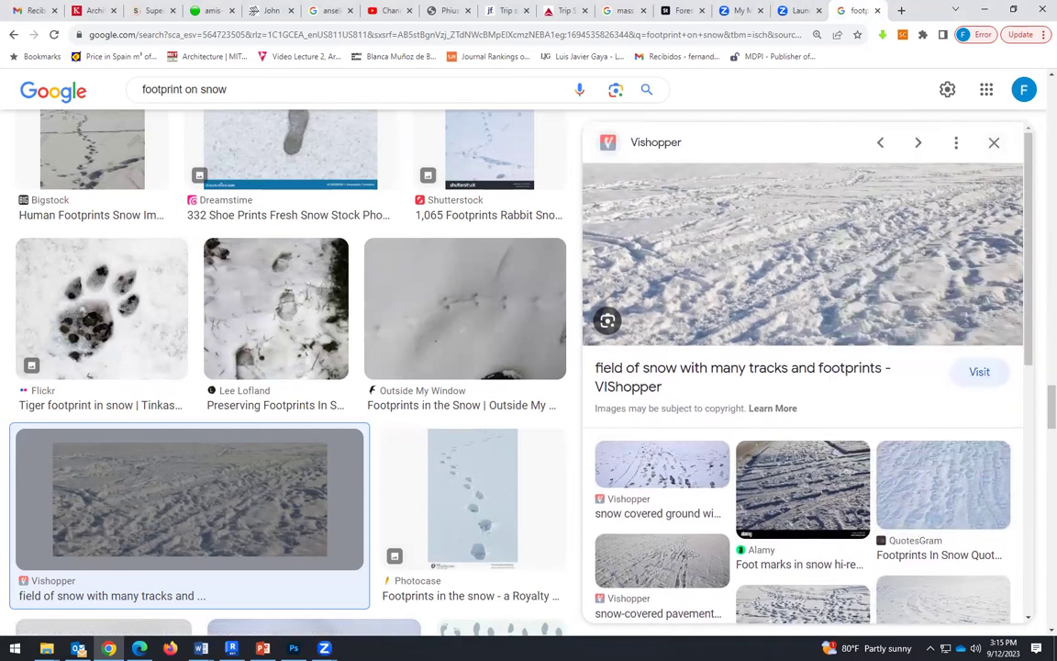
Paste the copied snow field image into the BARN09 document in Photoshop and place its layer between Layer 5 and grass copy.
{"action": "key", "text": "alt+Tab"}
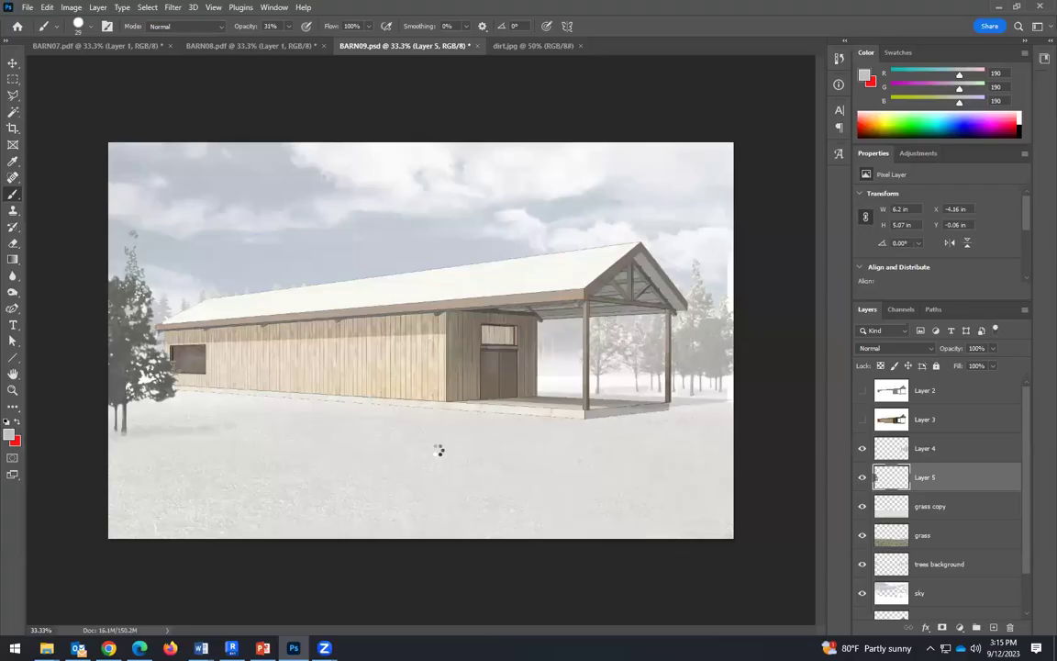
{"action": "key", "text": "ctrl+v"}
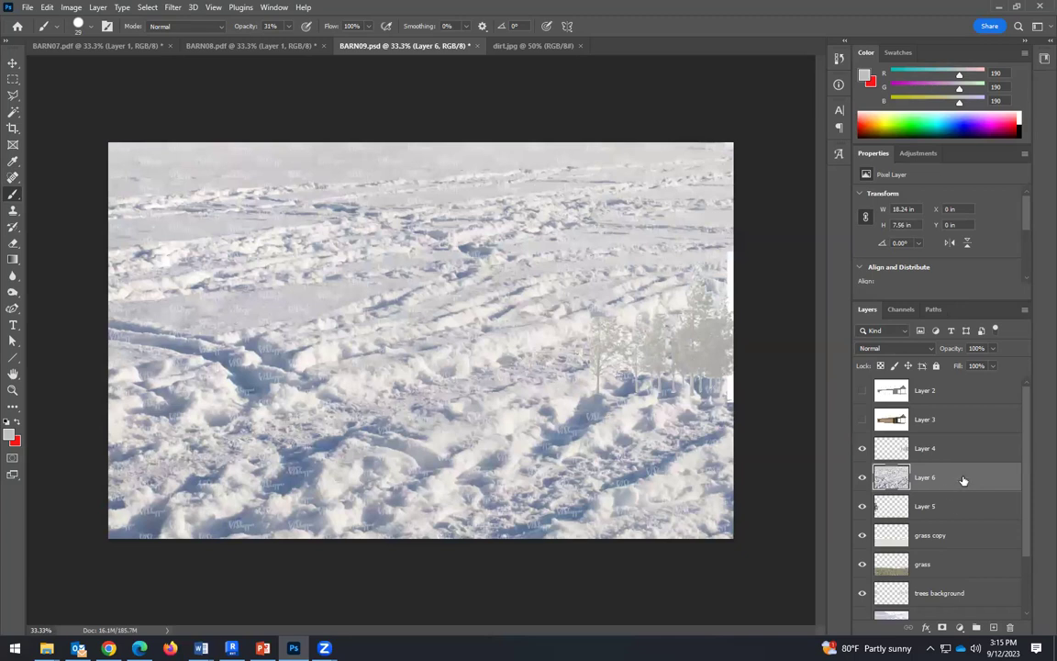
{"action": "left_click_drag", "start_coordinate": [964, 501], "coordinate": [959, 534]}
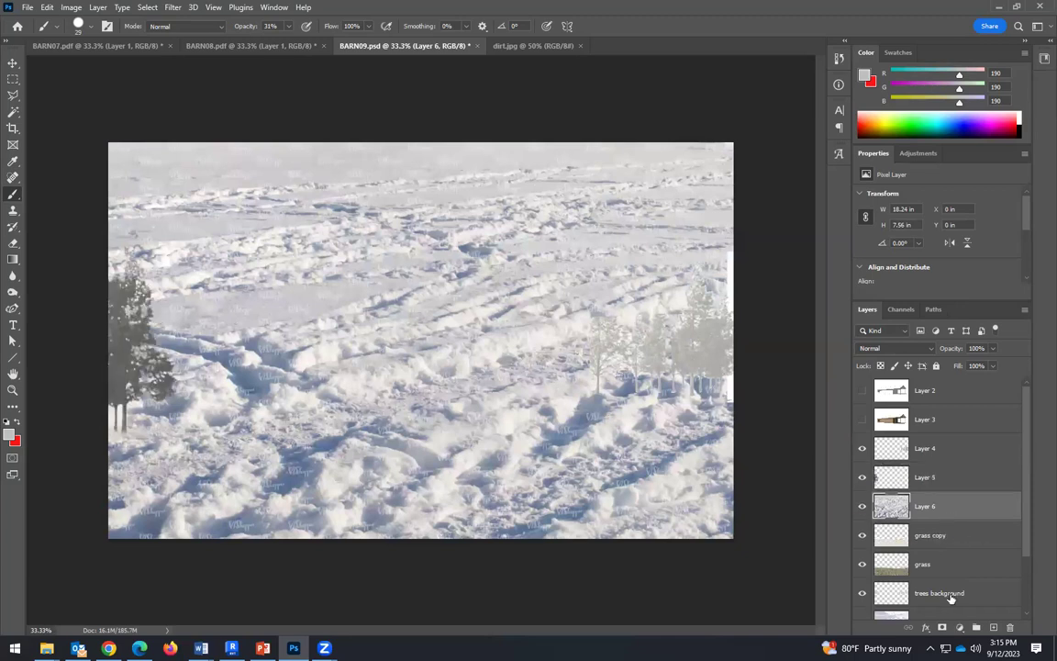
Scale the Layer 6 snow image down to 64.71%, anchored at its lower-right corner so it covers the foreground ground.
{"action": "left_click", "coordinate": [46, 7]}
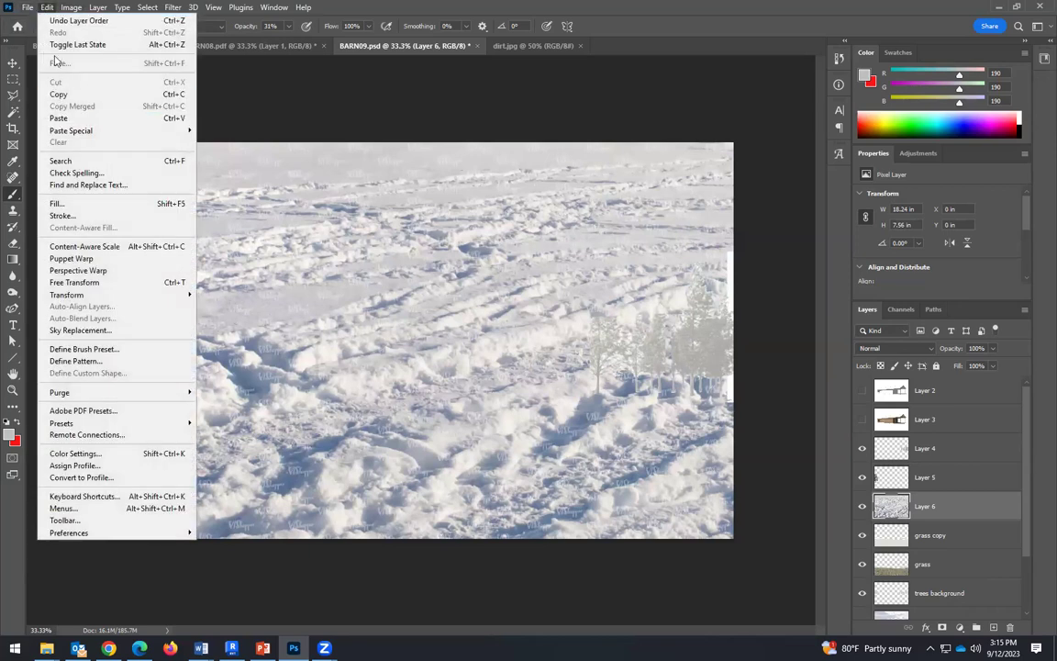
{"action": "mouse_move", "coordinate": [74, 295]}
{"action": "left_click", "coordinate": [213, 313]}
{"action": "left_click_drag", "start_coordinate": [108, 142], "coordinate": [335, 523]}
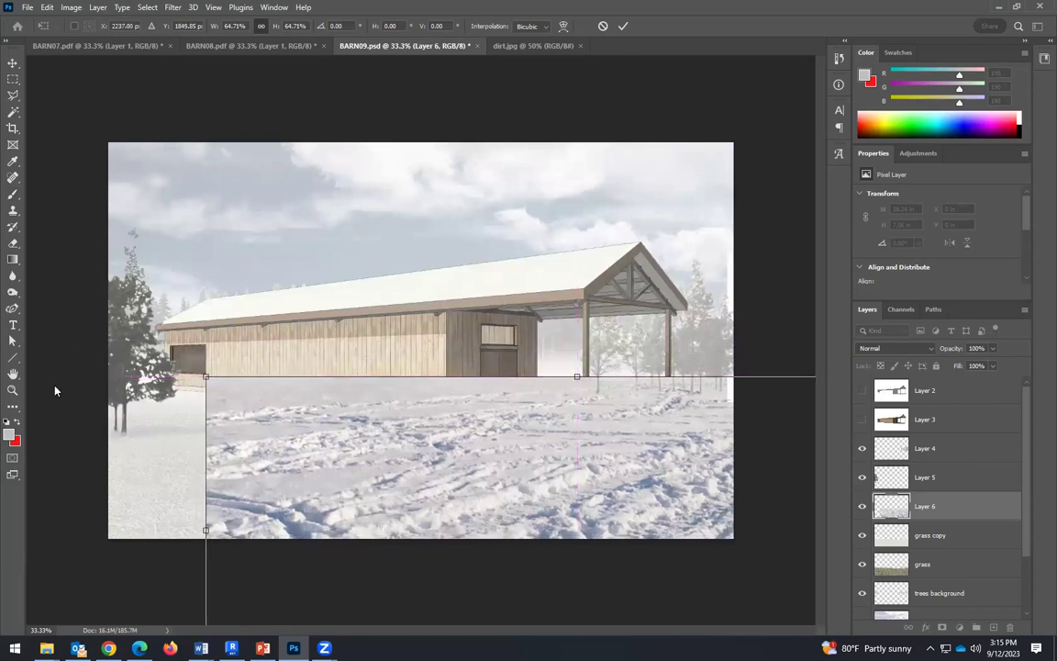
{"action": "left_click", "coordinate": [12, 390]}
{"action": "left_click", "coordinate": [356, 336], "text": "alt"}
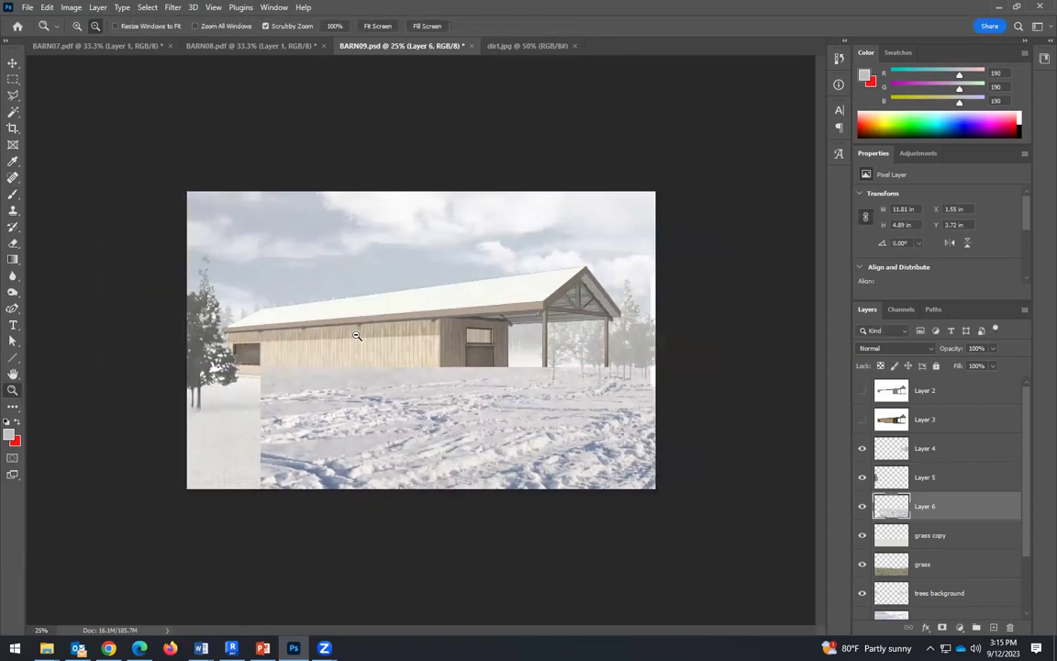
{"action": "left_click", "coordinate": [406, 389], "text": "alt"}
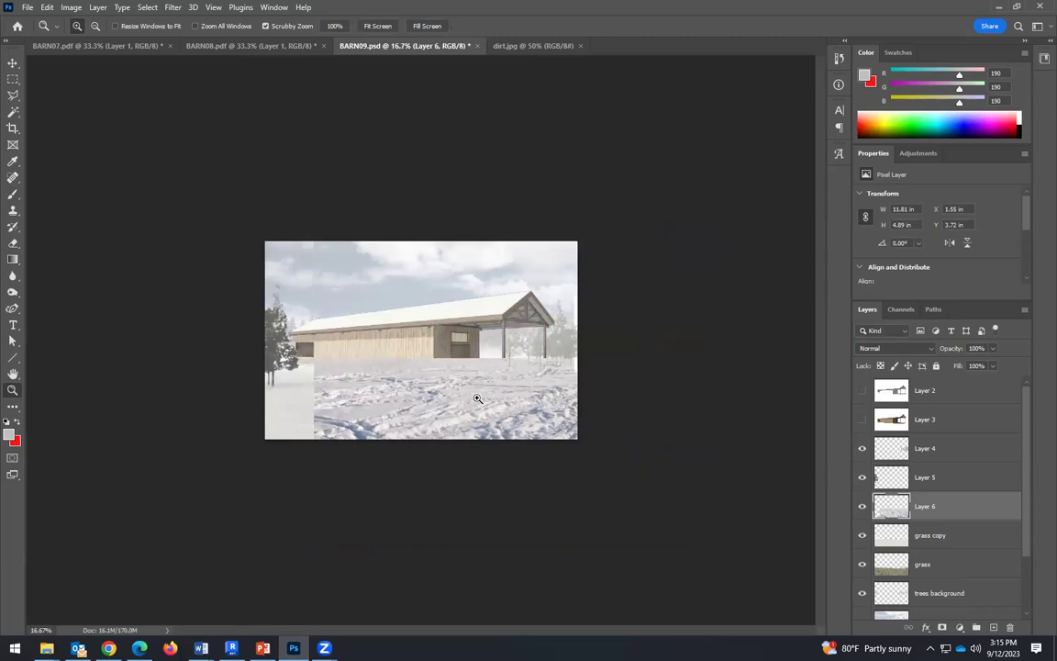
Select the barn outline from Layer 2 with the Magic Wand and an inverse selection, clear that area from Layer 6, and deselect.
{"action": "left_click", "coordinate": [855, 388]}
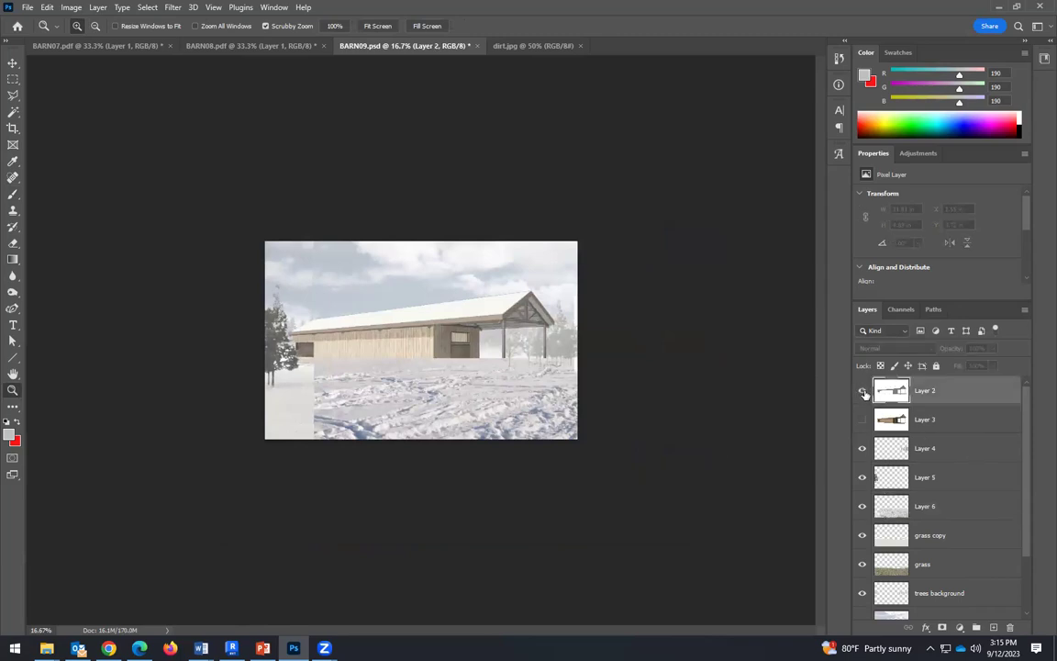
{"action": "left_click", "coordinate": [863, 391]}
{"action": "left_click", "coordinate": [13, 111]}
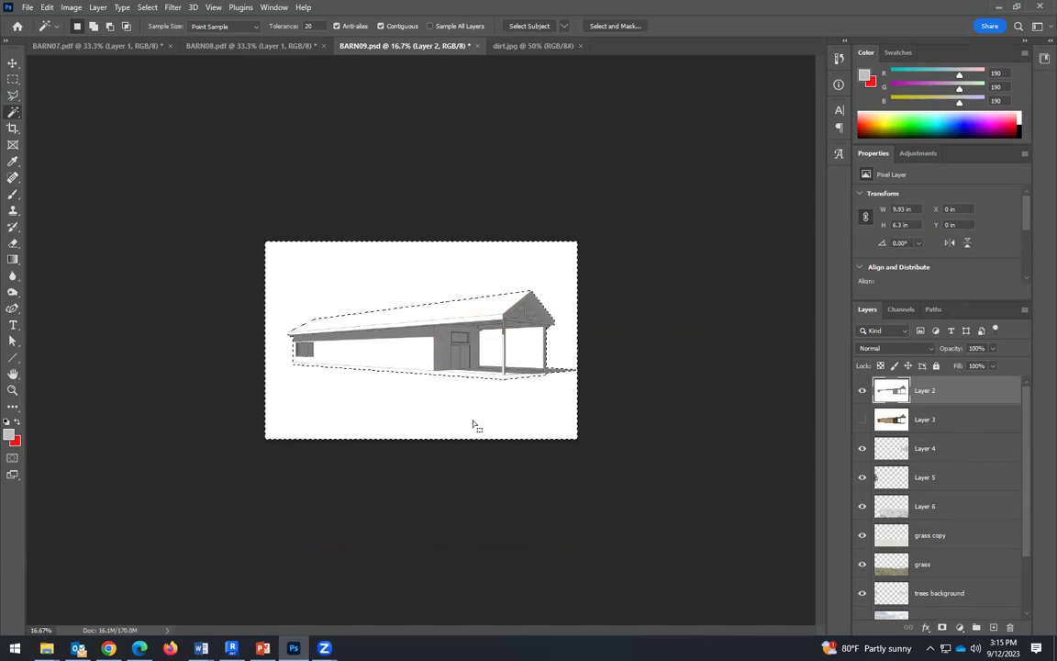
{"action": "left_click", "coordinate": [147, 7]}
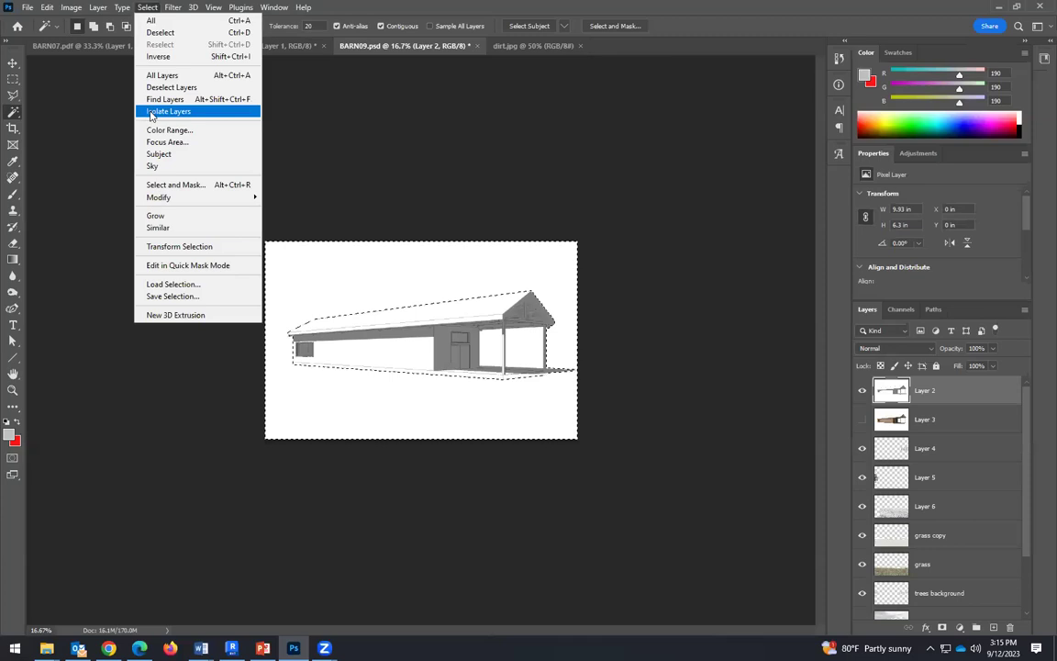
{"action": "left_click", "coordinate": [162, 57]}
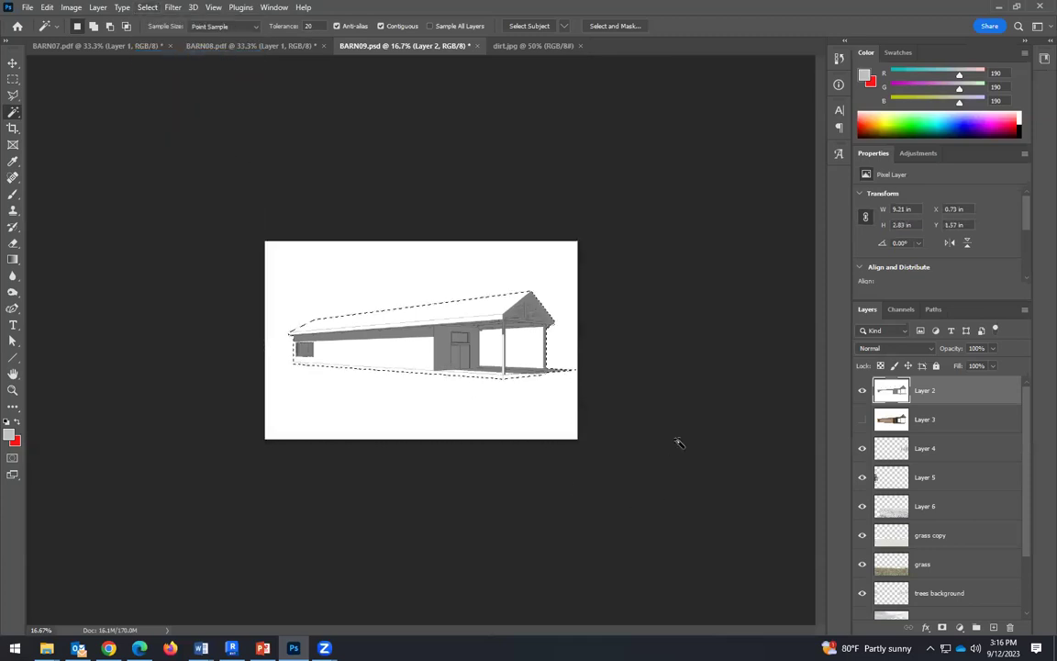
{"action": "left_click", "coordinate": [955, 515]}
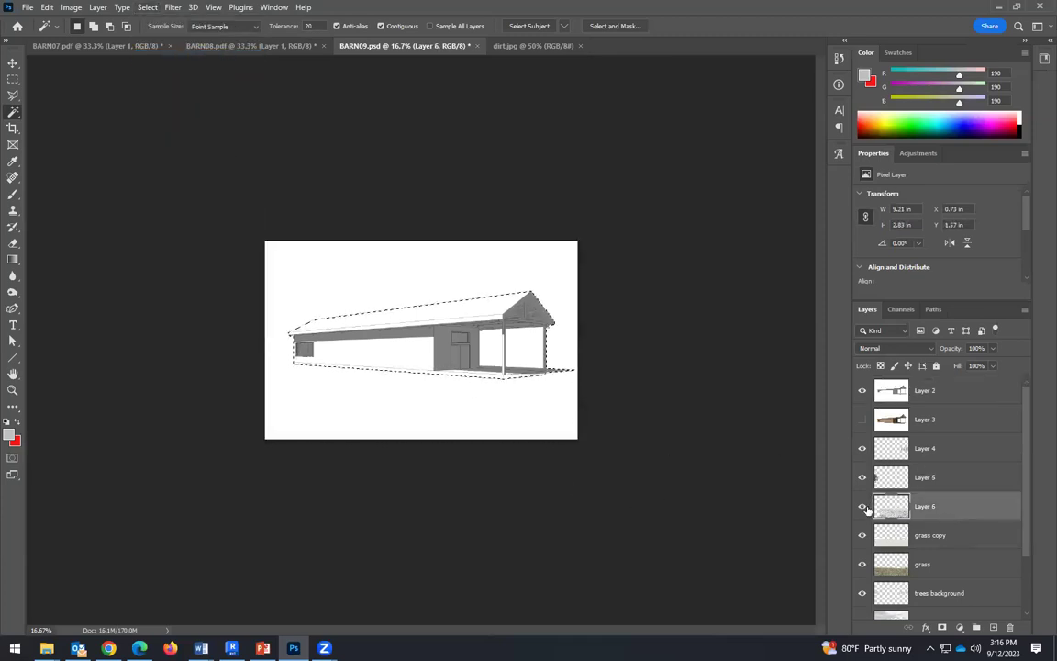
{"action": "left_click", "coordinate": [862, 390]}
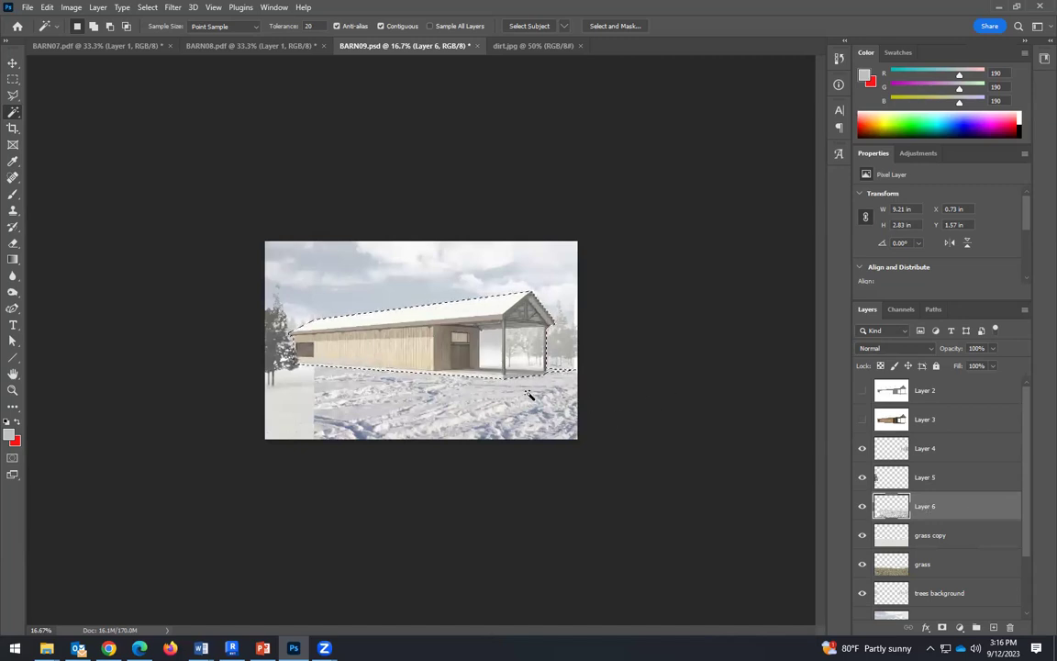
{"action": "key", "text": "ctrl+d"}
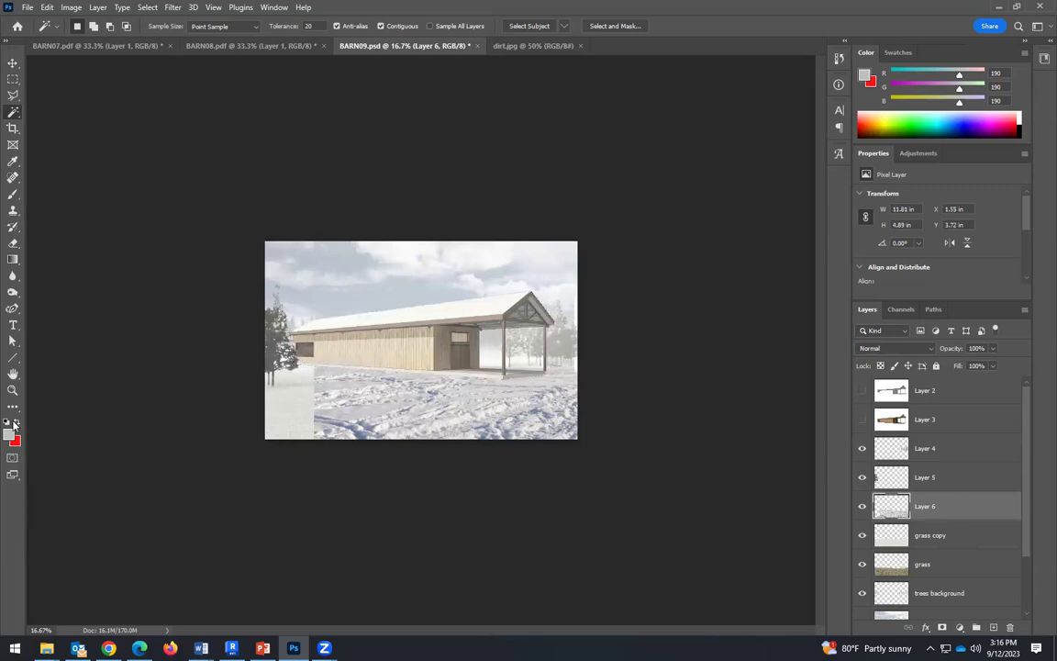
Soften the left edge of the Layer 6 snow texture with the 180 px Eraser at 25% opacity.
{"action": "left_click", "coordinate": [13, 390]}
{"action": "left_click", "coordinate": [390, 391]}
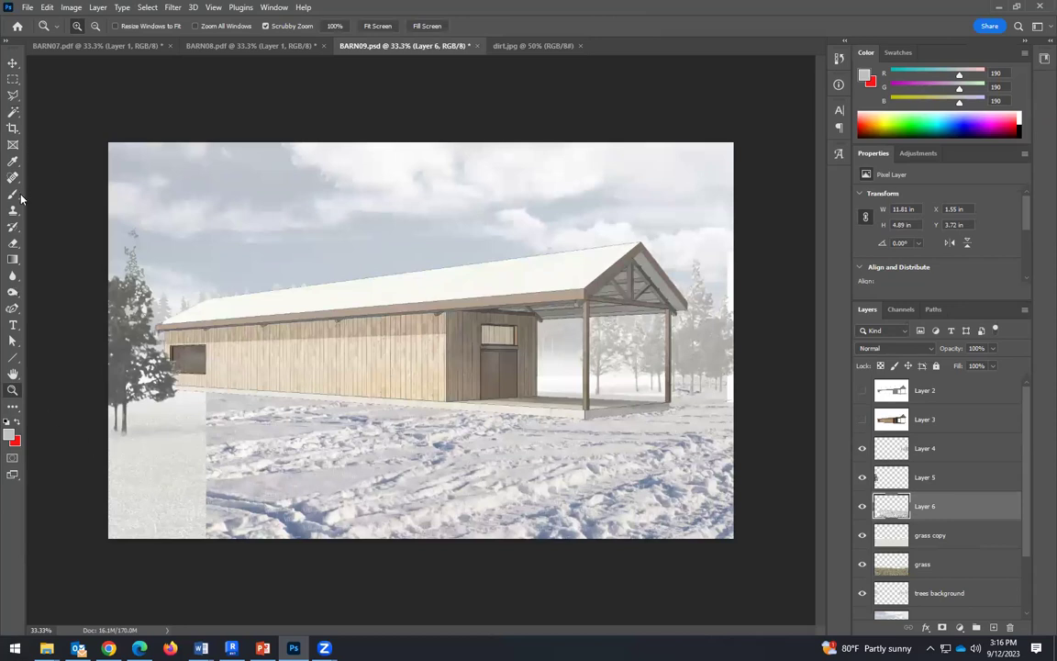
{"action": "left_click", "coordinate": [13, 244]}
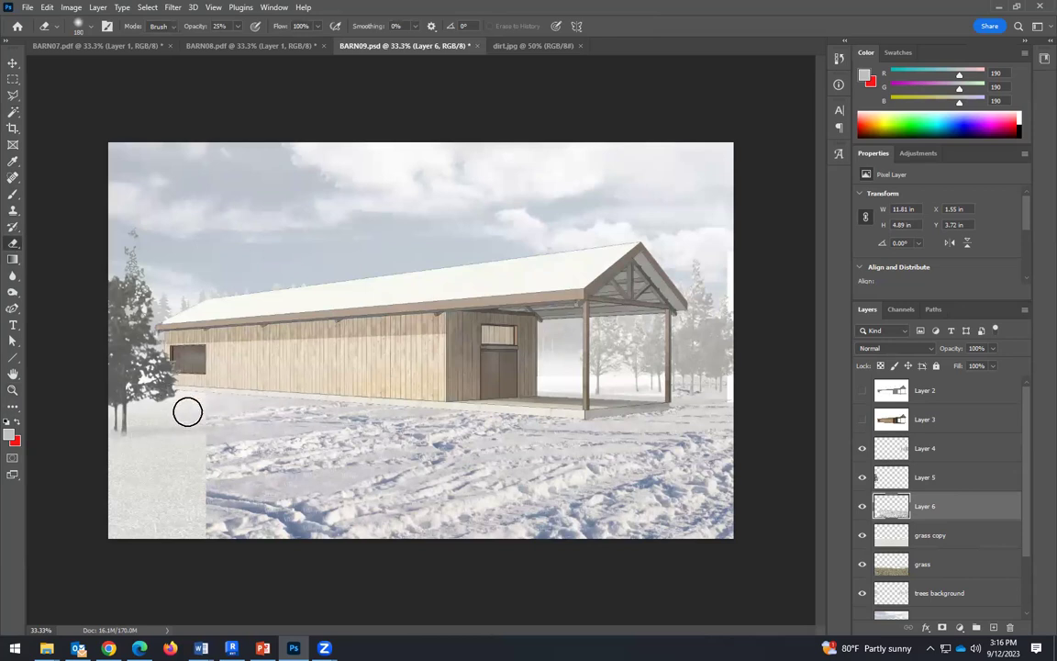
{"action": "mouse_move", "coordinate": [203, 410]}
{"action": "left_mouse_down"}
{"action": "mouse_move", "coordinate": [210, 456]}
{"action": "mouse_move", "coordinate": [191, 444]}
{"action": "mouse_move", "coordinate": [224, 410]}
{"action": "mouse_move", "coordinate": [181, 396]}
{"action": "mouse_move", "coordinate": [216, 410]}
{"action": "mouse_move", "coordinate": [204, 446]}
{"action": "mouse_move", "coordinate": [248, 453]}
{"action": "mouse_move", "coordinate": [195, 478]}
{"action": "mouse_move", "coordinate": [188, 497]}
{"action": "mouse_move", "coordinate": [223, 507]}
{"action": "mouse_move", "coordinate": [174, 515]}
{"action": "mouse_move", "coordinate": [227, 500]}
{"action": "mouse_move", "coordinate": [190, 494]}
{"action": "mouse_move", "coordinate": [227, 493]}
{"action": "left_mouse_up"}
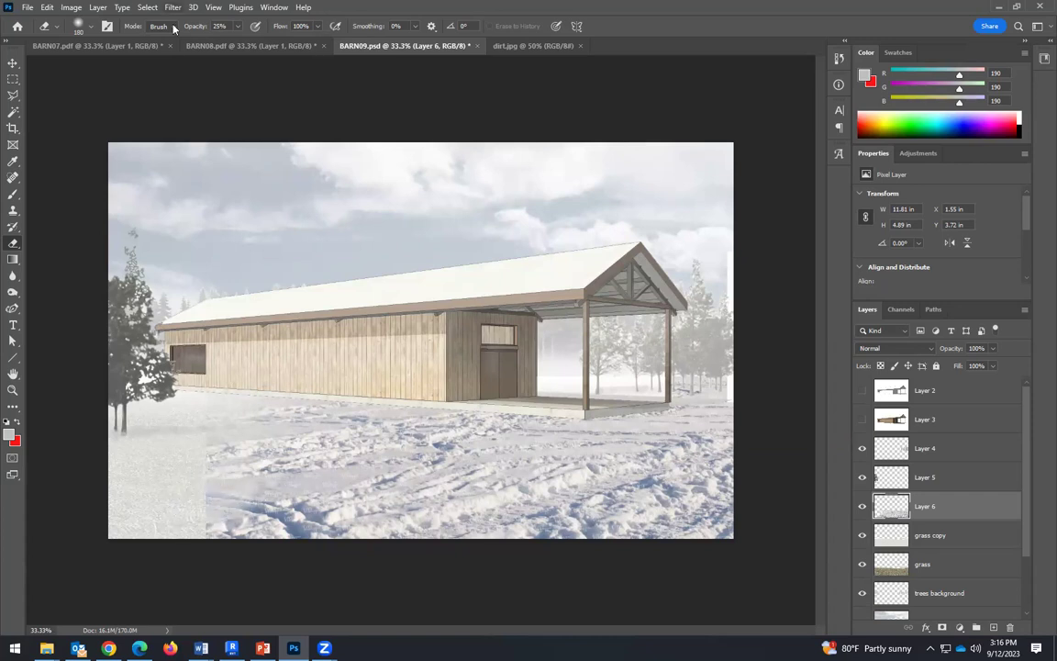
Raise the Eraser opacity to 50% and fade the Layer 6 snow tracks along the left side and in front of the barn.
{"action": "left_click", "coordinate": [237, 27]}
{"action": "left_click_drag", "start_coordinate": [220, 40], "coordinate": [230, 40]}
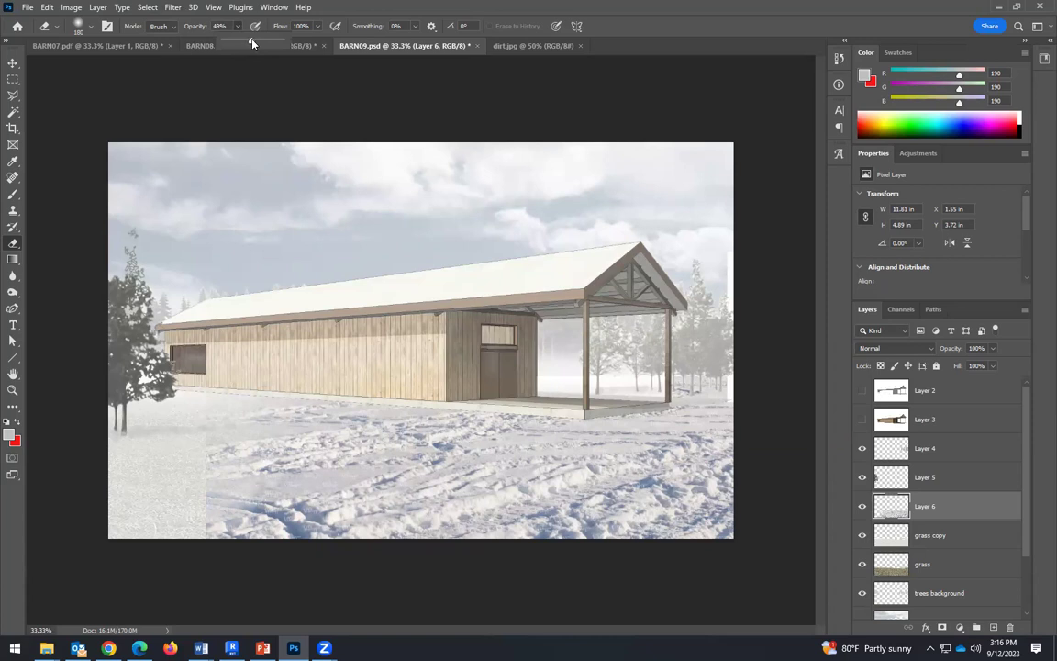
{"action": "mouse_move", "coordinate": [191, 484]}
{"action": "left_mouse_down"}
{"action": "mouse_move", "coordinate": [245, 480]}
{"action": "mouse_move", "coordinate": [173, 479]}
{"action": "mouse_move", "coordinate": [226, 472]}
{"action": "mouse_move", "coordinate": [200, 436]}
{"action": "mouse_move", "coordinate": [245, 429]}
{"action": "mouse_move", "coordinate": [228, 437]}
{"action": "mouse_move", "coordinate": [206, 425]}
{"action": "mouse_move", "coordinate": [238, 404]}
{"action": "left_mouse_up"}
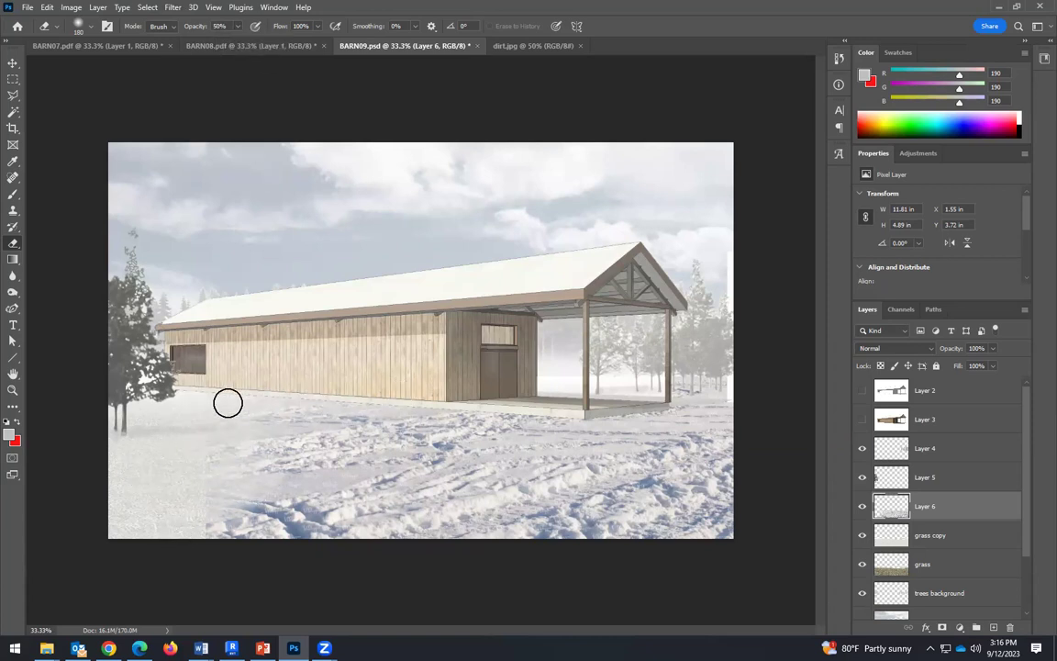
{"action": "mouse_move", "coordinate": [531, 412]}
{"action": "left_mouse_down"}
{"action": "mouse_move", "coordinate": [574, 424]}
{"action": "mouse_move", "coordinate": [192, 439]}
{"action": "mouse_move", "coordinate": [322, 392]}
{"action": "mouse_move", "coordinate": [317, 408]}
{"action": "mouse_move", "coordinate": [176, 449]}
{"action": "mouse_move", "coordinate": [270, 512]}
{"action": "mouse_move", "coordinate": [328, 505]}
{"action": "mouse_move", "coordinate": [175, 521]}
{"action": "mouse_move", "coordinate": [243, 536]}
{"action": "mouse_move", "coordinate": [365, 512]}
{"action": "mouse_move", "coordinate": [416, 427]}
{"action": "mouse_move", "coordinate": [611, 410]}
{"action": "mouse_move", "coordinate": [491, 412]}
{"action": "mouse_move", "coordinate": [644, 415]}
{"action": "mouse_move", "coordinate": [714, 397]}
{"action": "mouse_move", "coordinate": [652, 397]}
{"action": "mouse_move", "coordinate": [761, 401]}
{"action": "mouse_move", "coordinate": [421, 369]}
{"action": "mouse_move", "coordinate": [354, 408]}
{"action": "mouse_move", "coordinate": [429, 418]}
{"action": "mouse_move", "coordinate": [132, 399]}
{"action": "mouse_move", "coordinate": [301, 395]}
{"action": "mouse_move", "coordinate": [426, 407]}
{"action": "mouse_move", "coordinate": [445, 425]}
{"action": "mouse_move", "coordinate": [234, 433]}
{"action": "mouse_move", "coordinate": [235, 452]}
{"action": "mouse_move", "coordinate": [318, 439]}
{"action": "mouse_move", "coordinate": [278, 462]}
{"action": "mouse_move", "coordinate": [248, 454]}
{"action": "mouse_move", "coordinate": [376, 461]}
{"action": "mouse_move", "coordinate": [493, 423]}
{"action": "mouse_move", "coordinate": [477, 414]}
{"action": "mouse_move", "coordinate": [448, 418]}
{"action": "mouse_move", "coordinate": [729, 405]}
{"action": "mouse_move", "coordinate": [663, 429]}
{"action": "mouse_move", "coordinate": [453, 444]}
{"action": "mouse_move", "coordinate": [707, 537]}
{"action": "left_mouse_up"}
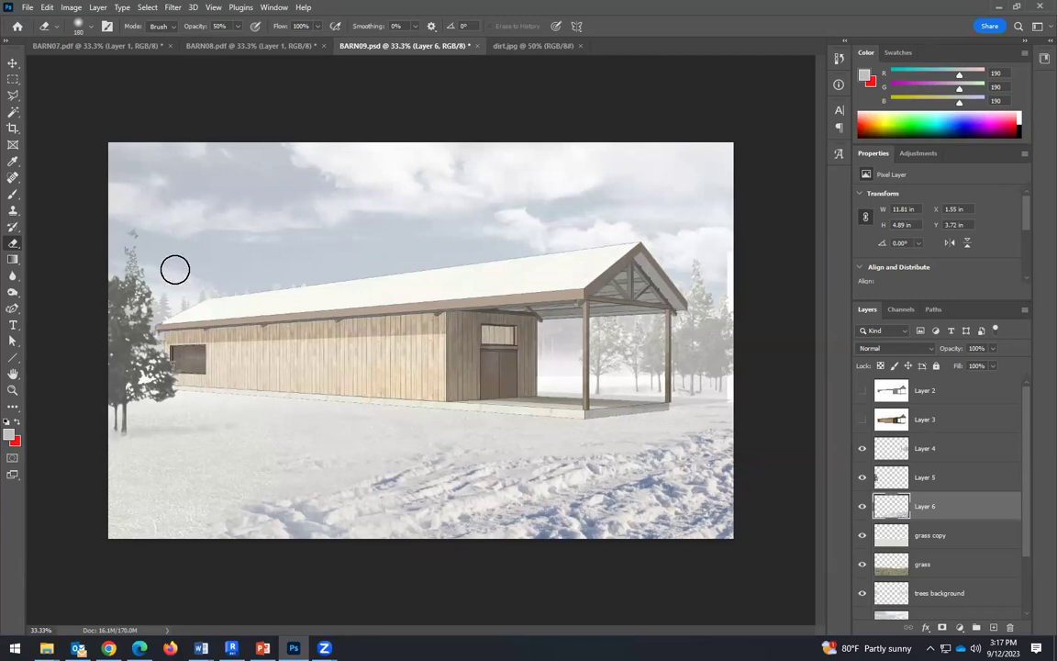
Toggle the visibility of BARN10 and Layer 1 to identify the barn layer, and duplicate the BARN10 layer.
{"action": "left_click", "coordinate": [13, 390]}
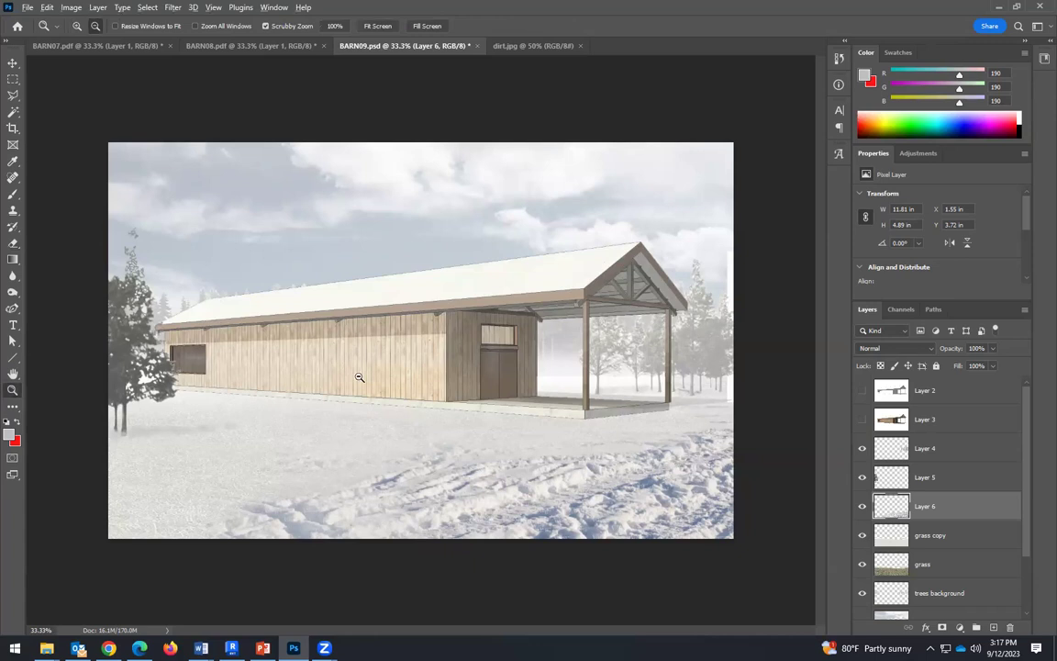
{"action": "left_click", "coordinate": [335, 342], "text": "alt"}
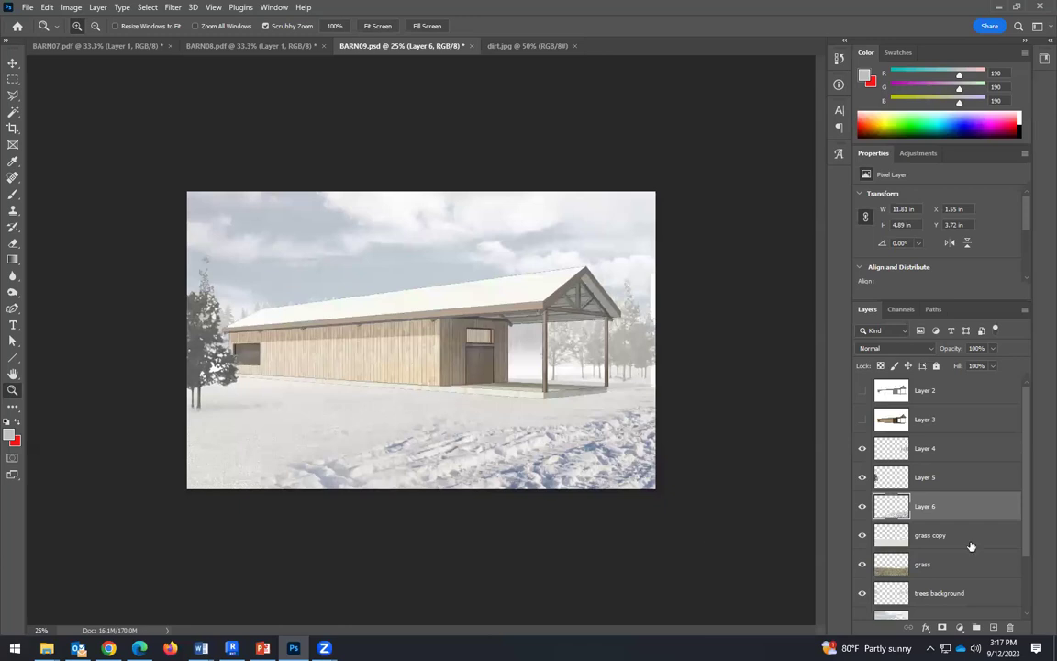
{"action": "scroll", "coordinate": [1022, 500], "scroll_direction": "down", "scroll_amount": 3}
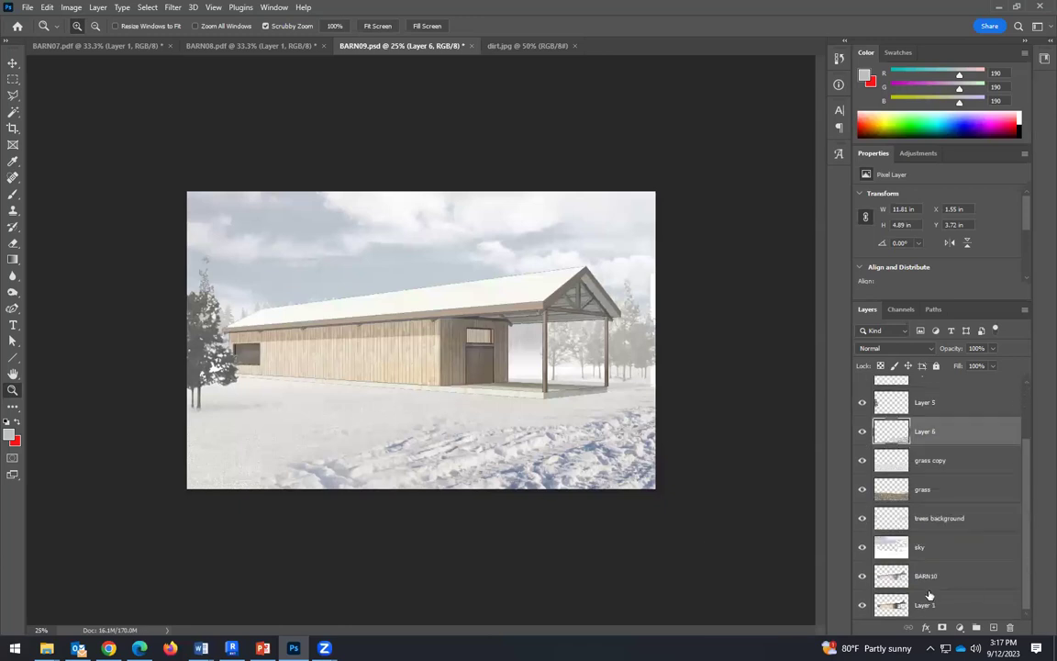
{"action": "left_click", "coordinate": [863, 577]}
{"action": "left_click", "coordinate": [862, 606]}
{"action": "left_click", "coordinate": [863, 604]}
{"action": "left_click", "coordinate": [862, 577]}
{"action": "left_click", "coordinate": [862, 577]}
{"action": "left_click", "coordinate": [923, 579]}
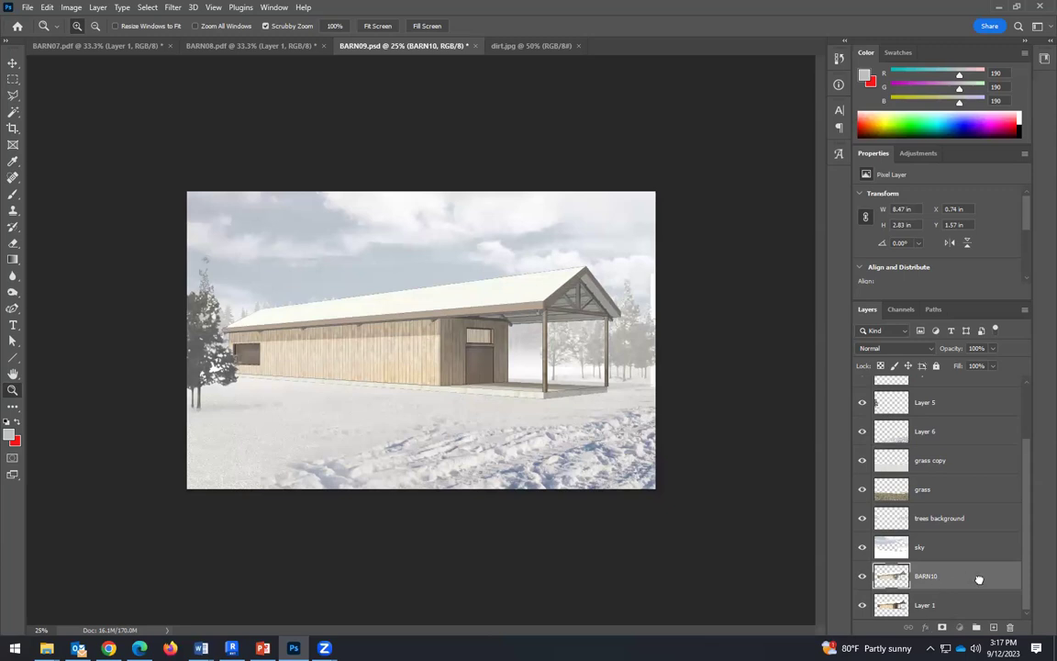
{"action": "left_click_drag", "start_coordinate": [970, 579], "coordinate": [996, 628]}
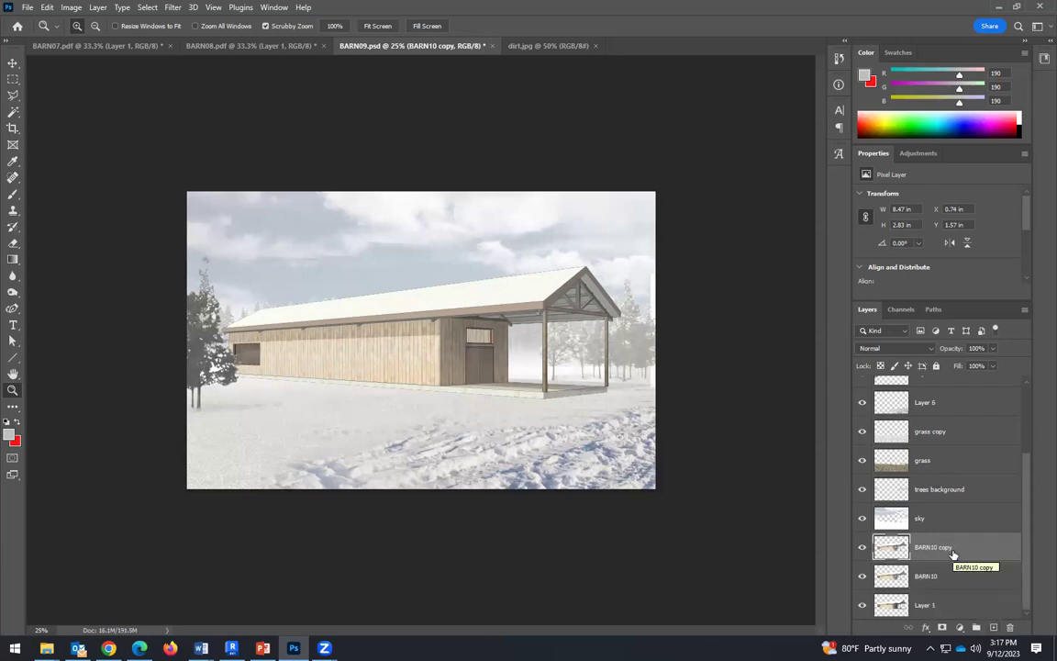
Flip the BARN10 copy vertically below the barn at -119.59% height and place its layer between Layer 6 and grass copy.
{"action": "left_click", "coordinate": [47, 7]}
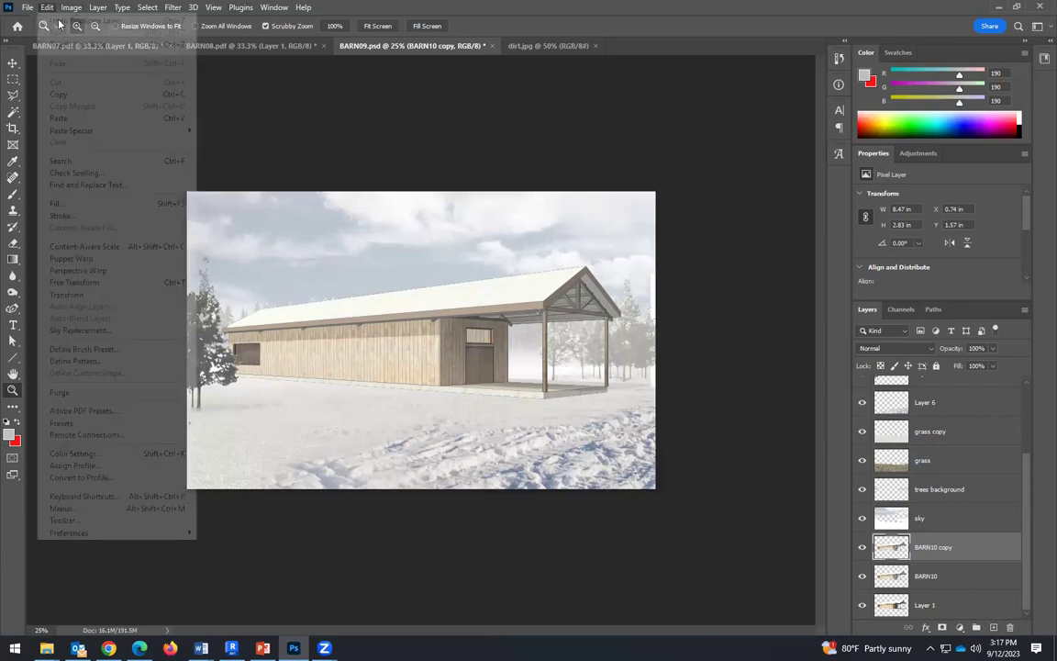
{"action": "mouse_move", "coordinate": [129, 296]}
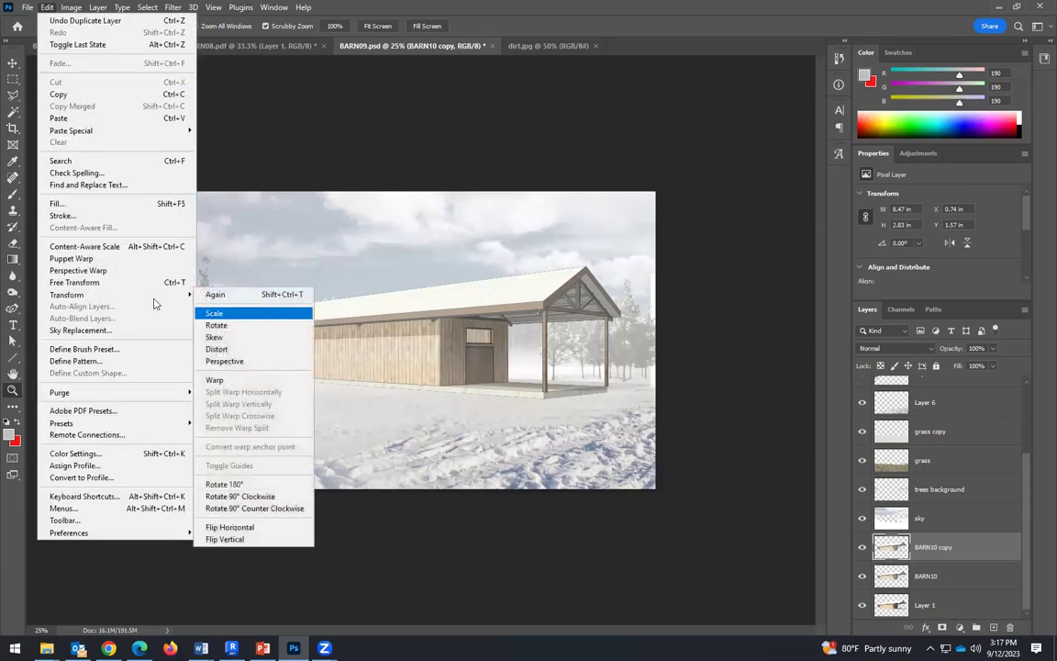
{"action": "left_click", "coordinate": [143, 283]}
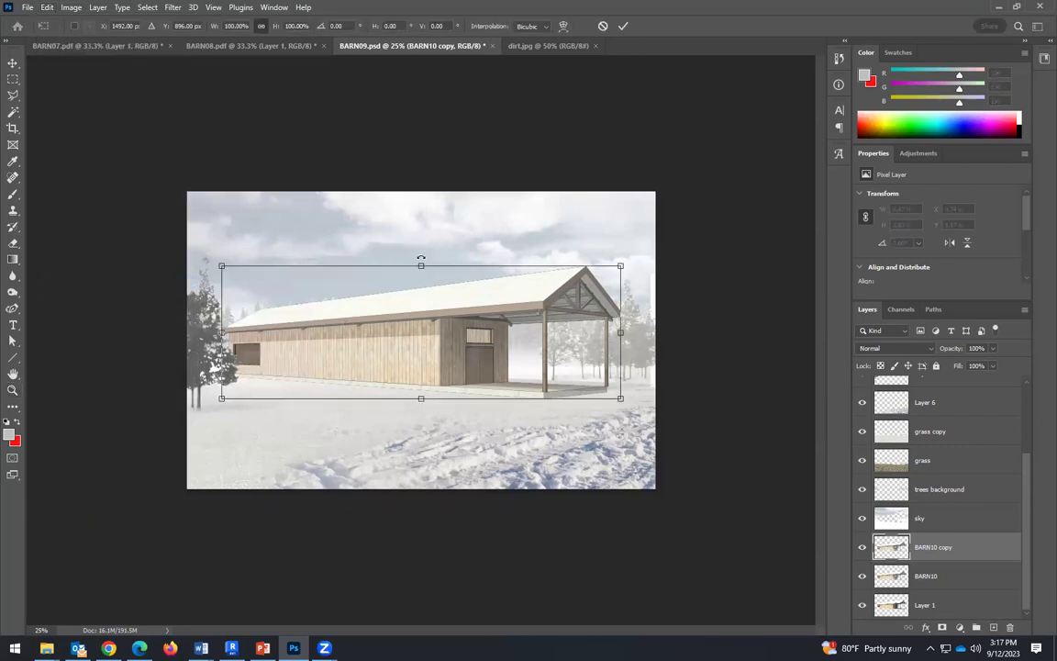
{"action": "left_click_drag", "start_coordinate": [420, 265], "coordinate": [415, 520]}
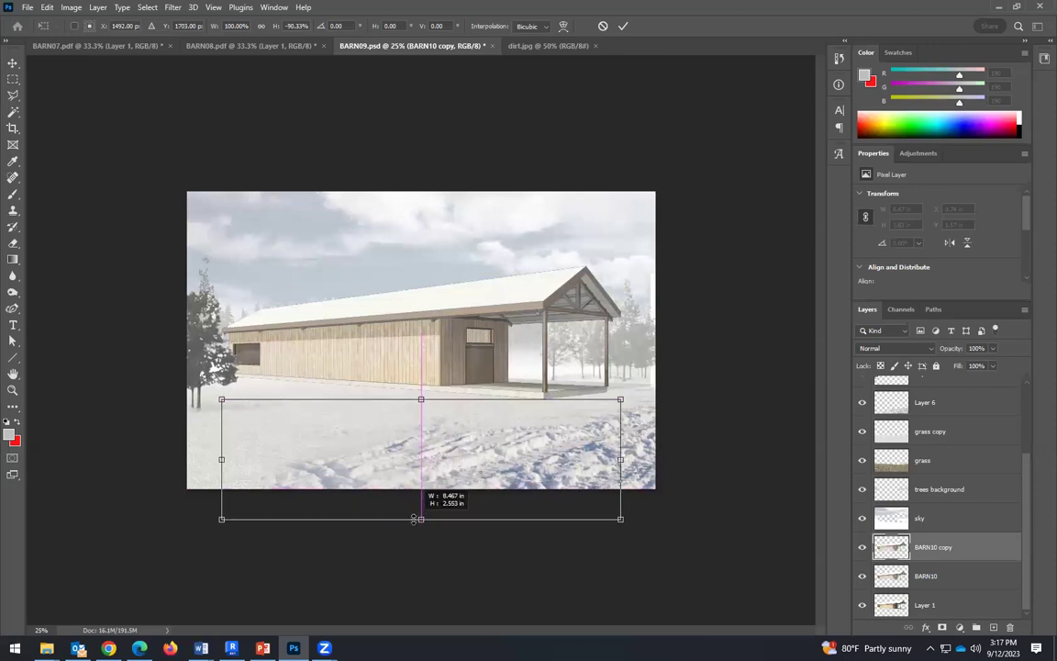
{"action": "left_click_drag", "start_coordinate": [416, 519], "coordinate": [415, 558]}
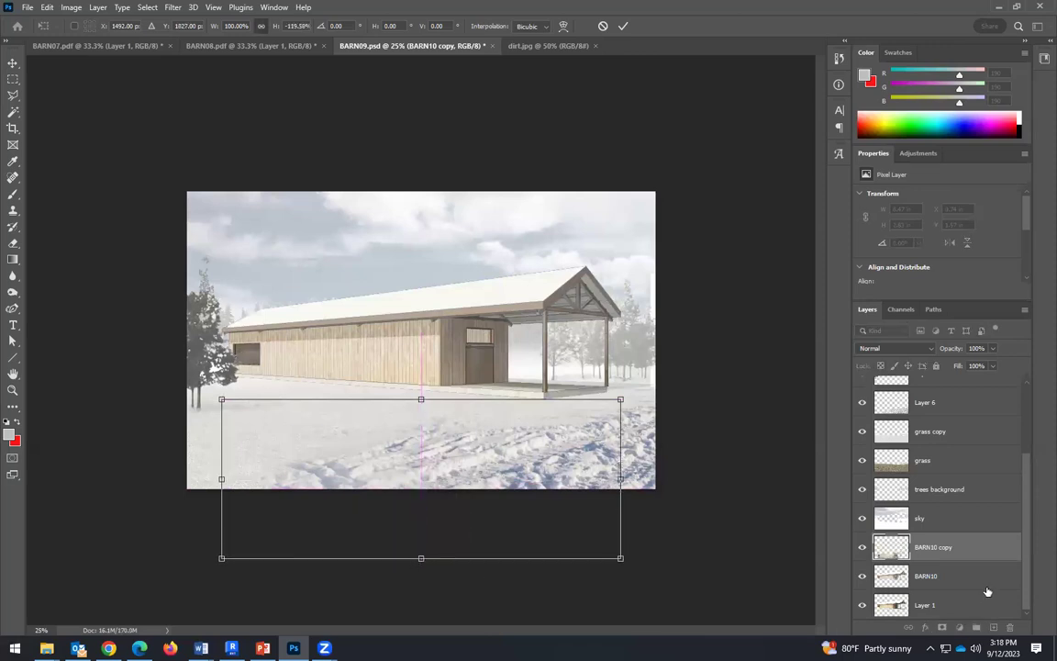
{"action": "key", "text": "Return"}
{"action": "left_click_drag", "start_coordinate": [971, 558], "coordinate": [962, 418]}
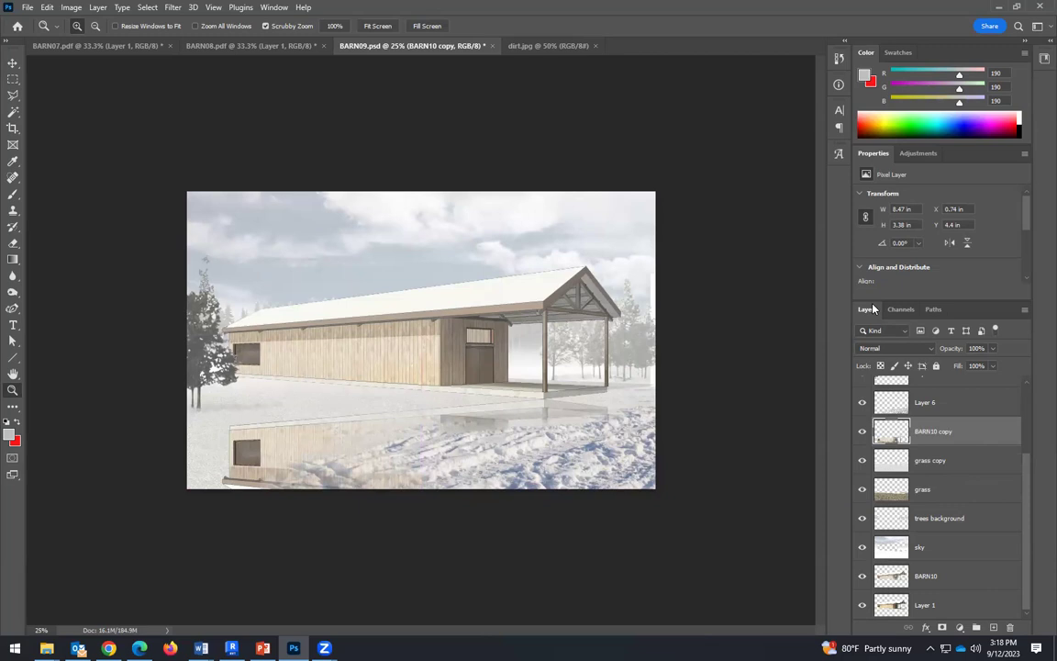
Move the flipped BARN10 copy up over the barn to X 0.74 in, Y 2.79 in.
{"action": "left_click", "coordinate": [12, 64]}
{"action": "mouse_move", "coordinate": [350, 442]}
{"action": "left_mouse_down"}
{"action": "mouse_move", "coordinate": [347, 378]}
{"action": "mouse_move", "coordinate": [346, 444]}
{"action": "left_mouse_up"}
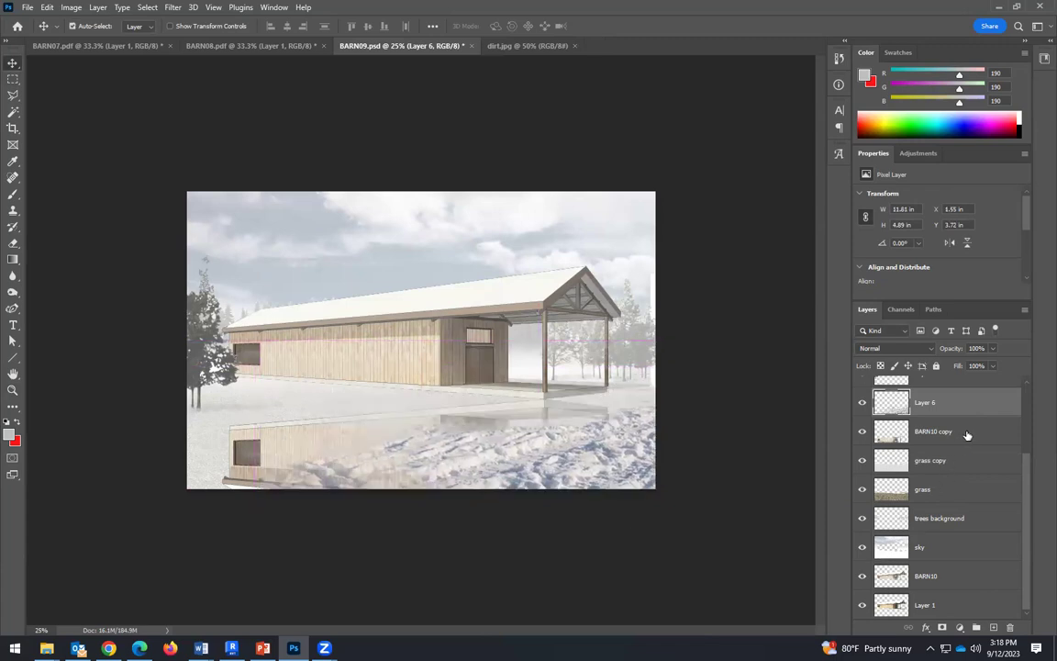
{"action": "left_click", "coordinate": [974, 435]}
{"action": "left_click_drag", "start_coordinate": [404, 397], "coordinate": [455, 415]}
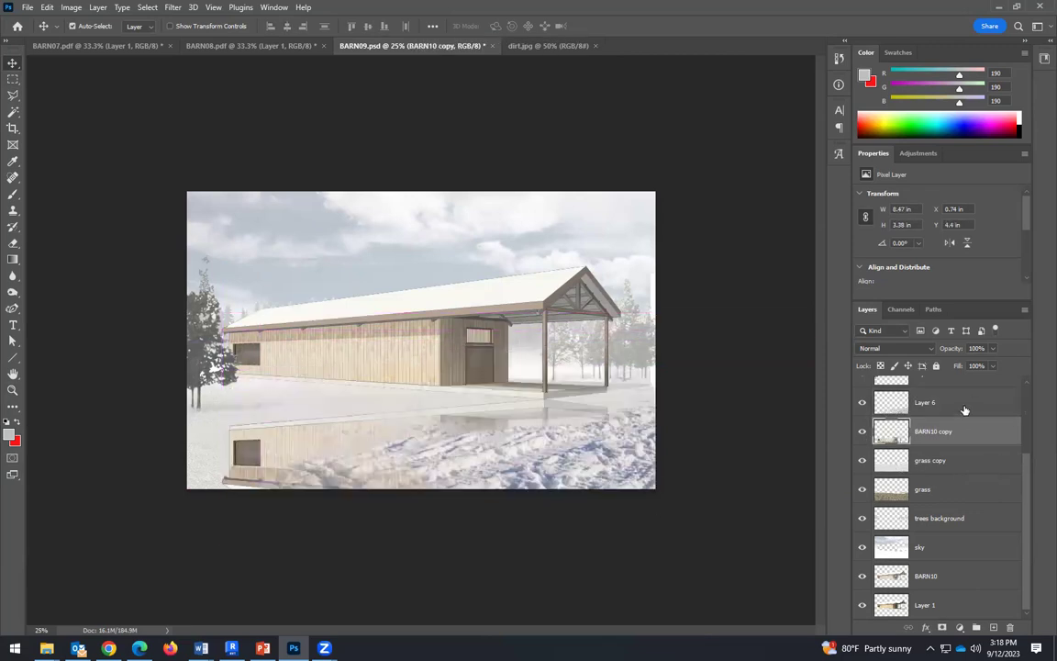
{"action": "left_click_drag", "start_coordinate": [277, 444], "coordinate": [257, 337]}
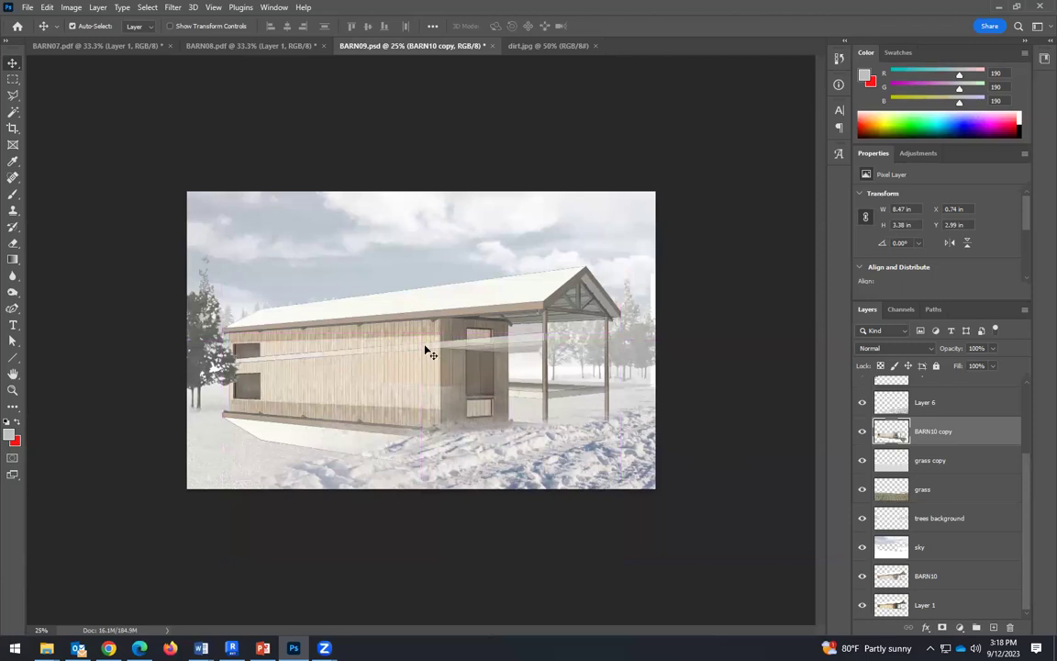
{"action": "left_click_drag", "start_coordinate": [370, 380], "coordinate": [335, 330]}
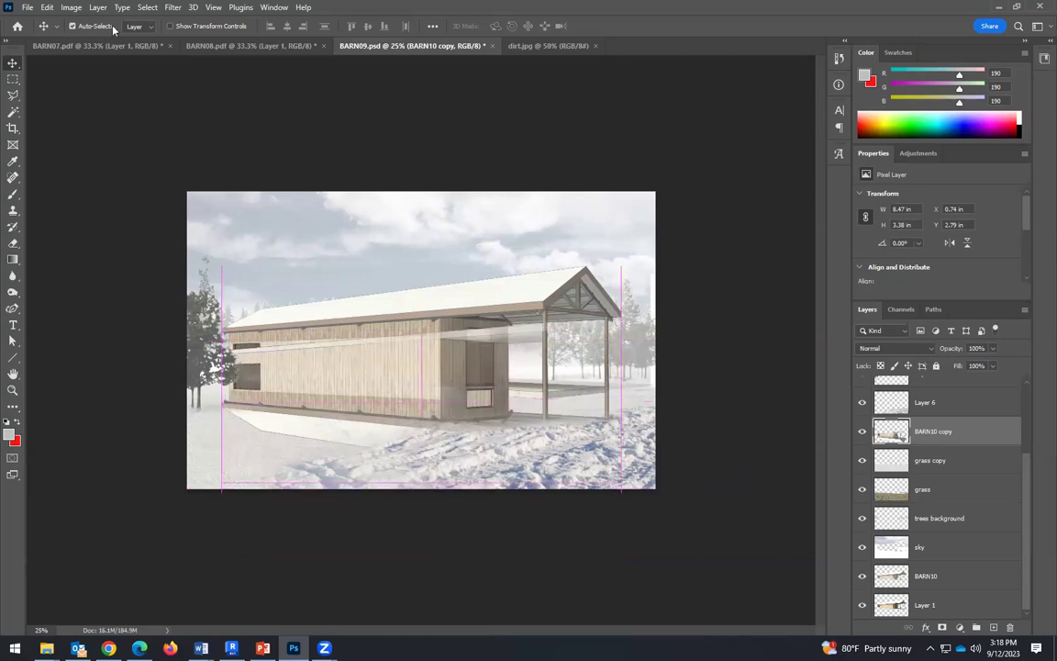
Stretch the flipped BARN10 copy downwards to 112.62% height with Free Transform.
{"action": "left_click", "coordinate": [45, 8]}
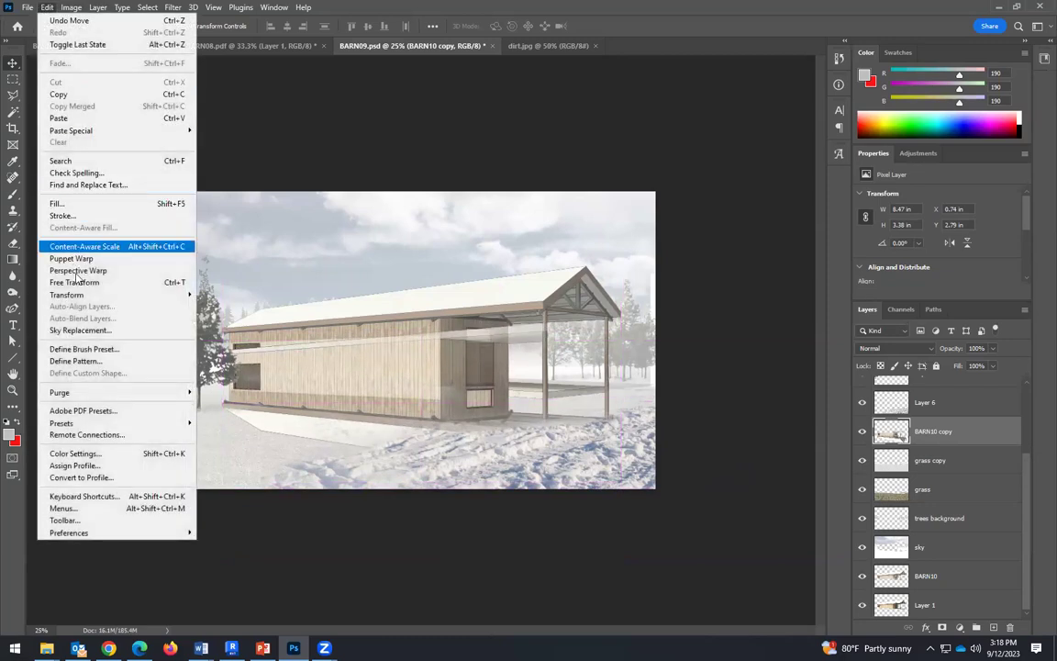
{"action": "left_click", "coordinate": [121, 286]}
{"action": "left_click_drag", "start_coordinate": [421, 481], "coordinate": [421, 502]}
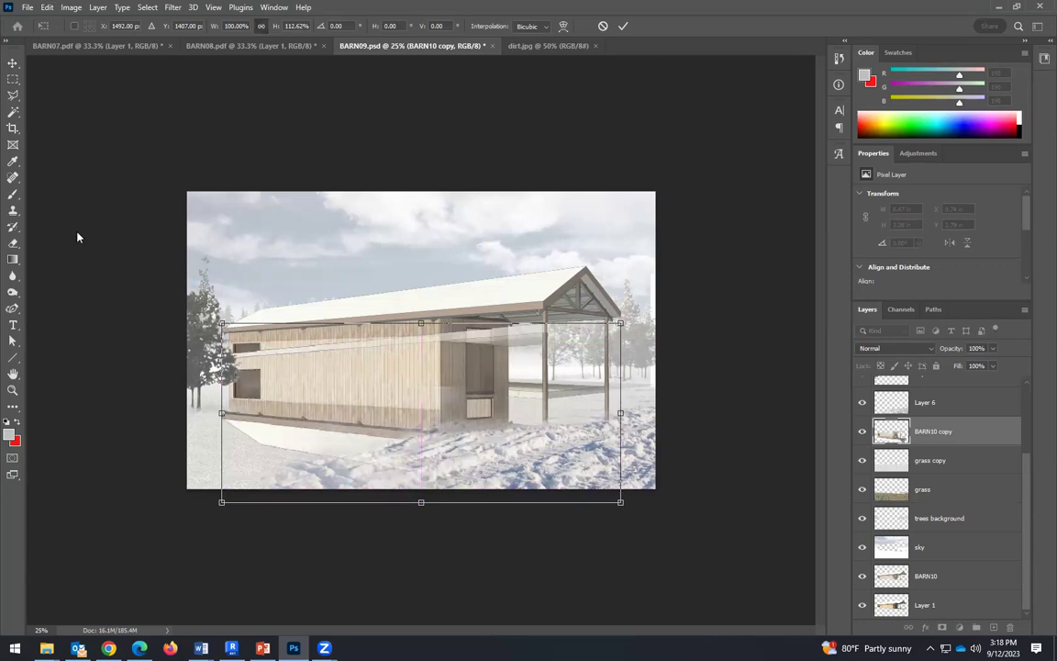
{"action": "left_click", "coordinate": [12, 63]}
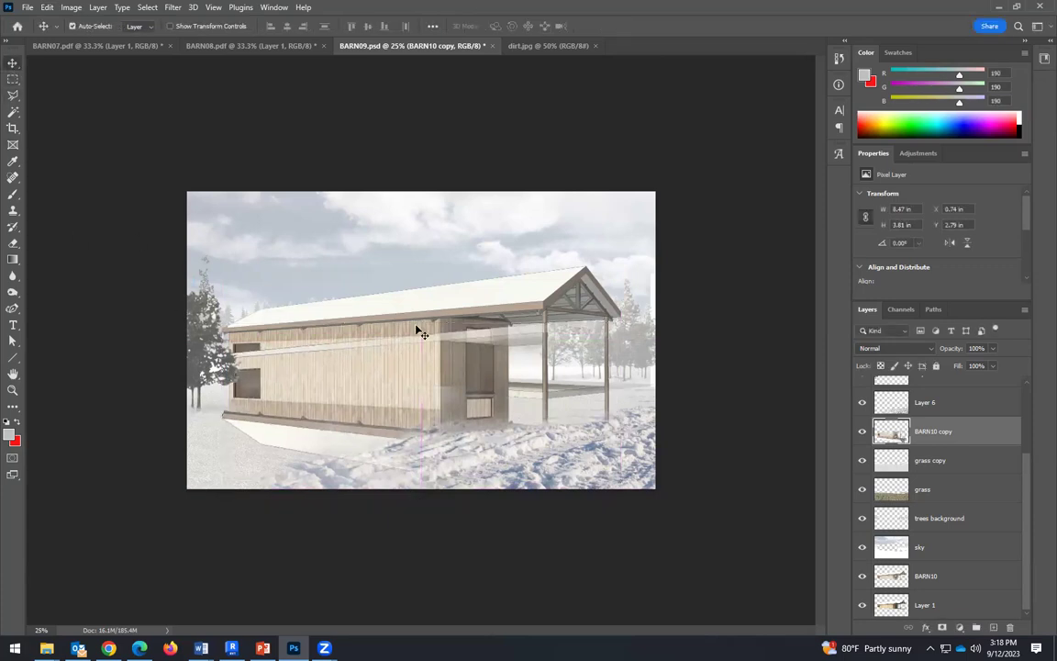
Select the barn's outline from Layer 2's white background and inverse, hide Layer 2, and delete that area from the BARN10 copy layer.
{"action": "scroll", "coordinate": [984, 417], "scroll_direction": "up", "scroll_amount": 3}
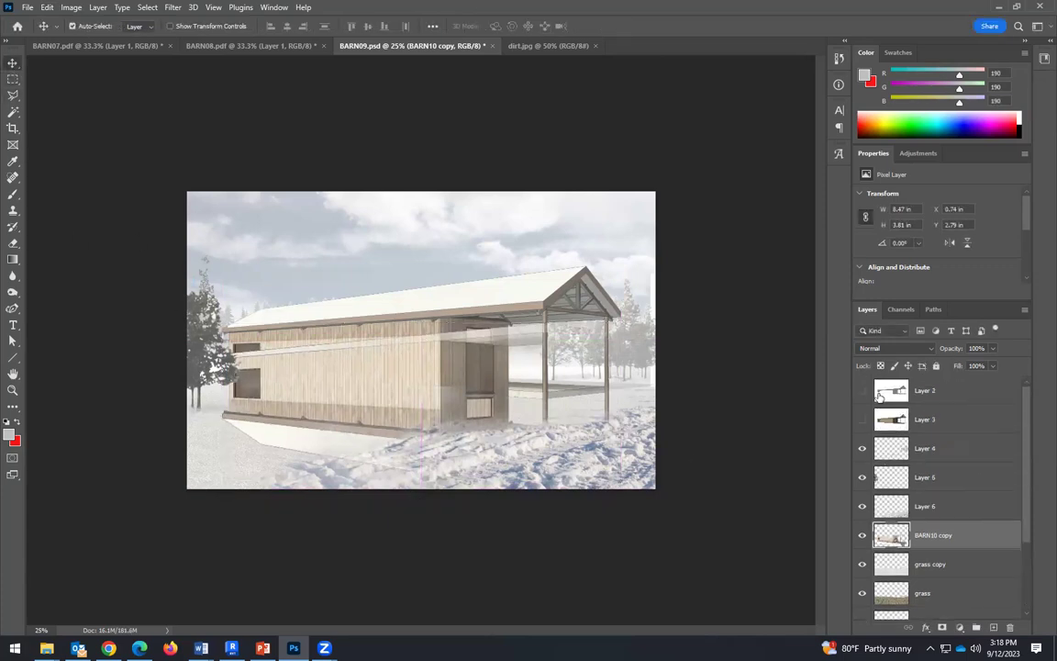
{"action": "left_click", "coordinate": [862, 390]}
{"action": "left_click", "coordinate": [980, 397]}
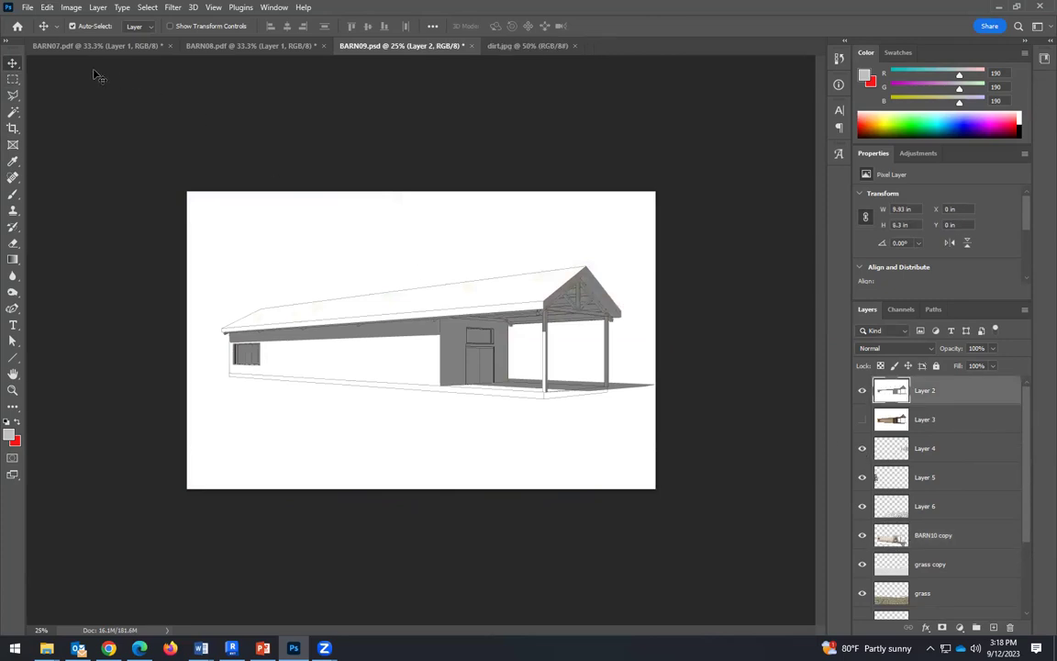
{"action": "left_click", "coordinate": [12, 111]}
{"action": "left_click", "coordinate": [520, 484]}
{"action": "left_click", "coordinate": [147, 8]}
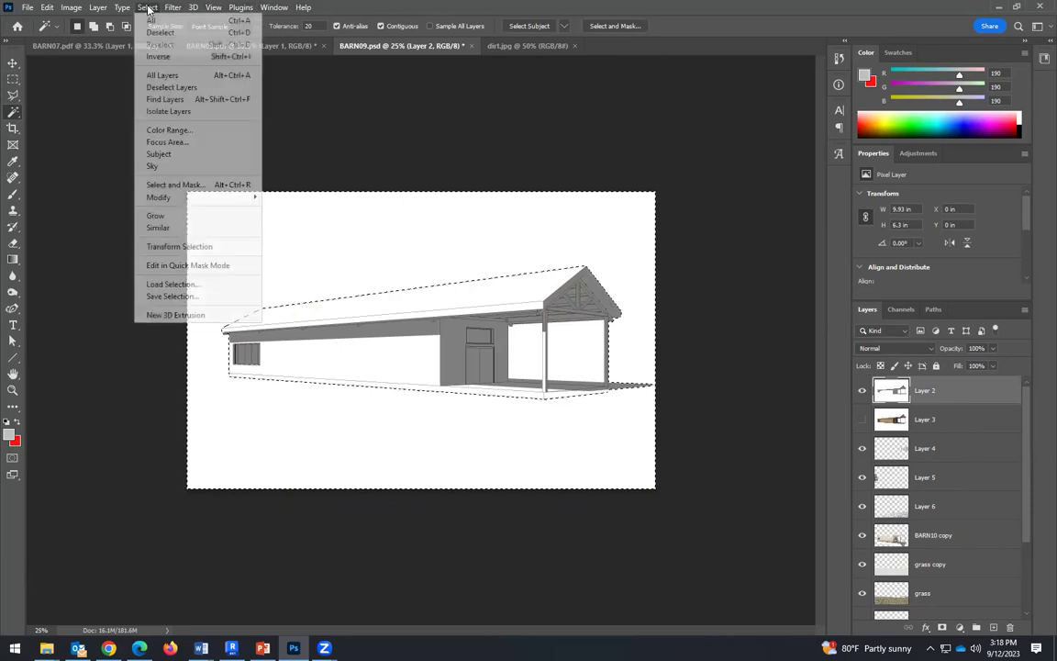
{"action": "left_click", "coordinate": [151, 56]}
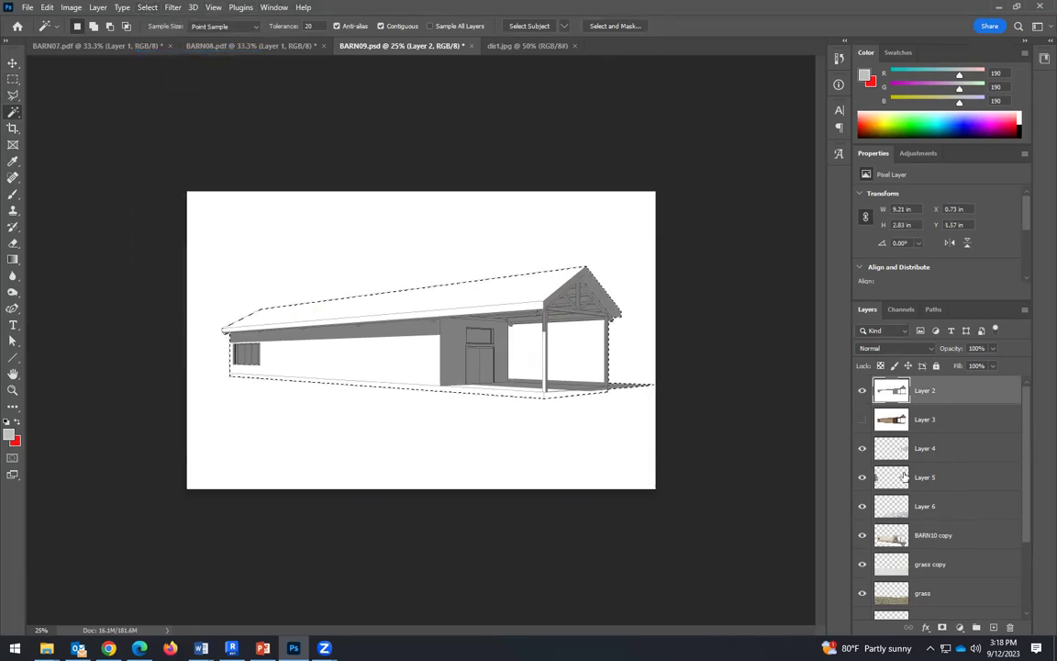
{"action": "left_click", "coordinate": [861, 391]}
{"action": "left_click", "coordinate": [973, 539]}
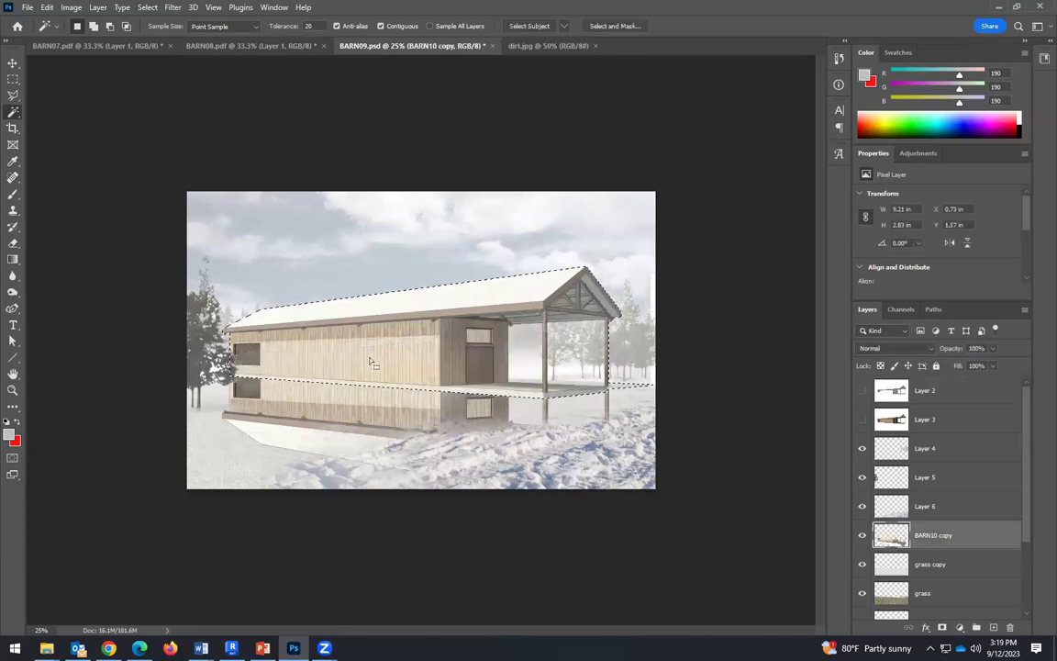
Rename the BARN10 copy layer to reflection and clear the barn-shaped selection.
{"action": "double_click", "coordinate": [945, 538]}
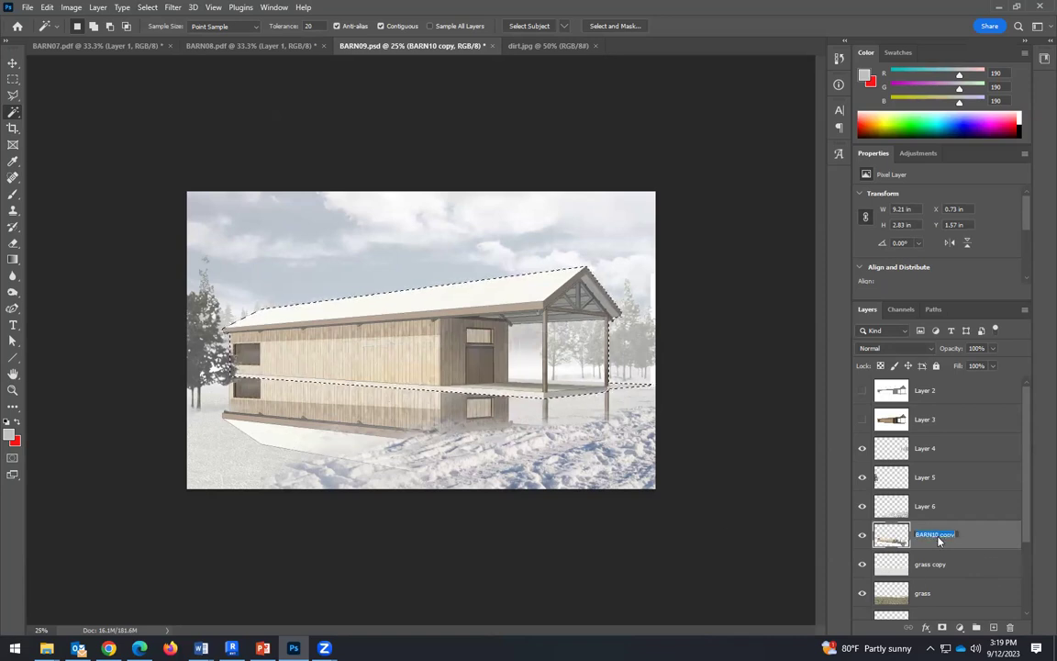
{"action": "type", "text": "reflection"}
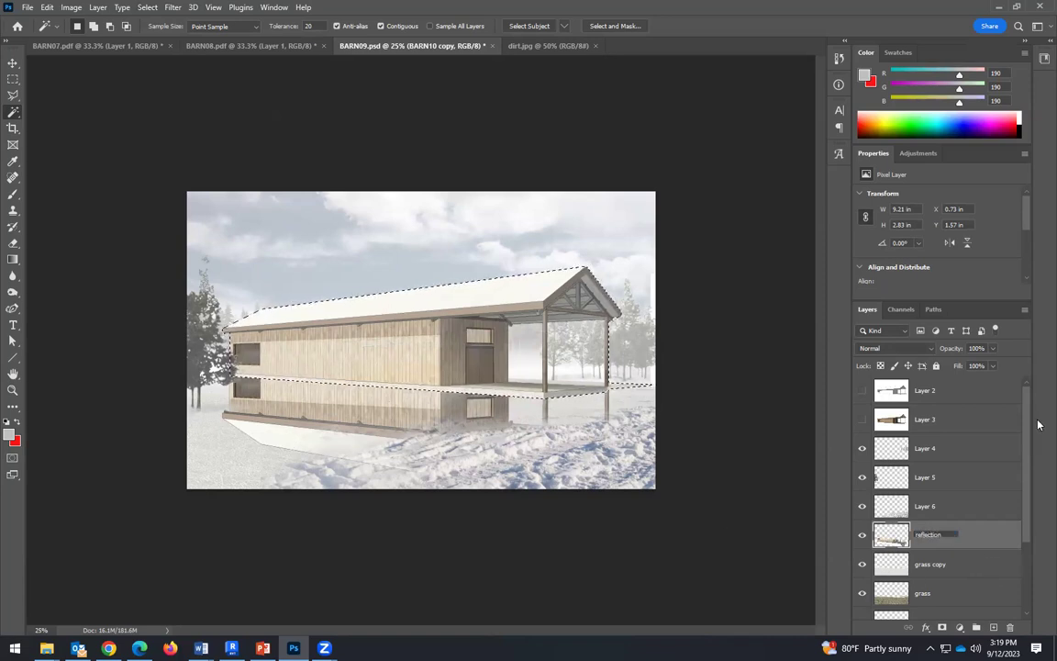
{"action": "key", "text": "Return"}
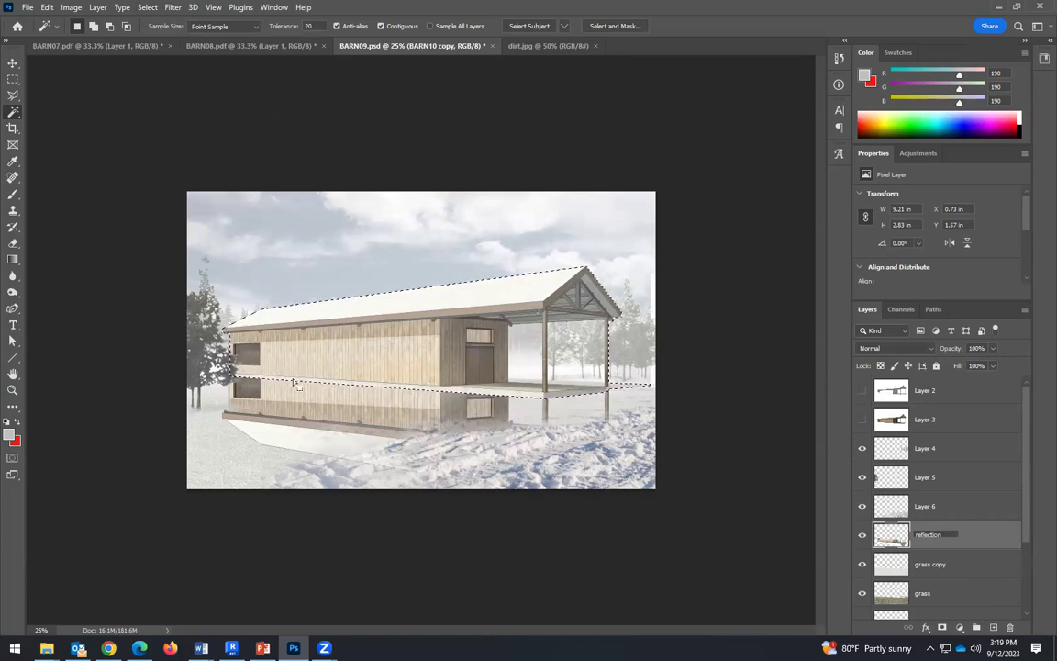
{"action": "key", "text": "v"}
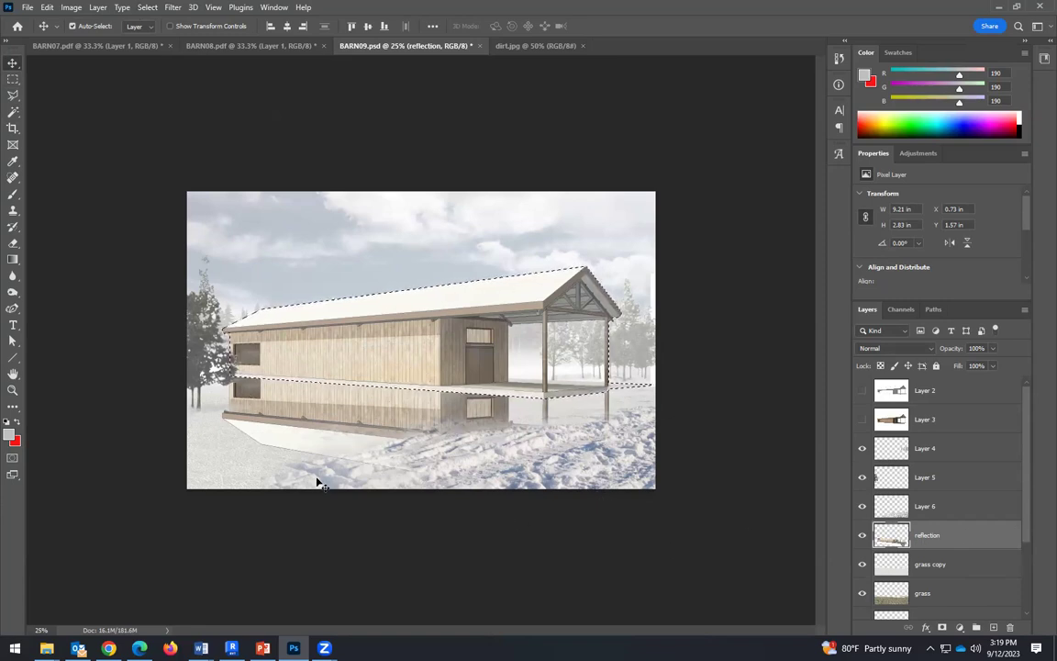
{"action": "key", "text": "ctrl+d"}
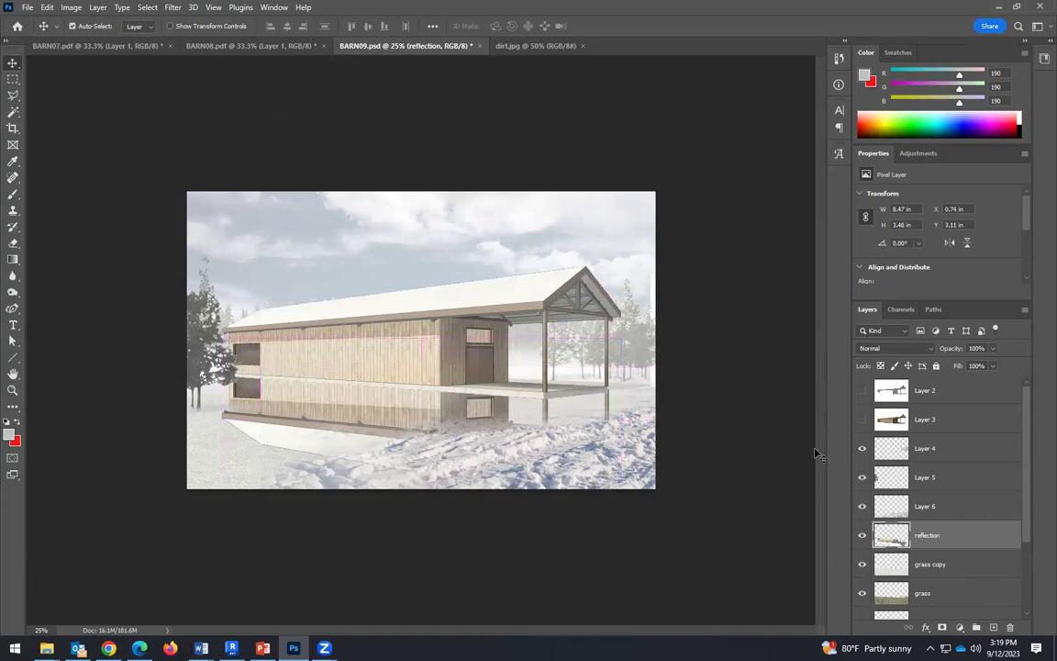
Lower the opacity of the reflection layer to 20%.
{"action": "left_click", "coordinate": [994, 350]}
{"action": "left_click_drag", "start_coordinate": [982, 366], "coordinate": [937, 366]}
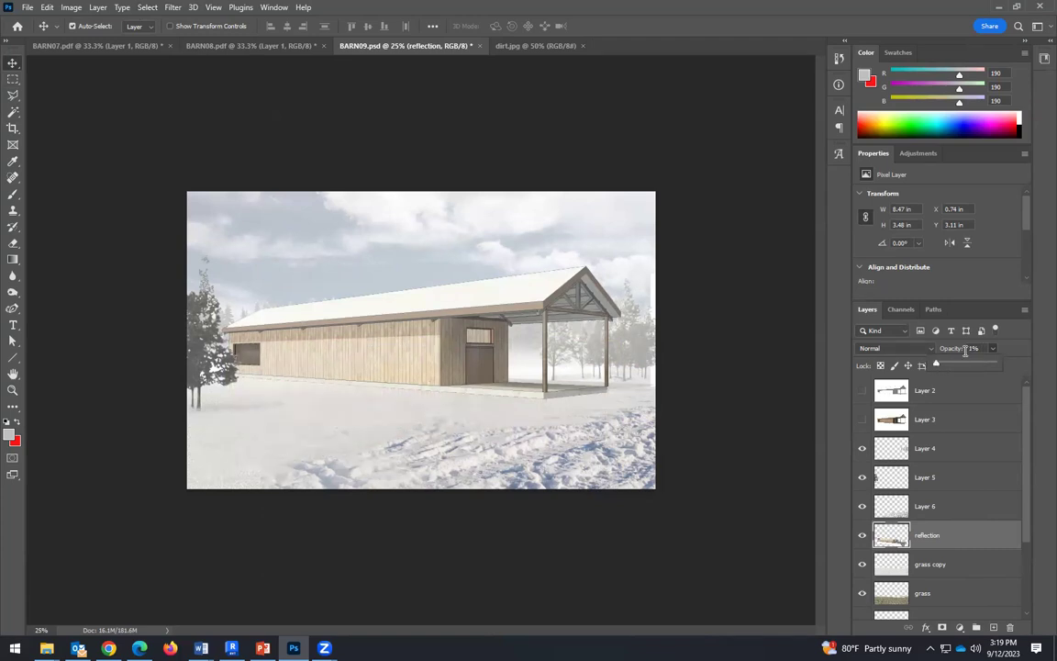
{"action": "left_click_drag", "start_coordinate": [948, 367], "coordinate": [946, 365]}
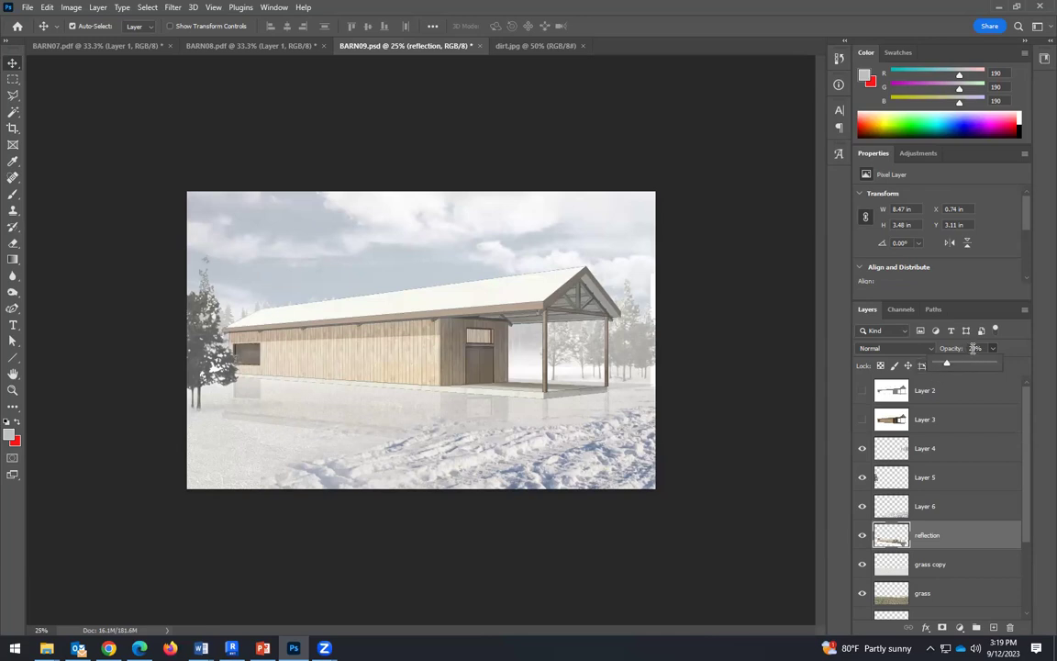
Fade the reflection on the ground along the barn's long wall with the Eraser at 50% opacity.
{"action": "left_click", "coordinate": [13, 242]}
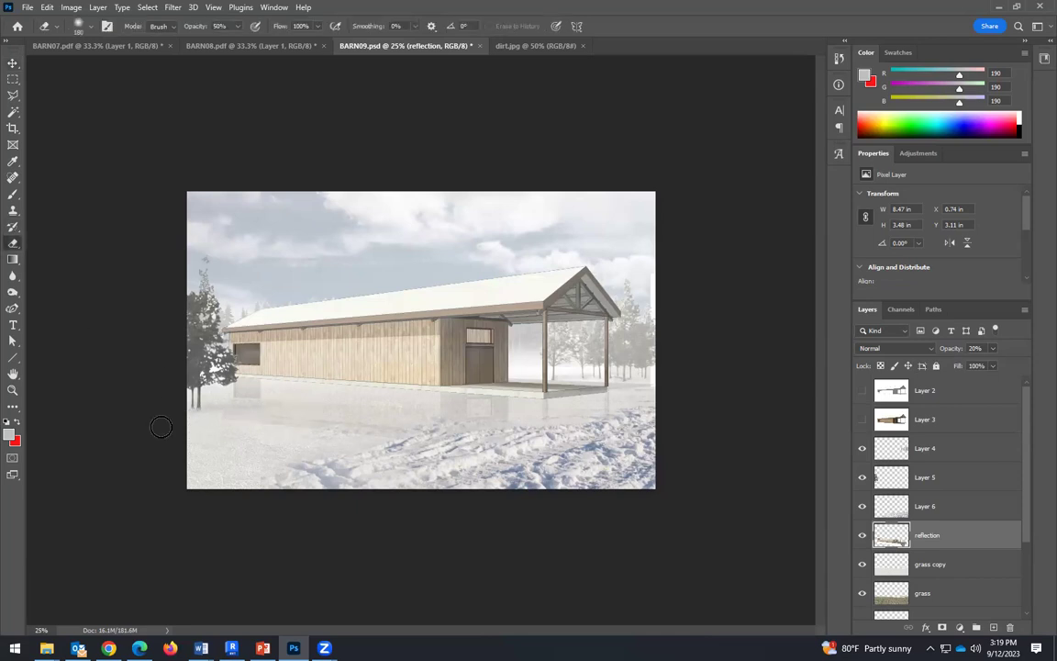
{"action": "left_click_drag", "start_coordinate": [228, 379], "coordinate": [255, 406]}
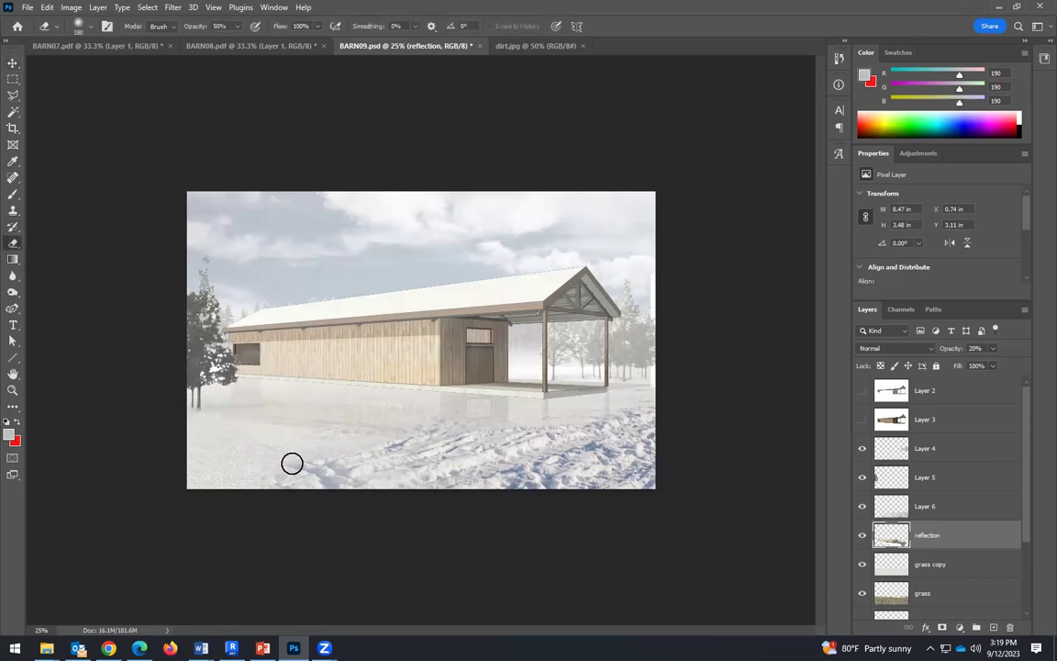
{"action": "mouse_move", "coordinate": [314, 421]}
{"action": "left_mouse_down"}
{"action": "mouse_move", "coordinate": [407, 429]}
{"action": "mouse_move", "coordinate": [532, 398]}
{"action": "mouse_move", "coordinate": [410, 396]}
{"action": "mouse_move", "coordinate": [534, 395]}
{"action": "left_mouse_up"}
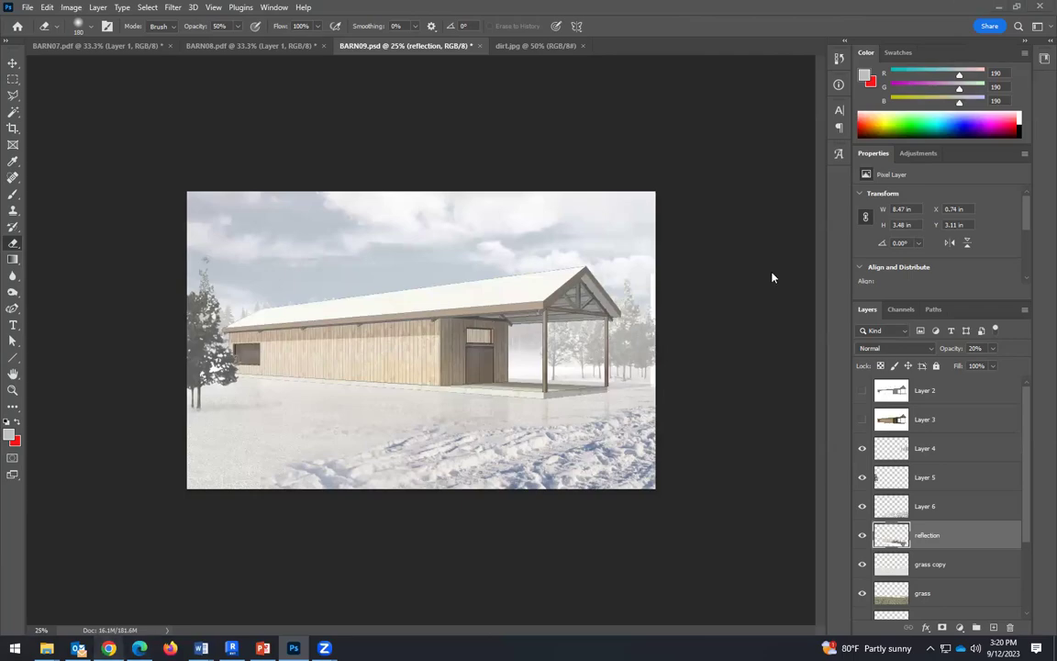
Switch to Chrome and search Google Images for "human silohuette winter".
{"action": "key", "text": "alt+Tab"}
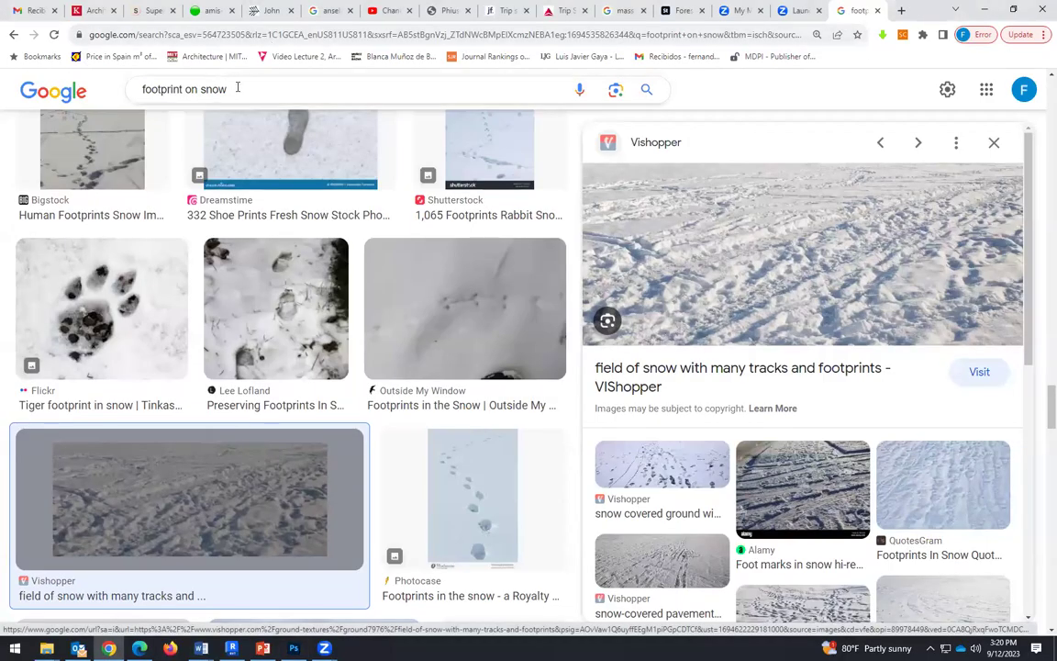
{"action": "triple_click", "coordinate": [118, 84]}
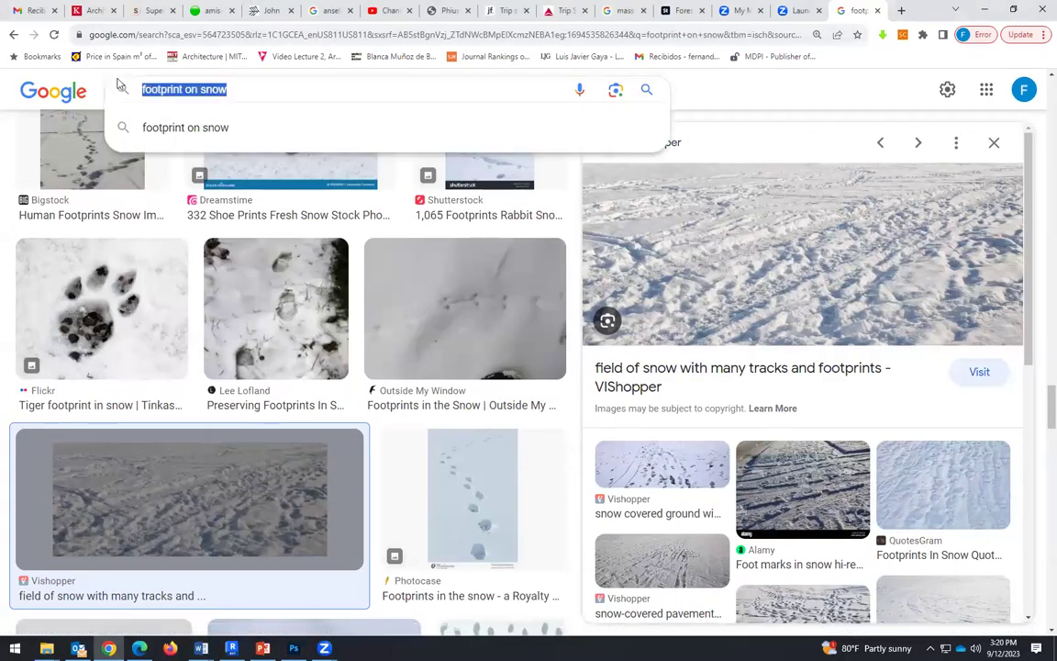
{"action": "type", "text": "human solou"}
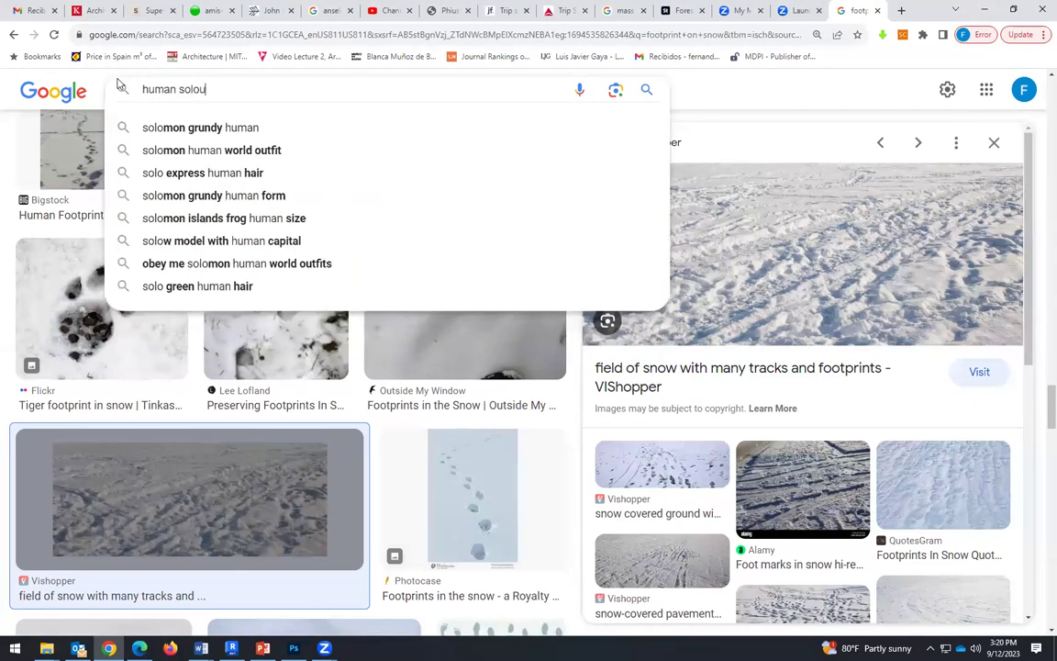
{"action": "key", "text": "Escape"}
{"action": "key", "text": "BackSpace"}
{"action": "key", "text": "BackSpace"}
{"action": "key", "text": "BackSpace"}
{"action": "key", "text": "BackSpace"}
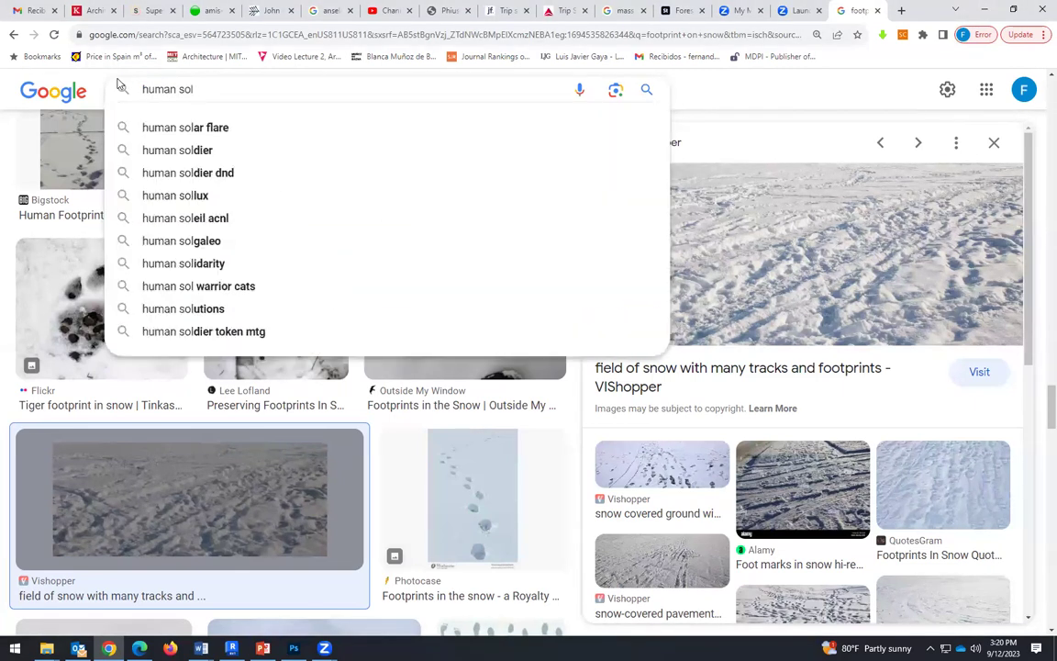
{"action": "type", "text": "ilohuet"}
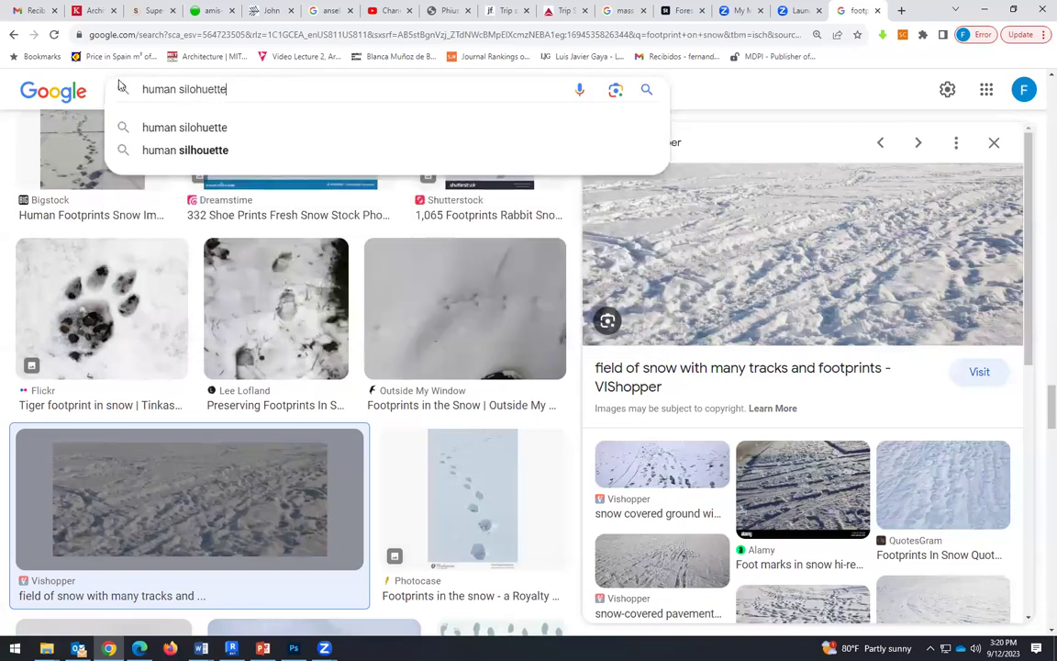
{"action": "type", "text": "te "}
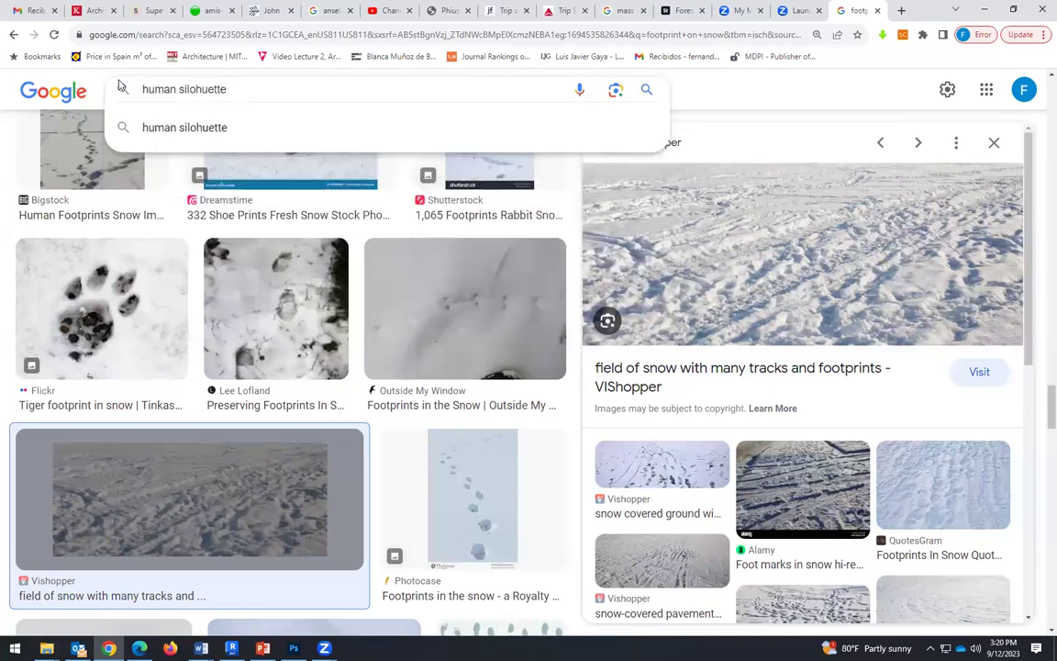
{"action": "type", "text": "winter"}
{"action": "key", "text": "Return"}
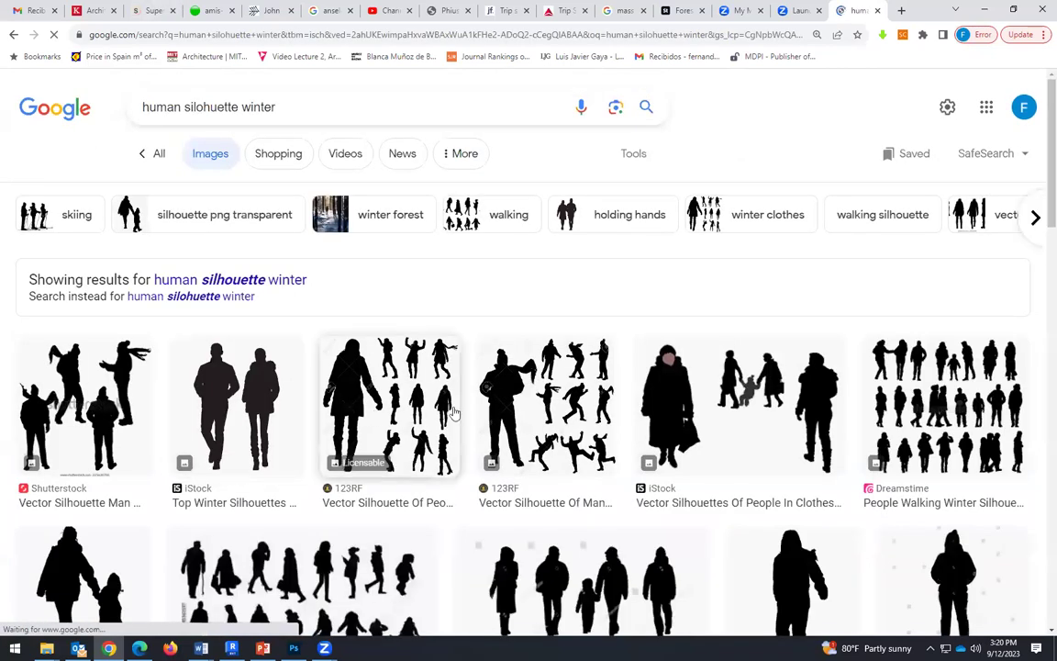
Open the iStock image of winter-clothed people silhouettes with a family group in the middle and copy it.
{"action": "scroll", "coordinate": [292, 456], "scroll_direction": "down", "scroll_amount": 2}
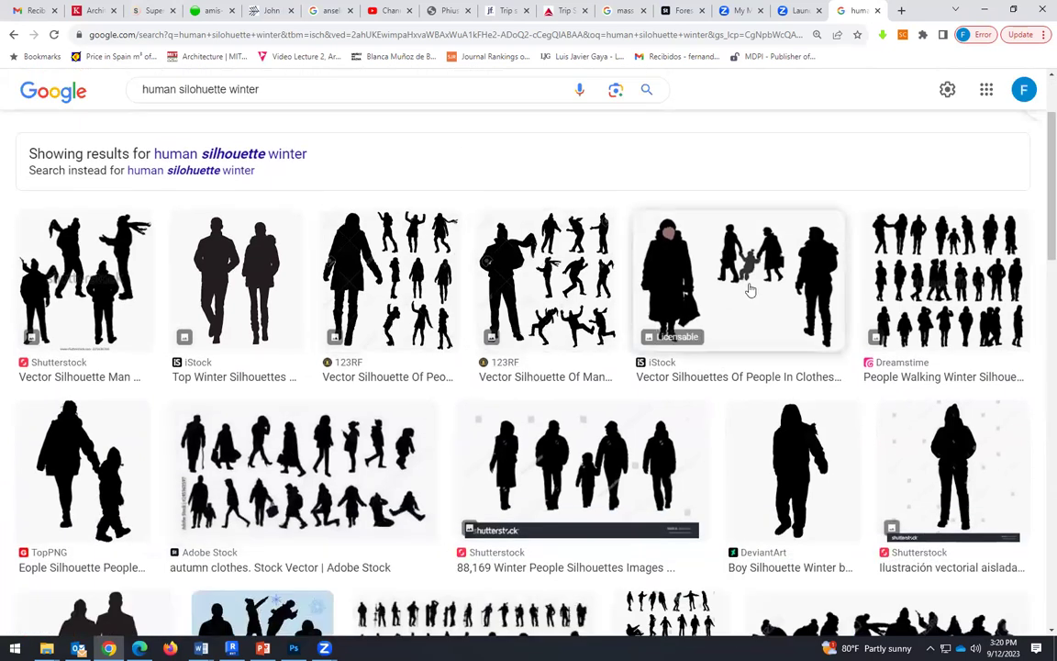
{"action": "left_click", "coordinate": [758, 341]}
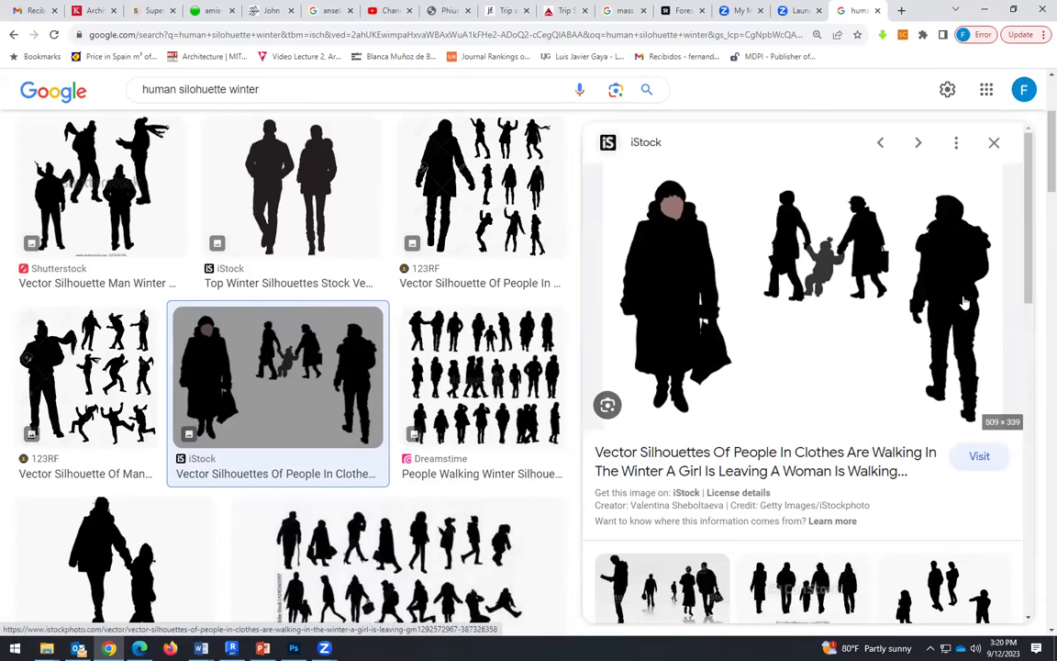
{"action": "right_click", "coordinate": [921, 431]}
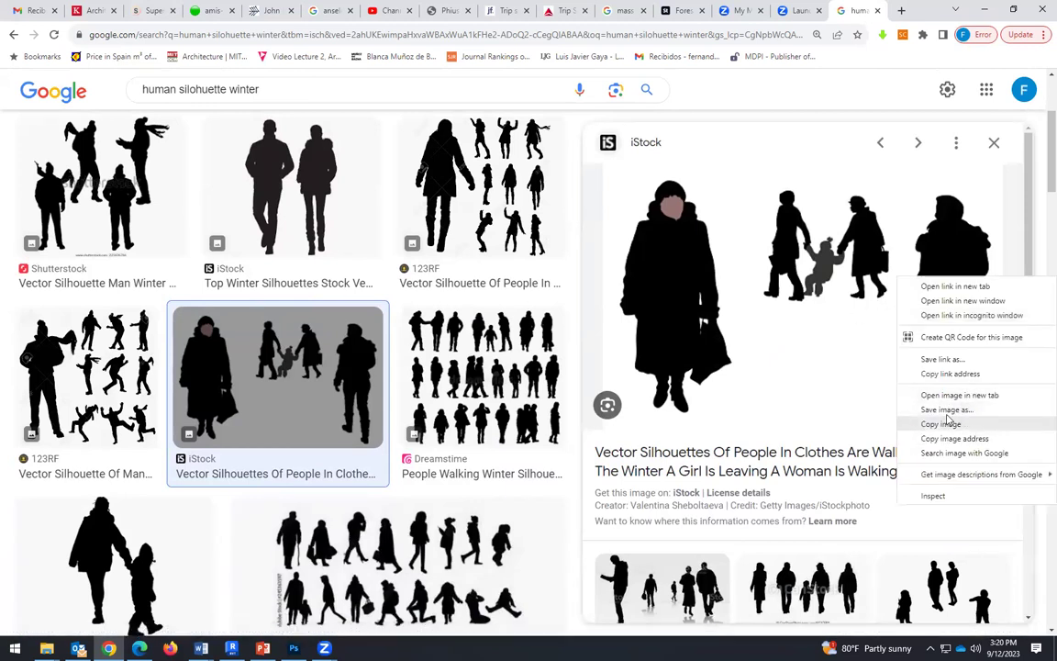
{"action": "left_click", "coordinate": [944, 424]}
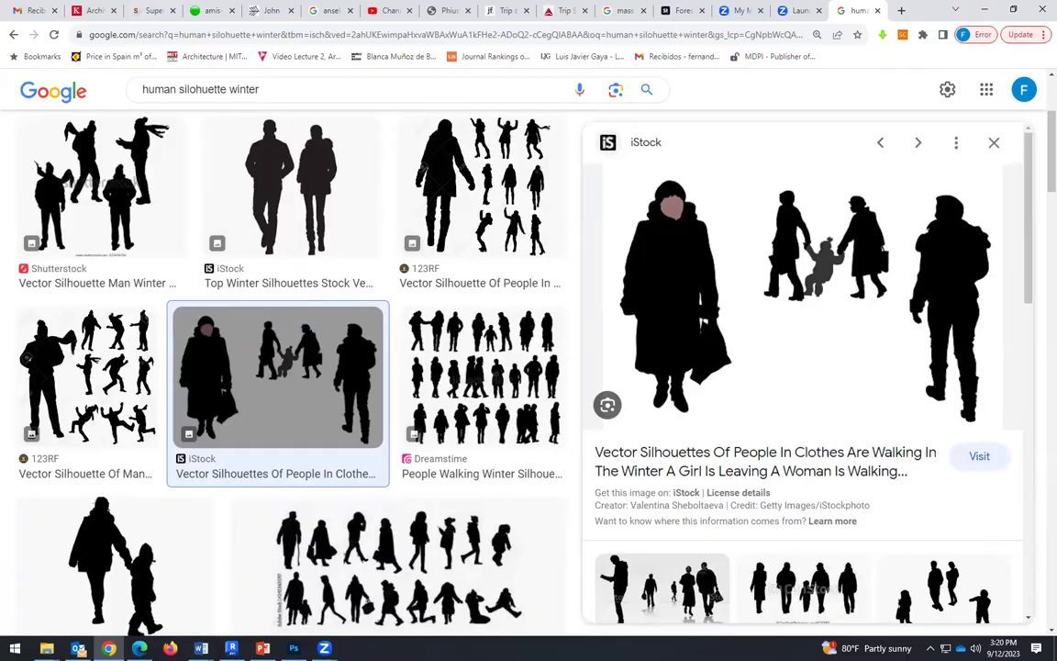
Switch to Photoshop, paste the silhouettes image into BARN09 and place it before the long wall at X 3.06 in, Y 3.57 in.
{"action": "key", "text": "alt+Tab"}
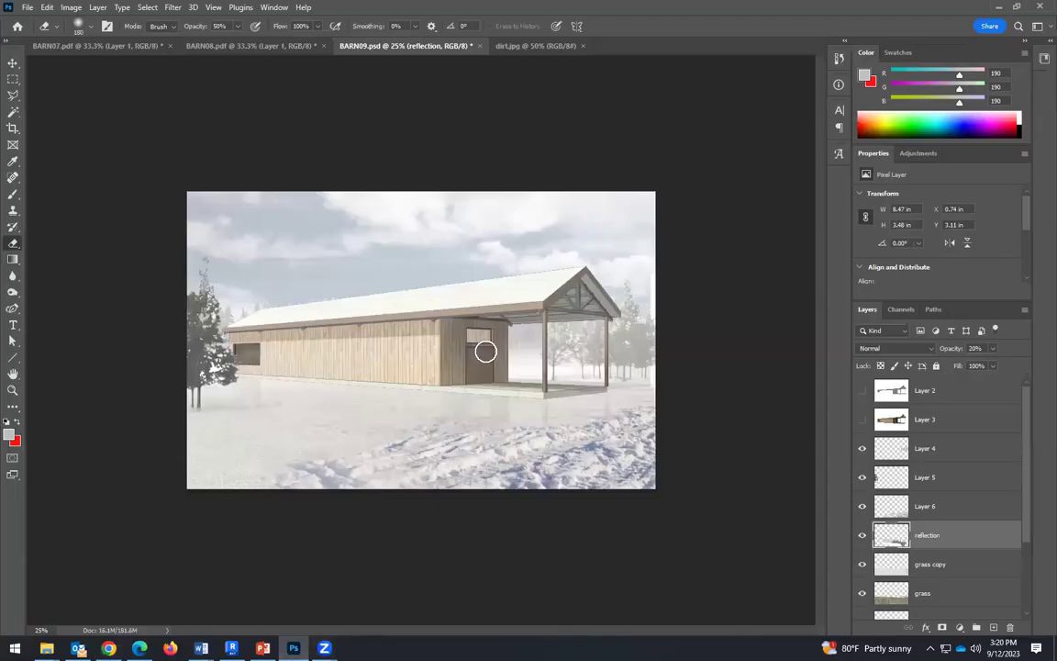
{"action": "key", "text": "ctrl+v"}
{"action": "key", "text": "v"}
{"action": "left_click_drag", "start_coordinate": [423, 355], "coordinate": [386, 406]}
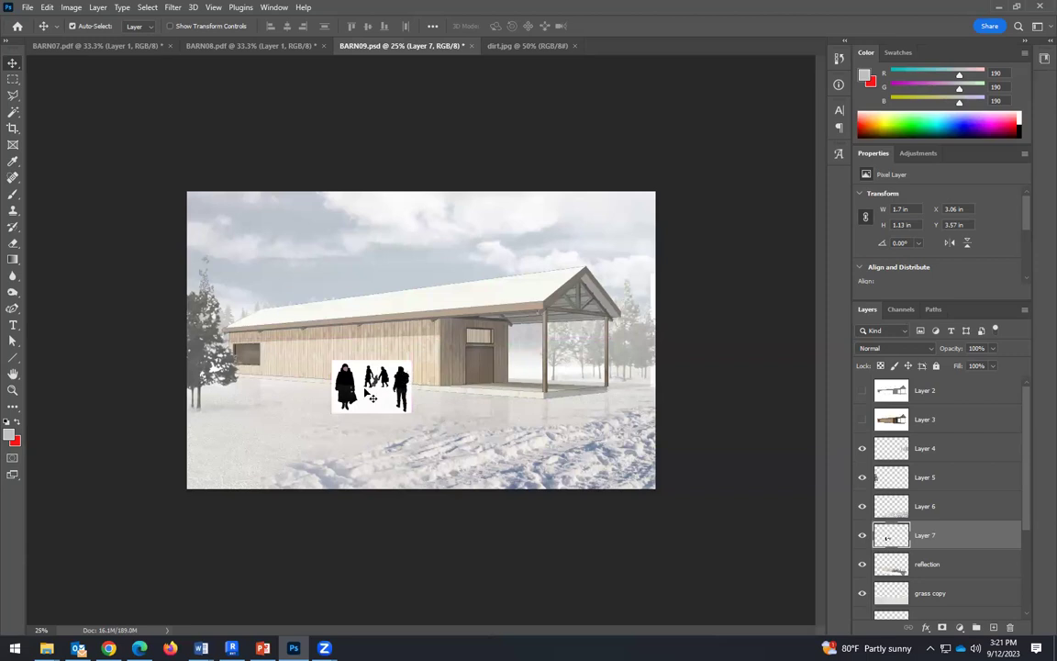
Remove the white background around the people silhouettes on Layer 7 with the Magic Wand and clear the selection.
{"action": "left_click", "coordinate": [13, 390]}
{"action": "left_click", "coordinate": [374, 440]}
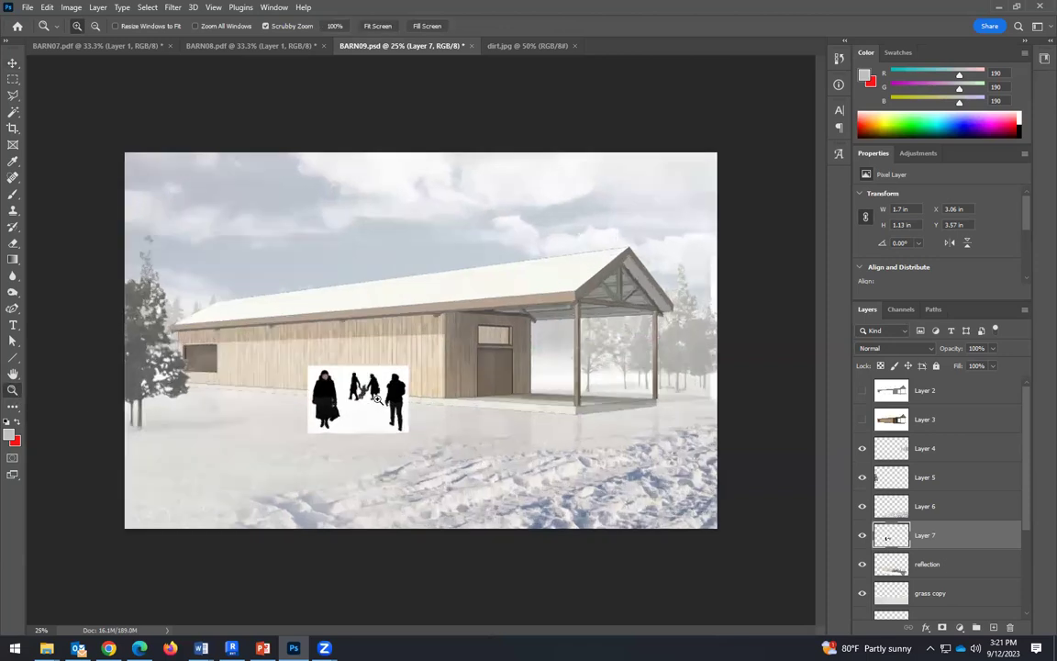
{"action": "left_click", "coordinate": [380, 438]}
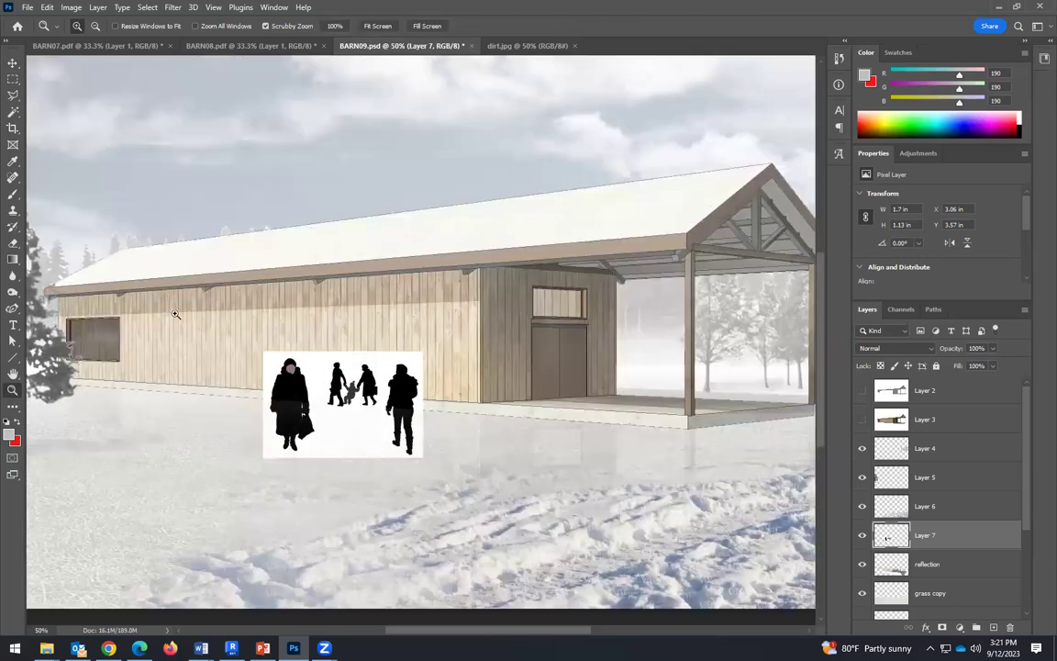
{"action": "left_click", "coordinate": [13, 111]}
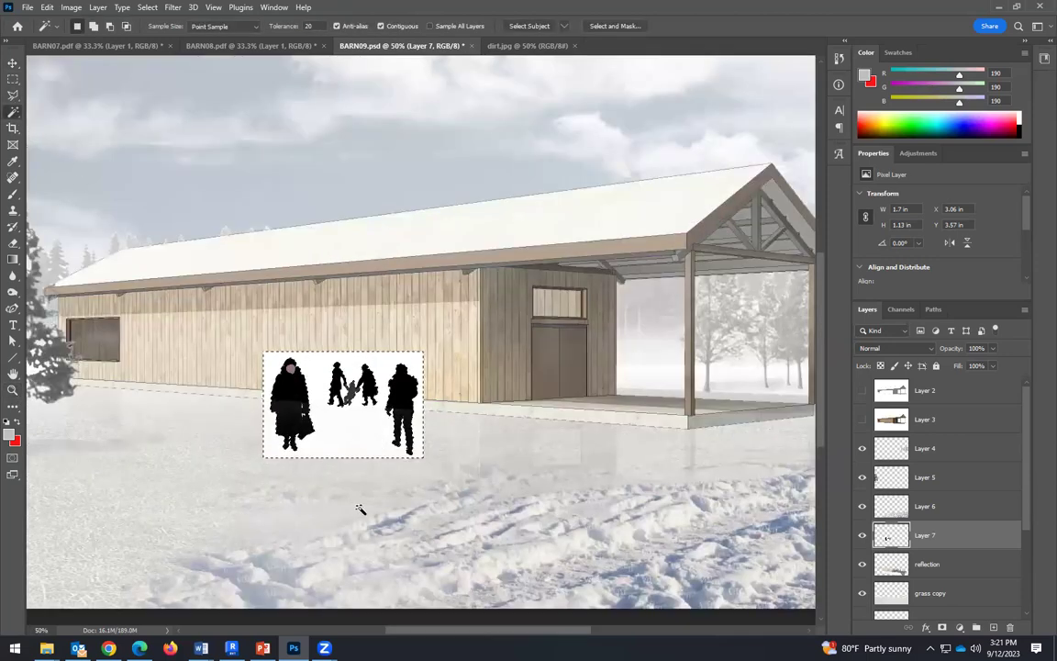
{"action": "left_click", "coordinate": [327, 453]}
{"action": "key", "text": "Delete"}
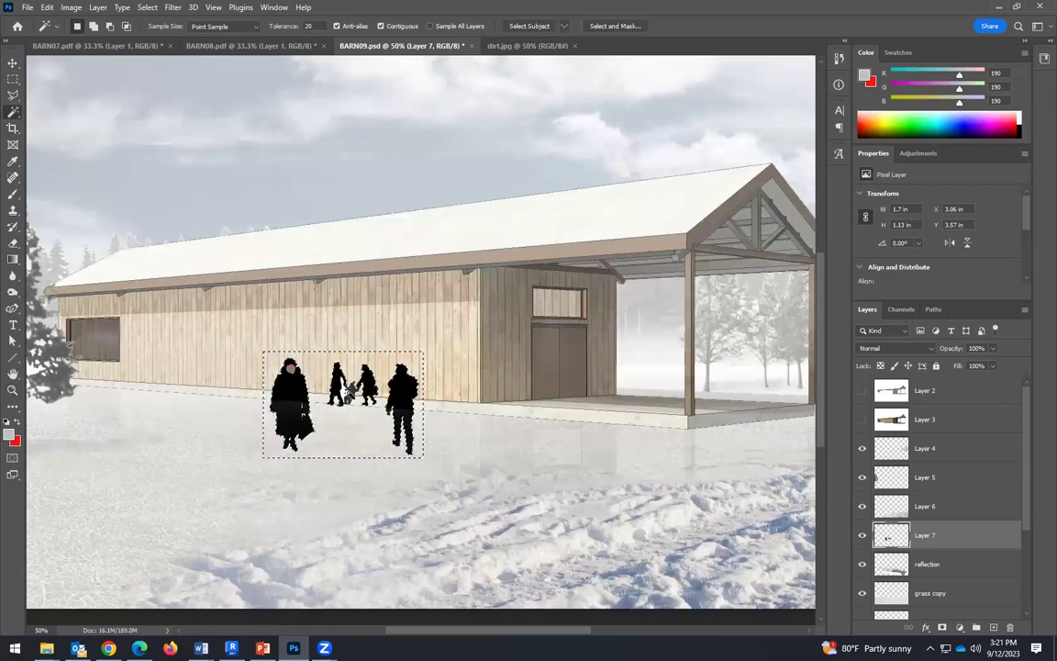
{"action": "key", "text": "ctrl+d"}
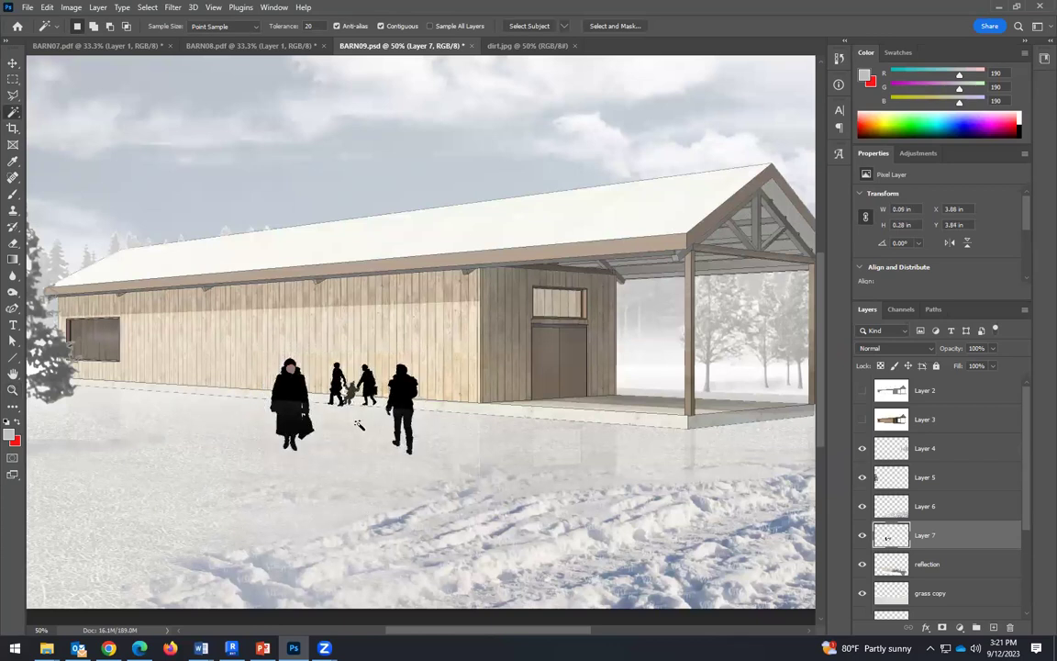
Select the woman and the family group on Layer 7 with the Polygonal Lasso and move them toward the covered porch.
{"action": "left_click", "coordinate": [12, 63]}
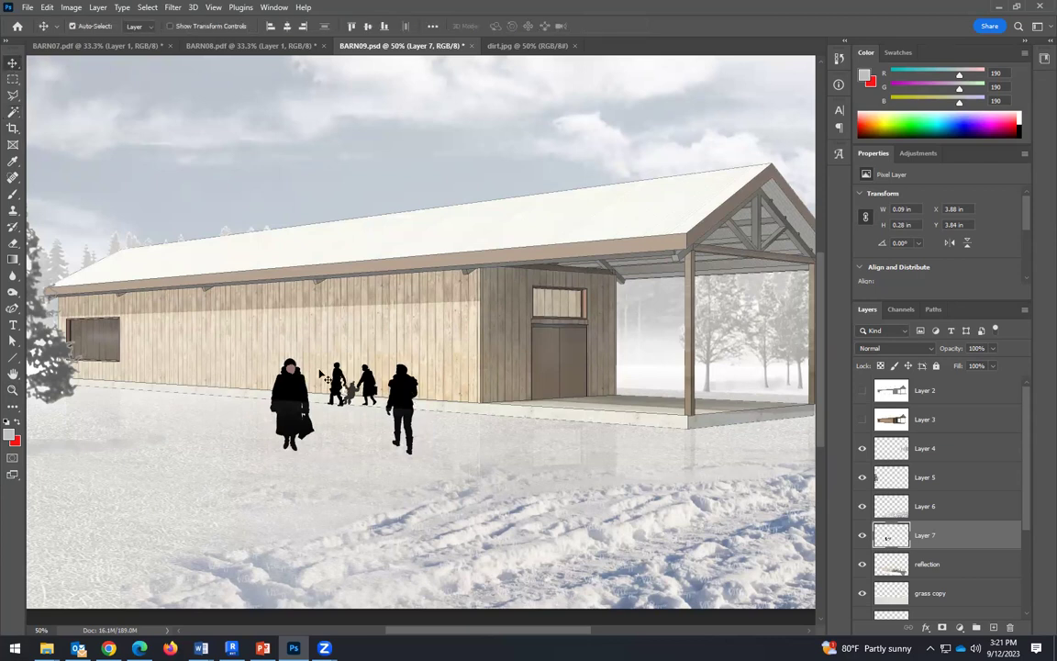
{"action": "left_click", "coordinate": [13, 95]}
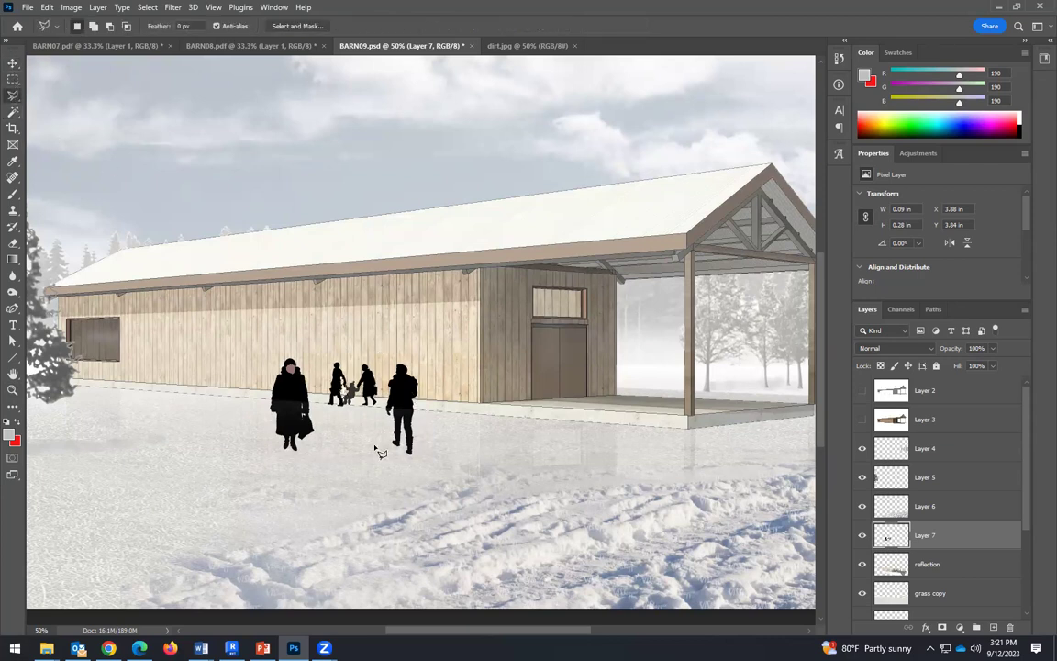
{"action": "mouse_move", "coordinate": [386, 382]}
{"action": "left_mouse_down"}
{"action": "mouse_move", "coordinate": [376, 341]}
{"action": "mouse_move", "coordinate": [304, 320]}
{"action": "mouse_move", "coordinate": [235, 329]}
{"action": "mouse_move", "coordinate": [215, 392]}
{"action": "mouse_move", "coordinate": [264, 461]}
{"action": "mouse_move", "coordinate": [342, 472]}
{"action": "mouse_move", "coordinate": [384, 403]}
{"action": "left_mouse_up"}
{"action": "key", "text": "v"}
{"action": "mouse_move", "coordinate": [301, 408]}
{"action": "left_mouse_down"}
{"action": "mouse_move", "coordinate": [551, 416]}
{"action": "mouse_move", "coordinate": [595, 404]}
{"action": "left_mouse_up"}
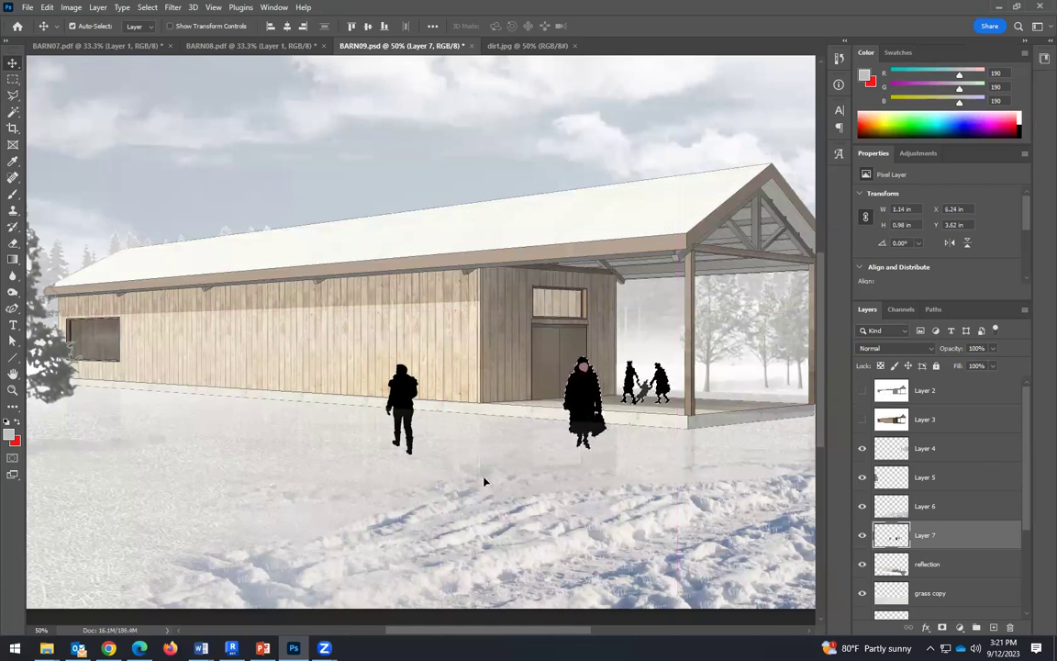
Lasso the large woman silhouette alone and move her back before the long wall, at about X 3.56 in, Y 3.7 in.
{"action": "left_click", "coordinate": [12, 95]}
{"action": "mouse_move", "coordinate": [613, 446]}
{"action": "left_mouse_down"}
{"action": "mouse_move", "coordinate": [602, 356]}
{"action": "mouse_move", "coordinate": [585, 334]}
{"action": "mouse_move", "coordinate": [540, 363]}
{"action": "mouse_move", "coordinate": [536, 430]}
{"action": "mouse_move", "coordinate": [613, 446]}
{"action": "left_mouse_up"}
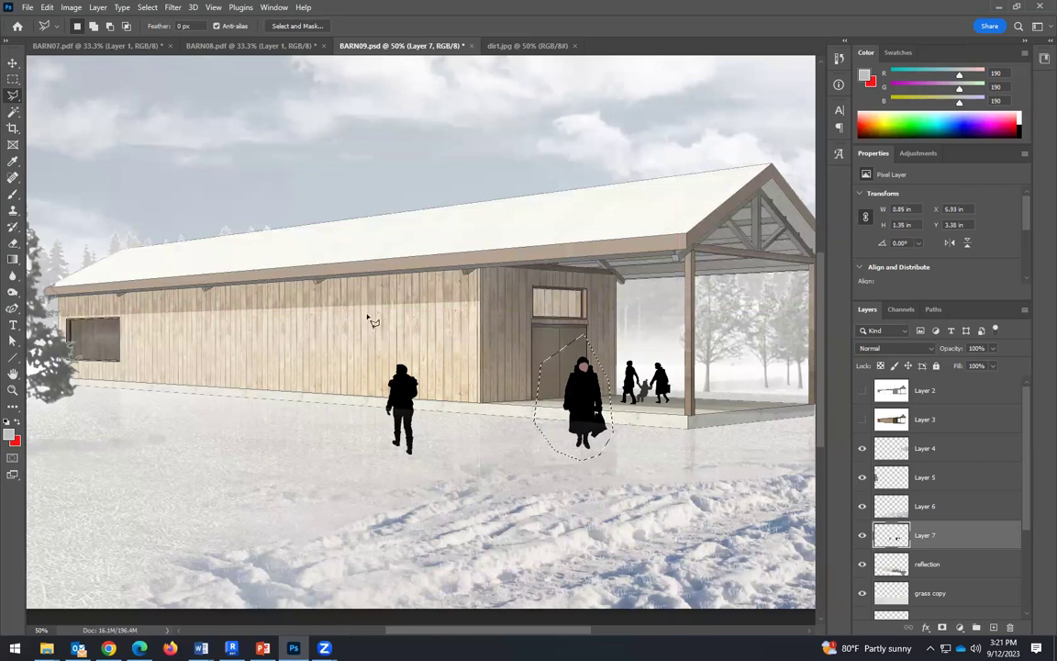
{"action": "left_click", "coordinate": [13, 62]}
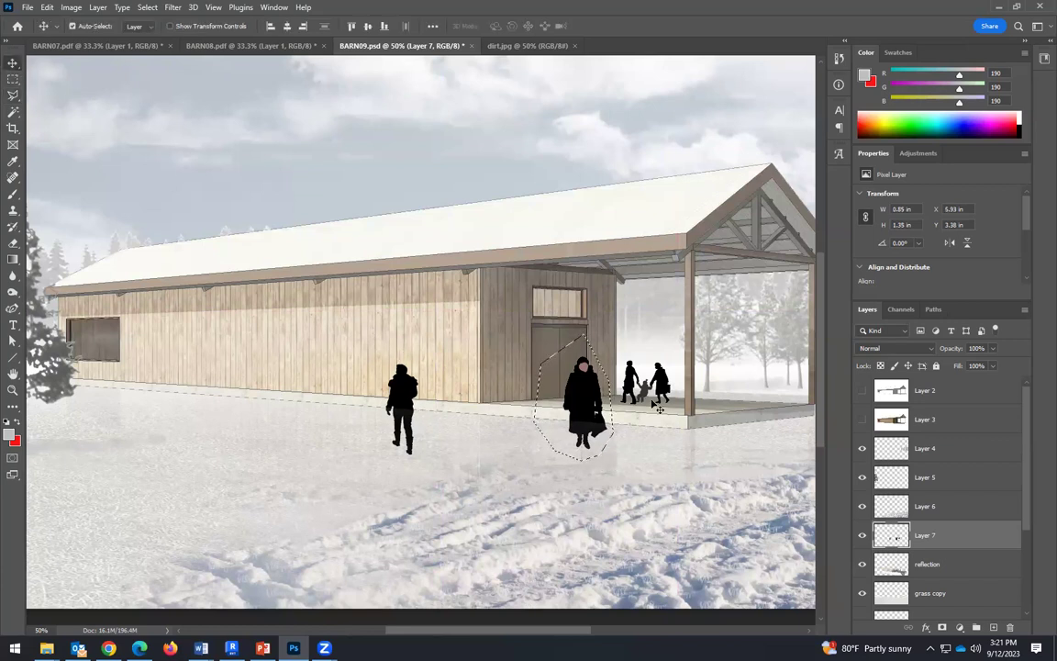
{"action": "mouse_move", "coordinate": [596, 407]}
{"action": "left_mouse_down"}
{"action": "mouse_move", "coordinate": [332, 415]}
{"action": "mouse_move", "coordinate": [342, 417]}
{"action": "left_mouse_up"}
Scale the woman silhouette up to about 0.58 in wide by 1.2 in high and clear the selection.
{"action": "left_click", "coordinate": [72, 8]}
{"action": "left_click", "coordinate": [47, 7]}
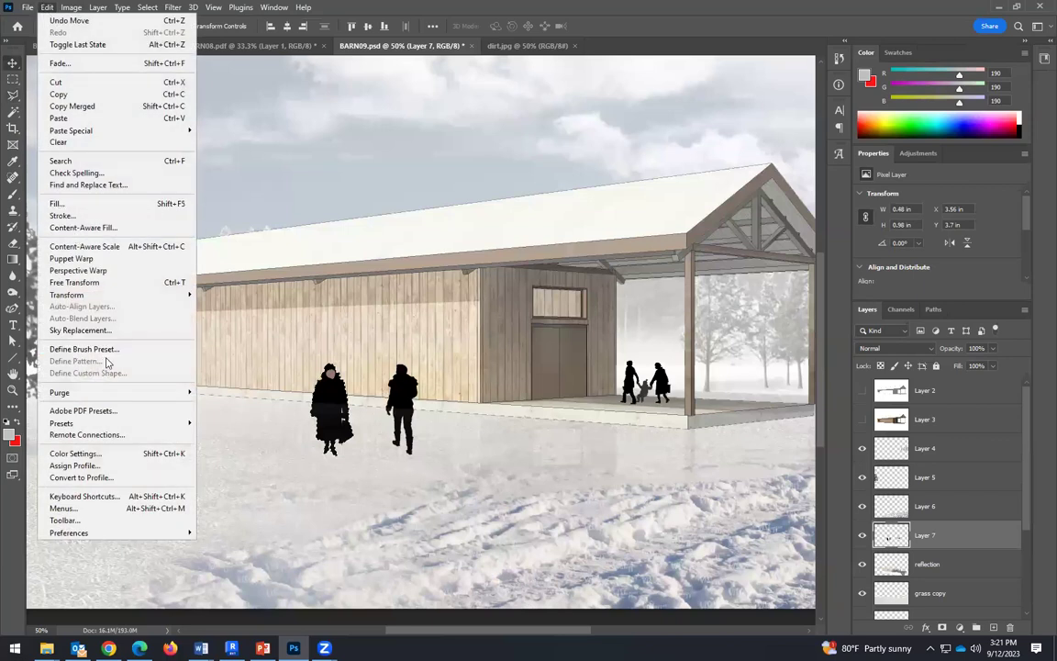
{"action": "mouse_move", "coordinate": [162, 294]}
{"action": "left_click", "coordinate": [200, 284]}
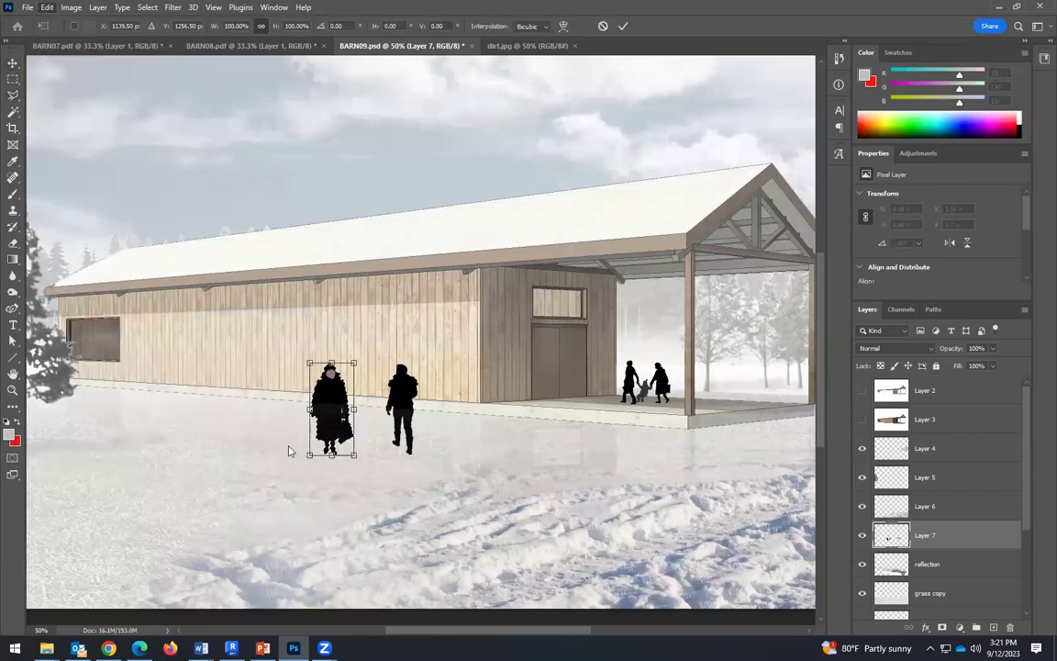
{"action": "left_click_drag", "start_coordinate": [288, 450], "coordinate": [280, 469]}
{"action": "key", "text": "Return"}
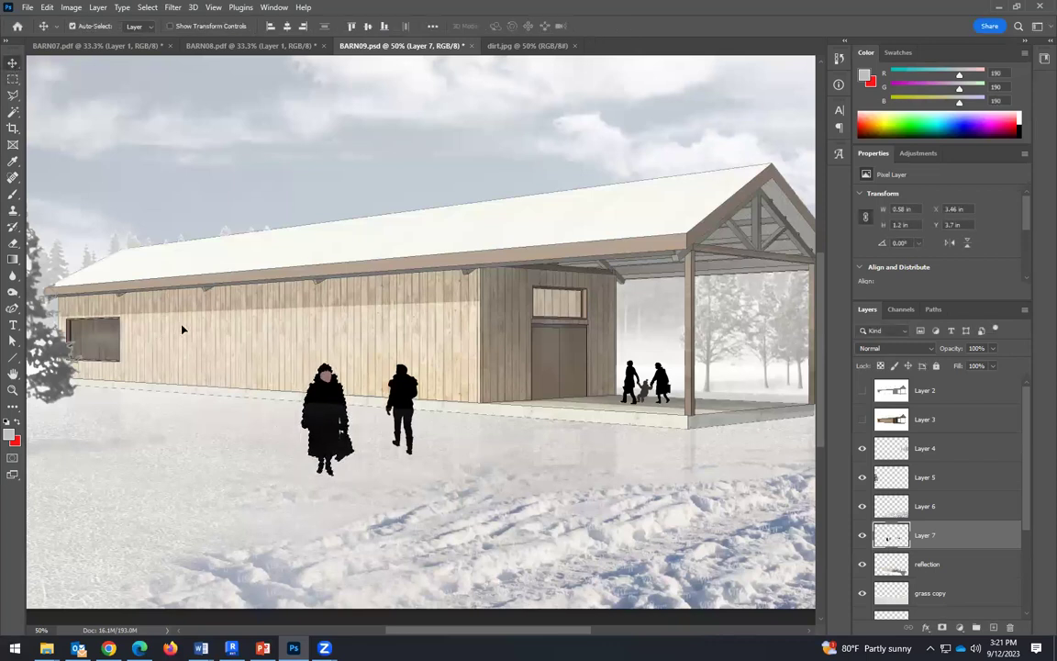
{"action": "key", "text": "ctrl"}
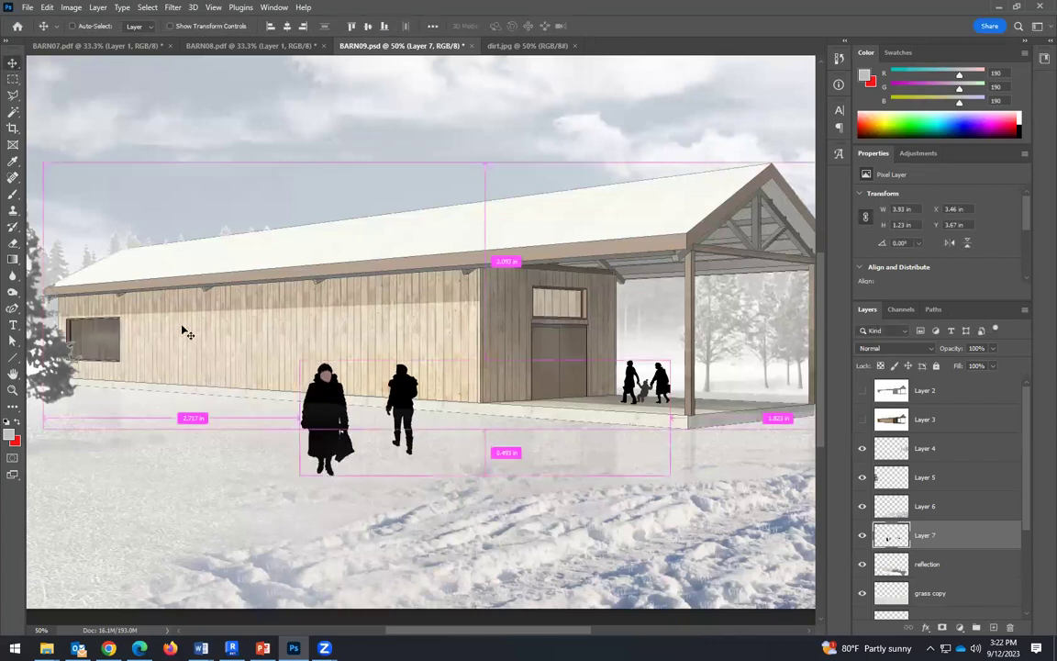
Lighten the silhouettes on Layer 7 to dark gray with Hue/Saturation, setting the saturation to -70 and raising the lightness.
{"action": "left_click", "coordinate": [13, 390]}
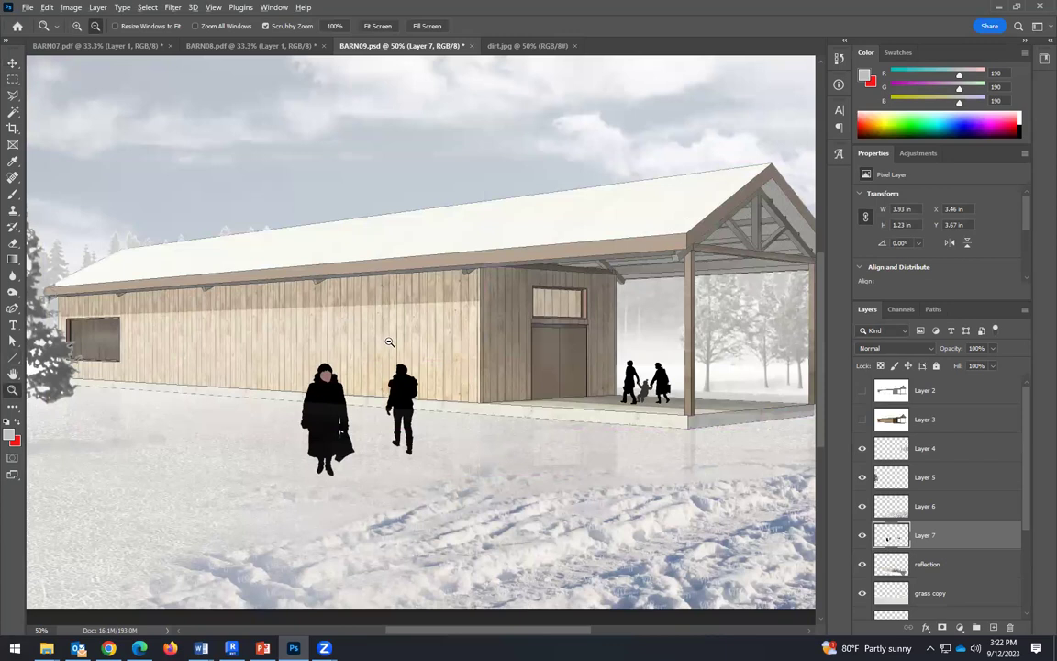
{"action": "left_click", "coordinate": [363, 336], "text": "alt"}
{"action": "left_click", "coordinate": [420, 415], "text": "alt"}
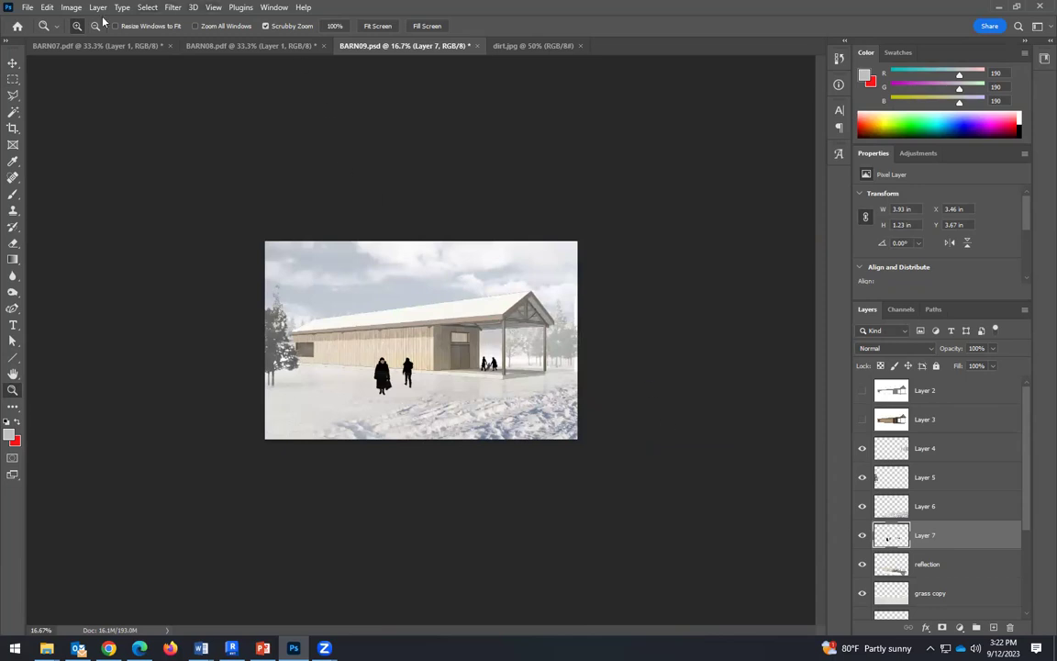
{"action": "left_click", "coordinate": [73, 8]}
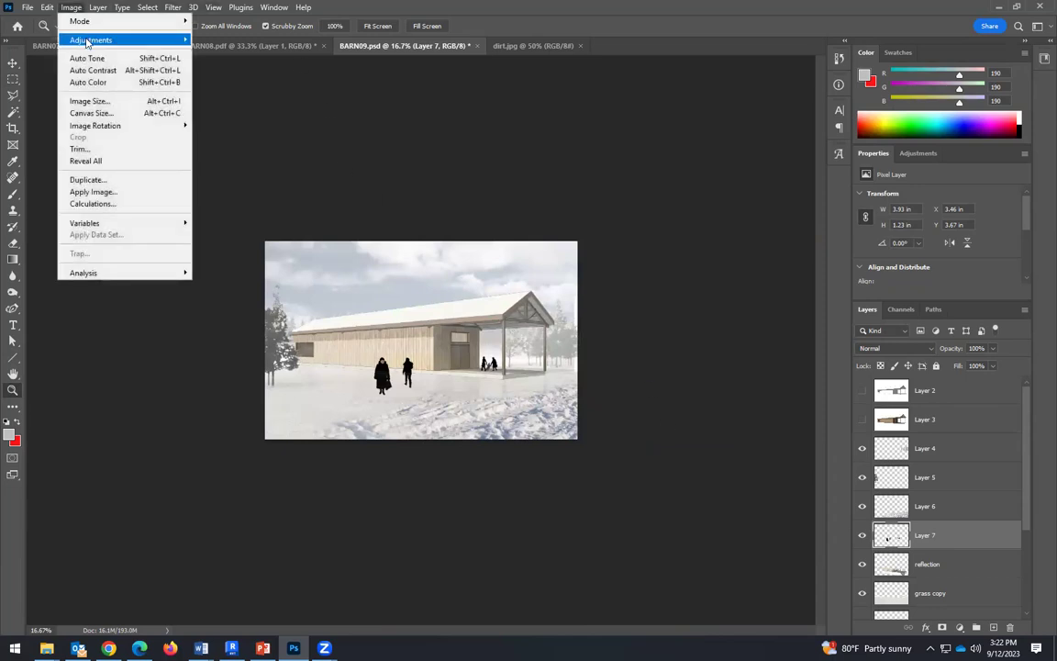
{"action": "mouse_move", "coordinate": [90, 39]}
{"action": "left_click", "coordinate": [222, 107]}
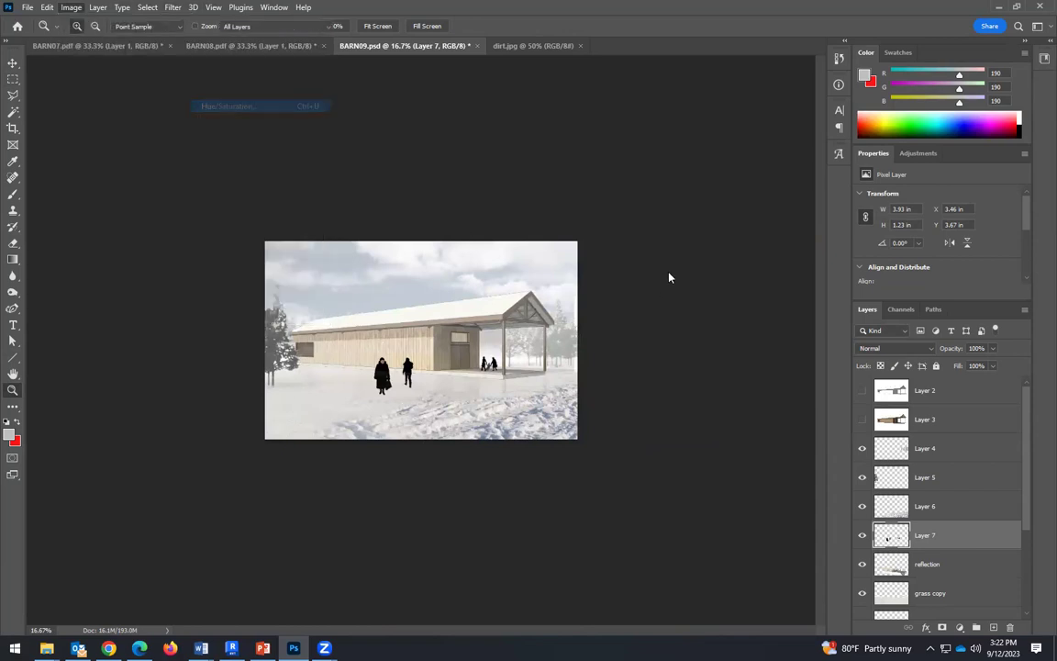
{"action": "left_click_drag", "start_coordinate": [835, 197], "coordinate": [812, 197]}
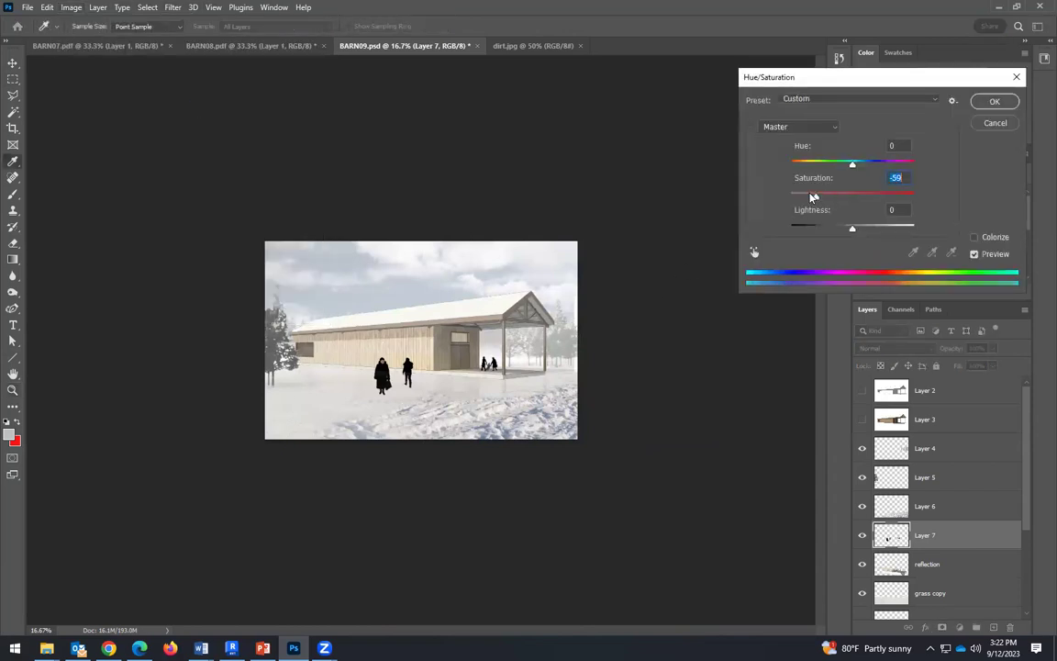
{"action": "left_click_drag", "start_coordinate": [852, 229], "coordinate": [883, 230]}
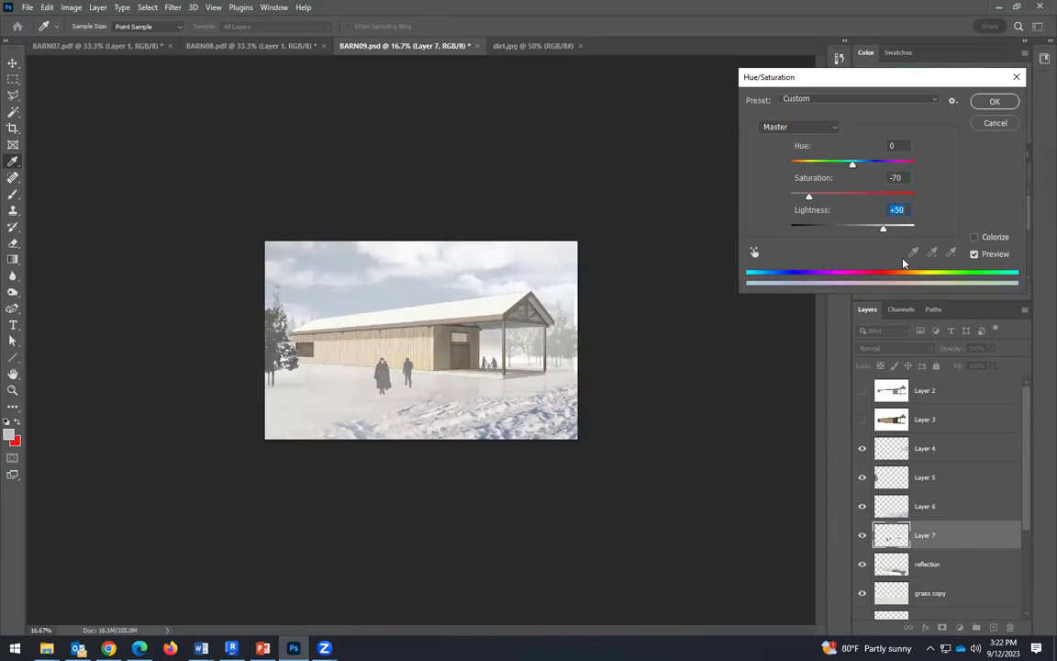
{"action": "left_click_drag", "start_coordinate": [881, 235], "coordinate": [877, 231]}
{"action": "key", "text": "Return"}
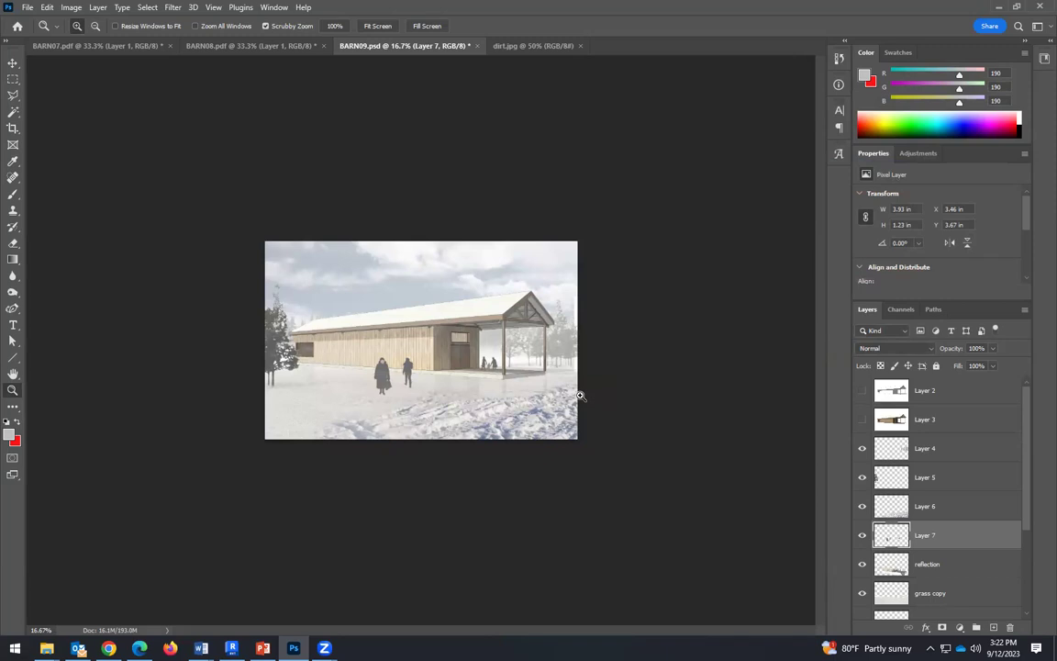
Outline the woman silhouette with the Polygonal Lasso and duplicate her onto a new layer.
{"action": "left_click_drag", "start_coordinate": [433, 392], "coordinate": [623, 389]}
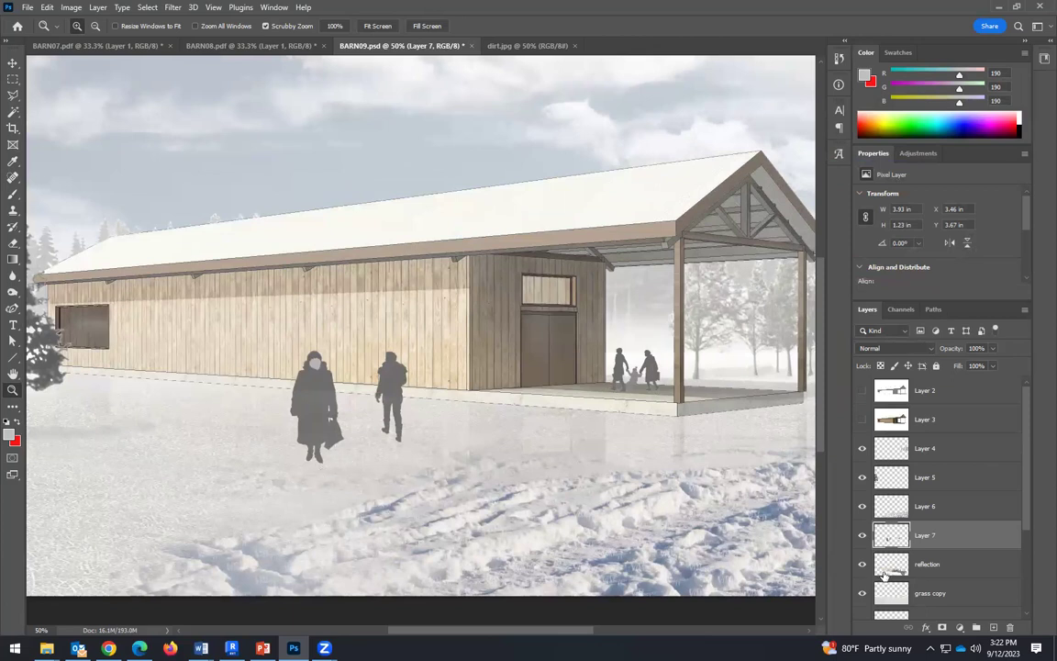
{"action": "left_click", "coordinate": [12, 95]}
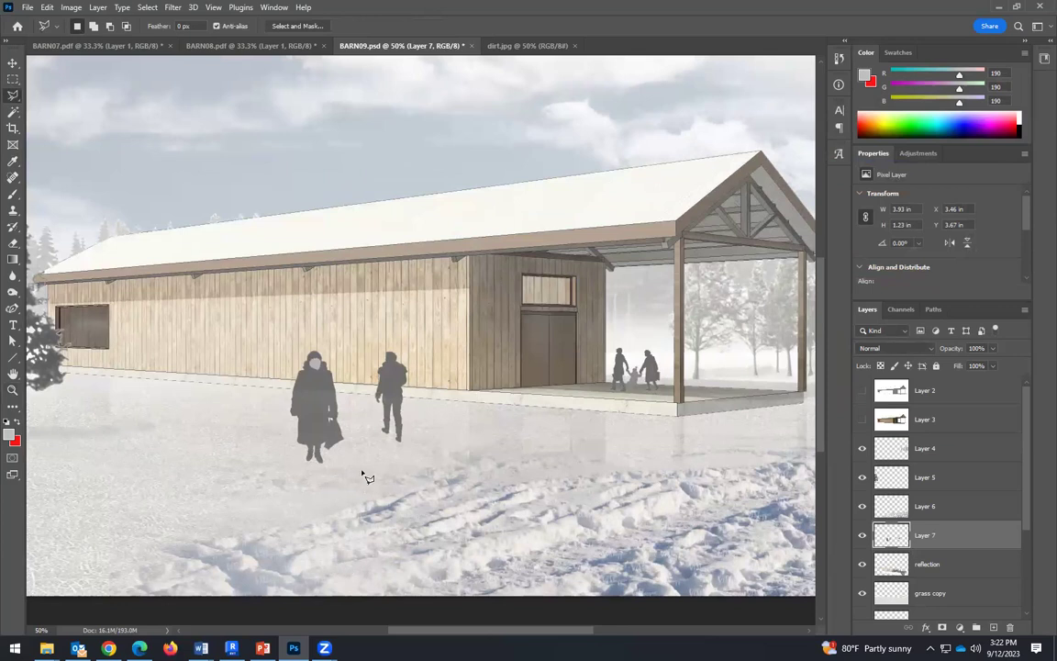
{"action": "mouse_move", "coordinate": [338, 342]}
{"action": "left_mouse_down"}
{"action": "mouse_move", "coordinate": [299, 335]}
{"action": "mouse_move", "coordinate": [246, 399]}
{"action": "mouse_move", "coordinate": [266, 486]}
{"action": "mouse_move", "coordinate": [283, 492]}
{"action": "mouse_move", "coordinate": [358, 464]}
{"action": "mouse_move", "coordinate": [340, 342]}
{"action": "left_mouse_up"}
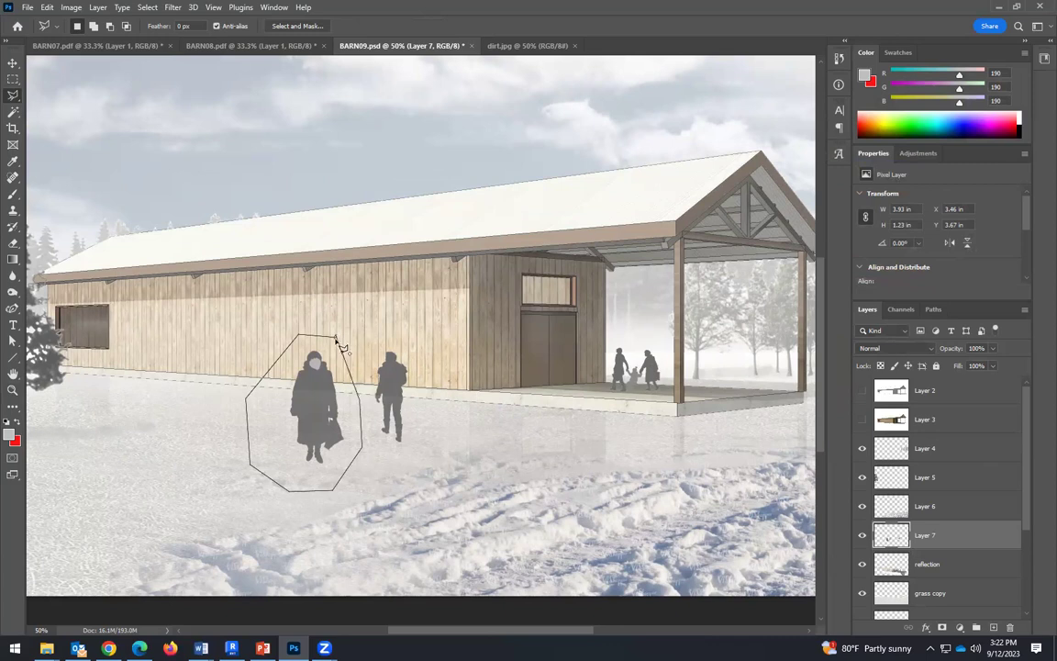
{"action": "left_click", "coordinate": [338, 341]}
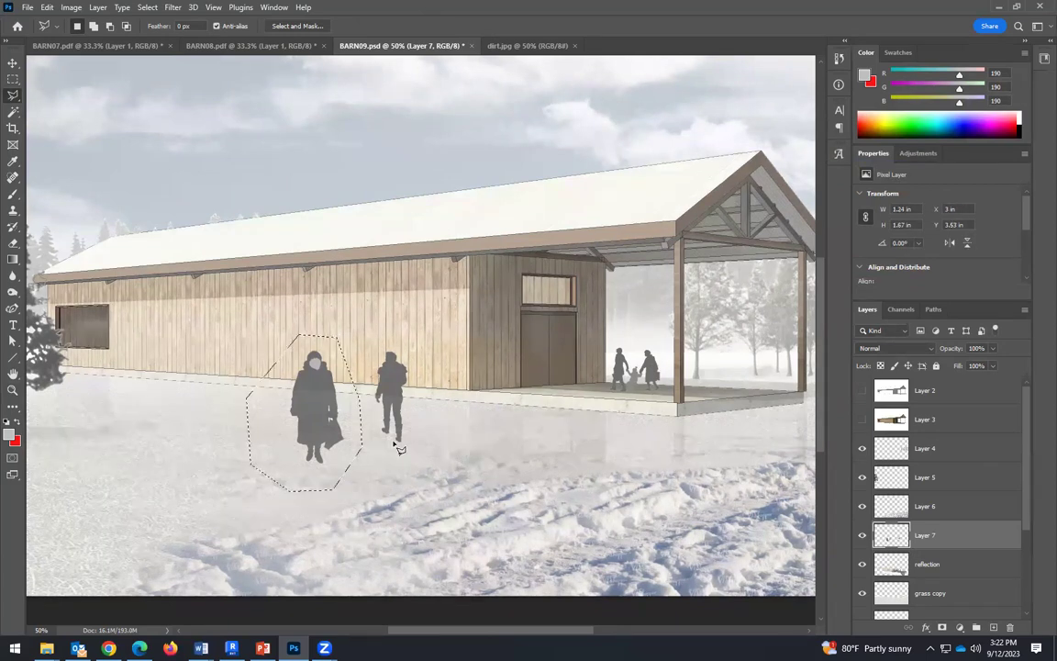
{"action": "key", "text": "ctrl+j"}
{"action": "left_click_drag", "start_coordinate": [399, 449], "coordinate": [385, 456]}
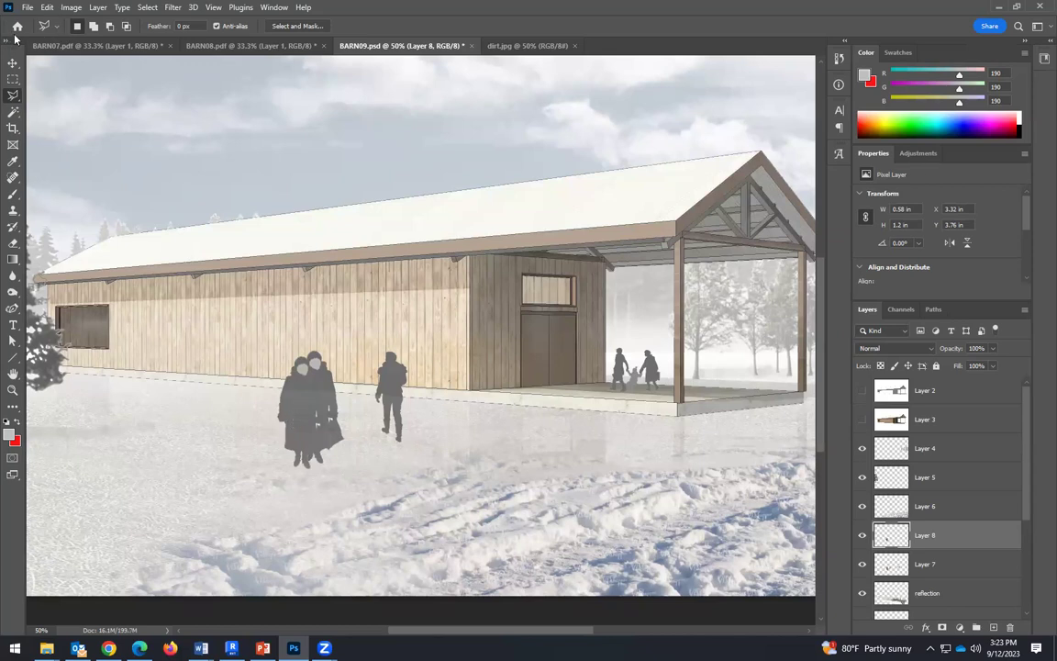
Flip the woman's copy vertically, squash it to about 46% height and place it below her feet.
{"action": "left_click", "coordinate": [47, 7]}
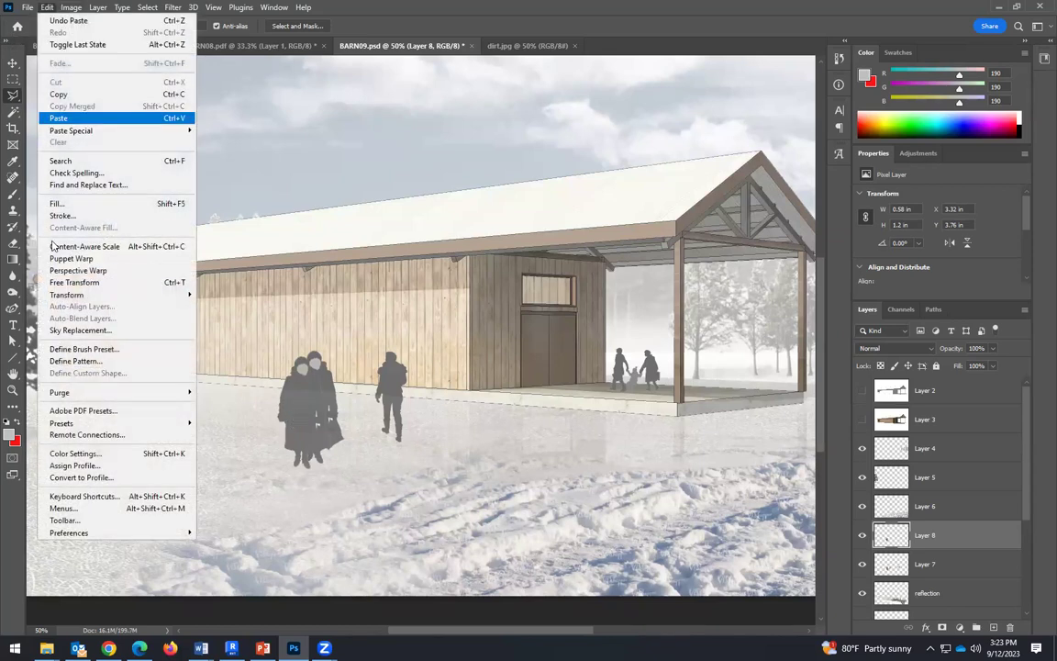
{"action": "mouse_move", "coordinate": [91, 285]}
{"action": "left_click", "coordinate": [264, 377]}
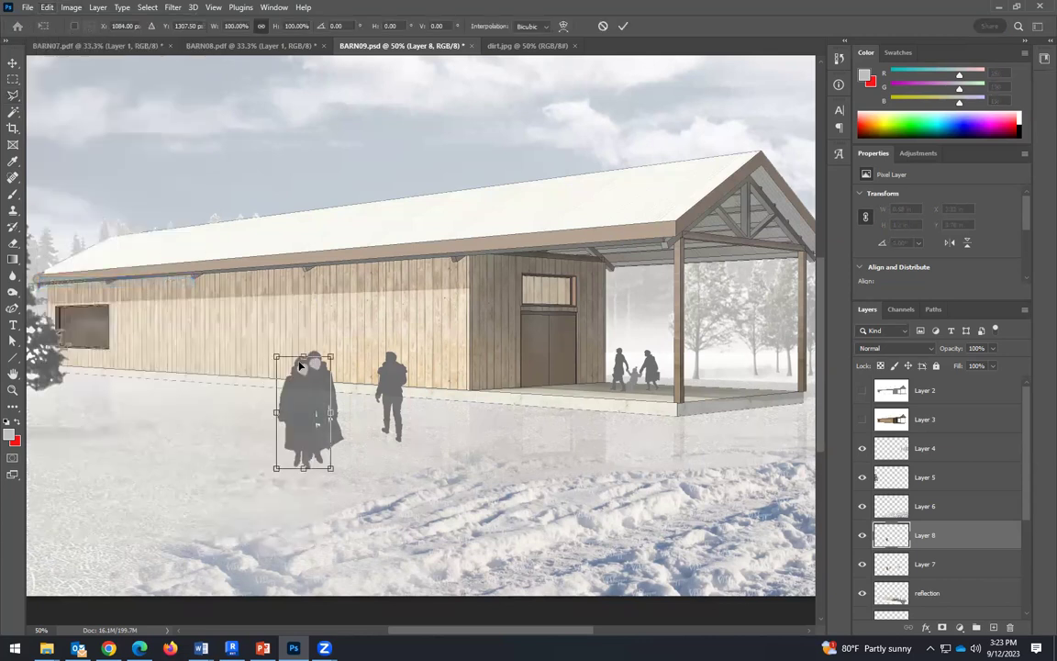
{"action": "left_click_drag", "start_coordinate": [303, 358], "coordinate": [345, 510]}
Skew the flipped copy sideways along the snow and flatten it into a ground shadow about 1.18 in by 0.23 in.
{"action": "left_click", "coordinate": [48, 9]}
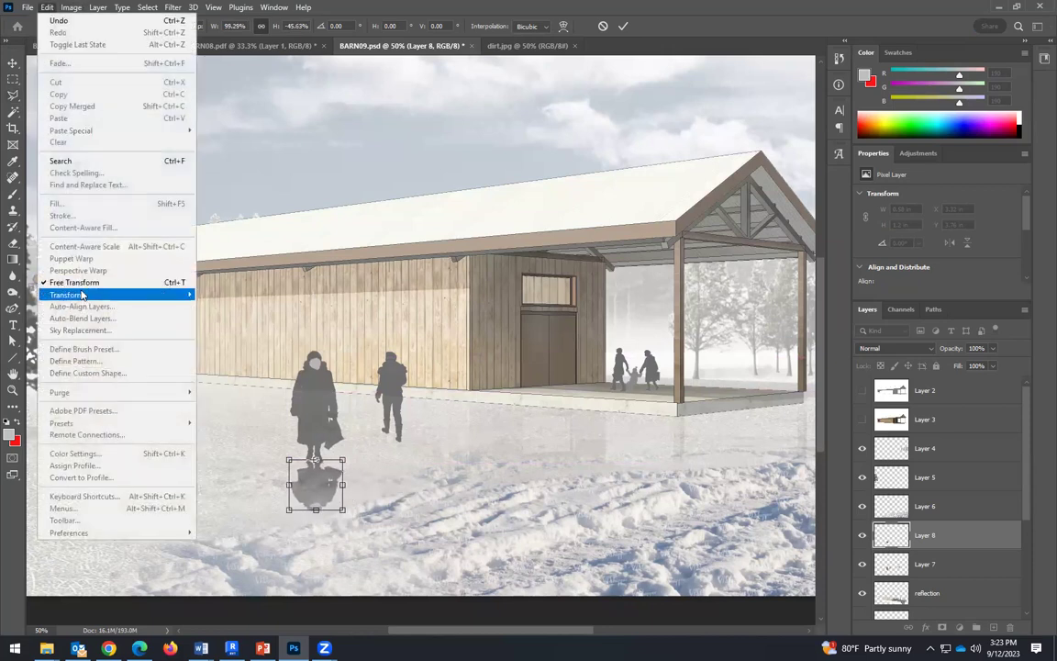
{"action": "mouse_move", "coordinate": [79, 295]}
{"action": "left_click", "coordinate": [248, 349]}
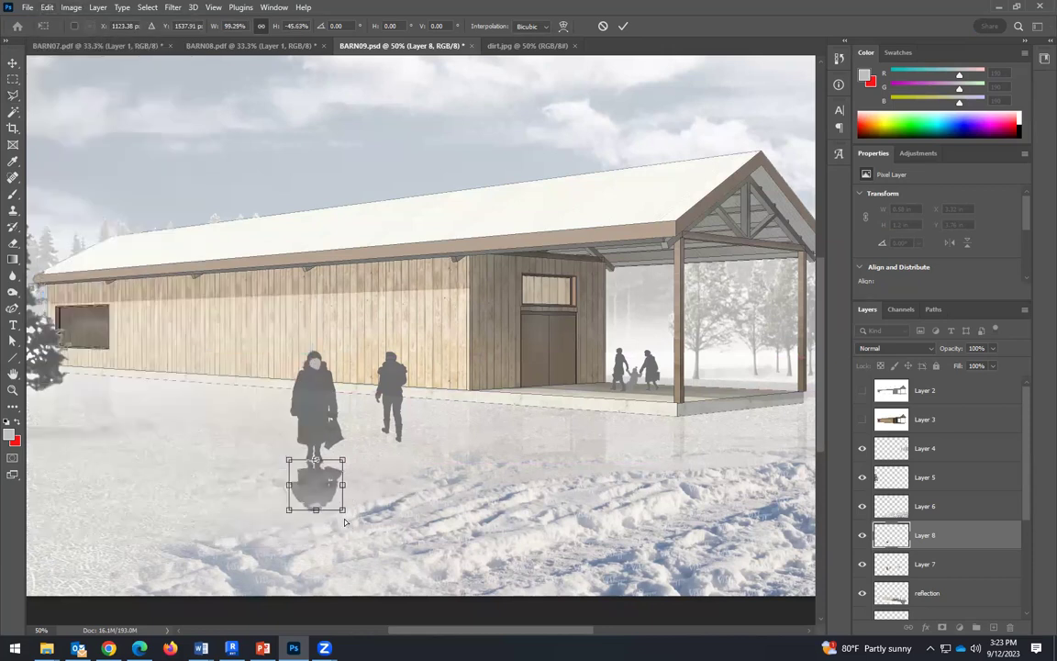
{"action": "left_click_drag", "start_coordinate": [342, 513], "coordinate": [465, 510]}
{"action": "left_click_drag", "start_coordinate": [291, 514], "coordinate": [385, 512]}
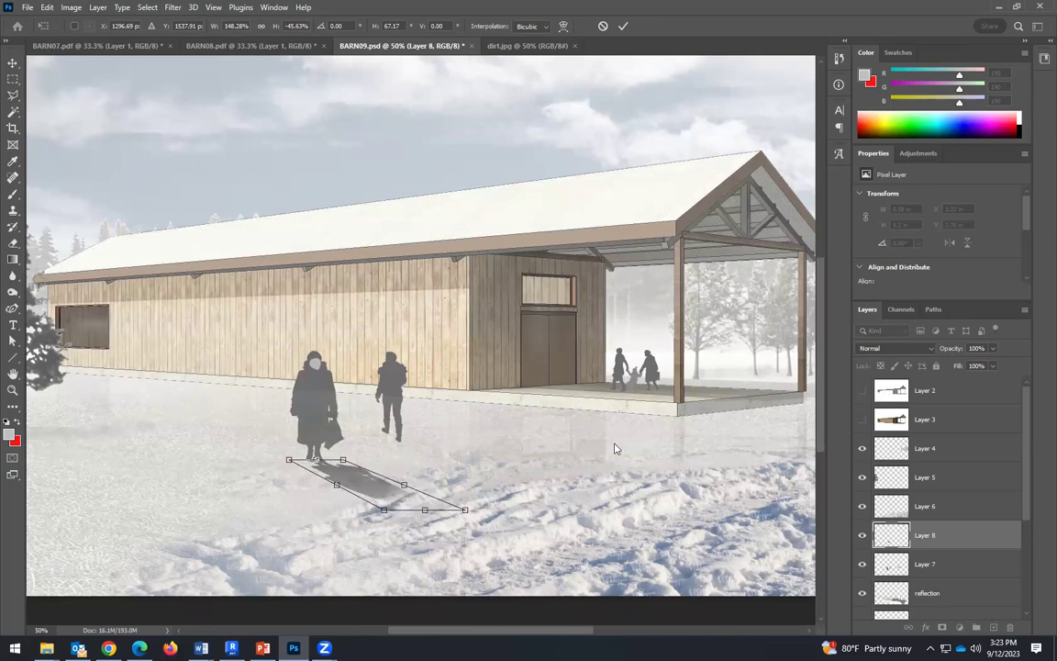
{"action": "scroll", "coordinate": [527, 598], "scroll_direction": "down", "scroll_amount": 1}
{"action": "scroll", "coordinate": [583, 621], "scroll_direction": "right", "scroll_amount": 3}
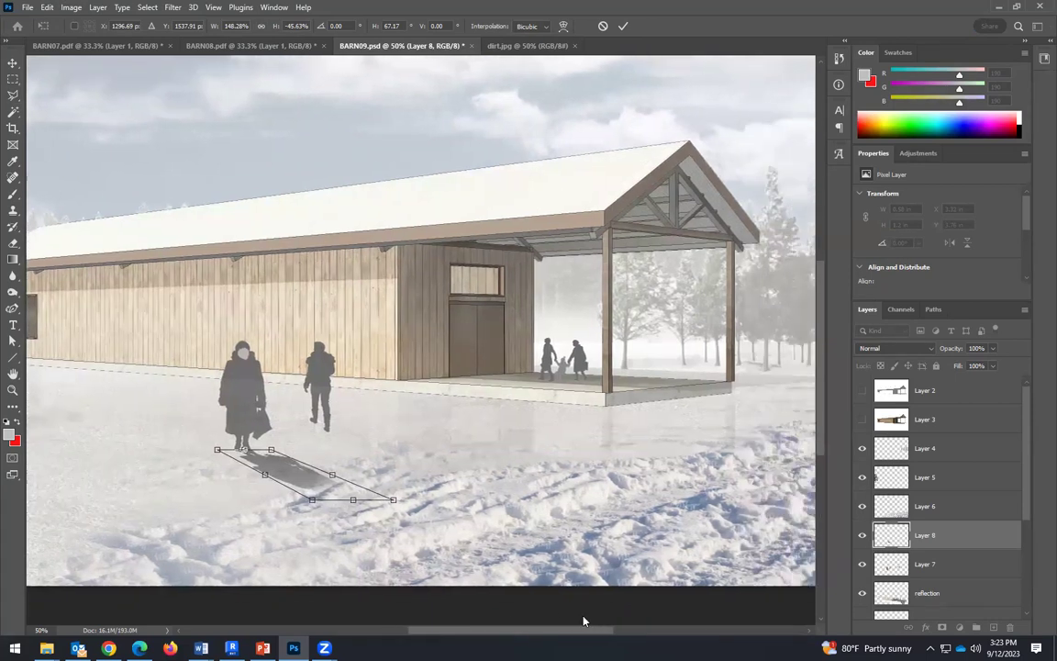
{"action": "left_click_drag", "start_coordinate": [331, 501], "coordinate": [323, 469]}
{"action": "left_click", "coordinate": [12, 63]}
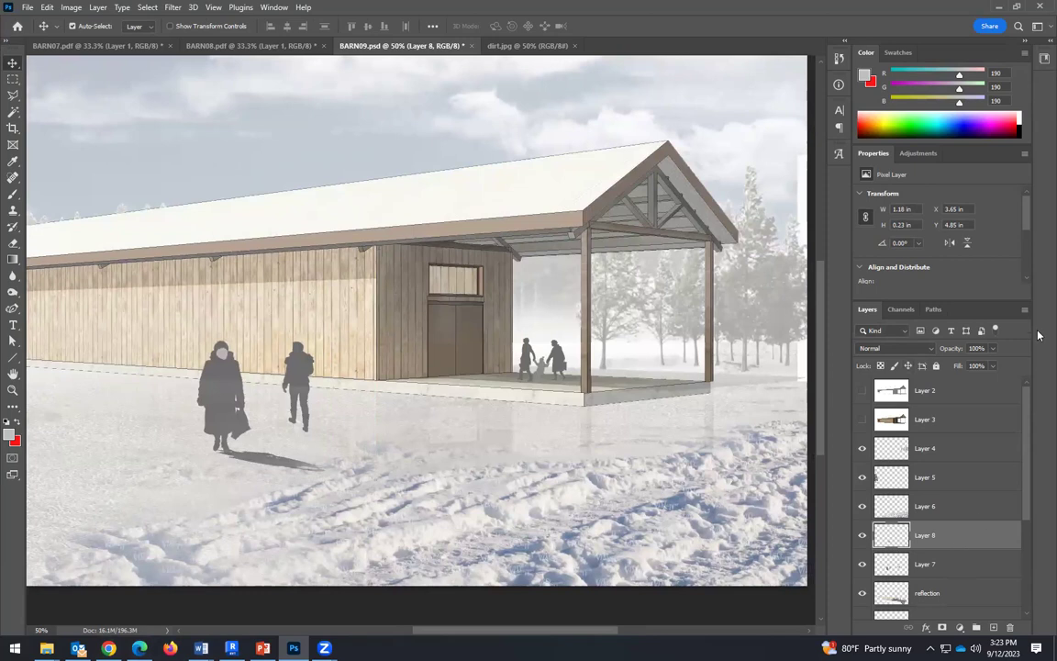
Lower the opacity of the woman's shadow on Layer 8 to 60% and check the whole image.
{"action": "left_click_drag", "start_coordinate": [987, 368], "coordinate": [970, 366]}
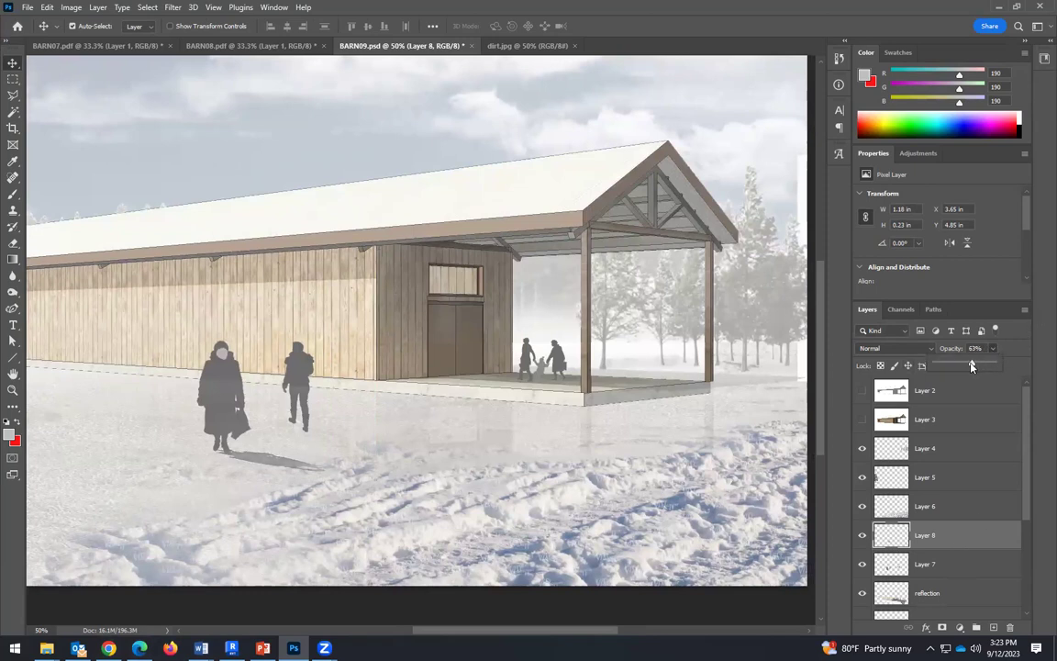
{"action": "left_click", "coordinate": [13, 391]}
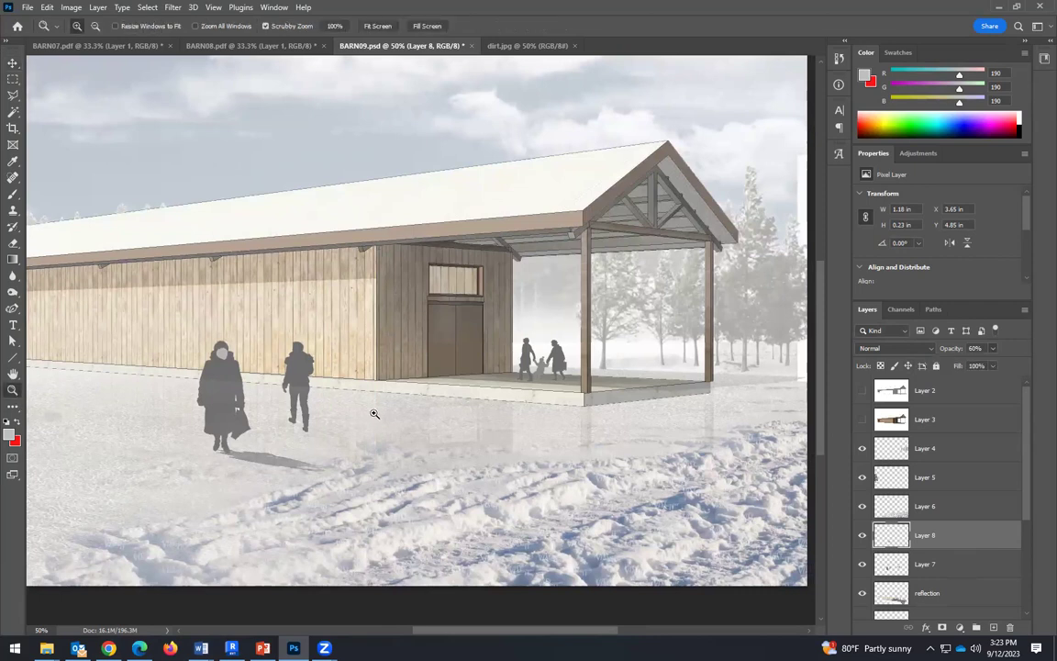
{"action": "left_click", "coordinate": [431, 417], "text": "alt"}
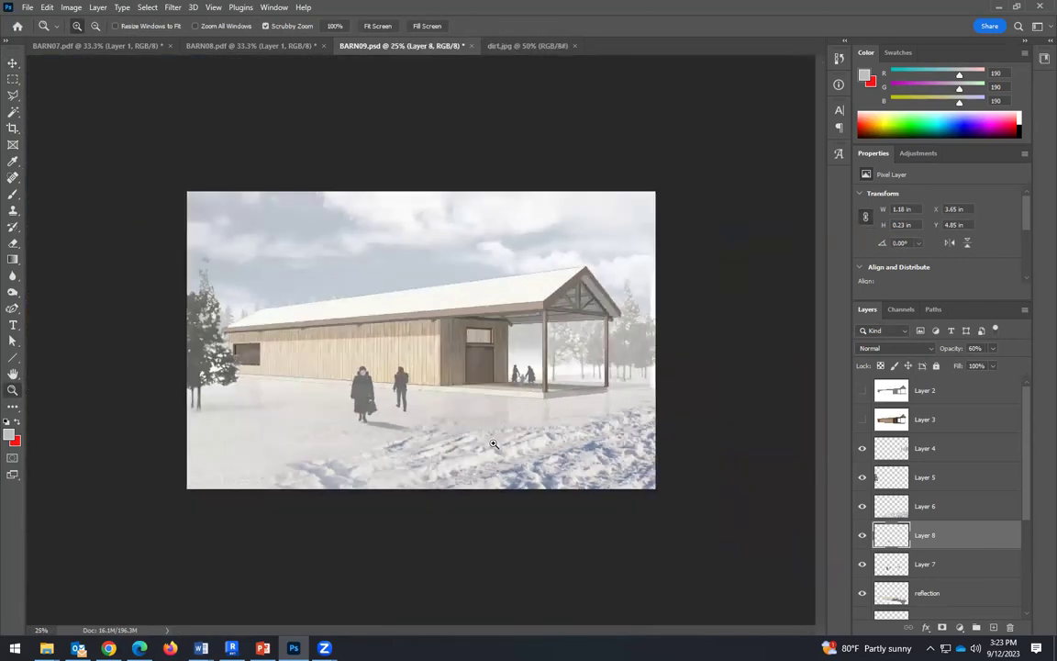
Outline the standing figure beside the woman with the Polygonal Lasso and try to copy it from Layer 8.
{"action": "left_click", "coordinate": [439, 417]}
{"action": "left_click", "coordinate": [401, 416]}
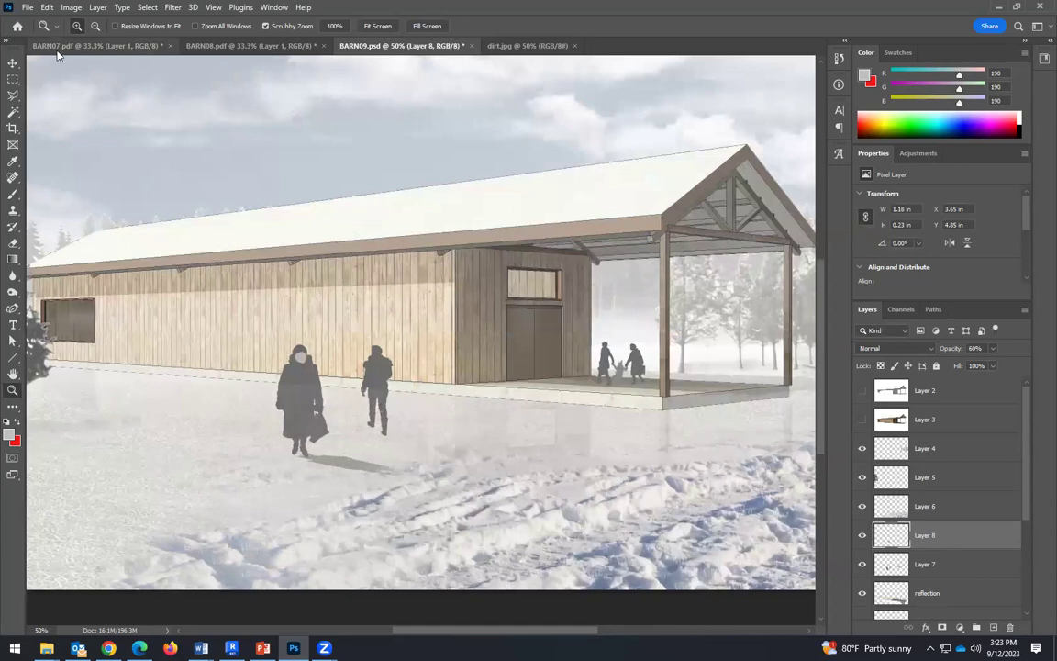
{"action": "left_click", "coordinate": [12, 96]}
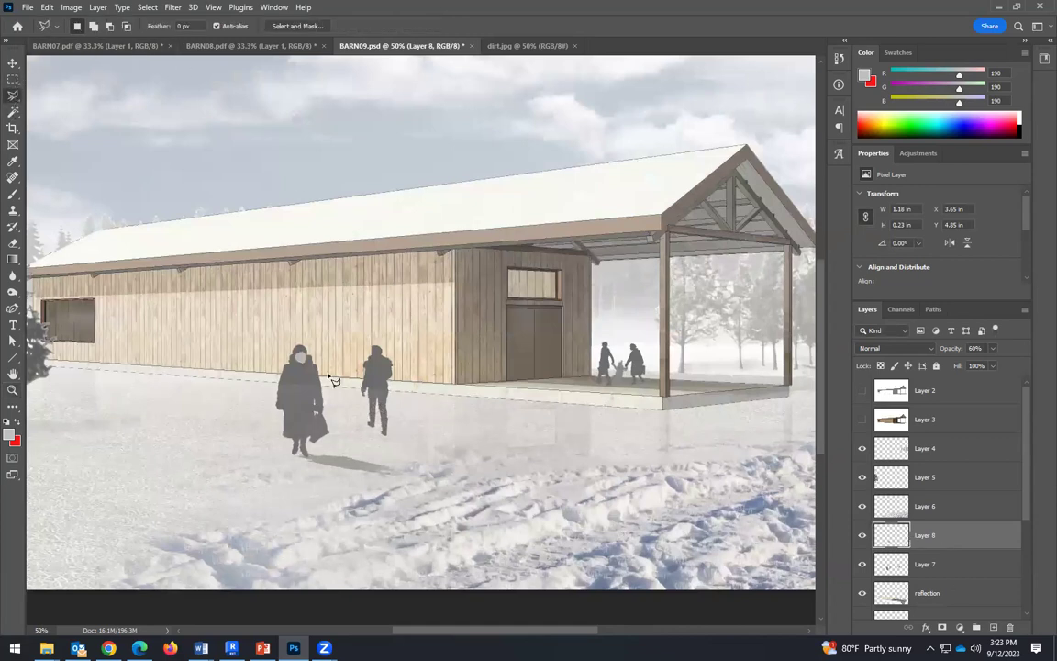
{"action": "mouse_move", "coordinate": [407, 426]}
{"action": "left_mouse_down"}
{"action": "mouse_move", "coordinate": [421, 358]}
{"action": "mouse_move", "coordinate": [371, 328]}
{"action": "mouse_move", "coordinate": [360, 332]}
{"action": "left_mouse_up"}
{"action": "key", "text": "ctrl+c"}
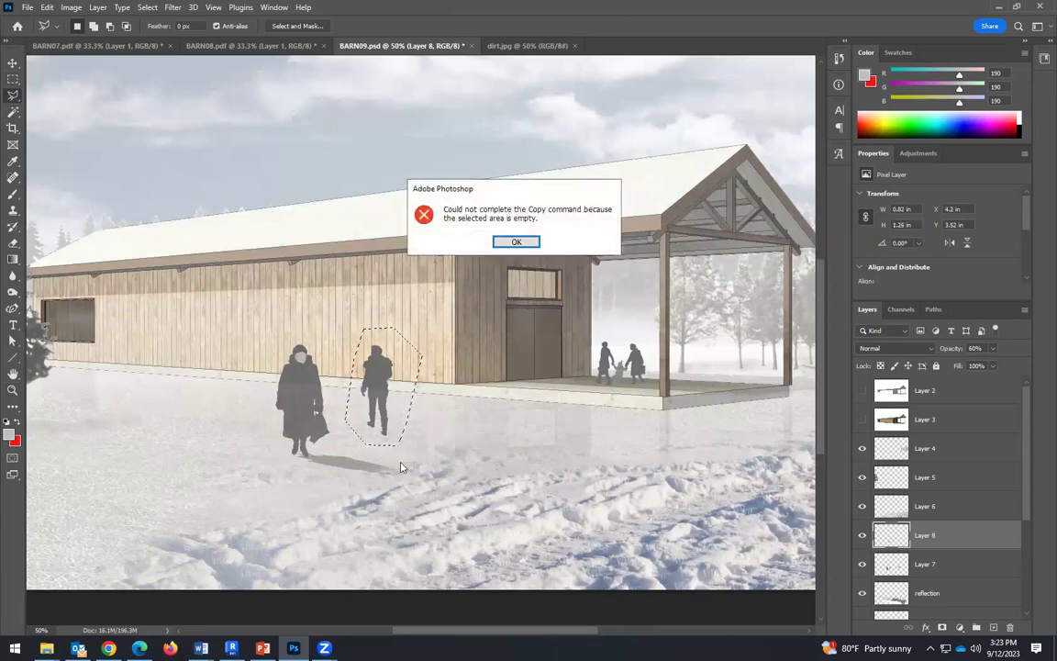
{"action": "left_click", "coordinate": [519, 242]}
Toggle Layer 7's visibility to check its contents and make it the active layer.
{"action": "left_click", "coordinate": [863, 565]}
{"action": "left_click", "coordinate": [863, 565]}
{"action": "double_click", "coordinate": [924, 564]}
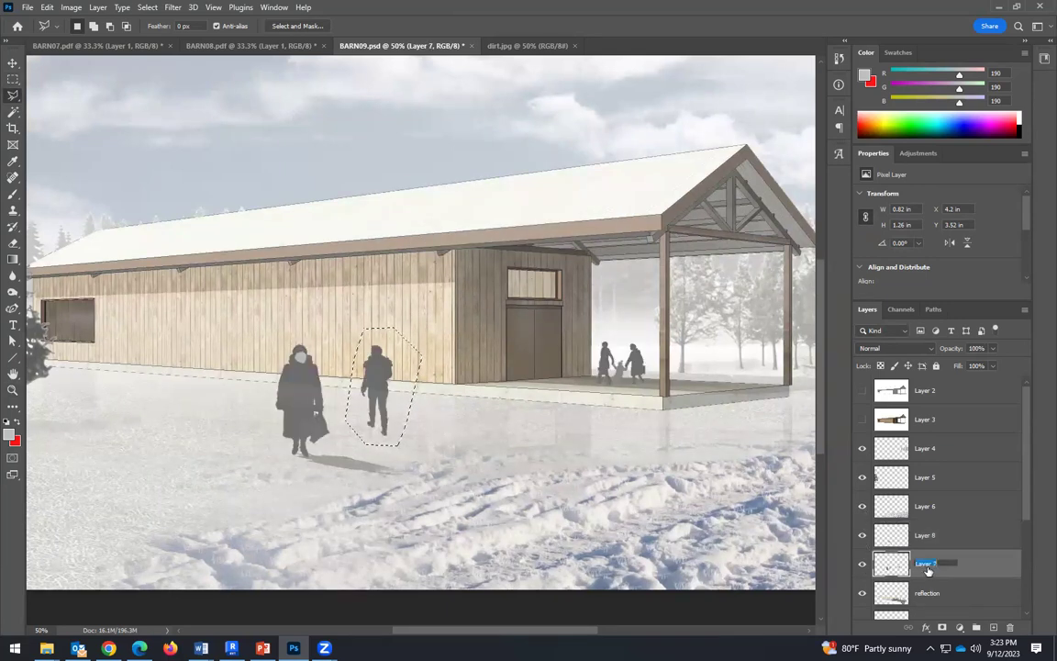
Rename Layer 7 as "people" and keep it the active layer.
{"action": "type", "text": "people"}
{"action": "left_click", "coordinate": [965, 580]}
{"action": "left_click", "coordinate": [966, 574]}
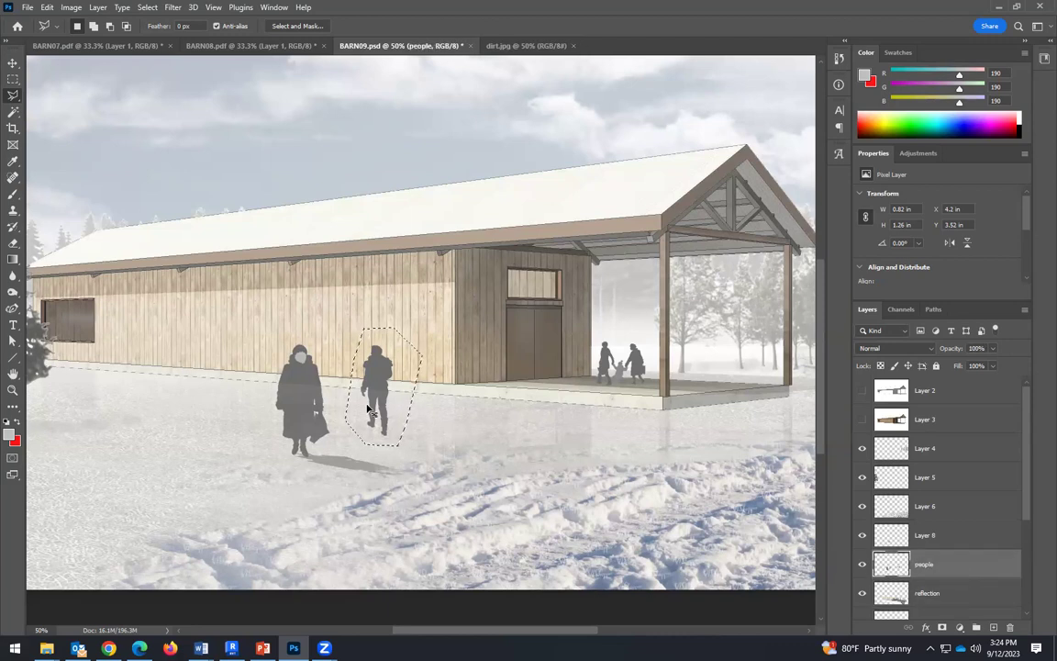
Copy the outlined standing figure to a new layer and flip it upside down below the feet at about -55.71% height.
{"action": "key", "text": "ctrl+j"}
{"action": "left_click_drag", "start_coordinate": [367, 409], "coordinate": [359, 413]}
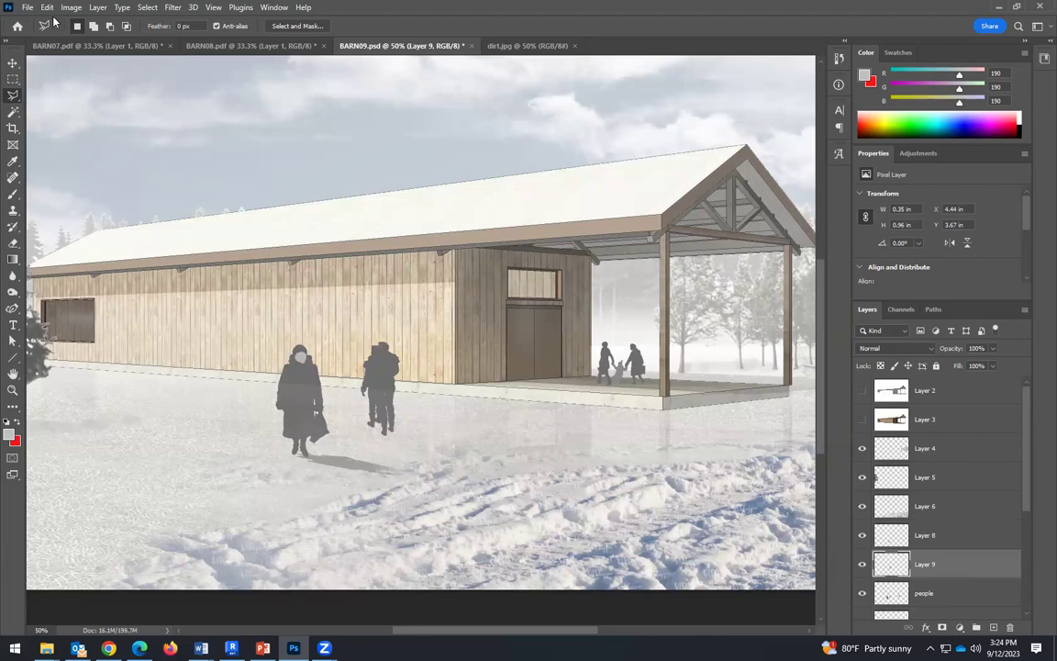
{"action": "left_click", "coordinate": [47, 7]}
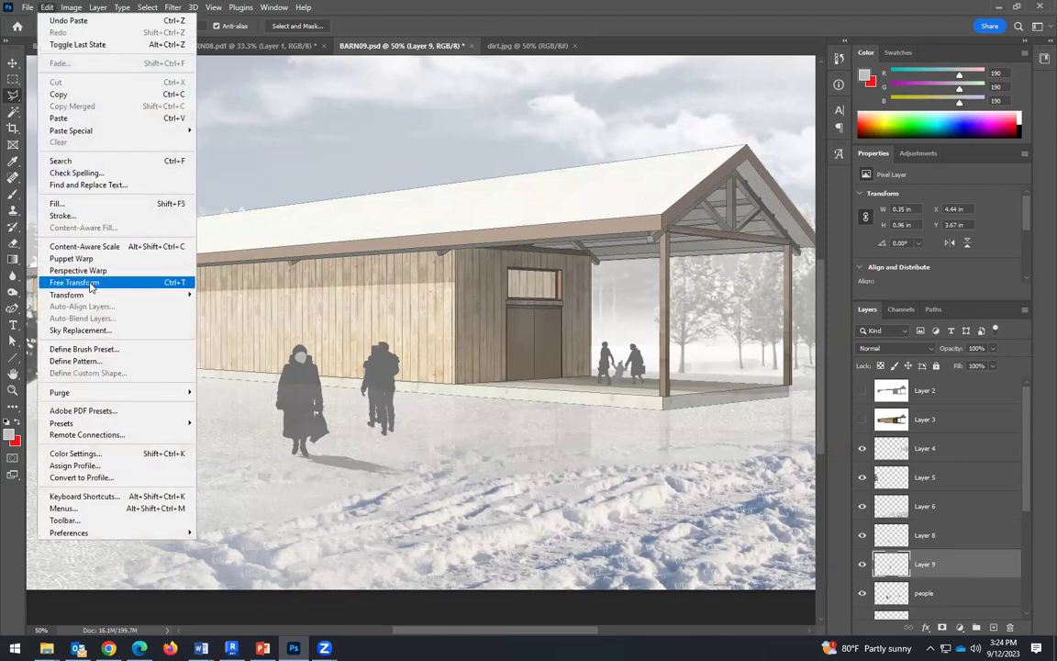
{"action": "left_click", "coordinate": [73, 281]}
{"action": "left_click_drag", "start_coordinate": [384, 344], "coordinate": [383, 481]}
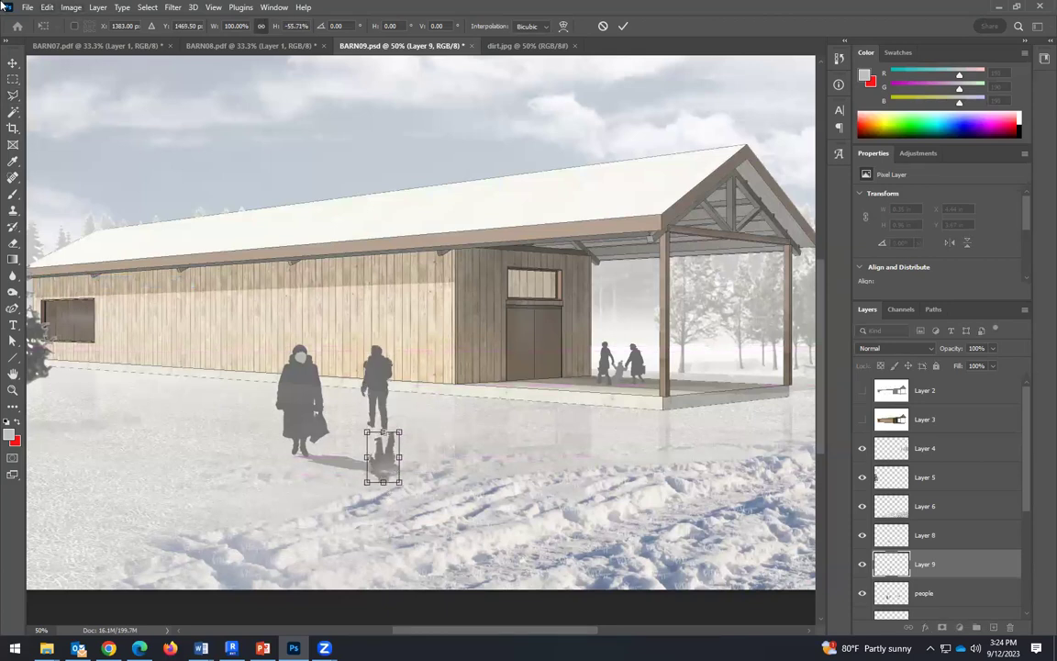
Distort the flipped figure sideways along the snow into a flat ground shadow about 0.89 in by 0.14 in.
{"action": "left_click", "coordinate": [47, 7]}
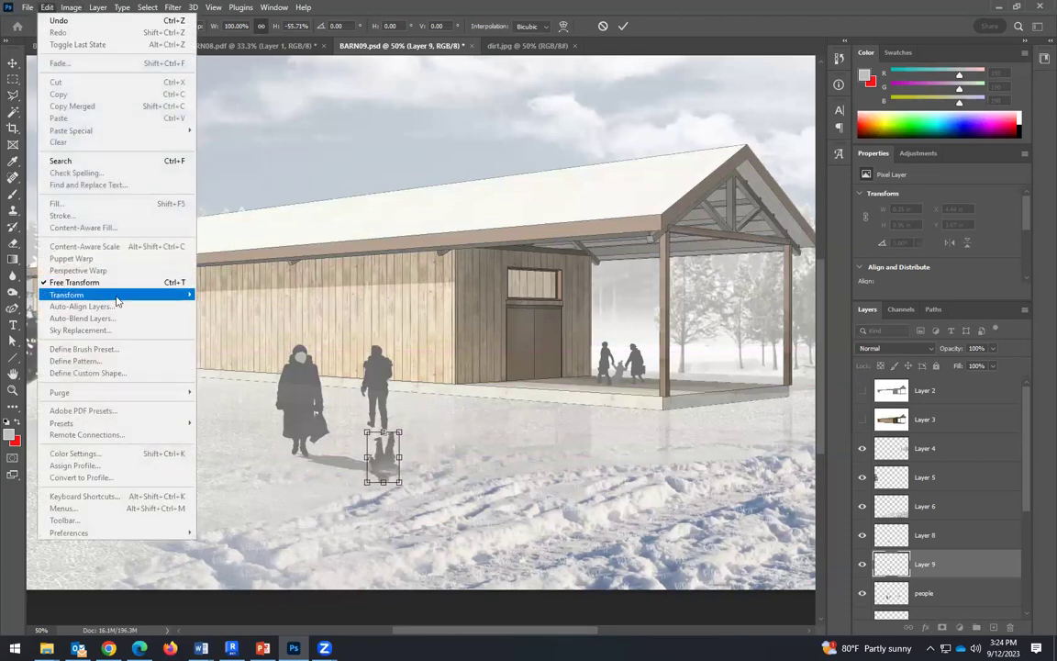
{"action": "mouse_move", "coordinate": [138, 295]}
{"action": "left_click", "coordinate": [236, 355]}
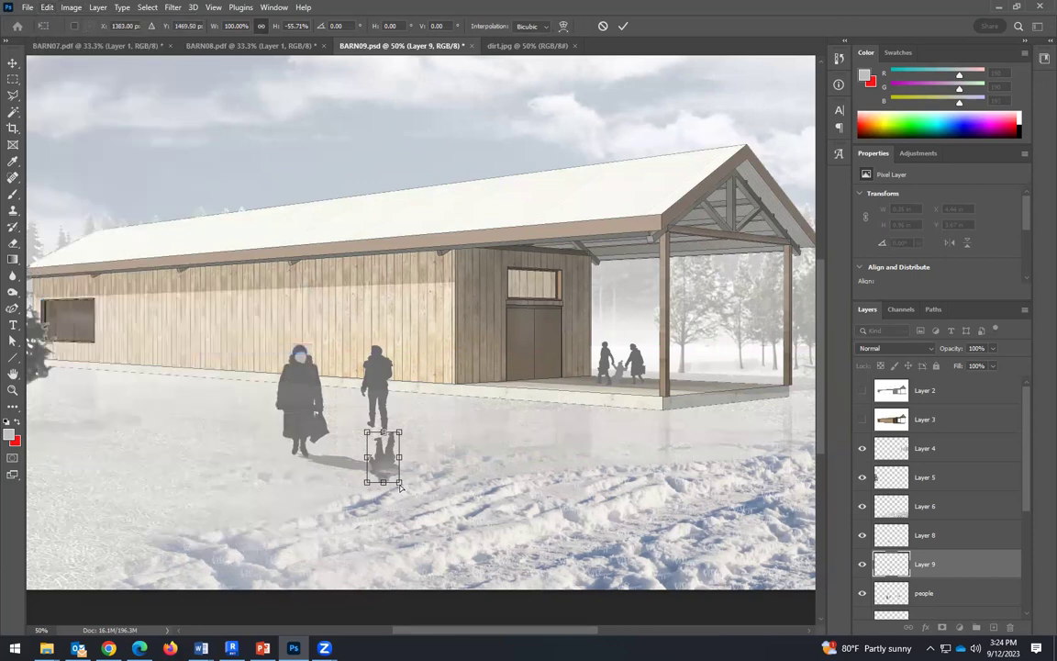
{"action": "left_click_drag", "start_coordinate": [398, 483], "coordinate": [511, 481]}
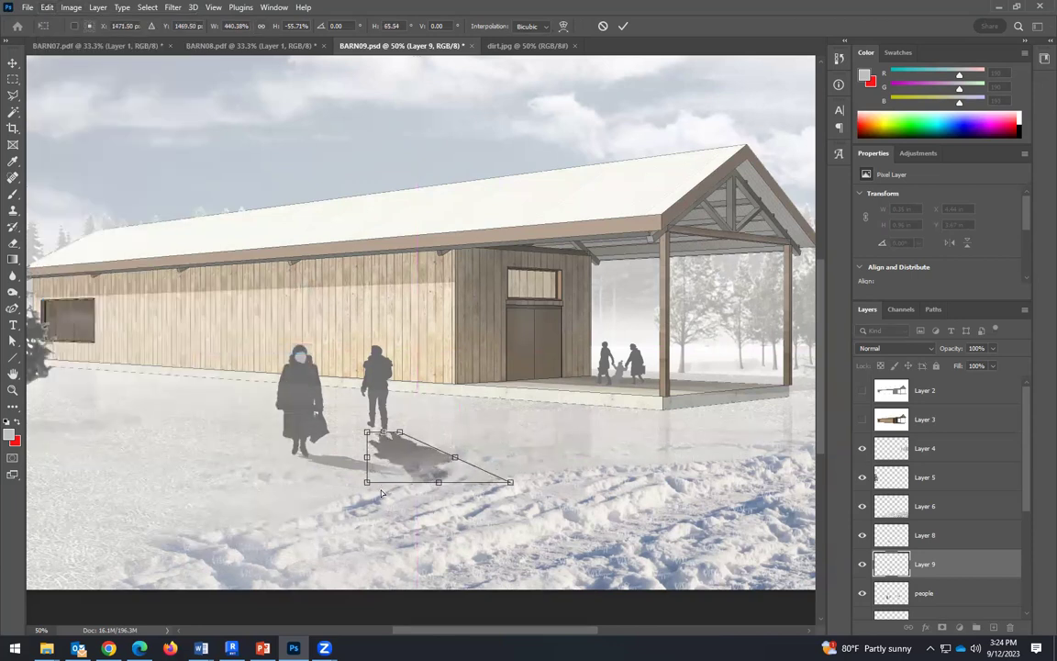
{"action": "left_click_drag", "start_coordinate": [366, 482], "coordinate": [459, 444]}
{"action": "key", "text": "Return"}
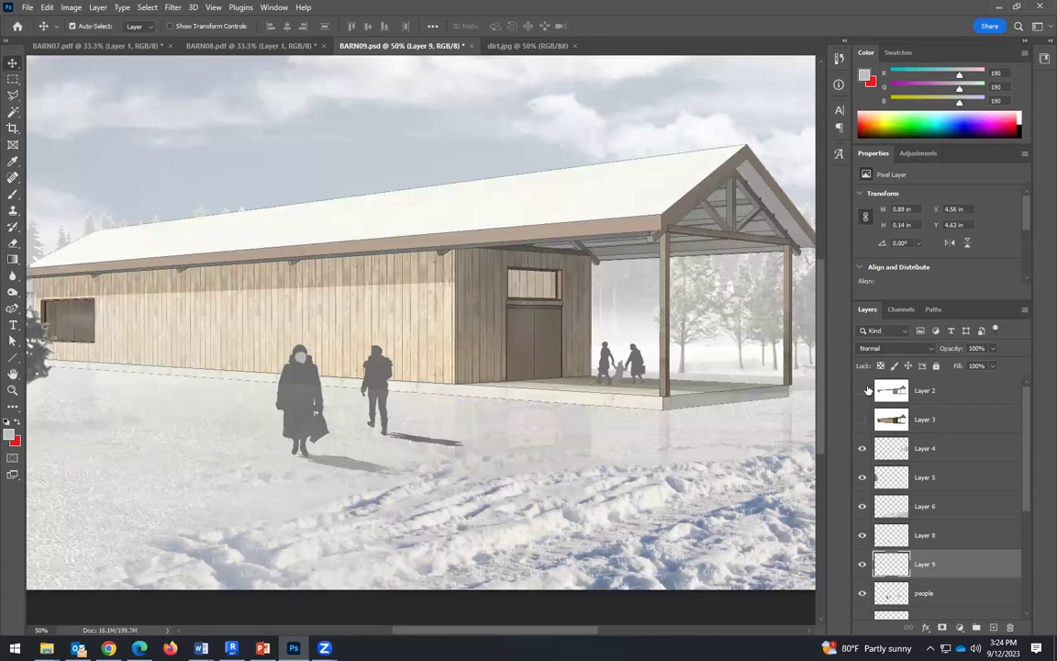
Lower the opacity of the standing figure's shadow on Layer 9 to 62% and check the whole image.
{"action": "left_click", "coordinate": [993, 349]}
{"action": "left_click_drag", "start_coordinate": [1001, 364], "coordinate": [971, 363]}
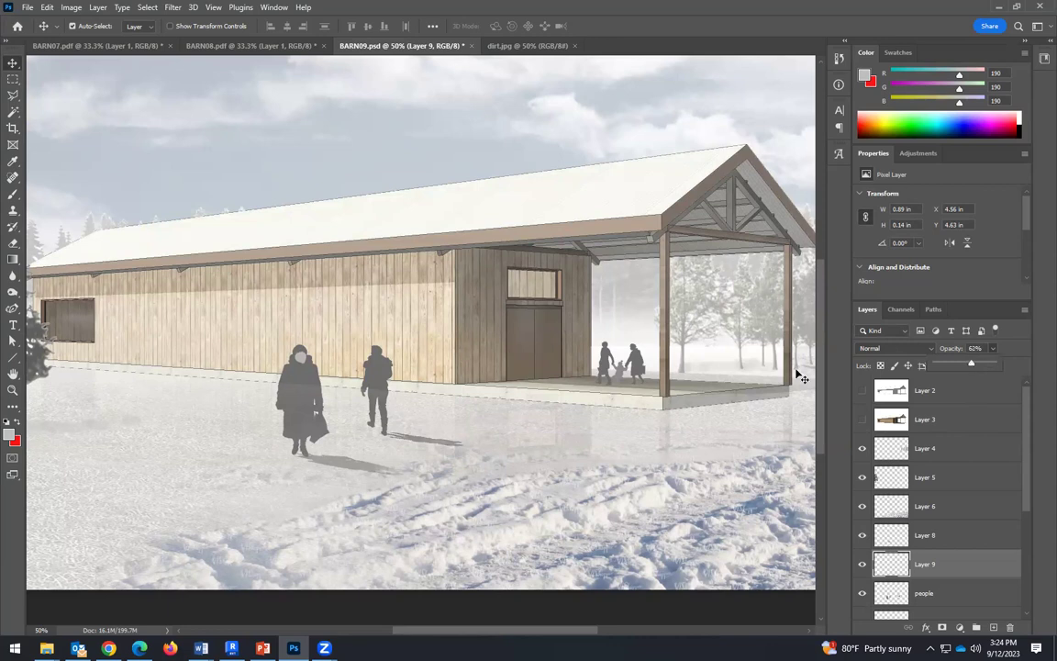
{"action": "key", "text": "z"}
{"action": "left_click", "coordinate": [363, 333], "text": "alt"}
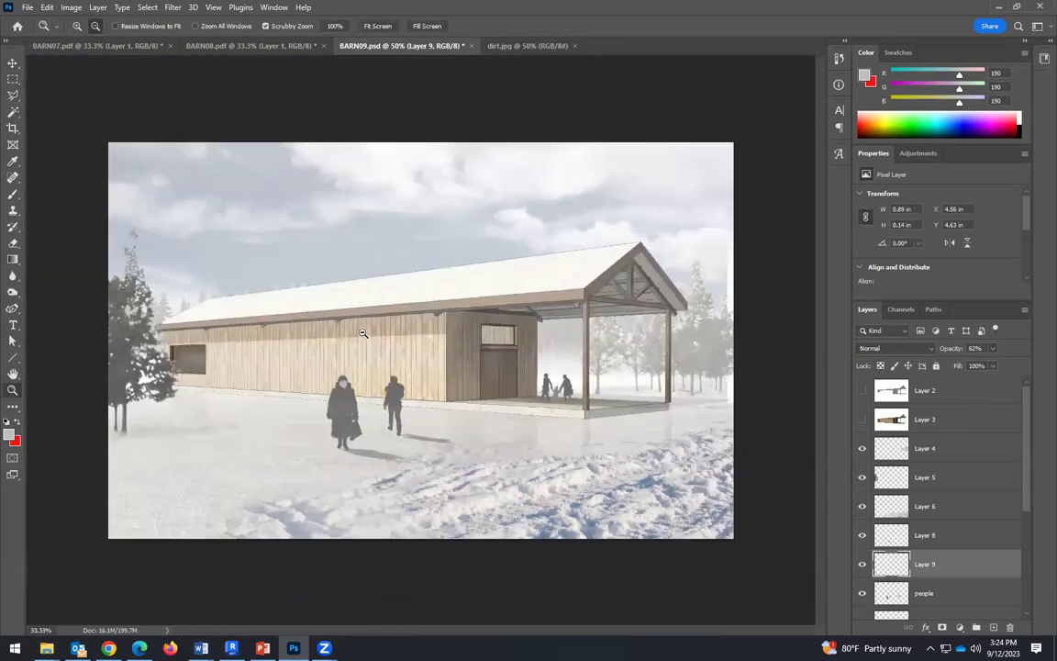
{"action": "left_click", "coordinate": [364, 333], "text": "alt"}
{"action": "left_click", "coordinate": [538, 415]}
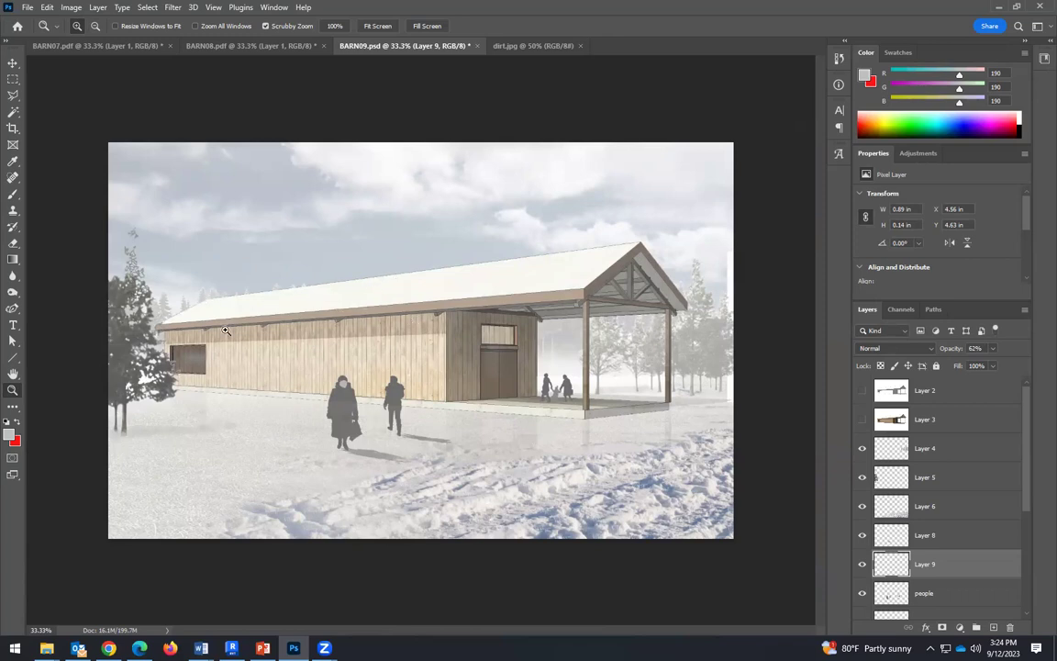
Make the trees background layer active and examine its trees behind the barn in the whole image.
{"action": "scroll", "coordinate": [1018, 497], "scroll_direction": "down", "scroll_amount": 3}
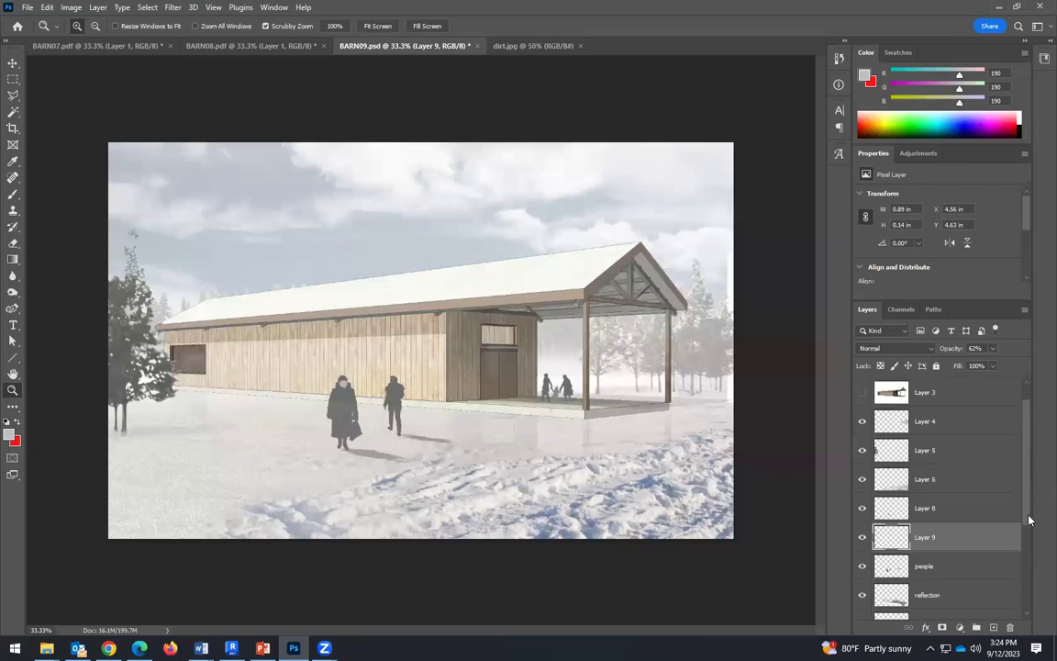
{"action": "scroll", "coordinate": [923, 568], "scroll_direction": "down", "scroll_amount": 1}
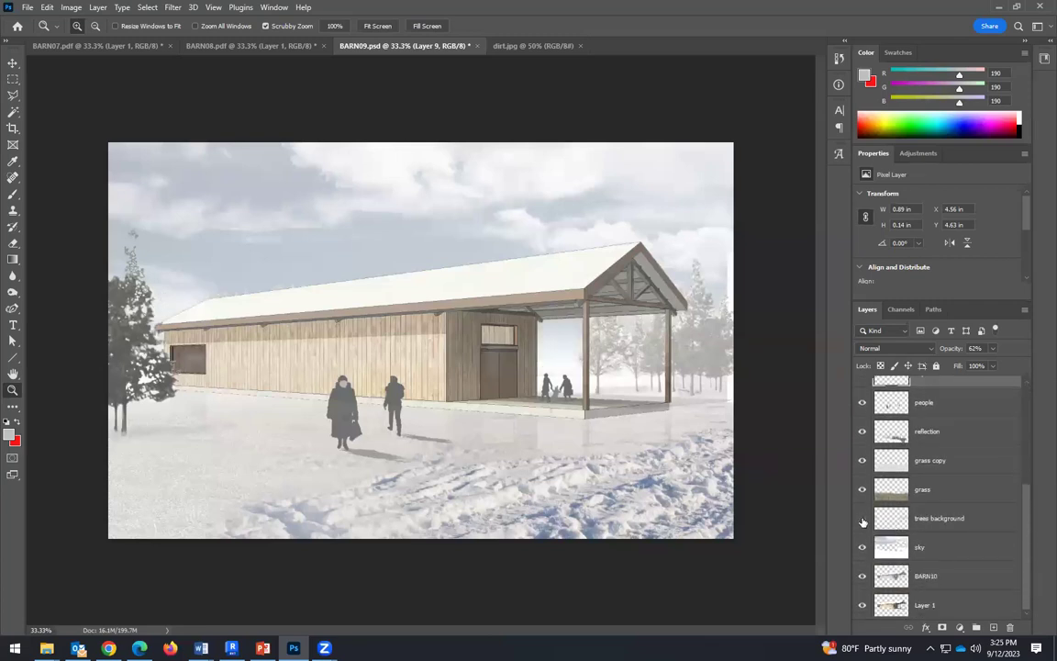
{"action": "left_click", "coordinate": [904, 521]}
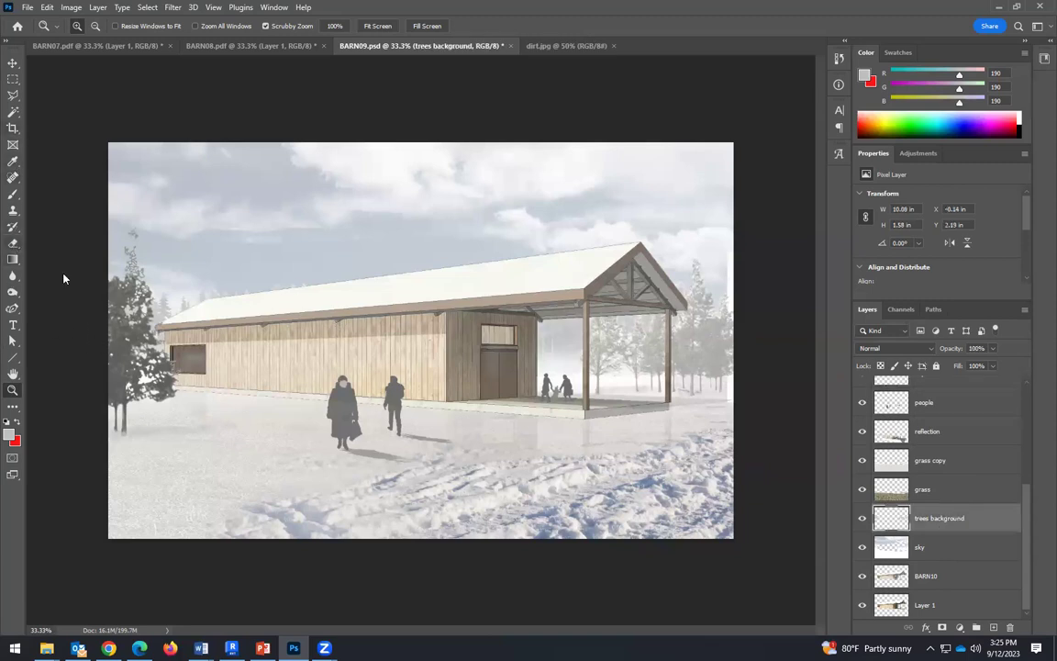
{"action": "key", "text": "e"}
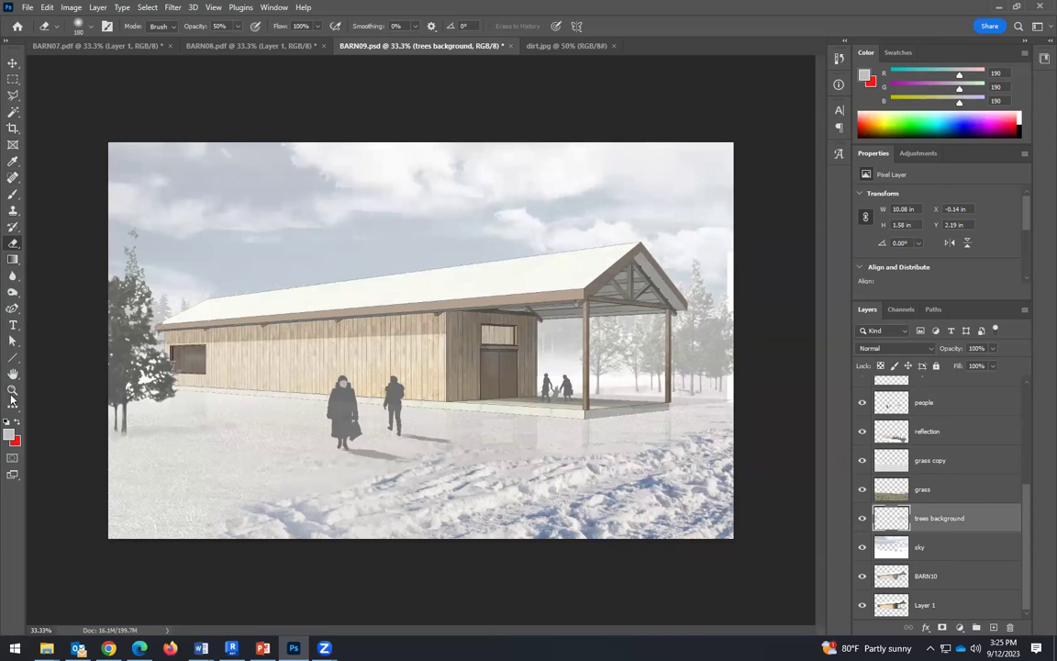
{"action": "key", "text": "z"}
{"action": "left_click", "coordinate": [315, 376], "text": "alt"}
{"action": "left_click_drag", "start_coordinate": [315, 376], "coordinate": [409, 333]}
{"action": "left_click", "coordinate": [408, 334]}
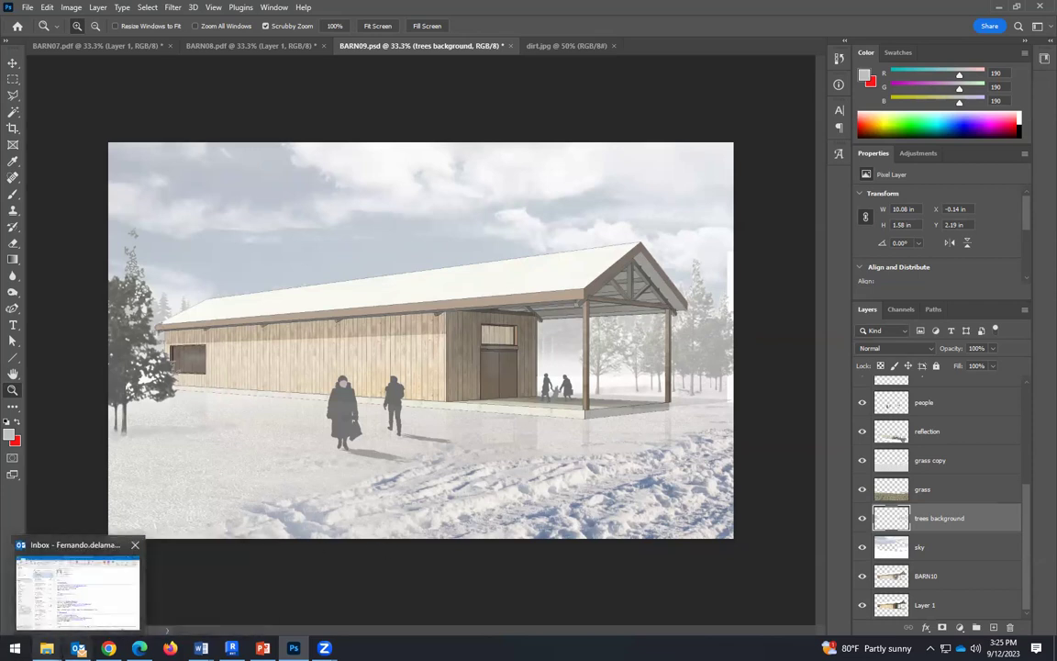
Open BARN01.psd from the project files and return to the BARN09.psd document.
{"action": "mouse_move", "coordinate": [46, 648]}
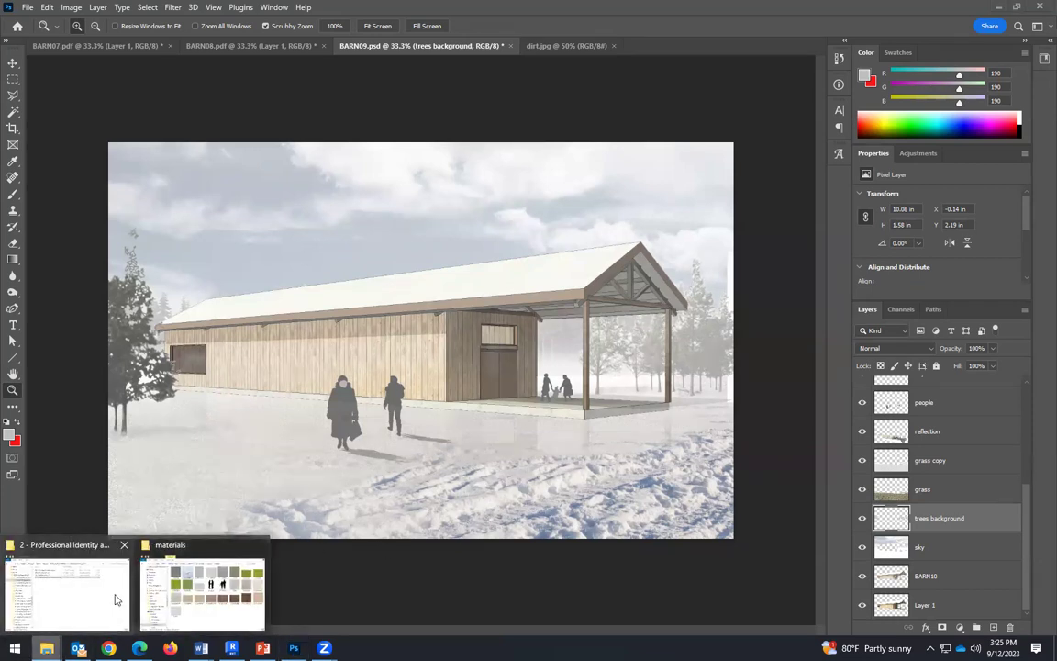
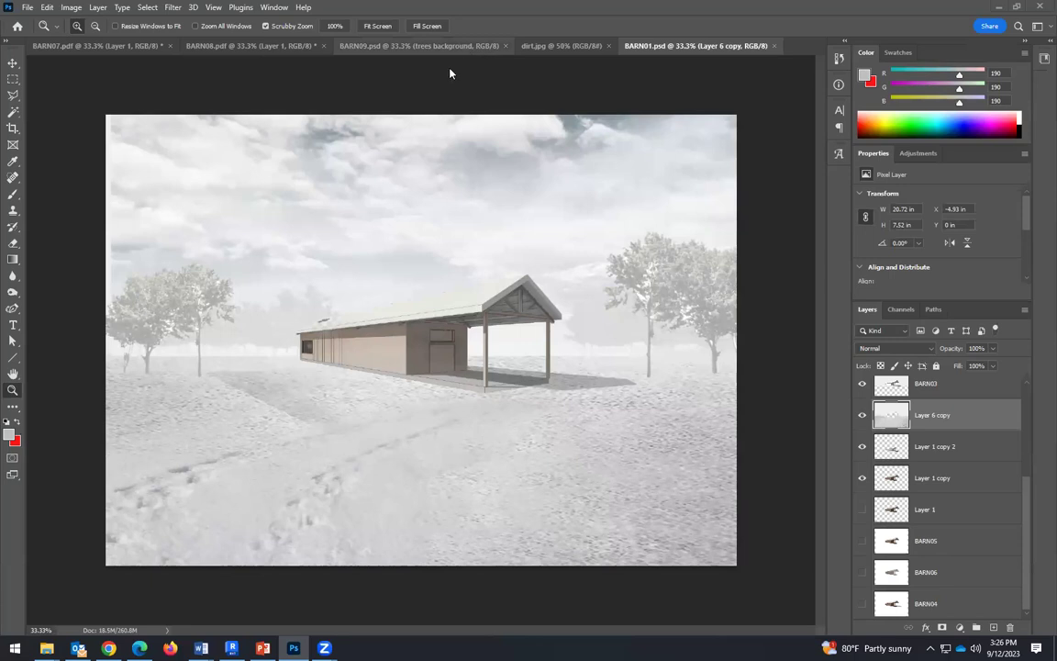
{"action": "left_click", "coordinate": [464, 46]}
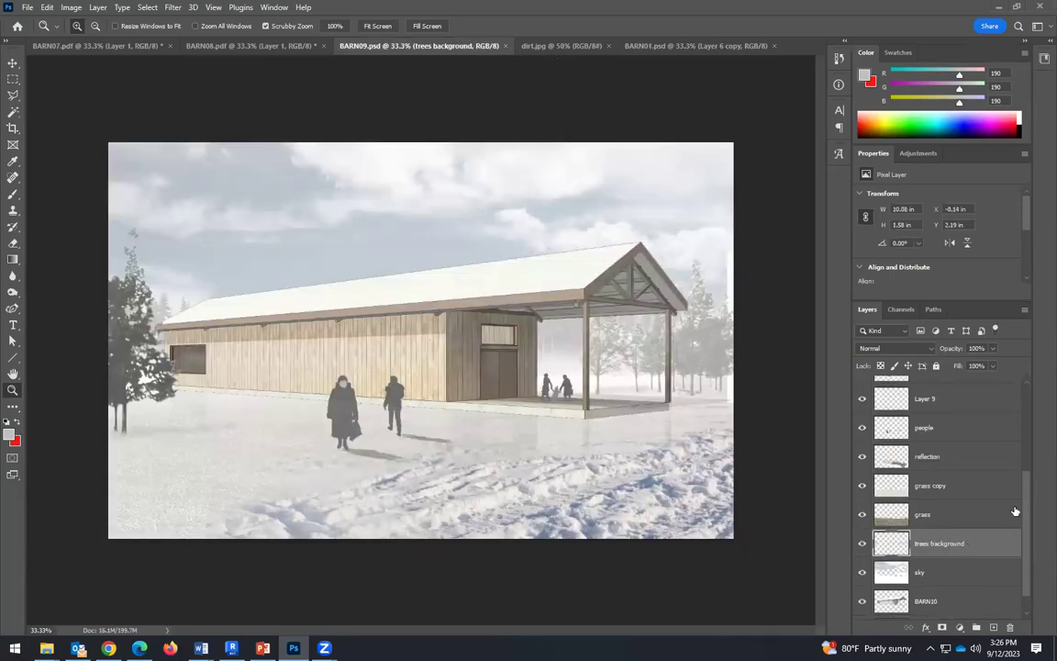
Toggle the visibility of the people layer, Layer 9 and Layer 8 to identify the figures and their shadows.
{"action": "left_click", "coordinate": [862, 428]}
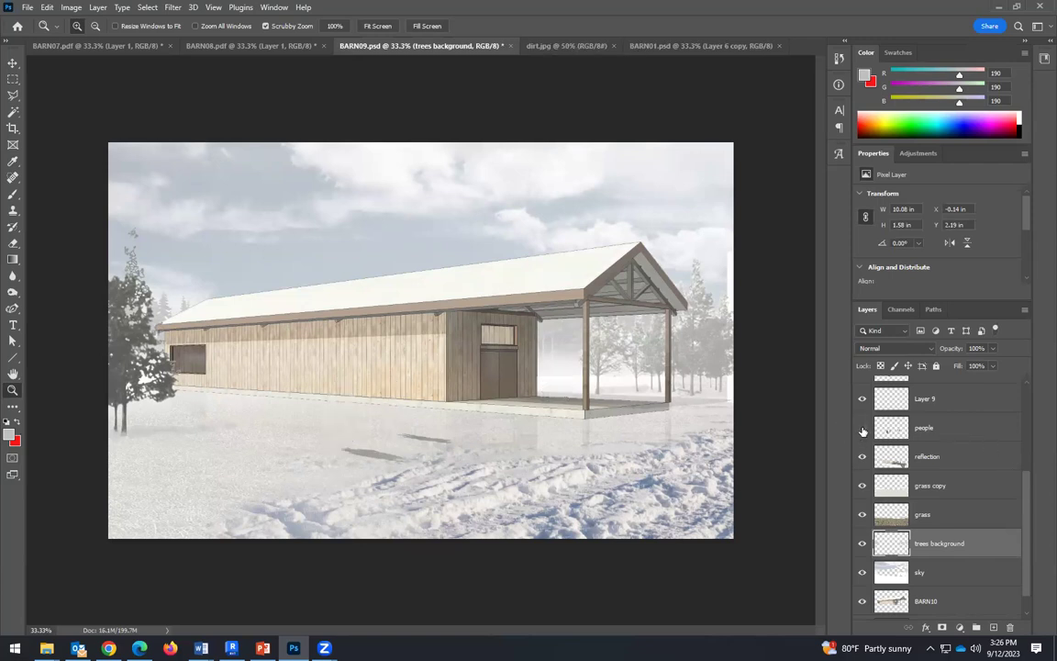
{"action": "left_click", "coordinate": [862, 428]}
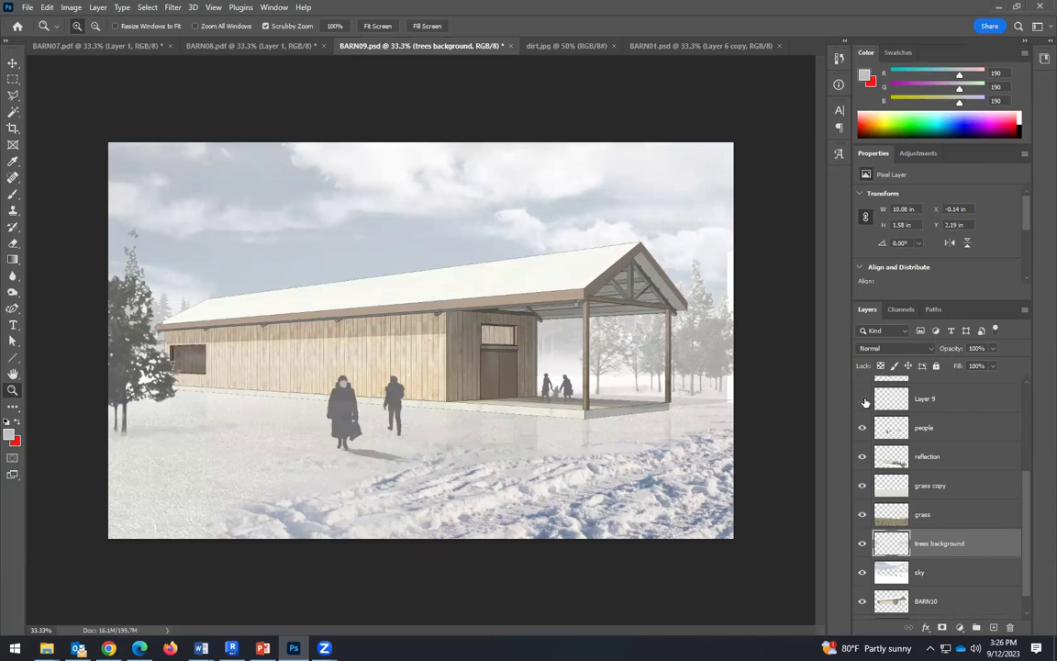
{"action": "left_click", "coordinate": [862, 398]}
{"action": "scroll", "coordinate": [909, 447], "scroll_direction": "up", "scroll_amount": 1}
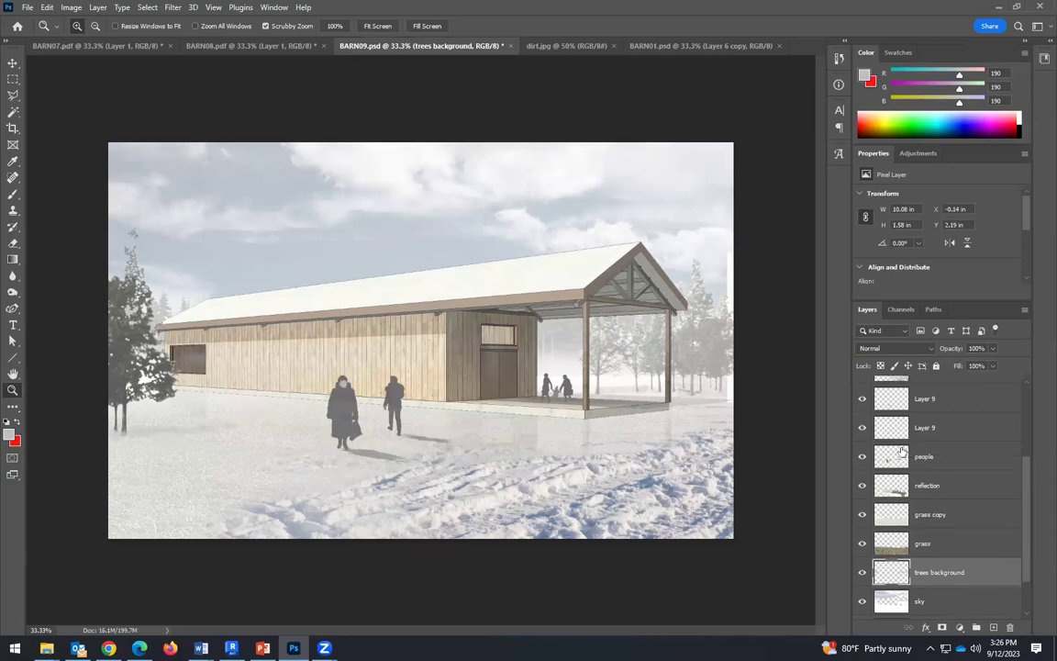
{"action": "left_click", "coordinate": [862, 398]}
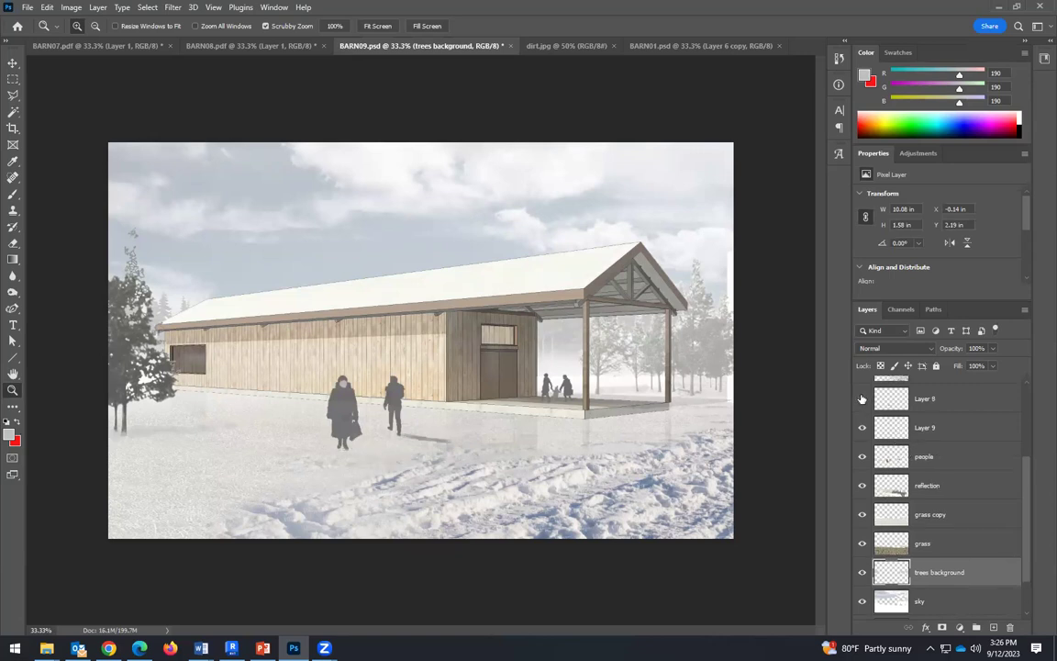
Merge Layer 8, Layer 9 and the people layer into one layer holding the figures with their shadows.
{"action": "left_click", "coordinate": [951, 401]}
{"action": "left_click", "coordinate": [960, 427], "text": "shift"}
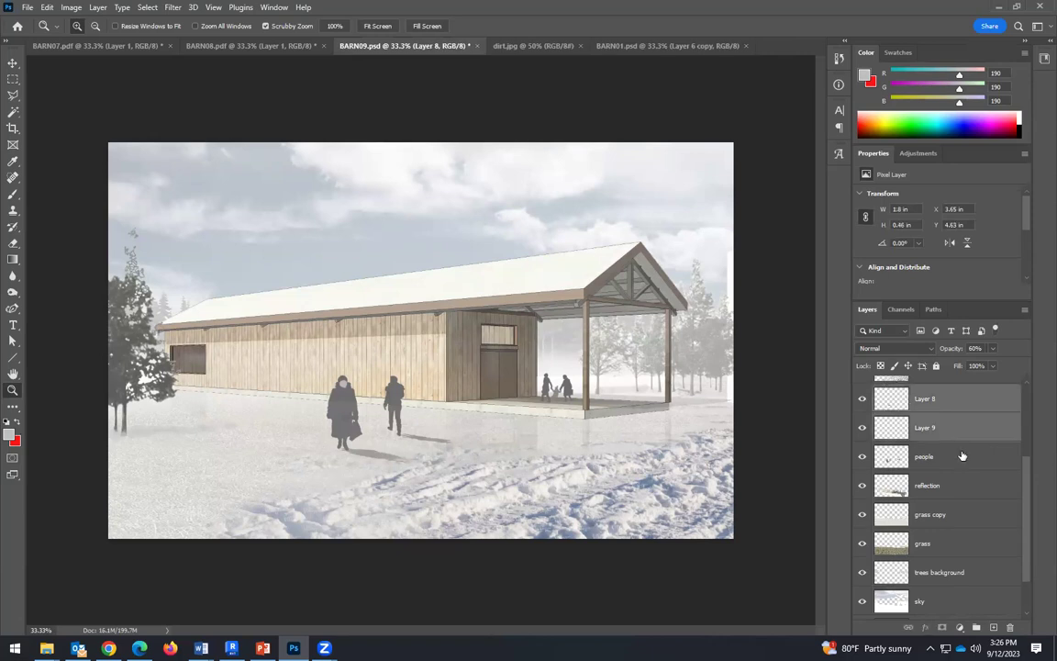
{"action": "left_click", "coordinate": [959, 456], "text": "shift"}
{"action": "right_click", "coordinate": [953, 434]}
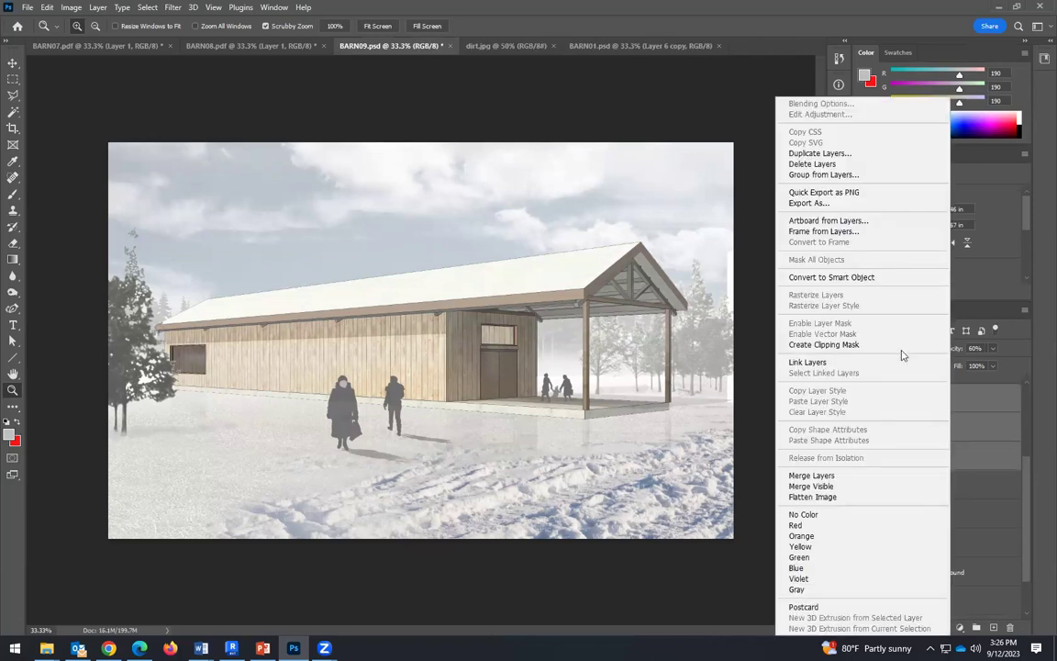
{"action": "left_click", "coordinate": [879, 475]}
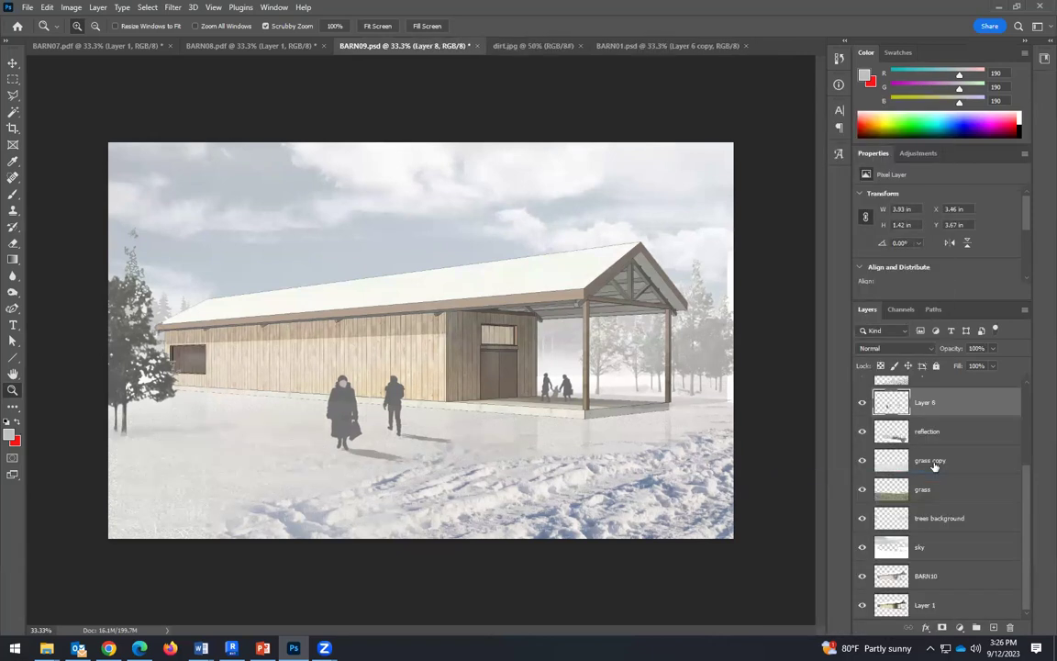
Toggle the merged layer's visibility repeatedly to check which figures and shadows it contains.
{"action": "left_click", "coordinate": [861, 403]}
{"action": "left_click", "coordinate": [861, 402]}
{"action": "left_click", "coordinate": [862, 403]}
{"action": "left_click", "coordinate": [862, 403]}
{"action": "left_click", "coordinate": [862, 403]}
{"action": "left_click", "coordinate": [862, 402]}
Copy the merged figures and shadows into BARN01.psd and raise the pasted layer to just below Layer 4 copy.
{"action": "key", "text": "ctrl+a"}
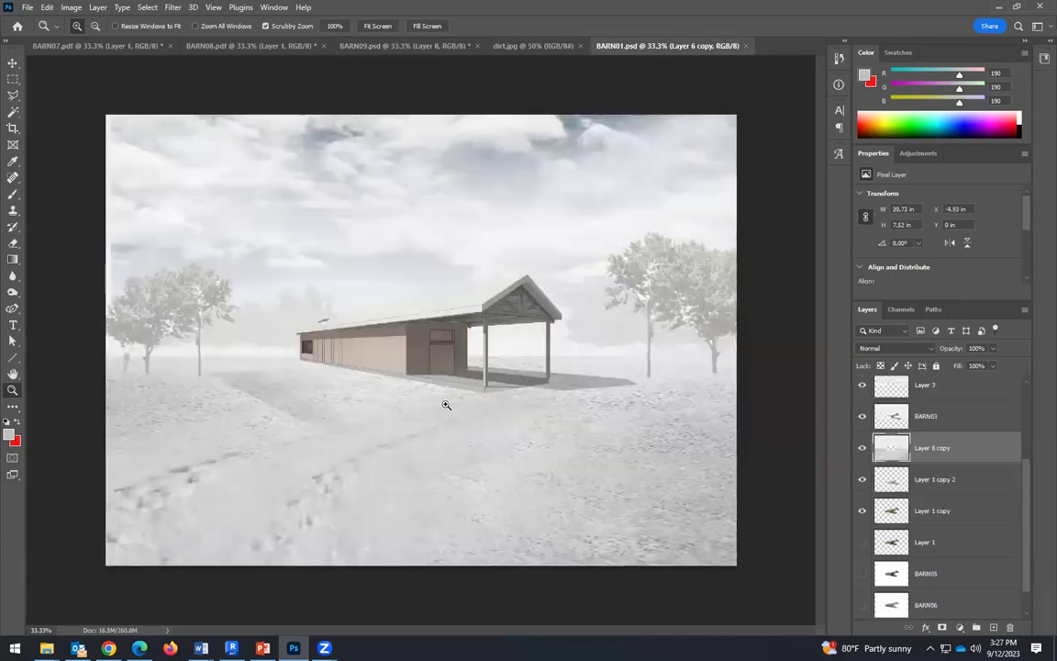
{"action": "key", "text": "ctrl+v"}
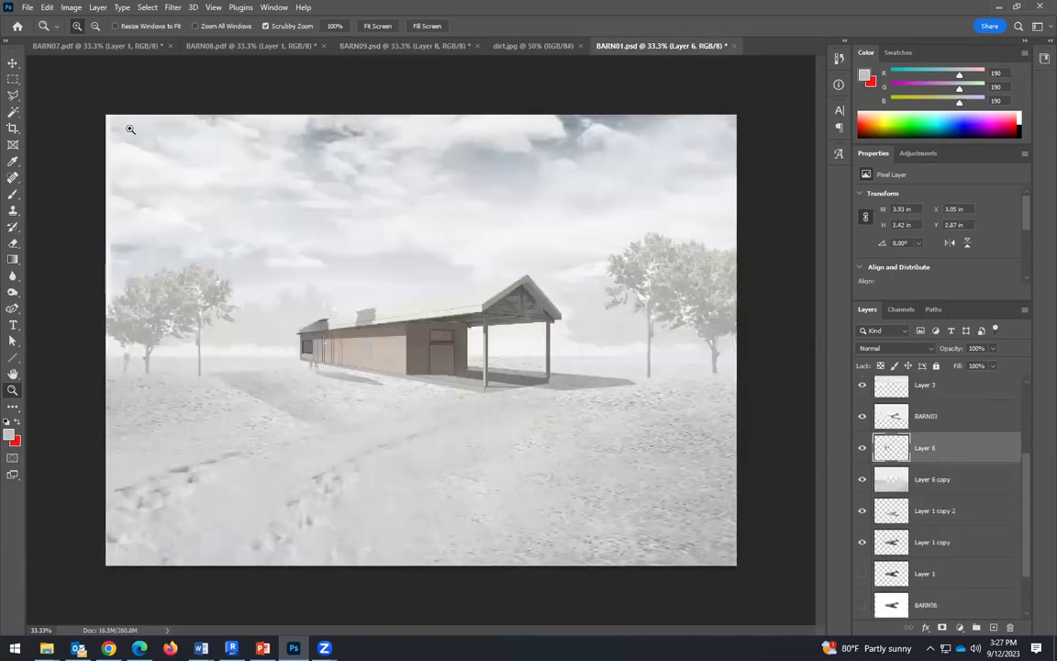
{"action": "left_click", "coordinate": [13, 62]}
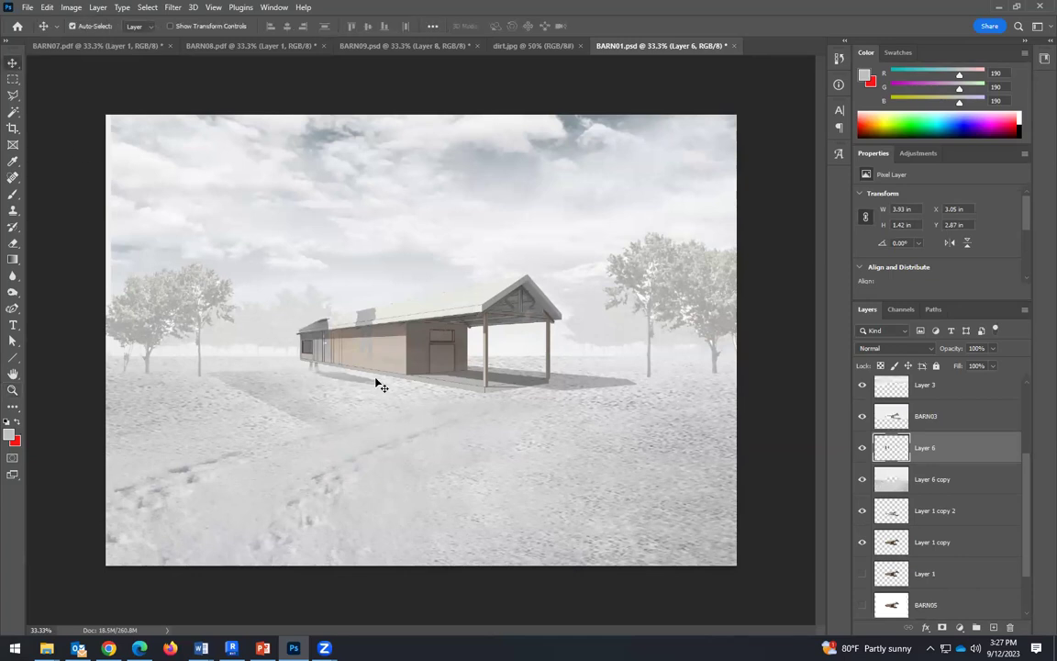
{"action": "left_click_drag", "start_coordinate": [367, 322], "coordinate": [400, 402]}
{"action": "key", "text": "ctrl+z"}
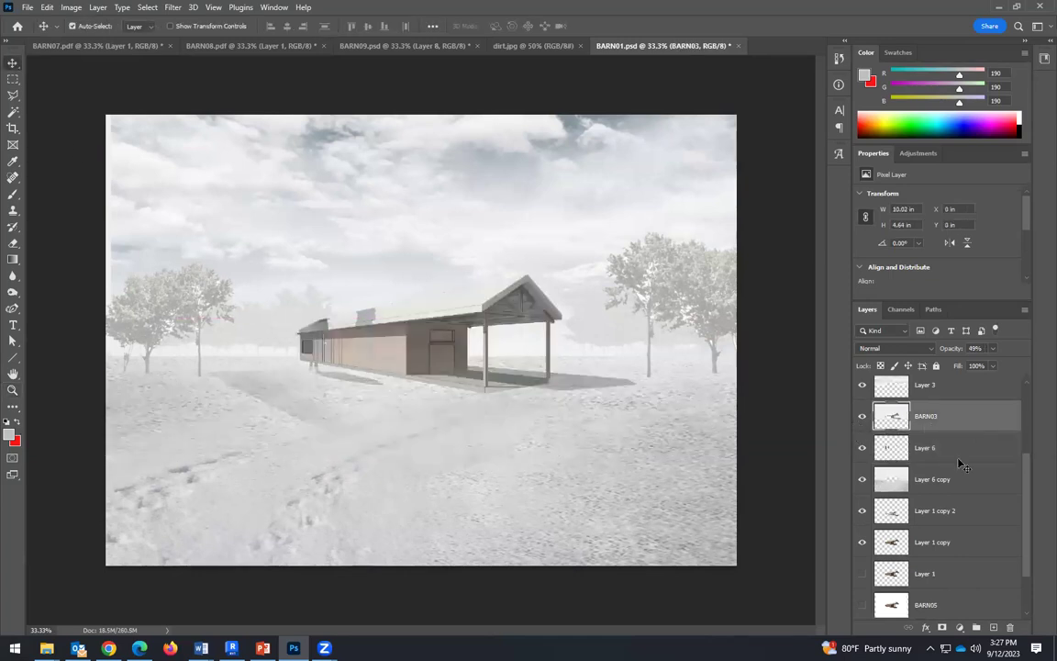
{"action": "left_click_drag", "start_coordinate": [947, 452], "coordinate": [950, 488]}
{"action": "left_click_drag", "start_coordinate": [949, 554], "coordinate": [932, 450]}
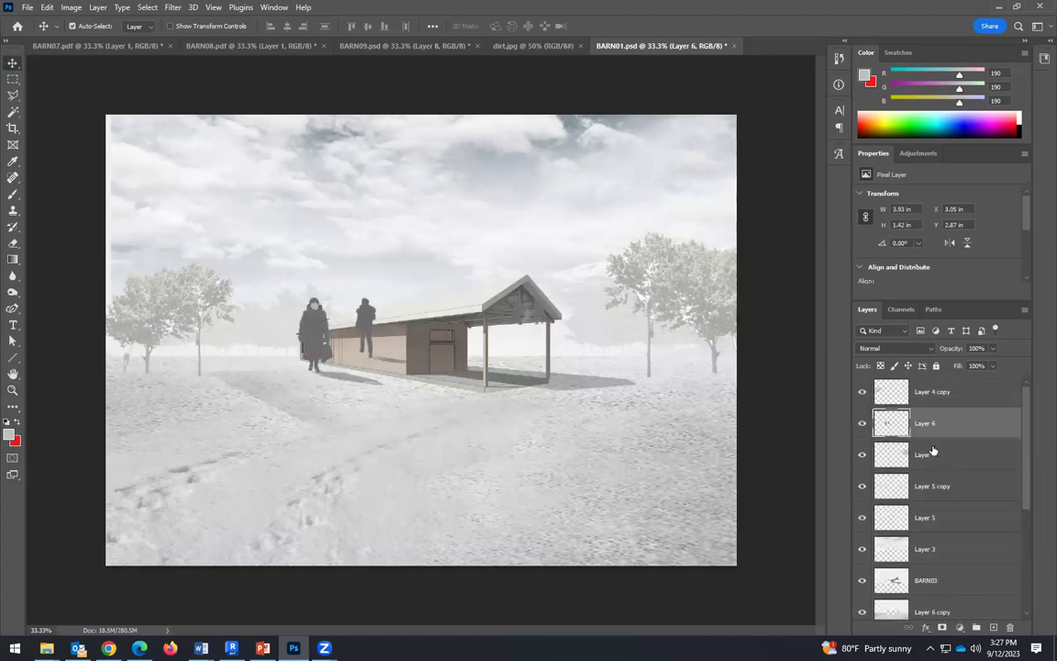
Move the pasted people down onto the snow before the barn, to about X 3.05 in, Y 3.74 in, and compare with BARN09.psd.
{"action": "left_click_drag", "start_coordinate": [312, 324], "coordinate": [358, 383]}
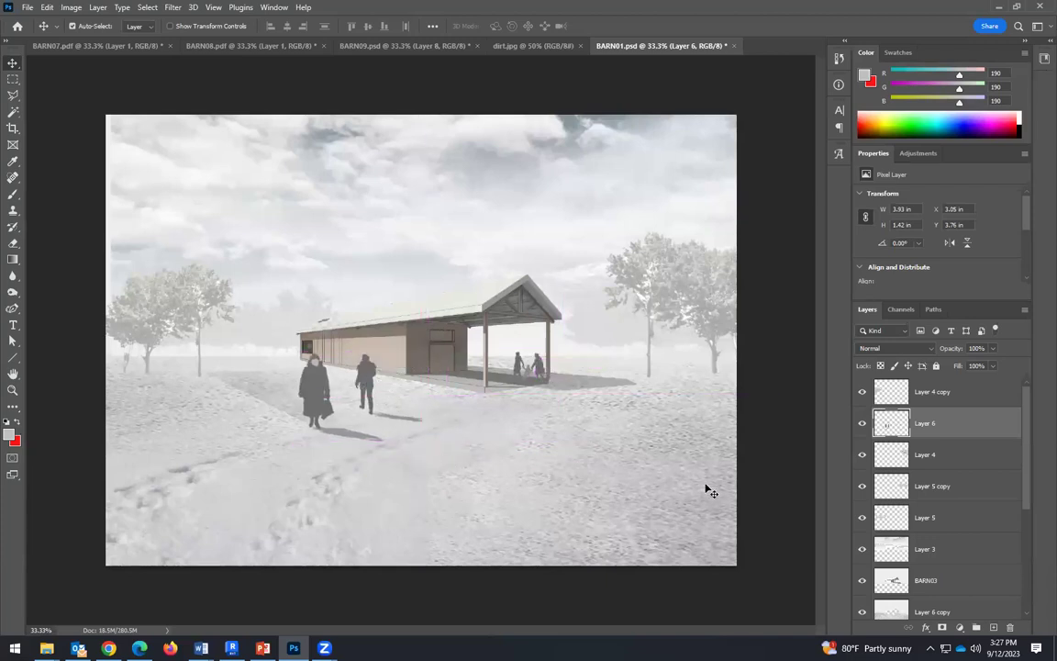
{"action": "key", "text": "Up"}
{"action": "key", "text": "Up"}
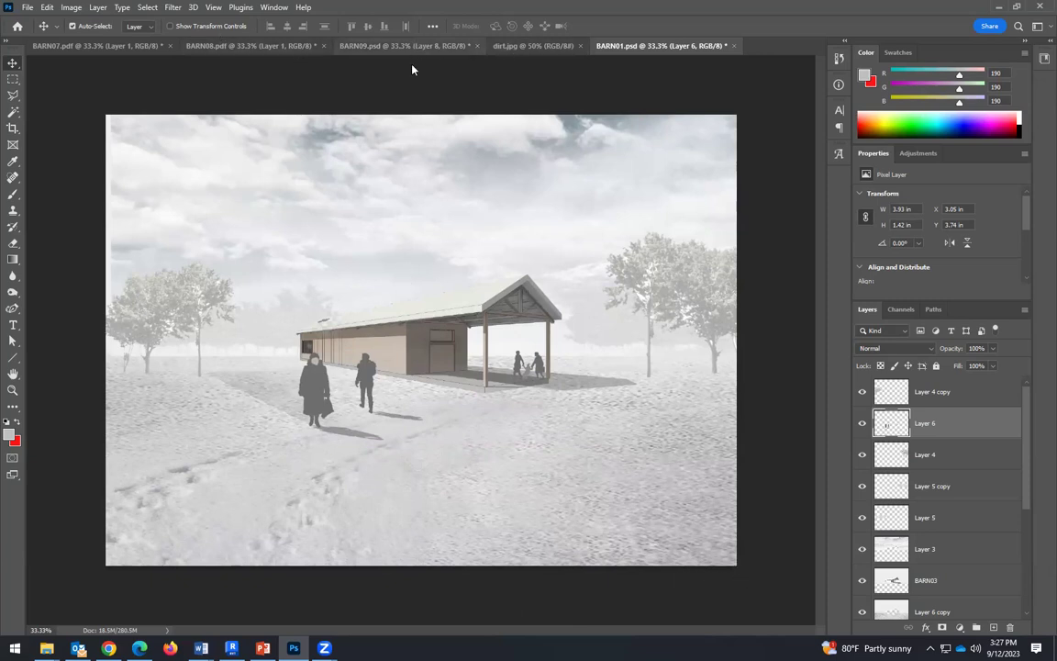
{"action": "left_click", "coordinate": [358, 46]}
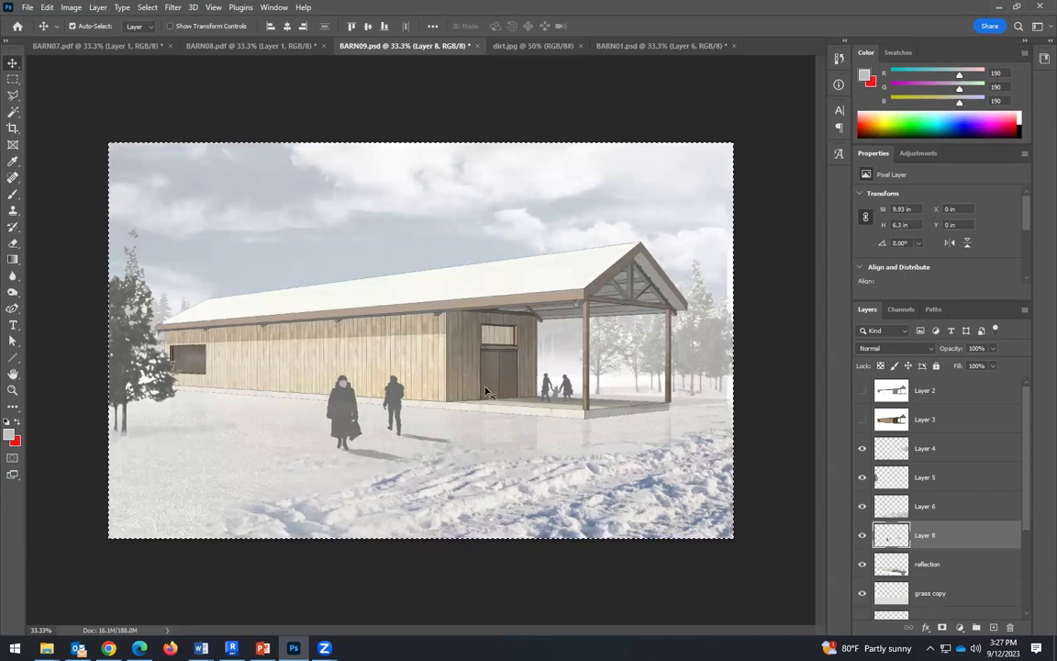
{"action": "left_click", "coordinate": [659, 45]}
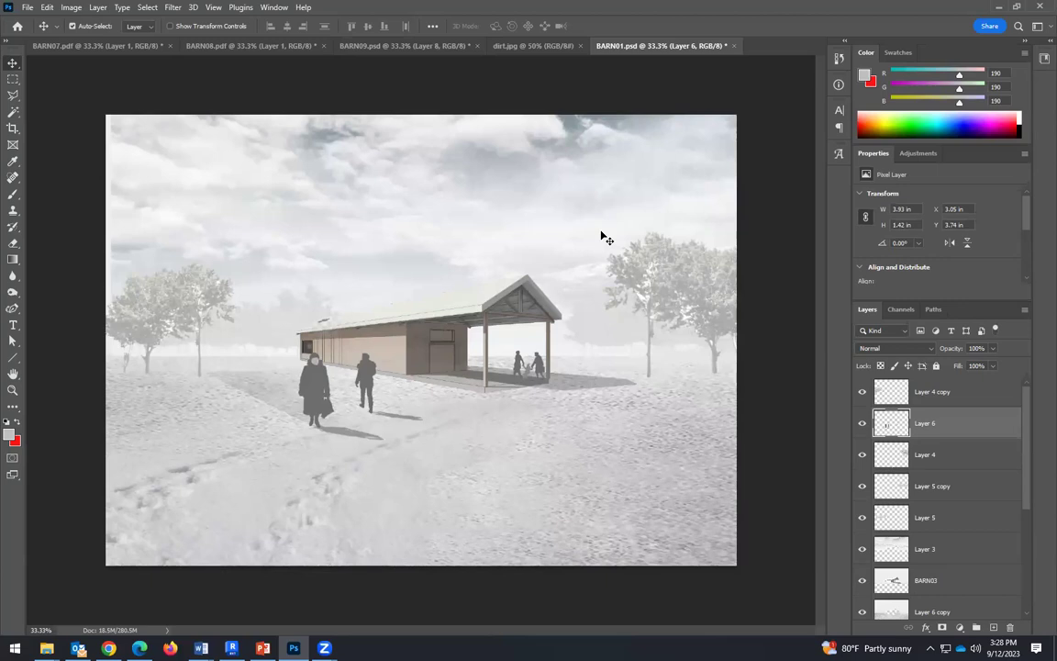